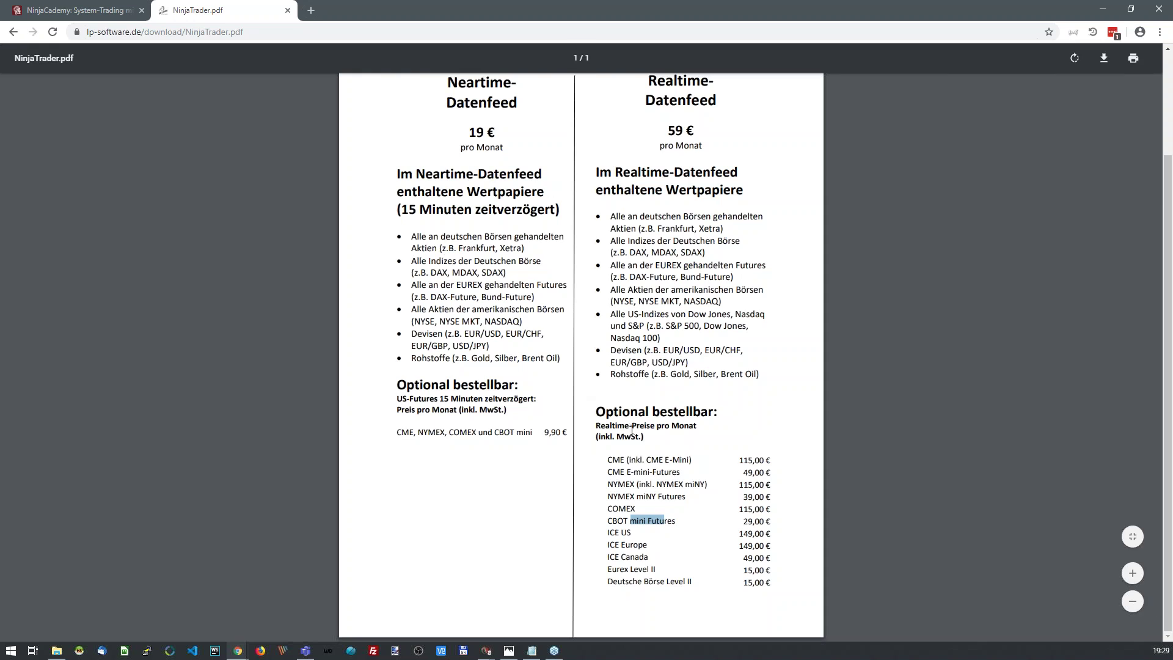
Close the NinjaTrader.pdf data feed price list and minimize the browser
{"action": "triple_click", "coordinate": [625, 459]}
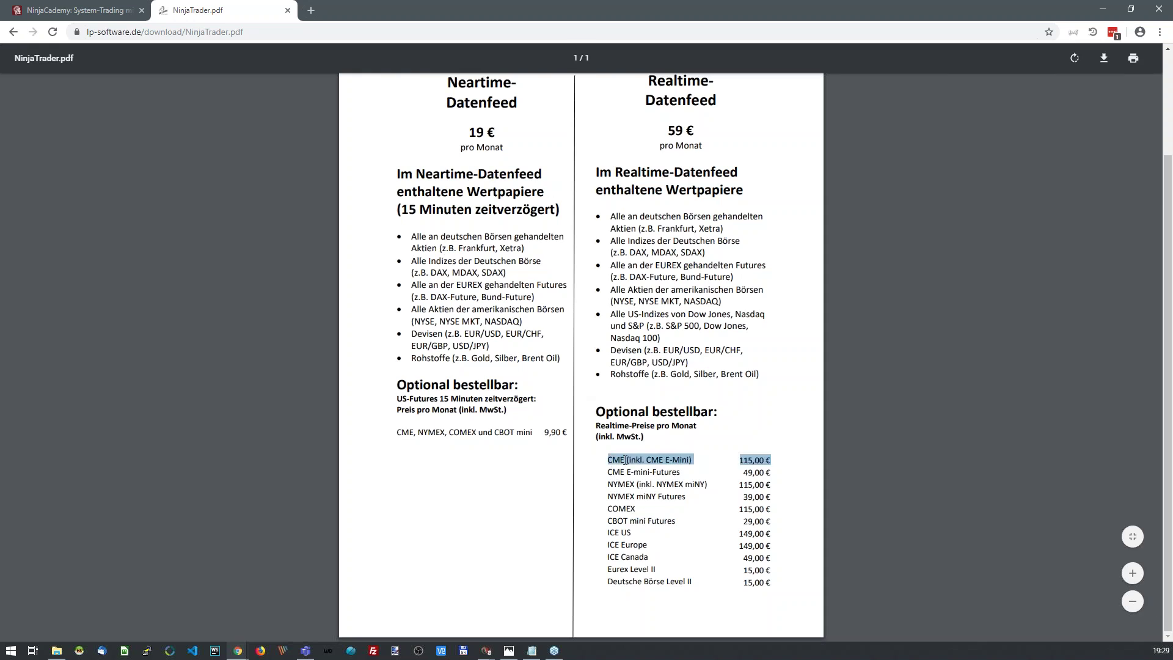
{"action": "left_click", "coordinate": [504, 427]}
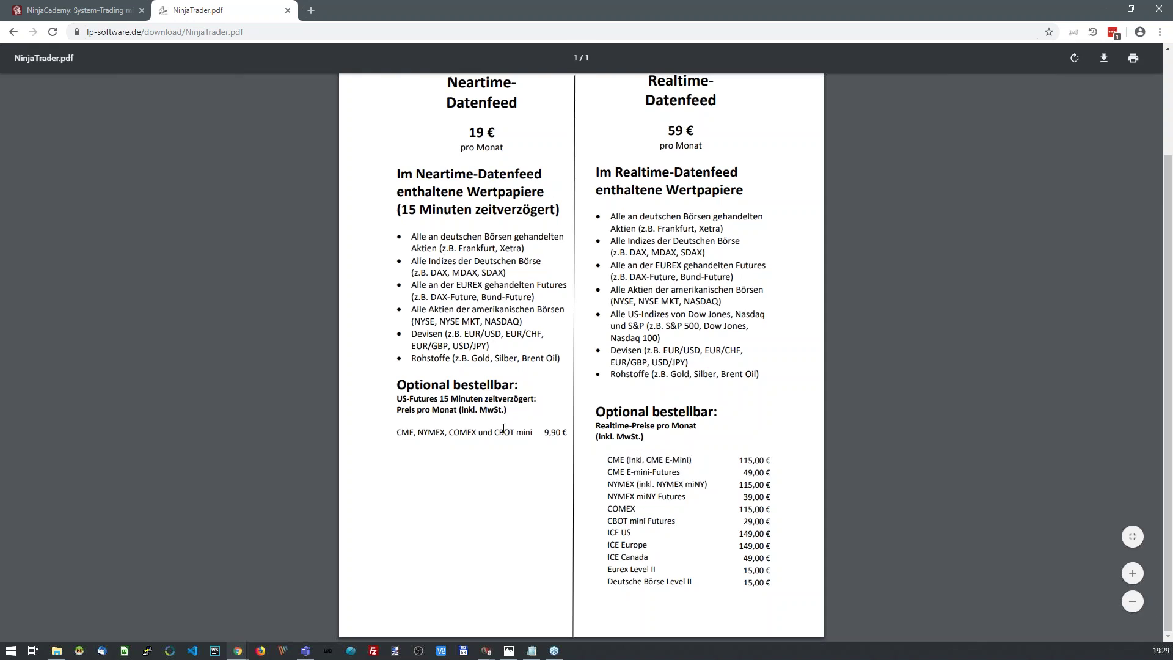
{"action": "left_click", "coordinate": [287, 10]}
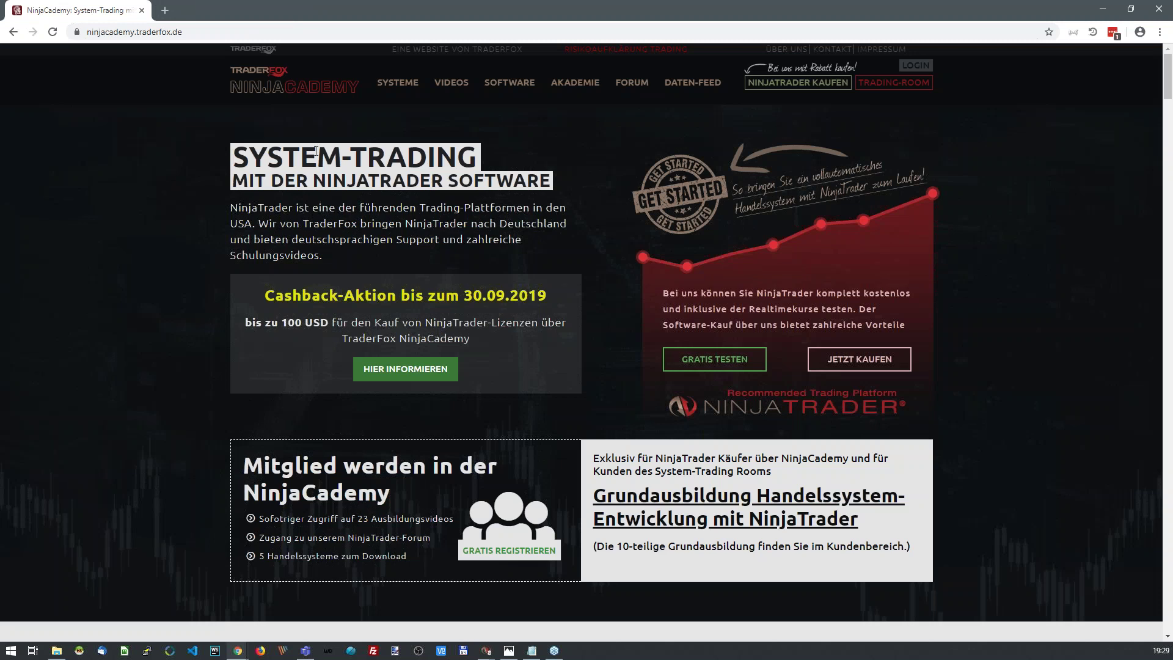
{"action": "key", "text": "super+Down"}
{"action": "key", "text": "super+Down"}
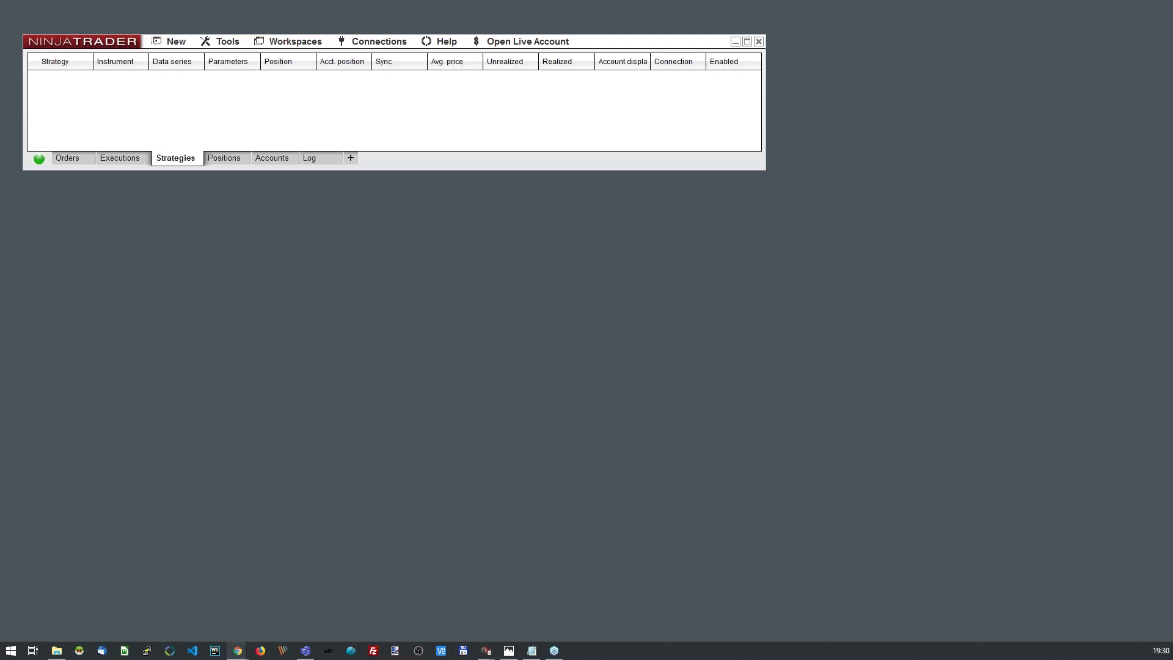
Switch to the Photos app and examine the 5-minute PopGunLong backtest summary in entw-2019-09-26-01.png
{"action": "left_click", "coordinate": [57, 651]}
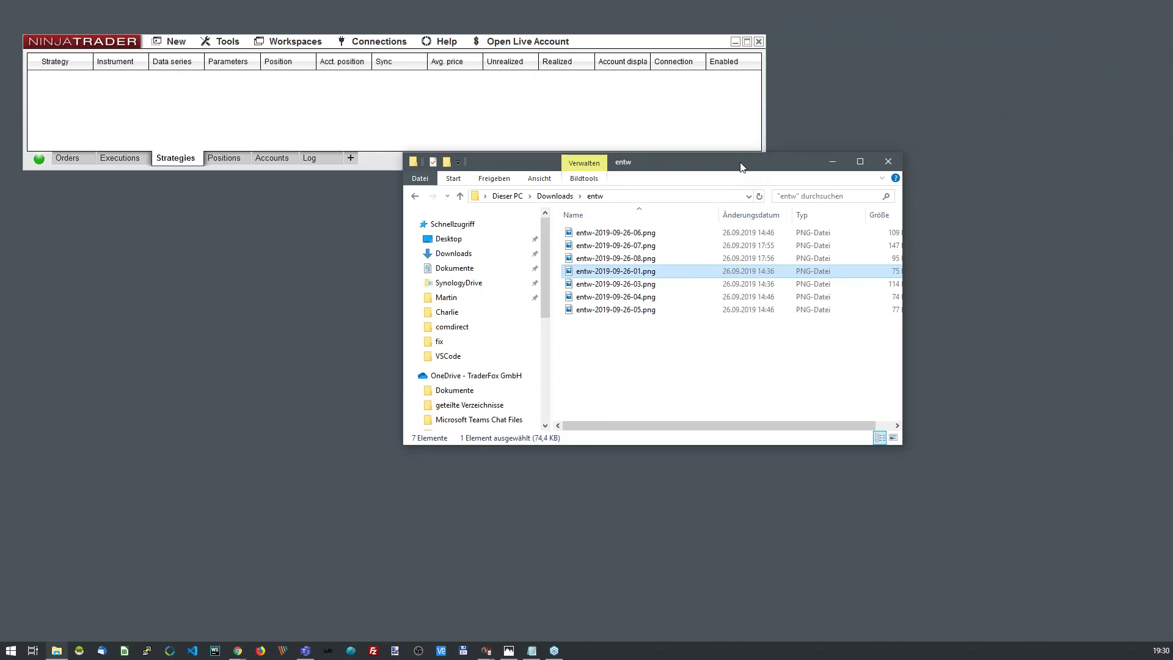
{"action": "key", "text": "super+Down"}
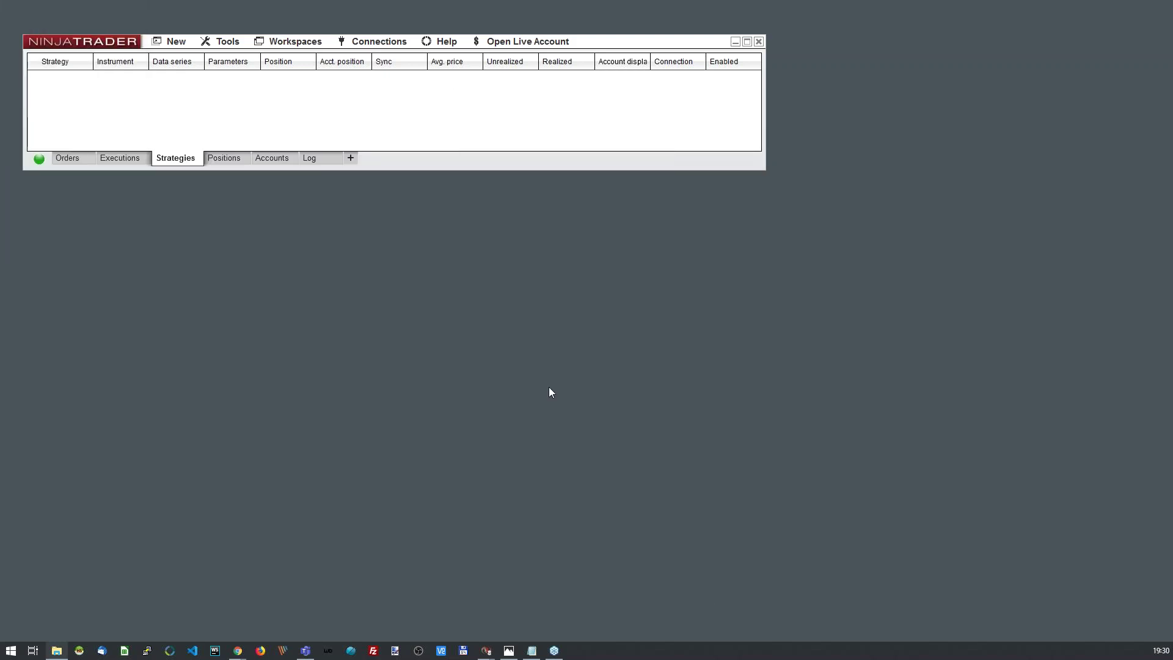
{"action": "left_click", "coordinate": [509, 651]}
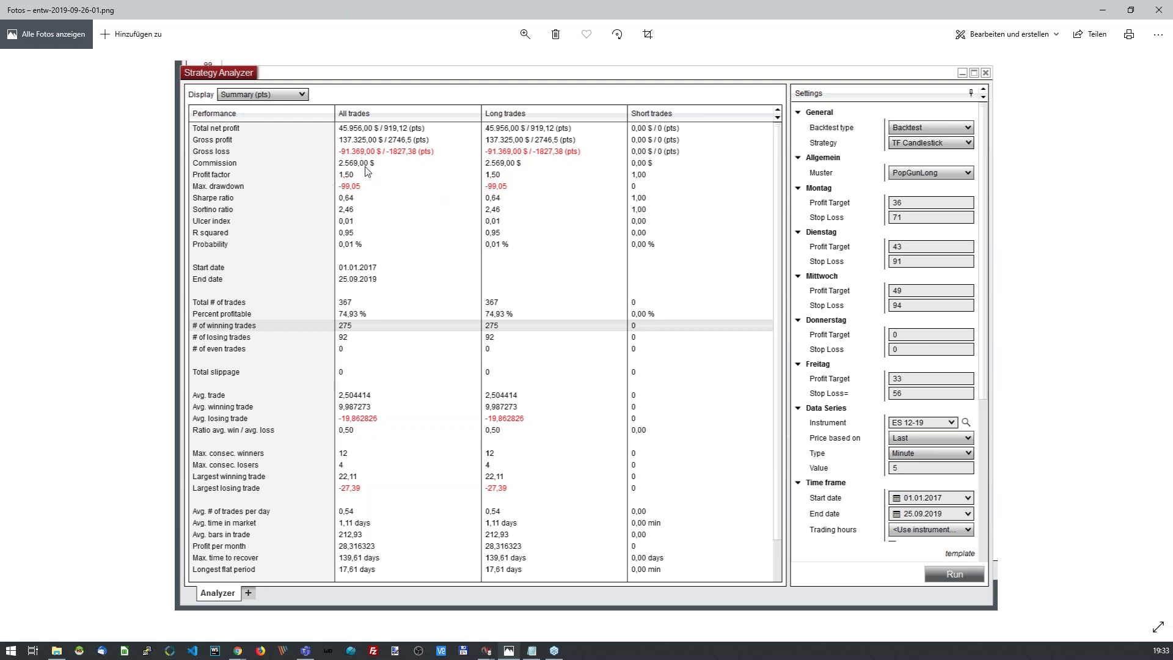
{"action": "scroll", "coordinate": [413, 198], "scroll_direction": "up", "scroll_amount": 1}
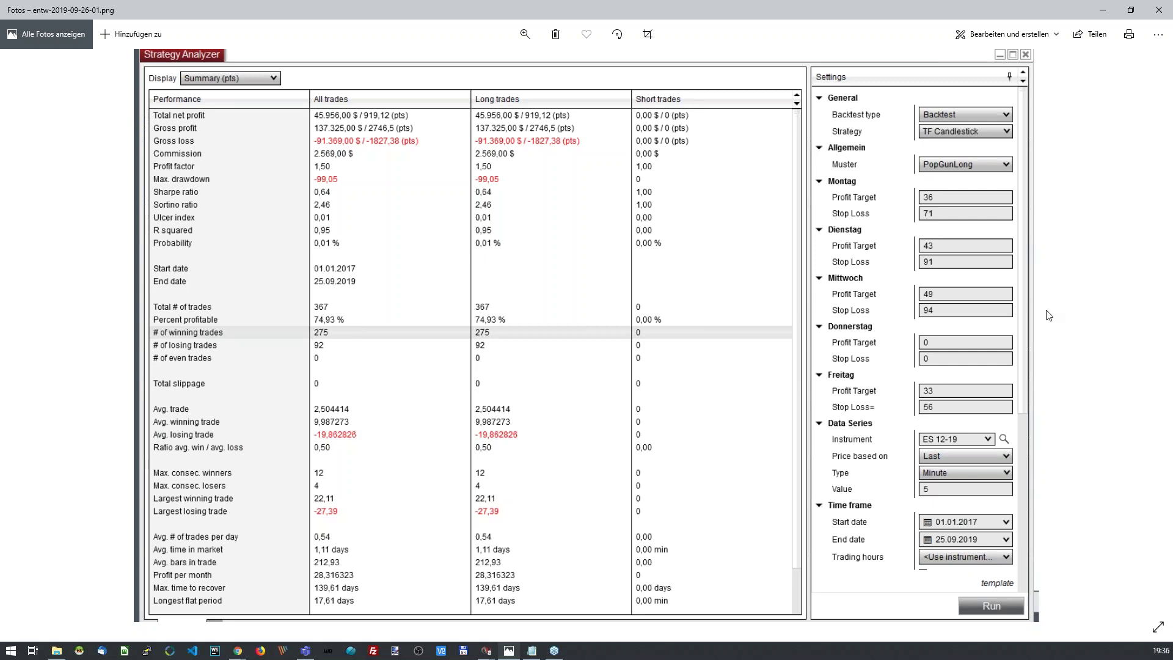
Examine the cumulative net profit curve of the 5-minute PopGunLong backtest in entw-2019-09-26-03.png
{"action": "key", "text": "Right"}
{"action": "key", "text": "Right"}
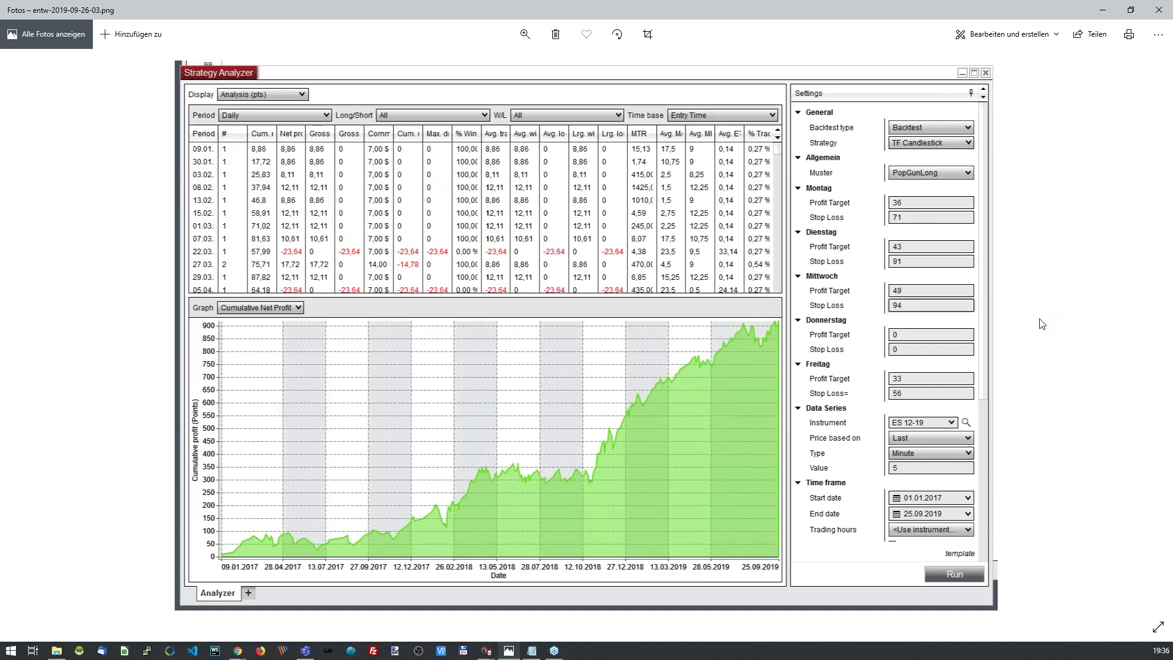
{"action": "key", "text": "ctrl+plus"}
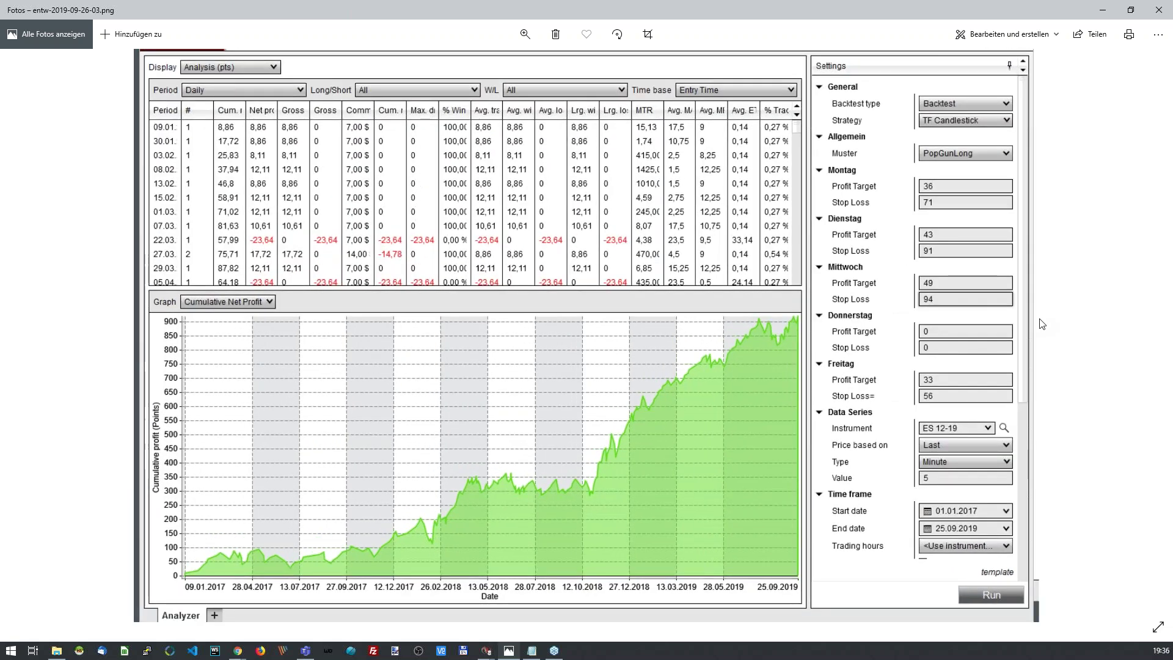
{"action": "key", "text": "ctrl+plus"}
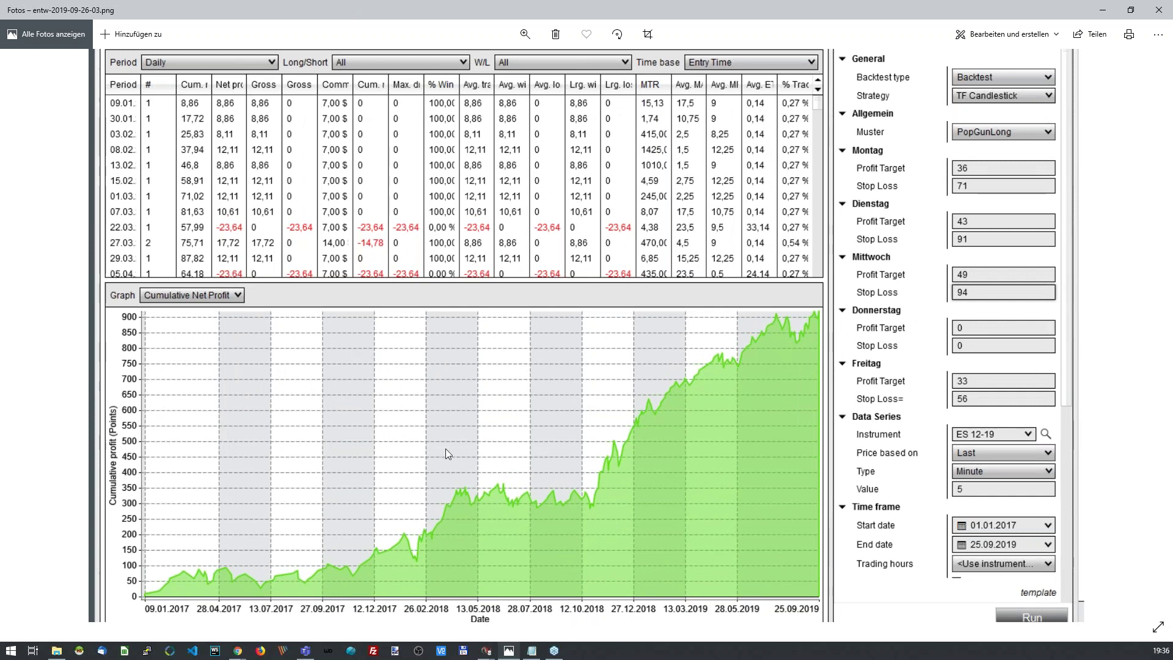
{"action": "key", "text": "ctrl+plus"}
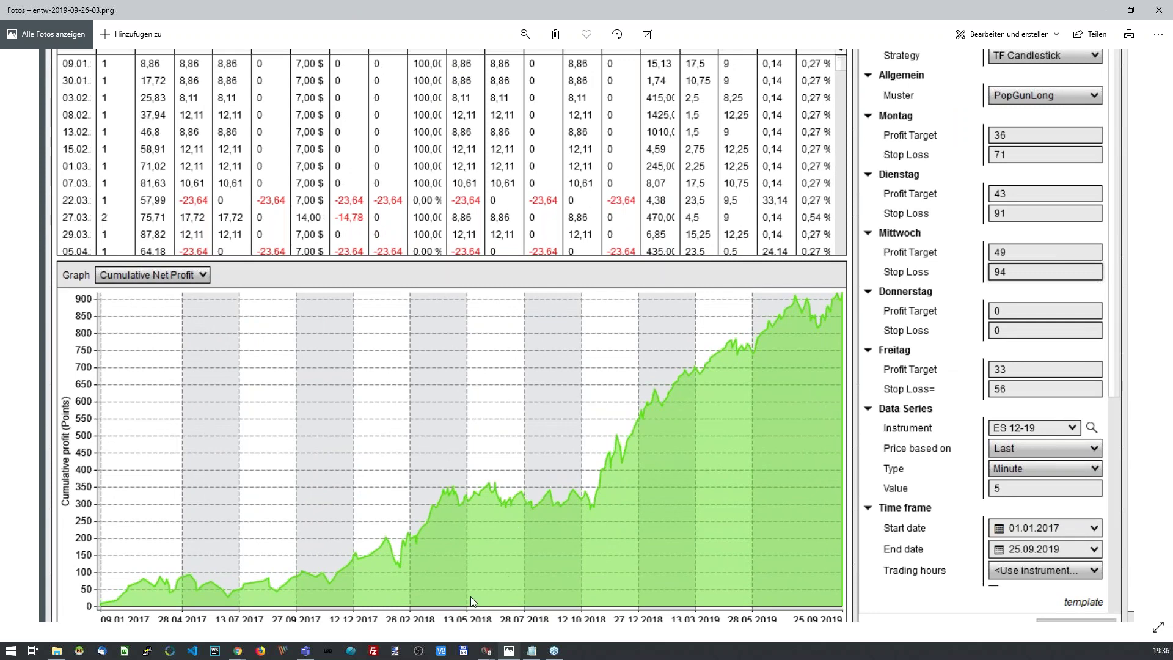
{"action": "key", "text": "ctrl+minus"}
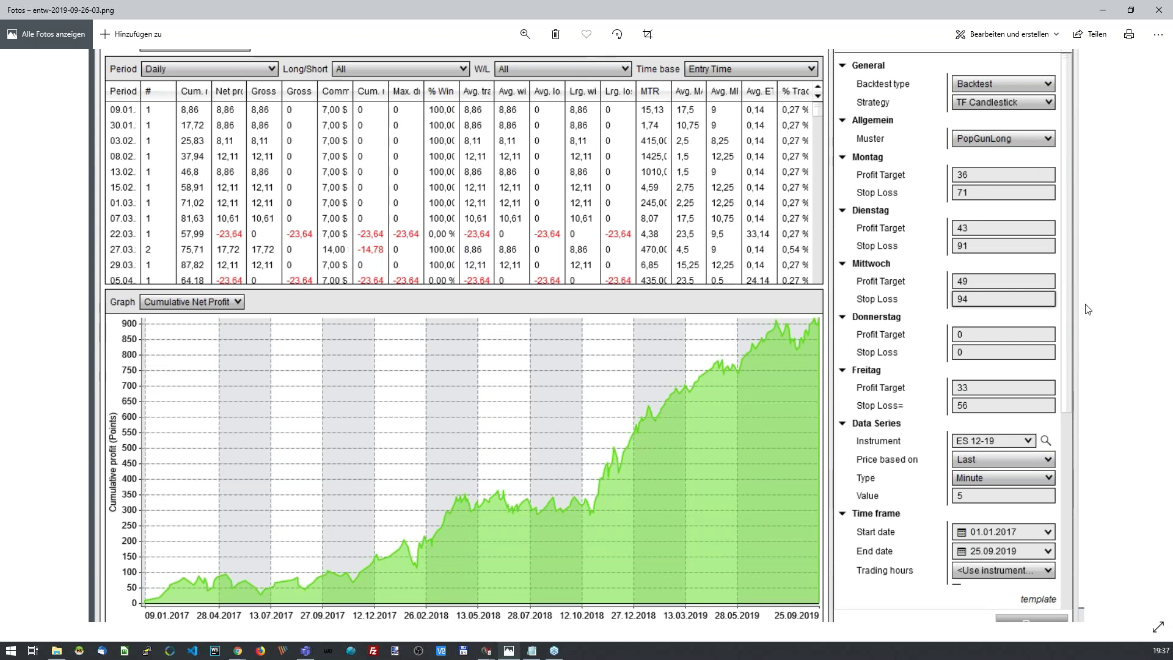
{"action": "scroll", "coordinate": [977, 324], "scroll_direction": "down", "scroll_amount": 3}
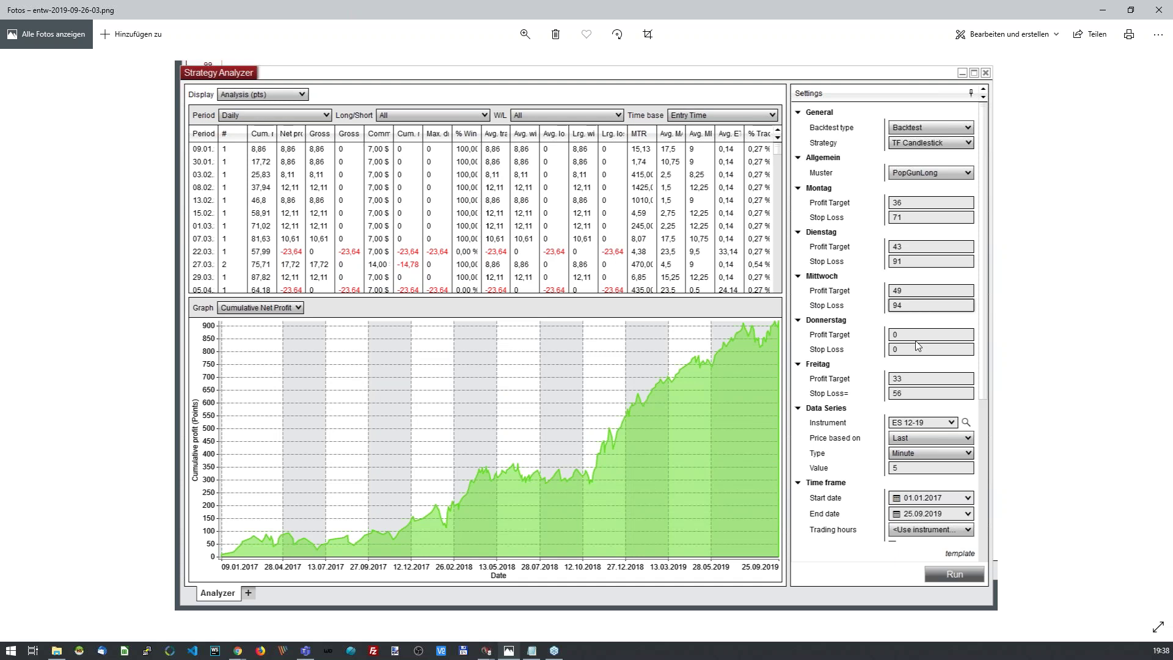
{"action": "key", "text": "Right"}
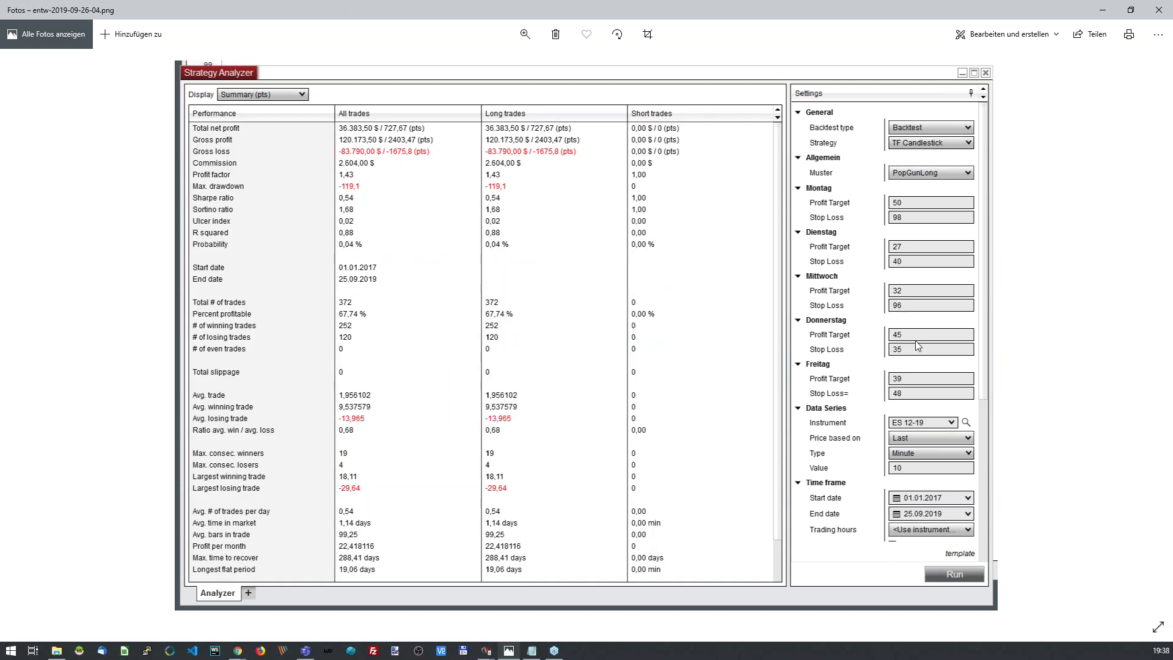
{"action": "key", "text": "Left"}
{"action": "scroll", "coordinate": [917, 345], "scroll_direction": "up", "scroll_amount": 1}
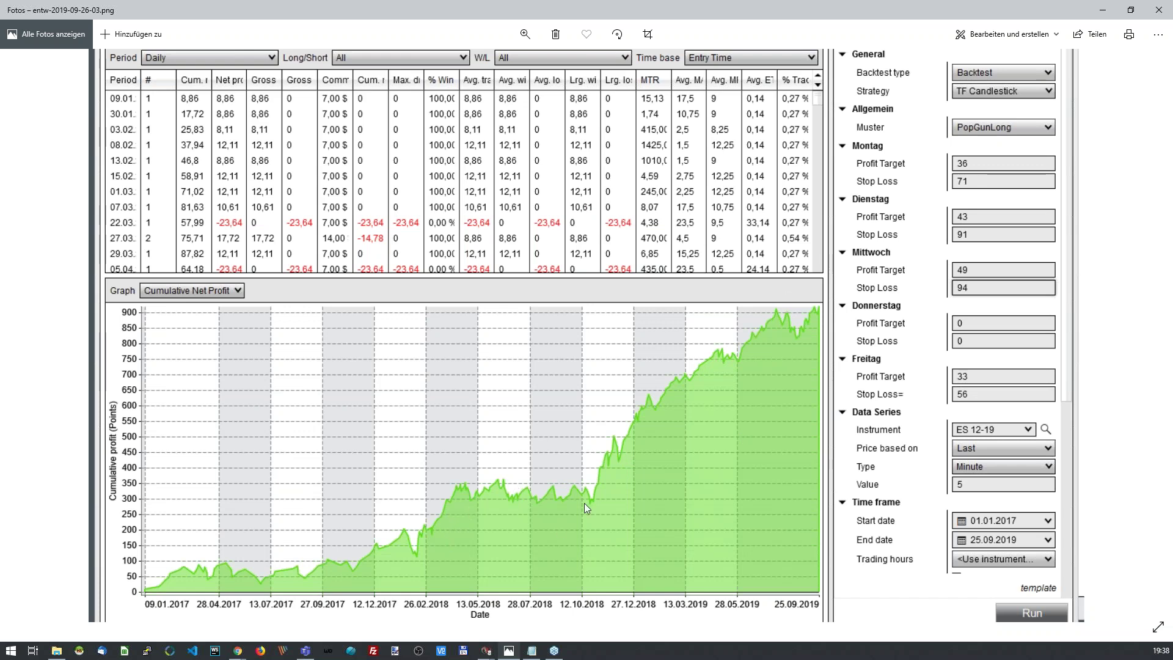
{"action": "double_click", "coordinate": [983, 332]}
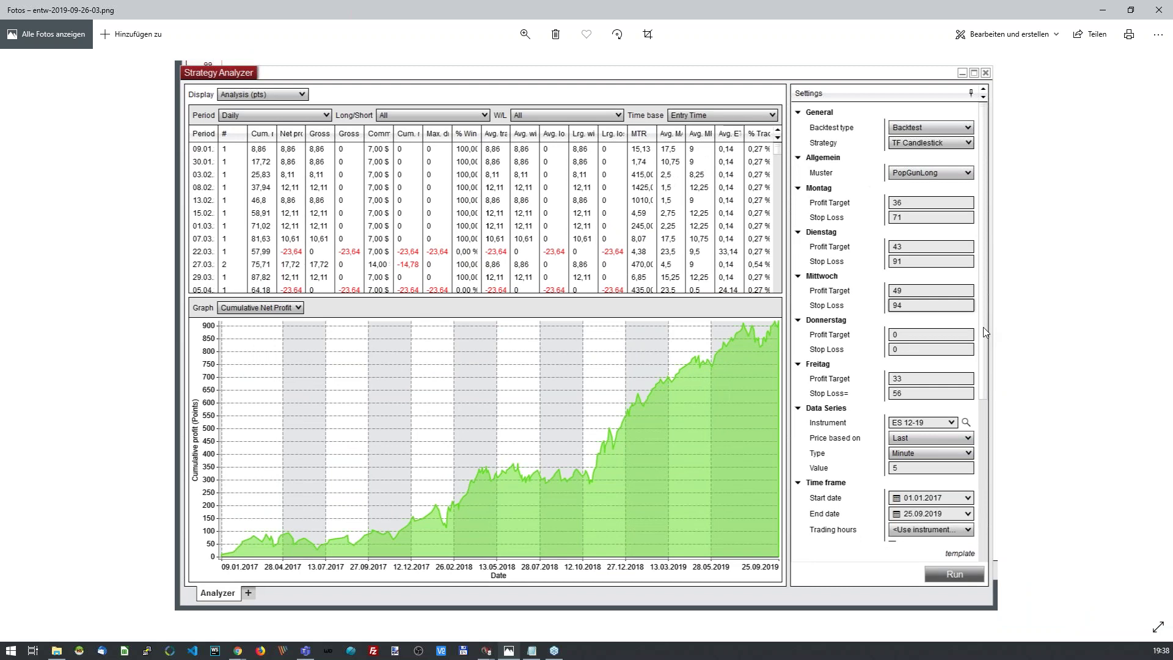
Review the 10-minute PopGunLong backtest's summary, day-of-week profits and cumulative profit curve in entw-2019-09-26-04.png to entw-2019-09-26-06.png
{"action": "key", "text": "Right"}
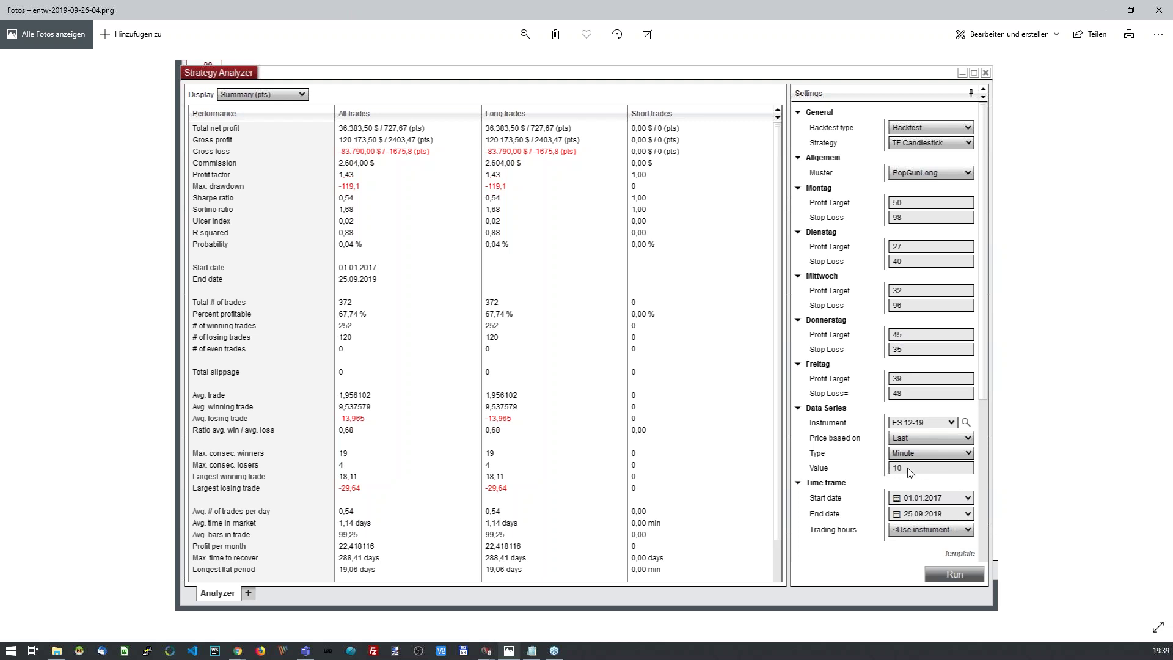
{"action": "key", "text": "Right"}
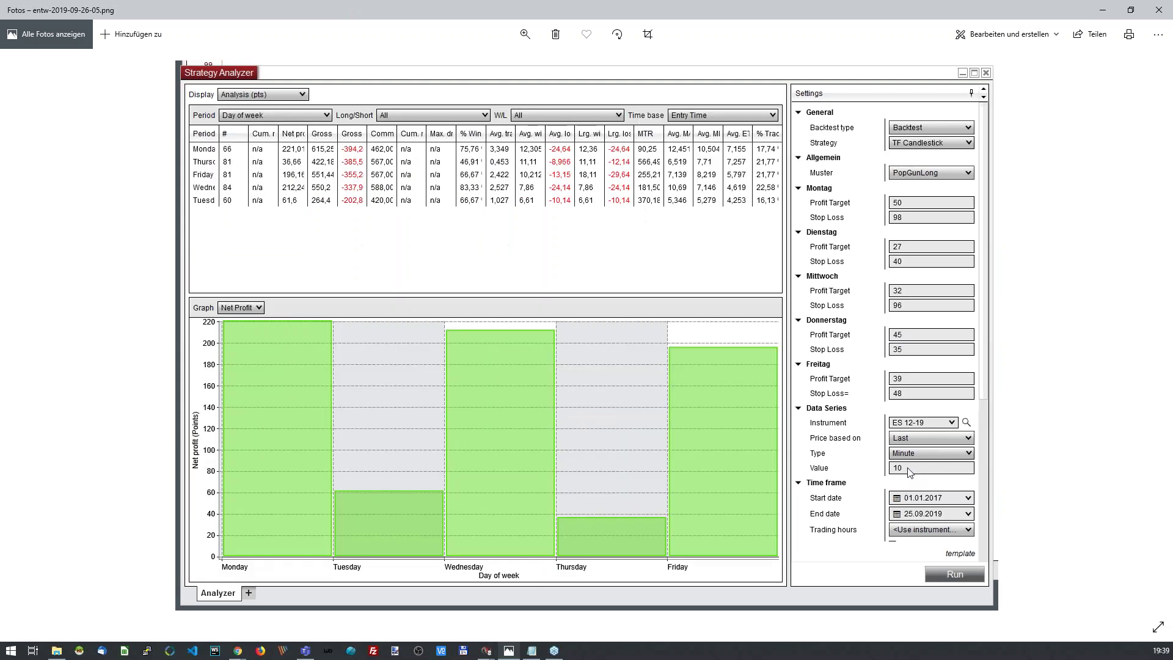
{"action": "key", "text": "Right"}
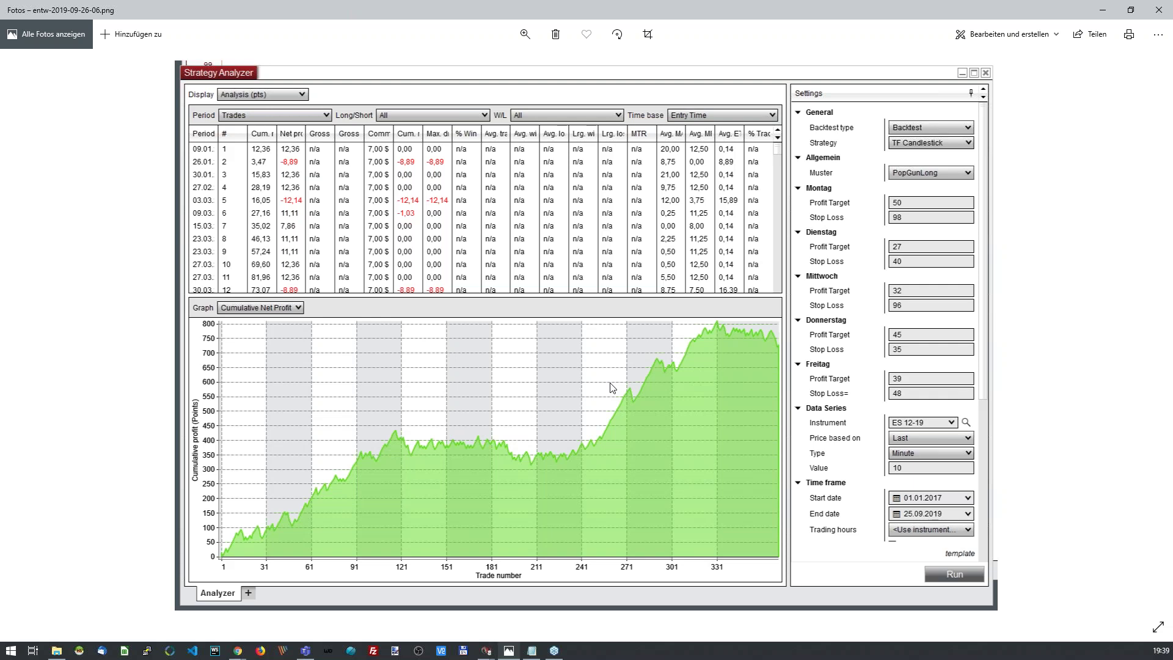
{"action": "key", "text": "Left"}
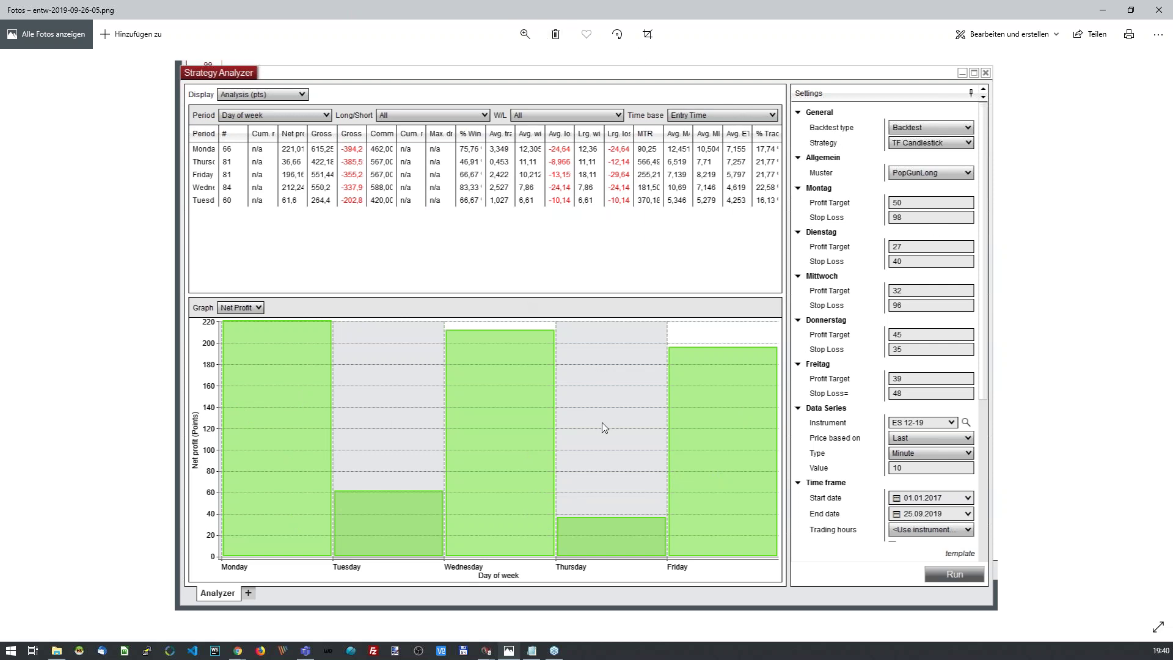
{"action": "key", "text": "Right"}
{"action": "key", "text": "Right"}
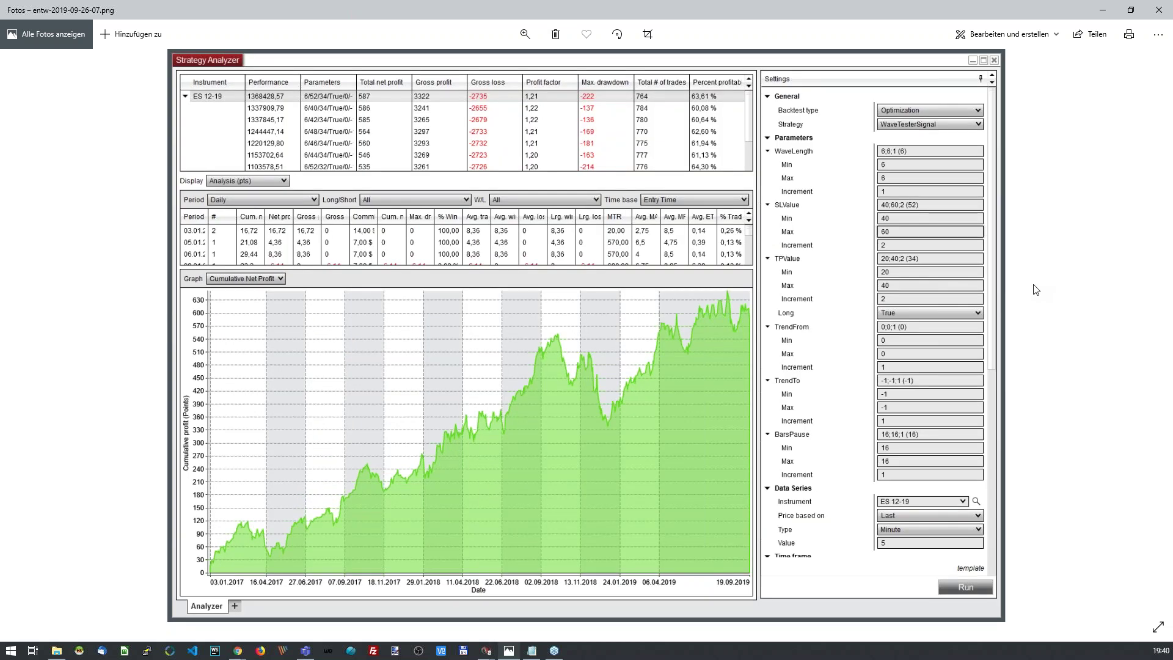
{"action": "key", "text": "Left"}
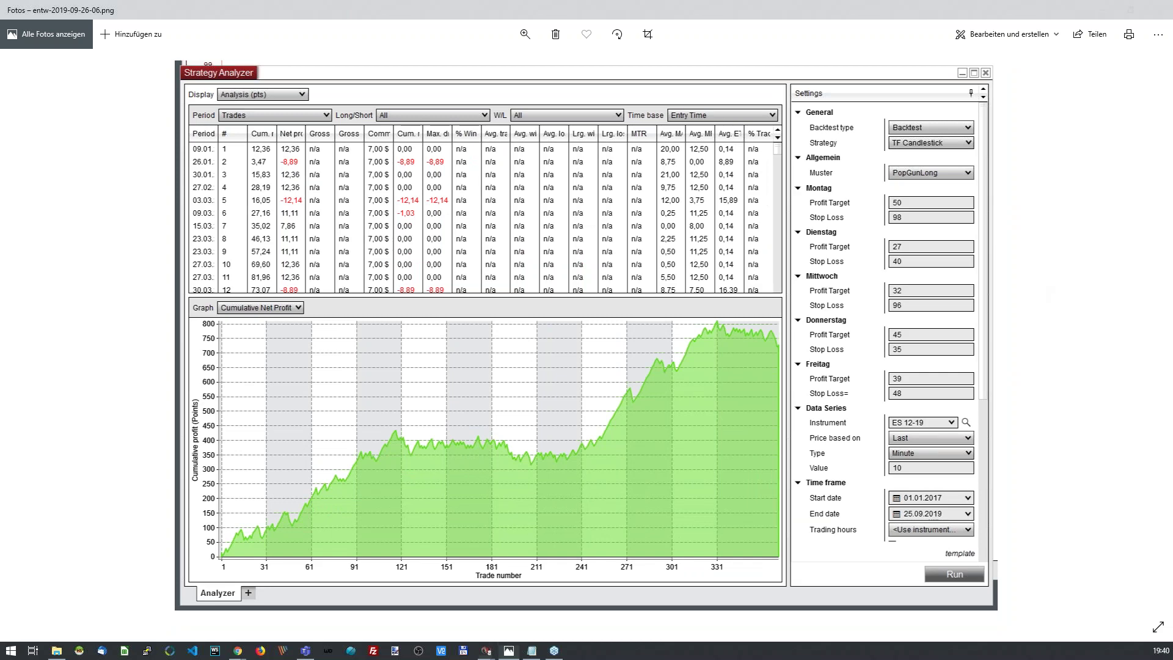
Switch to NinjaTrader's Strategy Analyzer window and maximize it
{"action": "key", "text": "alt+Tab"}
{"action": "left_click_drag", "start_coordinate": [399, 41], "coordinate": [360, 217]}
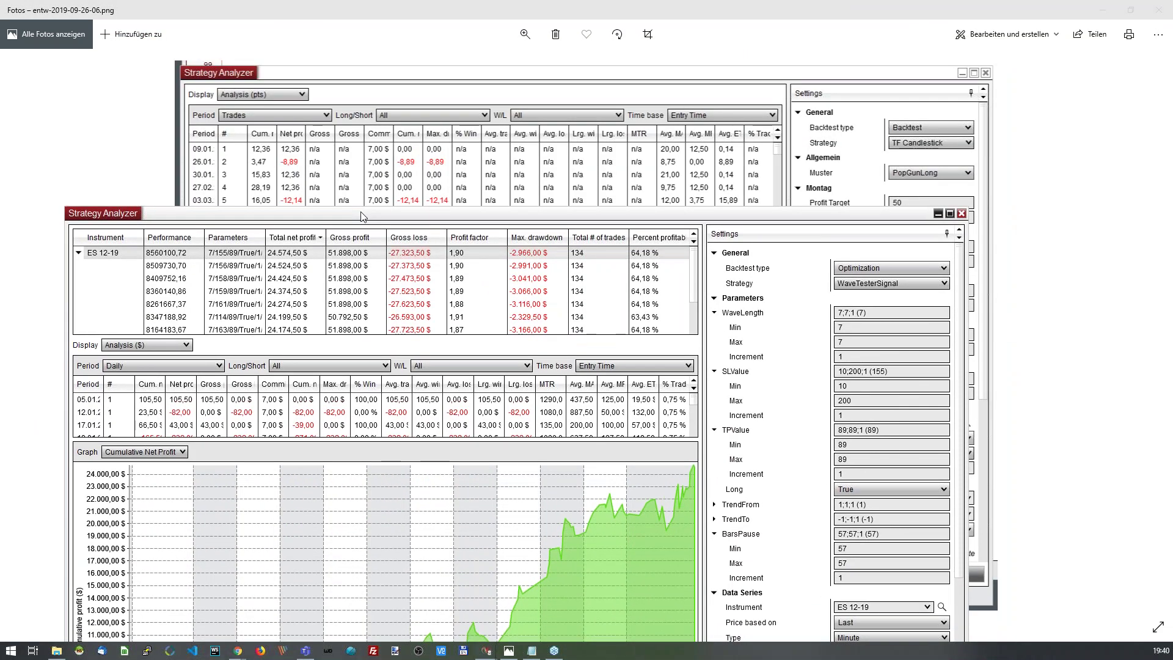
{"action": "double_click", "coordinate": [360, 214]}
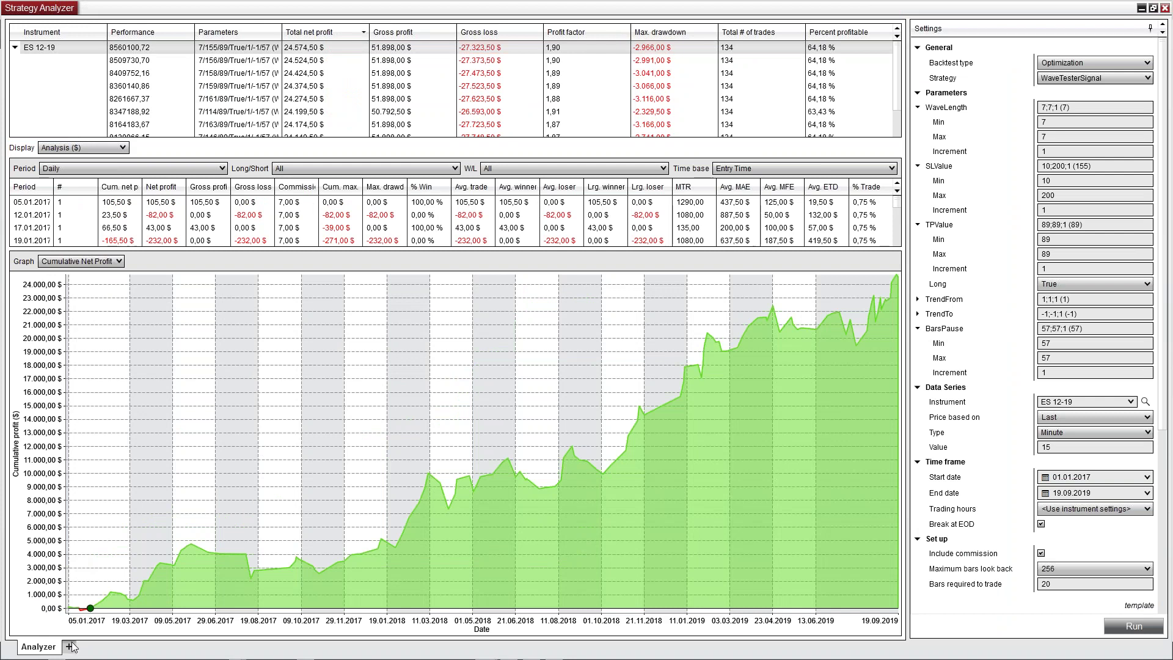
Add a second analyzer page and choose the TF Candlestick strategy from TFStrategien for it
{"action": "left_click", "coordinate": [69, 646]}
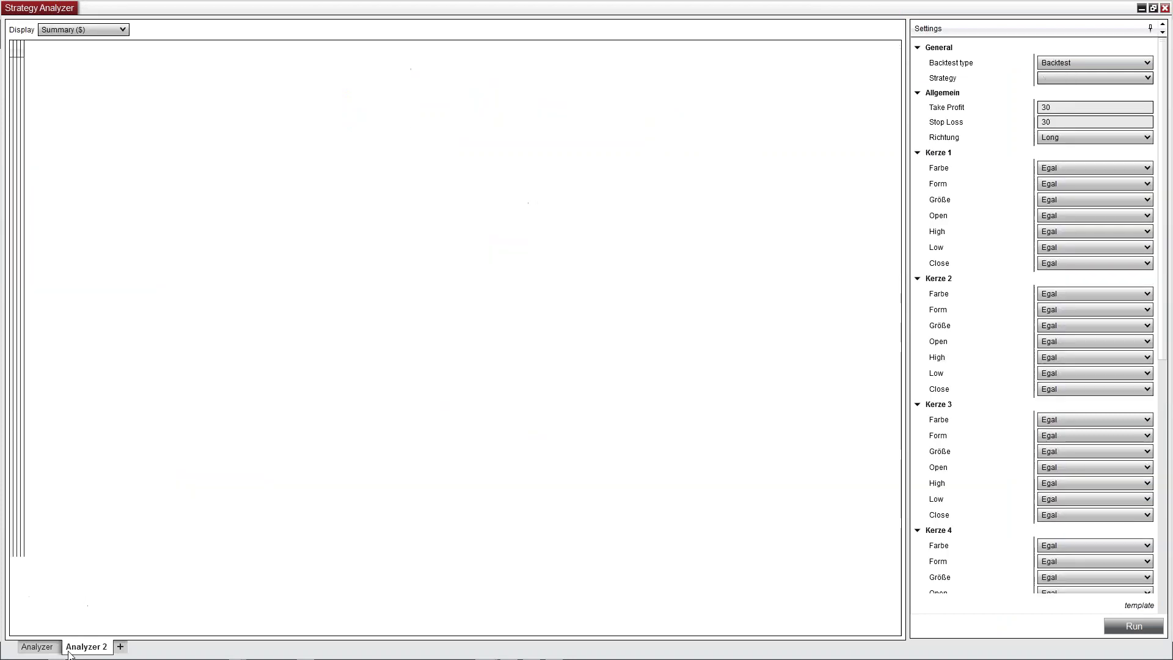
{"action": "left_click", "coordinate": [1084, 80]}
{"action": "mouse_move", "coordinate": [1112, 298]}
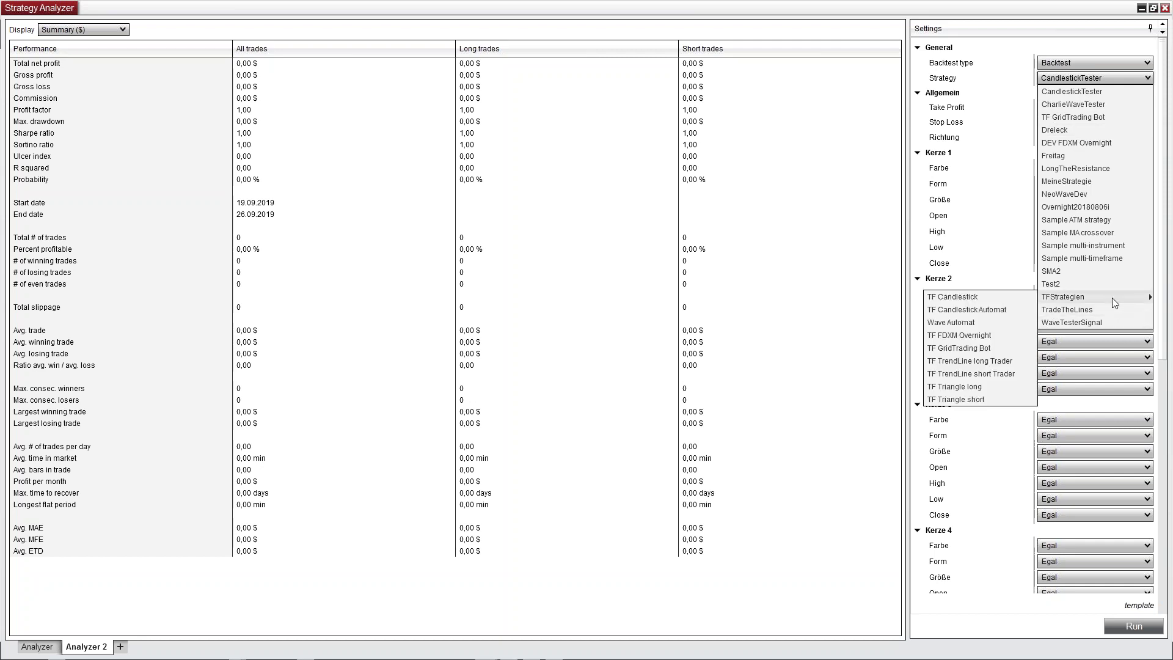
{"action": "left_click", "coordinate": [1002, 297]}
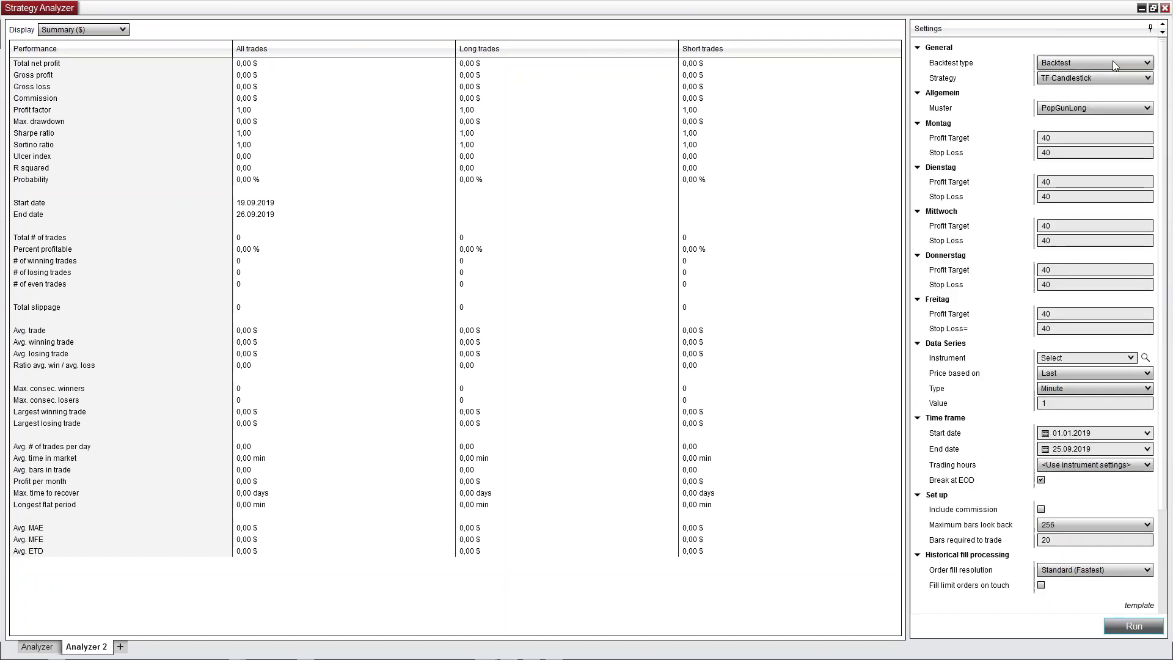
Configure the test for instrument ES 12-19 on 15-minute data, starting 01.01.2017, with commission included
{"action": "left_click", "coordinate": [1071, 360]}
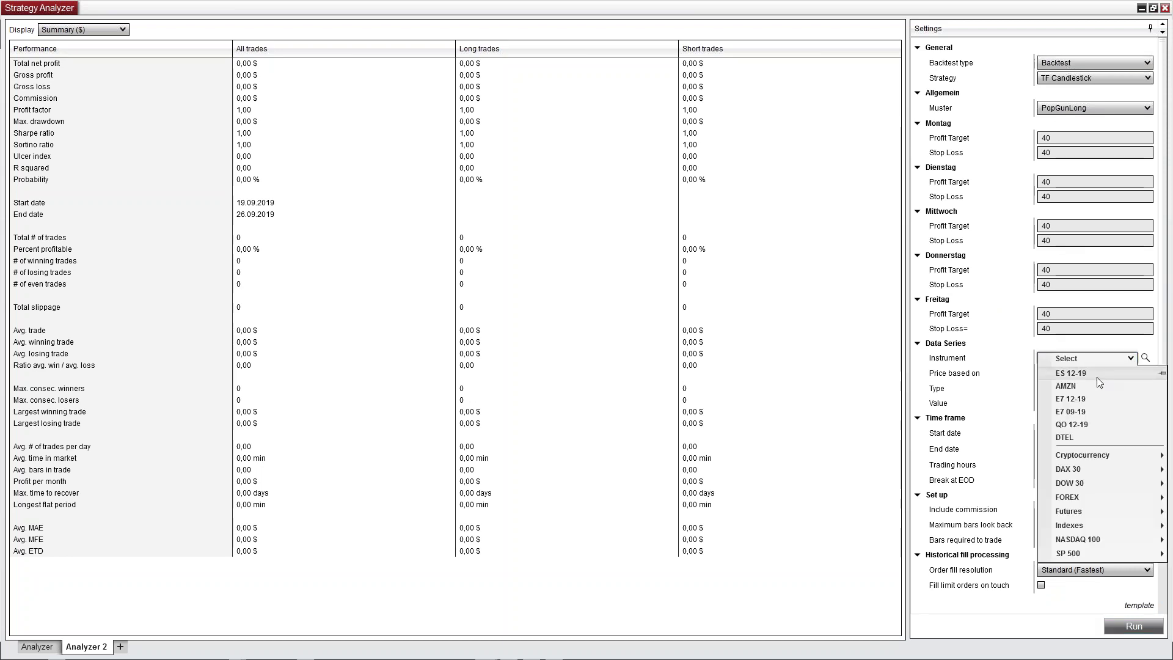
{"action": "left_click", "coordinate": [1097, 376]}
{"action": "left_click", "coordinate": [1070, 402]}
{"action": "type", "text": "5"}
{"action": "left_click", "coordinate": [1099, 433]}
{"action": "key", "text": "Down"}
{"action": "key", "text": "Down"}
{"action": "left_click", "coordinate": [1041, 509]}
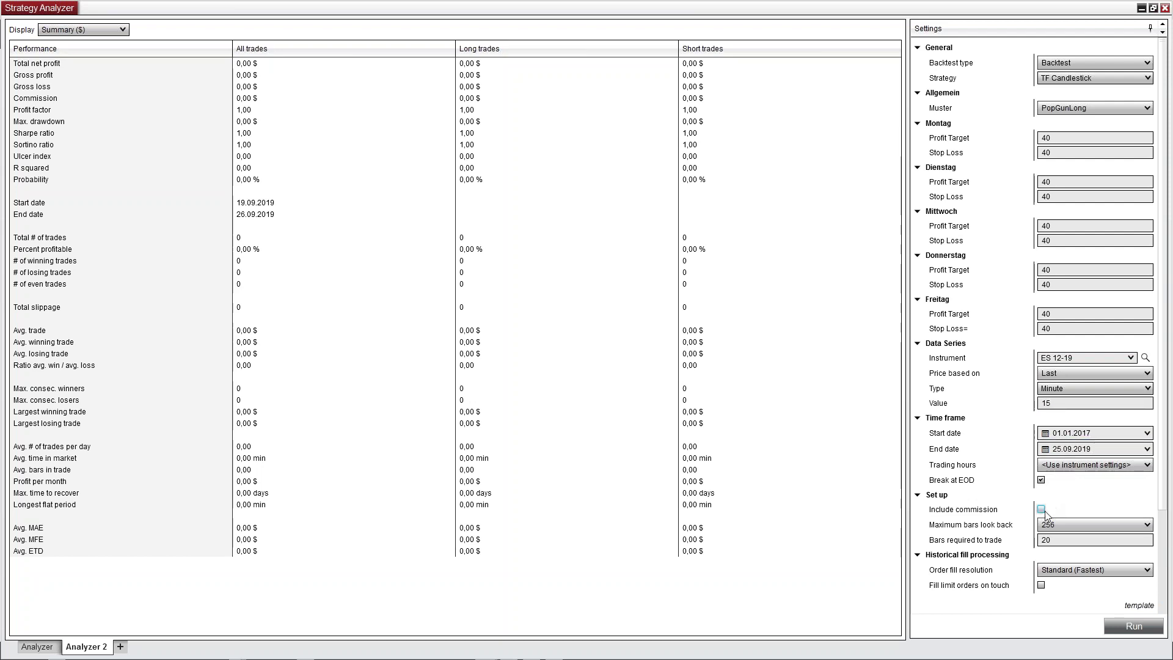
Select PopGunLong as the candlestick pattern and set the backtest type to Optimization
{"action": "left_click", "coordinate": [1092, 110]}
{"action": "left_click", "coordinate": [1082, 121]}
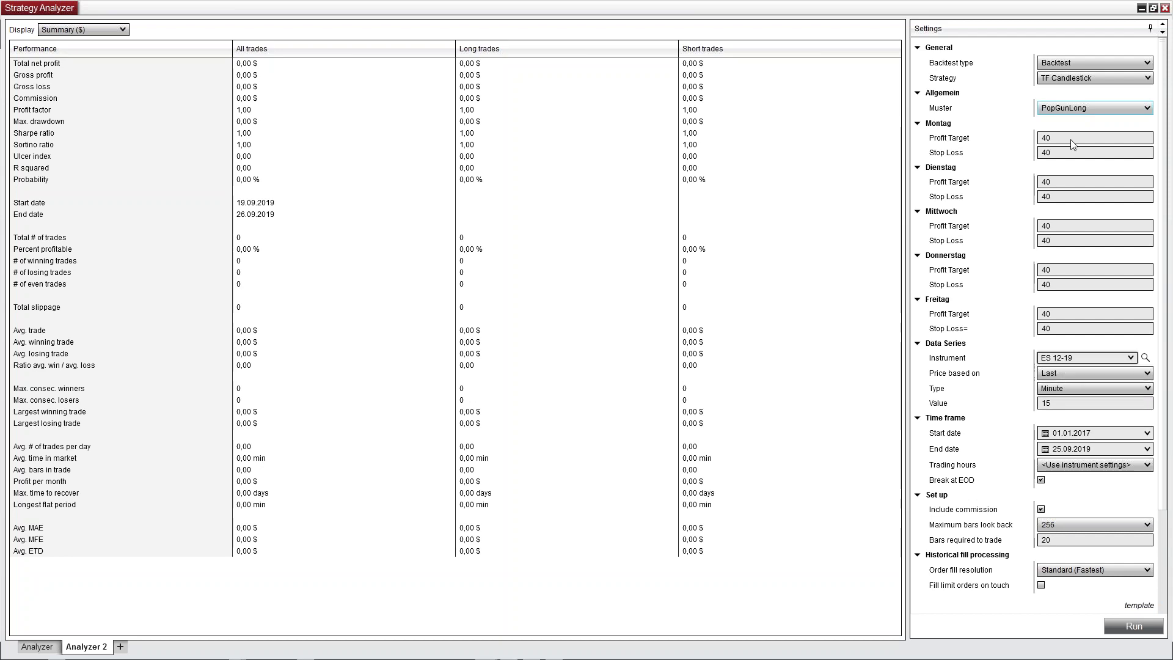
{"action": "left_click", "coordinate": [1075, 62]}
{"action": "left_click", "coordinate": [1074, 90]}
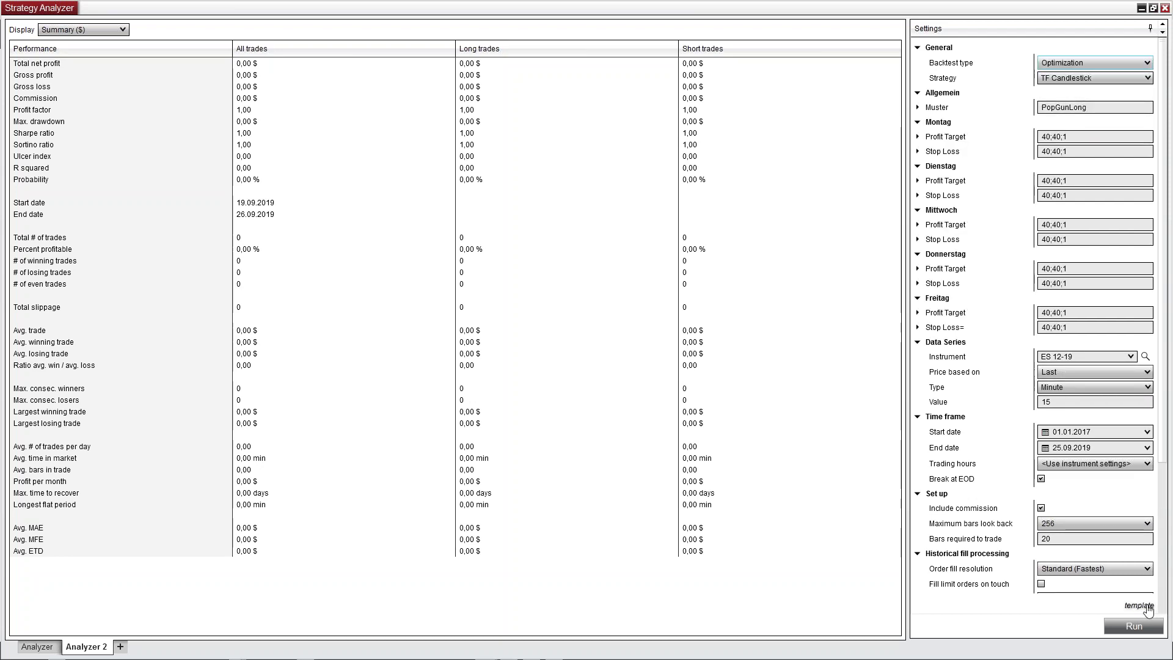
{"action": "left_click", "coordinate": [1121, 606]}
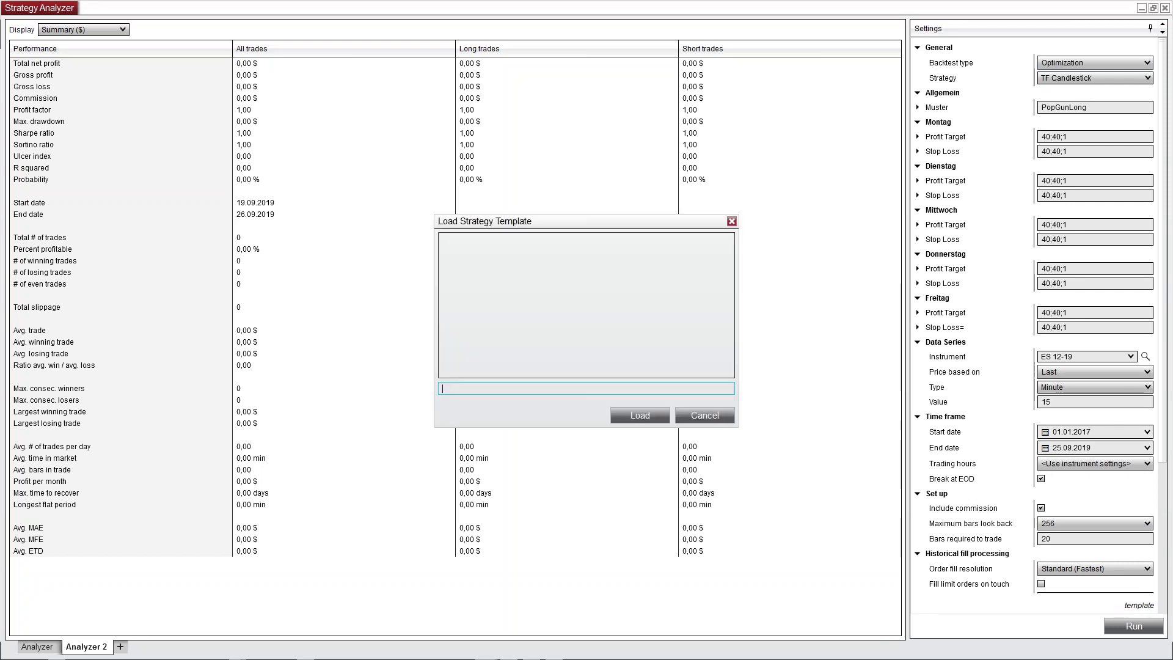
{"action": "left_click", "coordinate": [702, 416]}
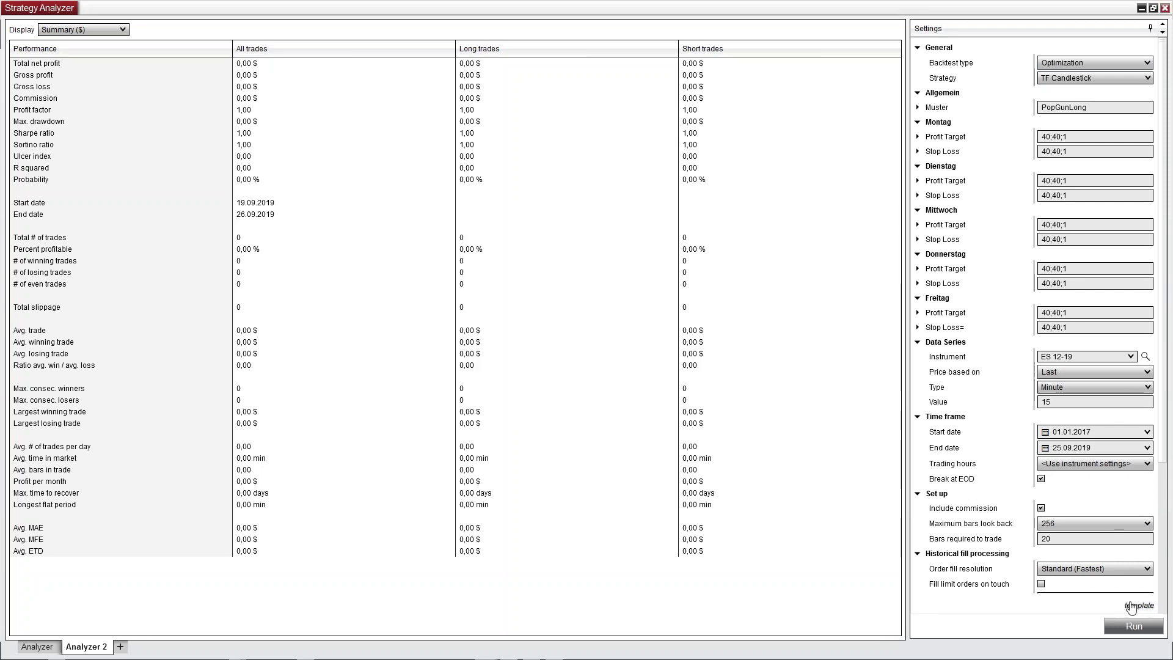
{"action": "left_click", "coordinate": [1104, 606]}
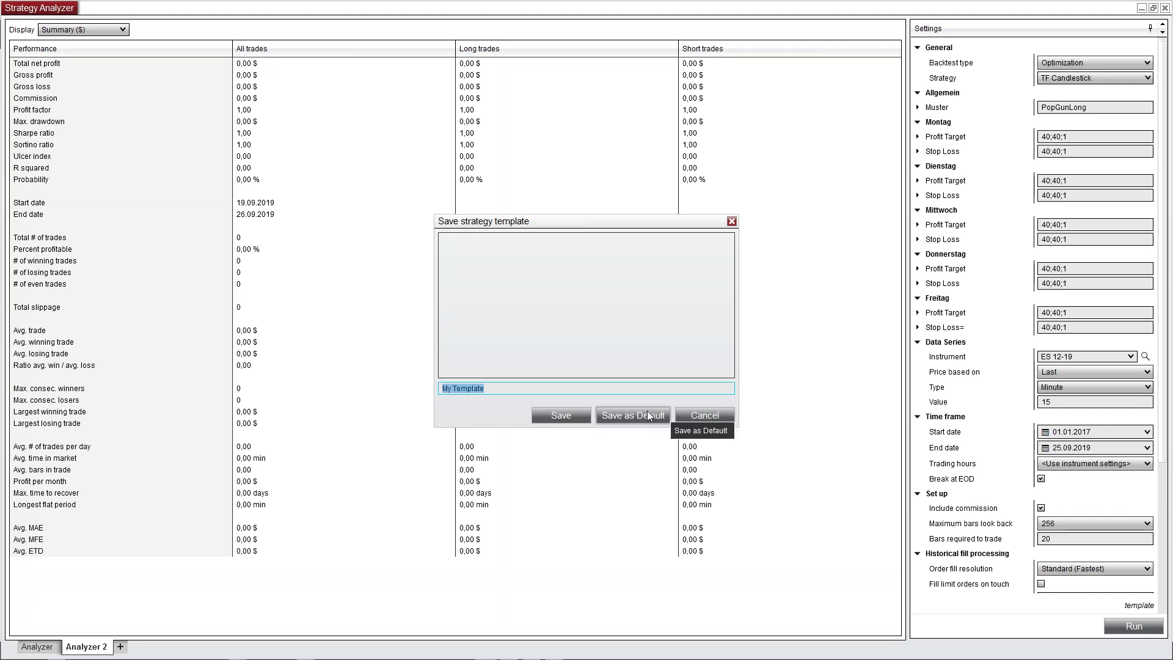
{"action": "left_click", "coordinate": [701, 412]}
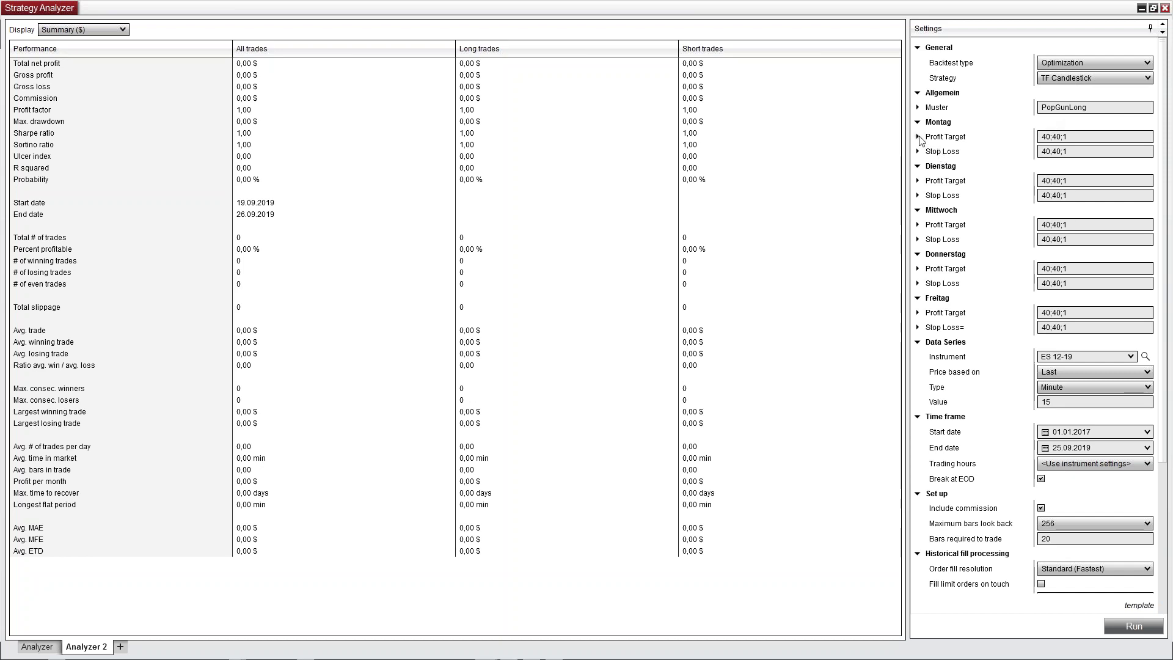
Set Monday's (Montag) profit target optimization range to a minimum of 10 and a maximum of 100
{"action": "left_click", "coordinate": [918, 136]}
{"action": "left_click", "coordinate": [1057, 150]}
{"action": "type", "text": "10"}
{"action": "key", "text": "Tab"}
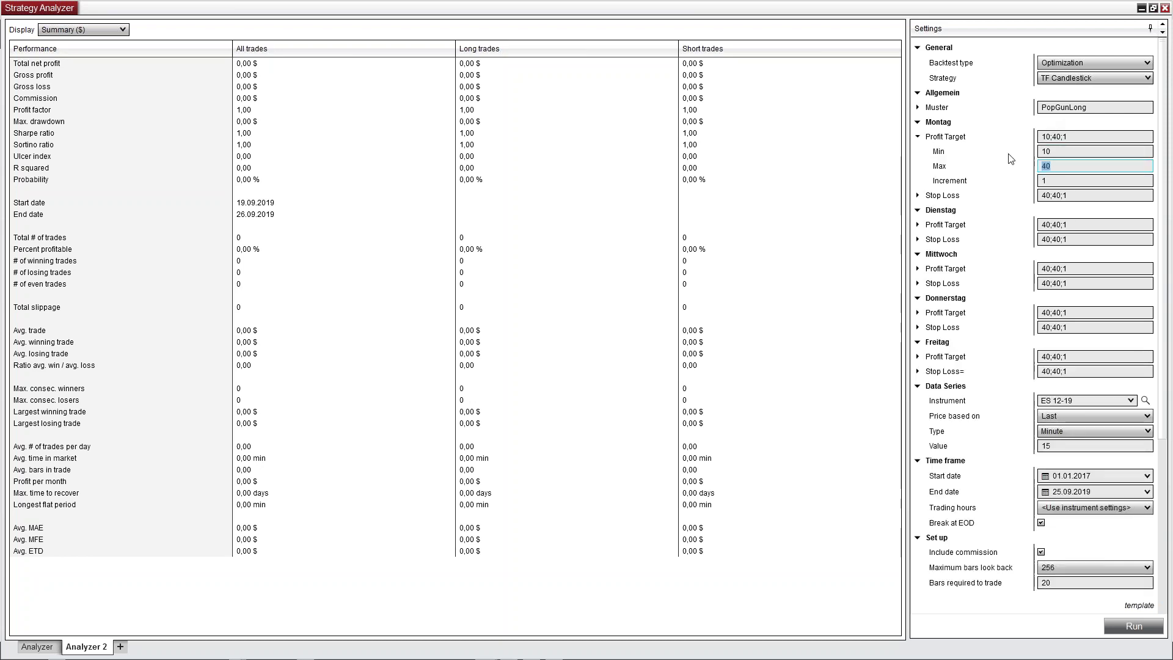
{"action": "type", "text": "10"}
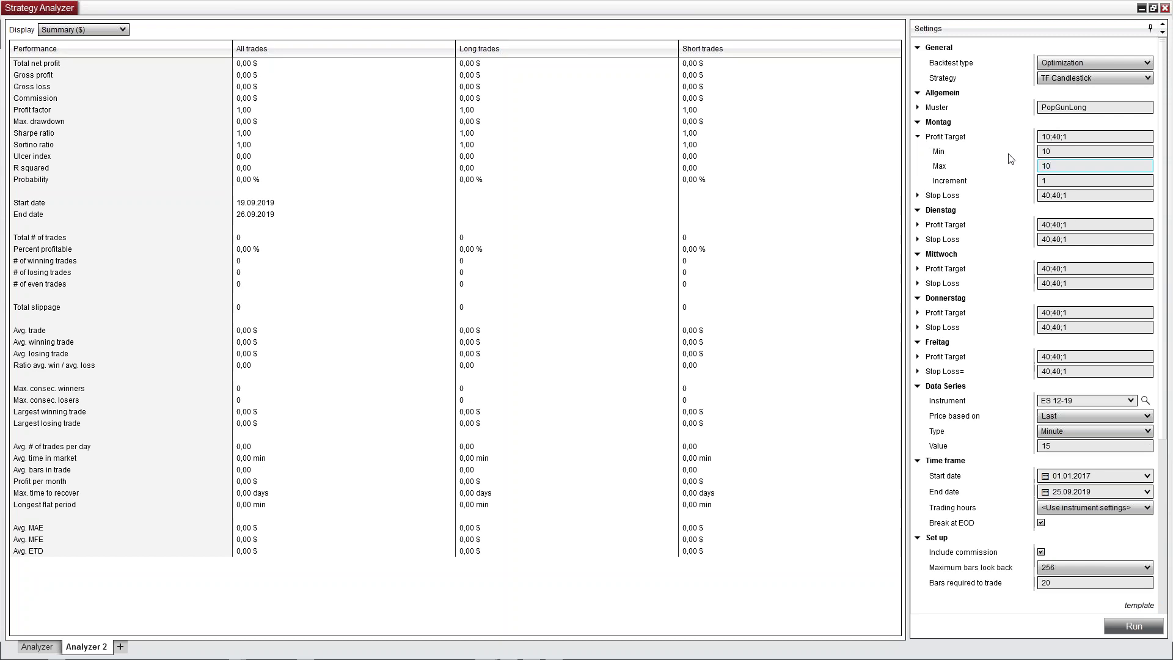
{"action": "type", "text": "0"}
Set Monday's stop loss optimization range to a minimum of 10 and a maximum of 100
{"action": "left_click", "coordinate": [918, 195]}
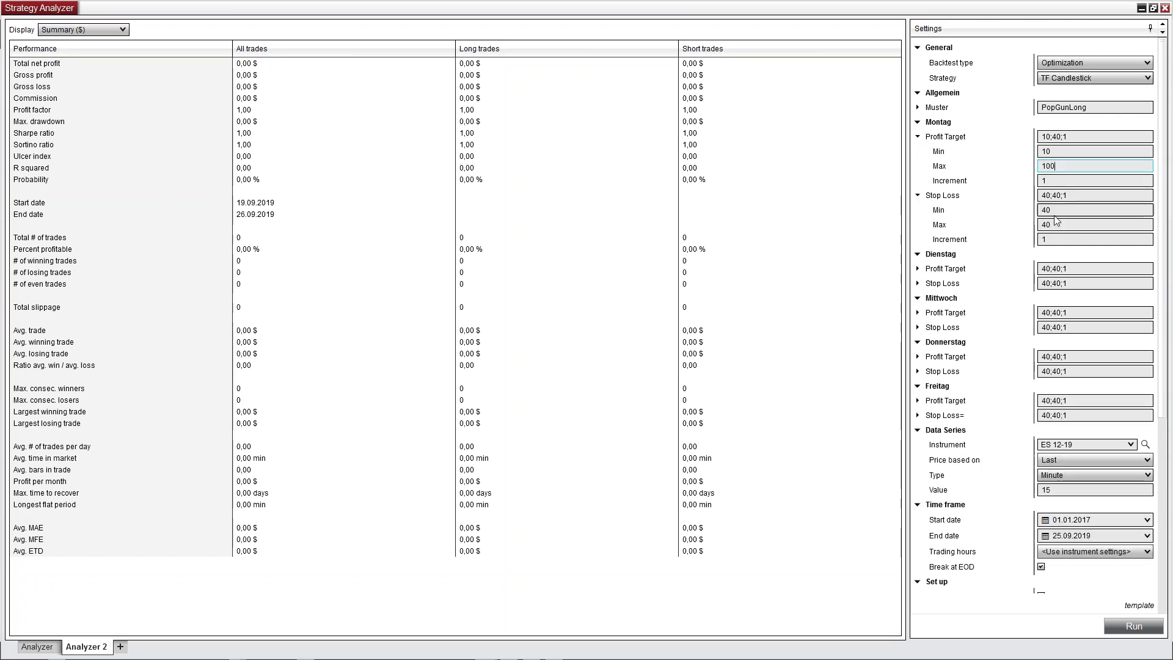
{"action": "left_click", "coordinate": [1056, 210]}
{"action": "type", "text": "10"}
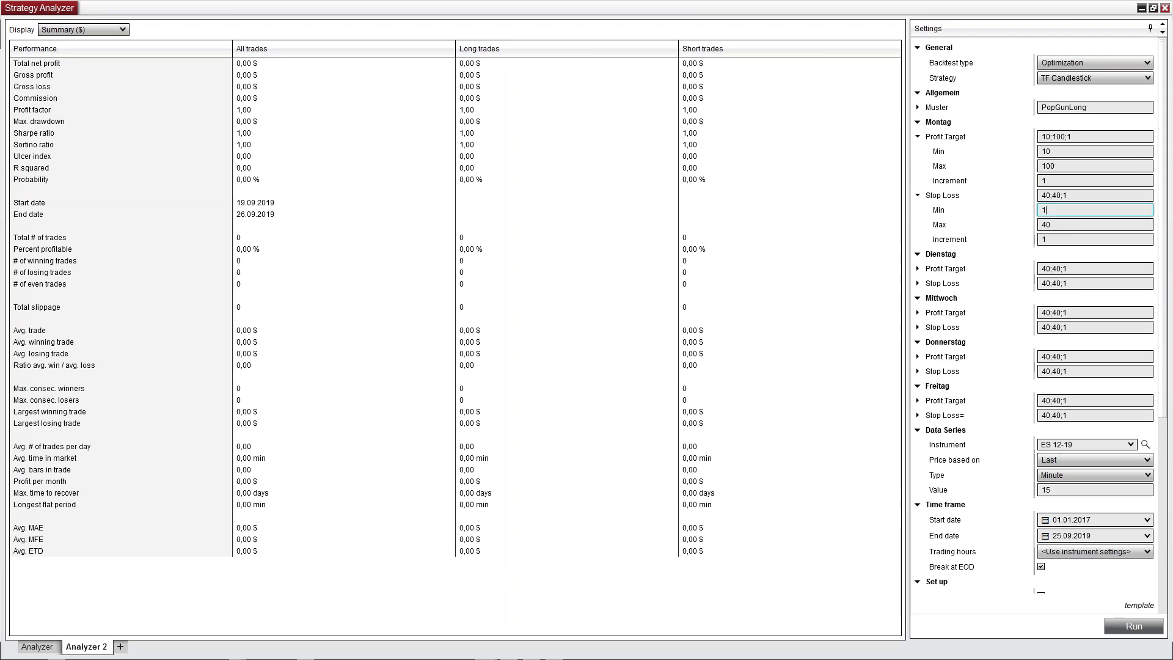
{"action": "left_click", "coordinate": [1060, 226]}
{"action": "type", "text": "100"}
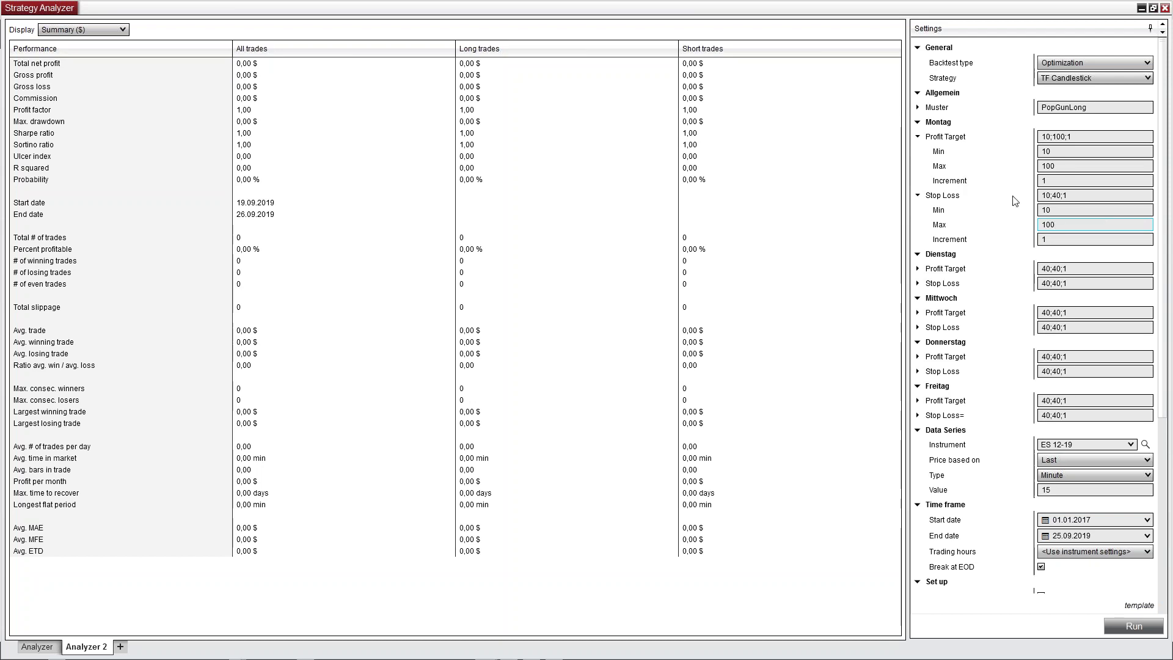
Set the increment to 2 for both Monday's profit target and Monday's stop loss
{"action": "scroll", "coordinate": [985, 400], "scroll_direction": "down", "scroll_amount": 5}
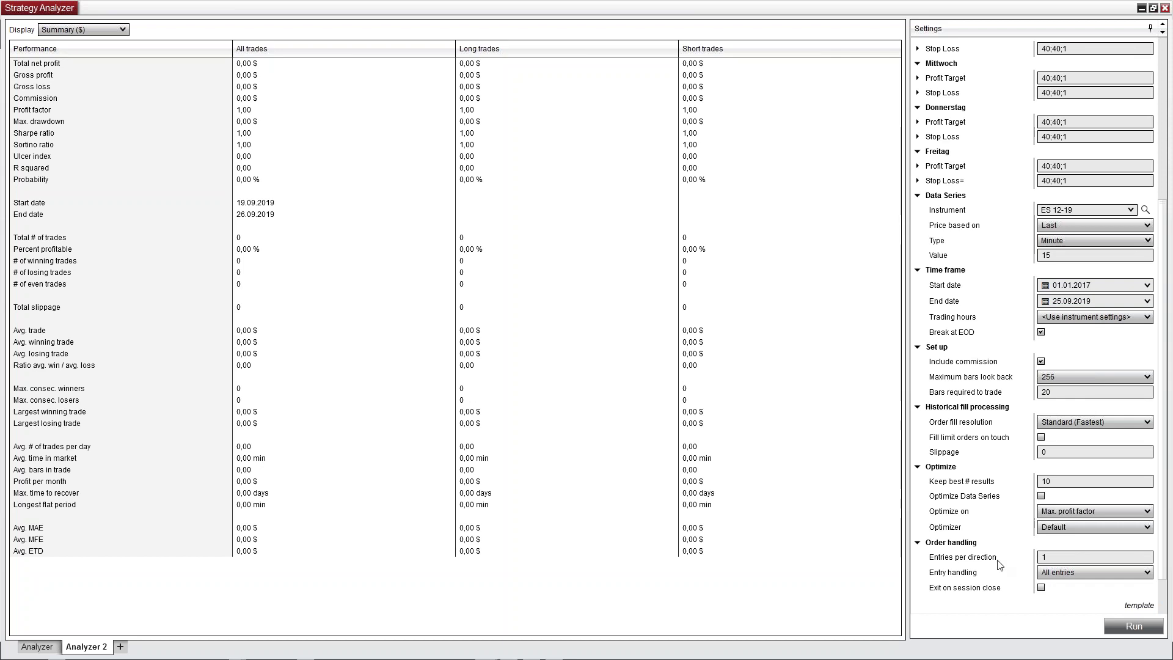
{"action": "scroll", "coordinate": [999, 564], "scroll_direction": "up", "scroll_amount": 5}
{"action": "scroll", "coordinate": [999, 564], "scroll_direction": "up", "scroll_amount": 1}
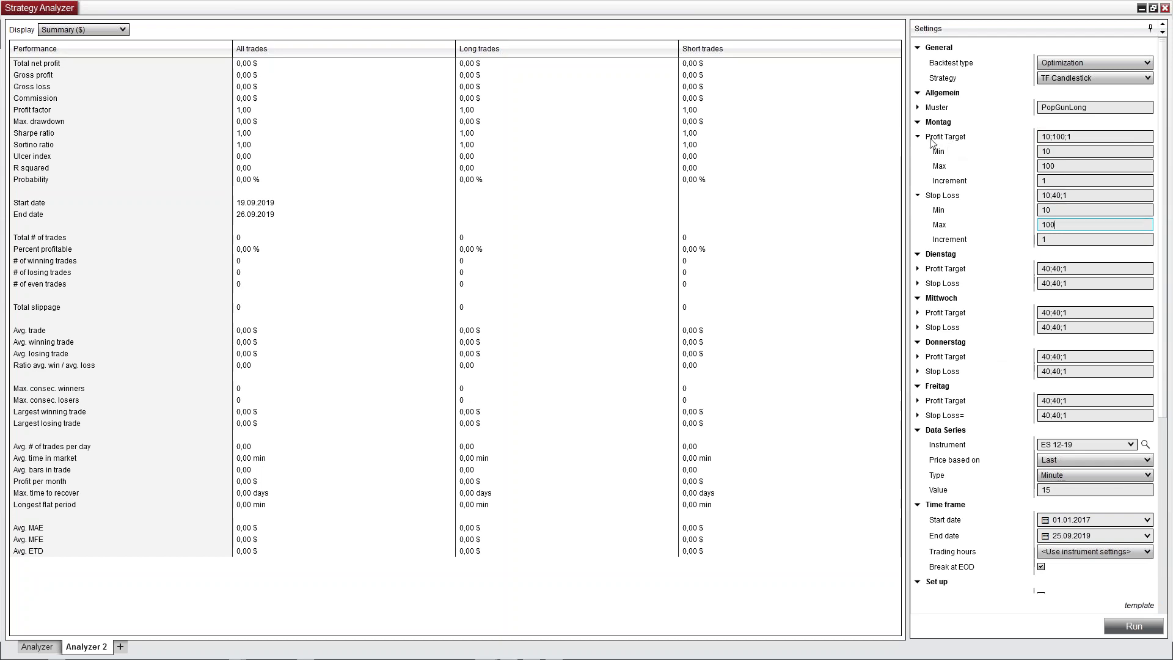
{"action": "left_click", "coordinate": [917, 137]}
{"action": "left_click", "coordinate": [917, 136]}
{"action": "key", "text": "Tab"}
{"action": "type", "text": "2"}
{"action": "left_click", "coordinate": [917, 195]}
{"action": "double_click", "coordinate": [1065, 238]}
{"action": "type", "text": "2"}
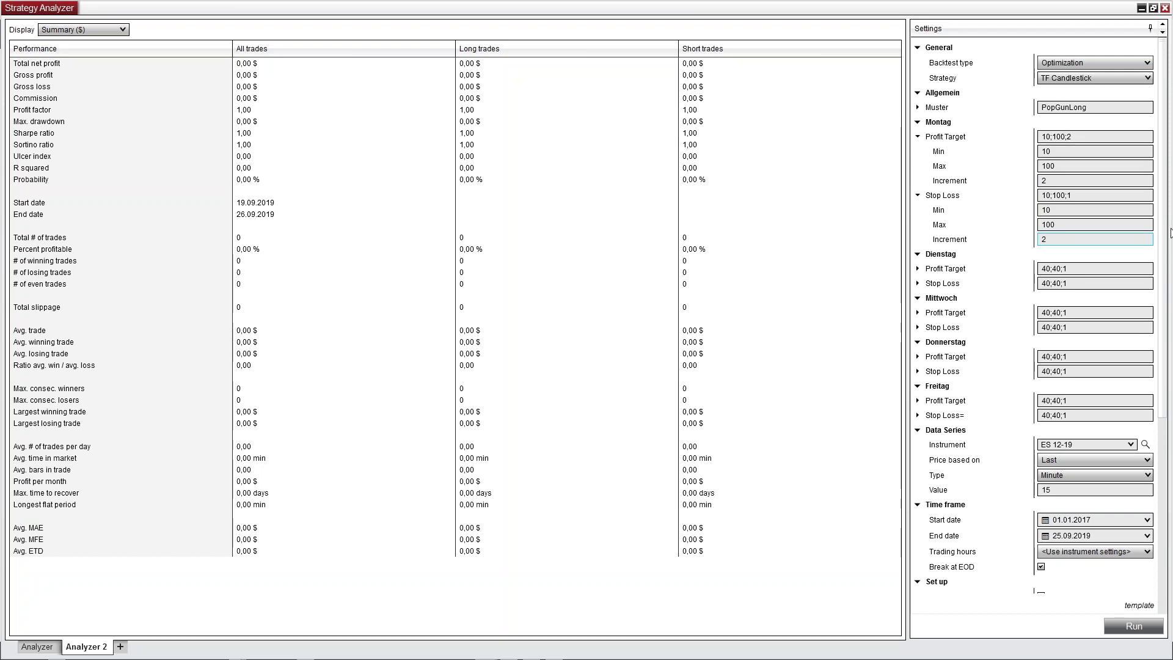
Run the optimization with Monday's profit target and stop loss ranges
{"action": "scroll", "coordinate": [1166, 250], "scroll_direction": "down", "scroll_amount": 1}
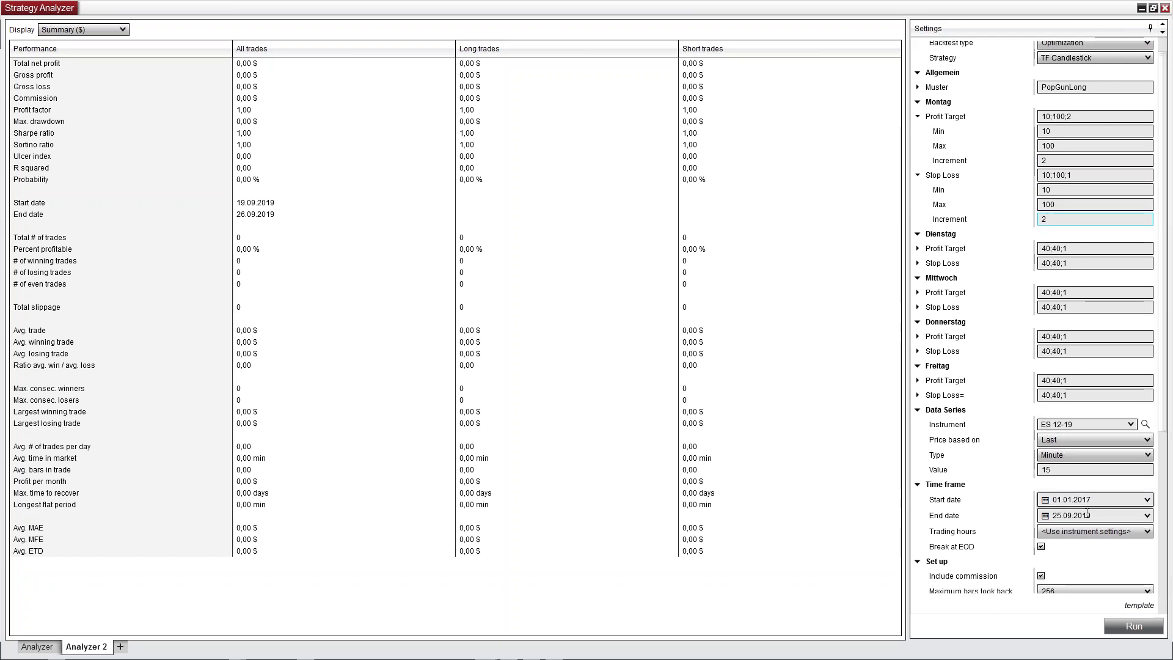
{"action": "scroll", "coordinate": [1099, 532], "scroll_direction": "down", "scroll_amount": 6}
{"action": "left_click", "coordinate": [1125, 629]}
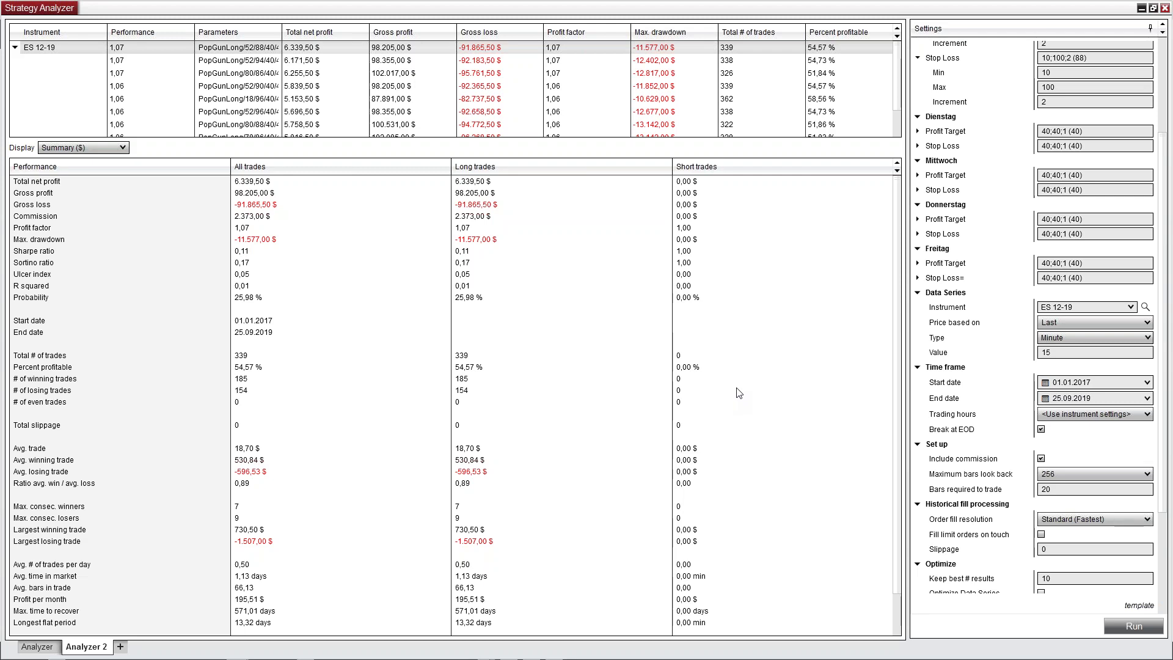
Set the minimum of Monday's profit target to 52, the value of the best optimization result
{"action": "scroll", "coordinate": [988, 227], "scroll_direction": "up", "scroll_amount": 3}
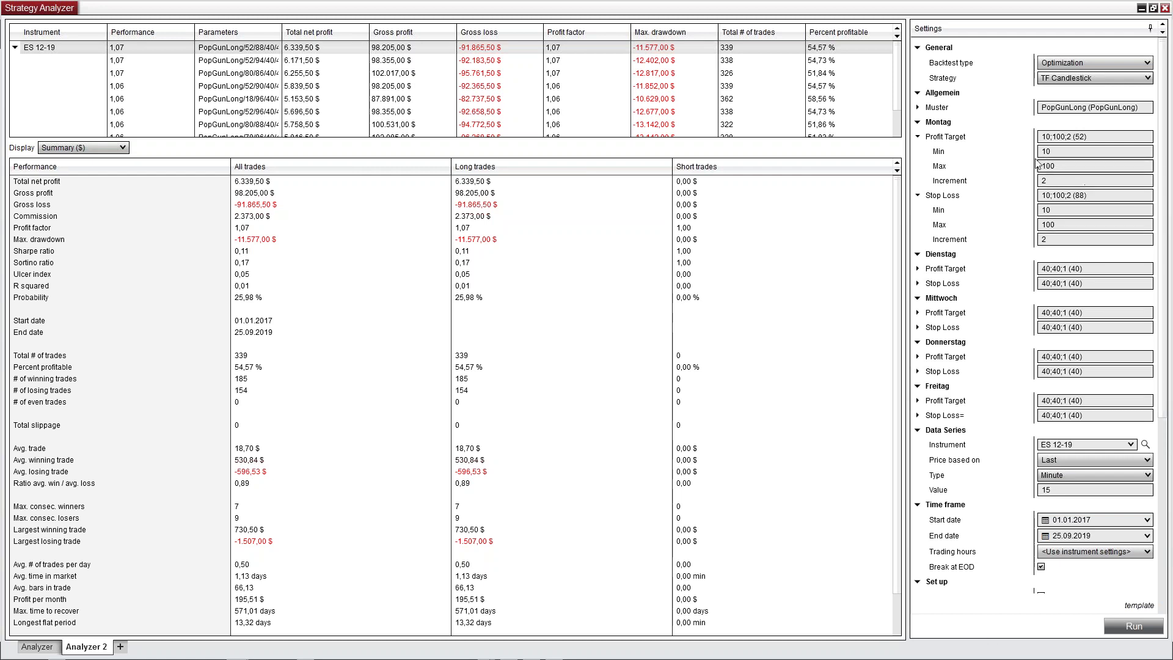
{"action": "left_click", "coordinate": [1063, 152]}
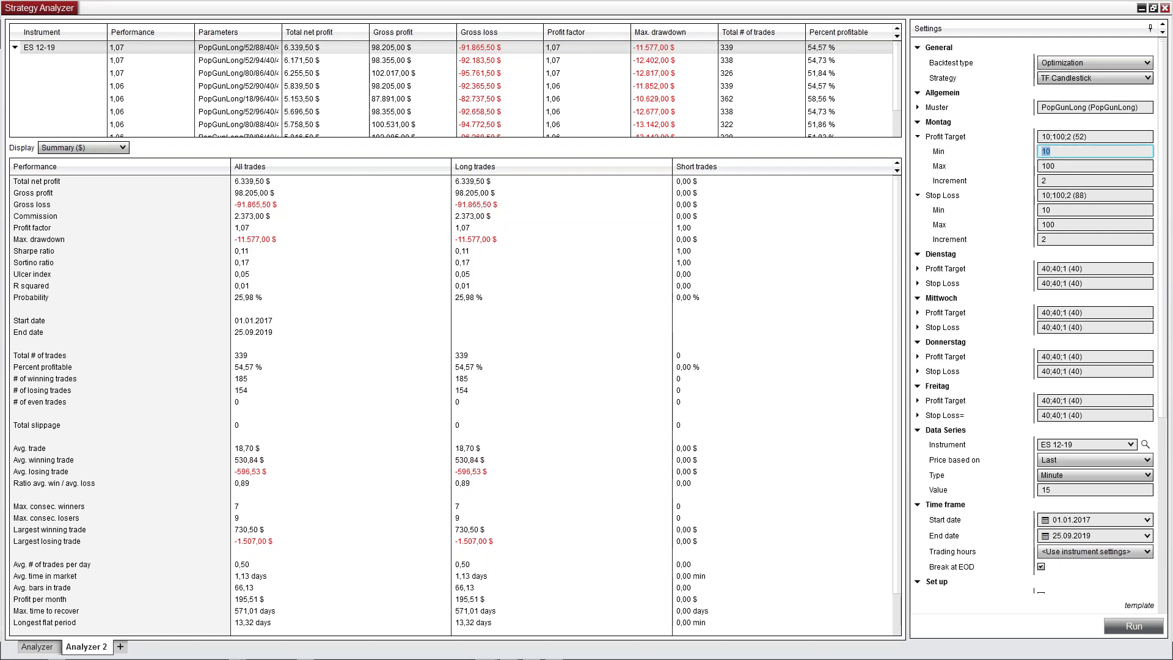
{"action": "type", "text": "52"}
{"action": "key", "text": "Return"}
Display the results as Analysis and enlarge the Cumulative Net Profit graph
{"action": "left_click", "coordinate": [70, 149]}
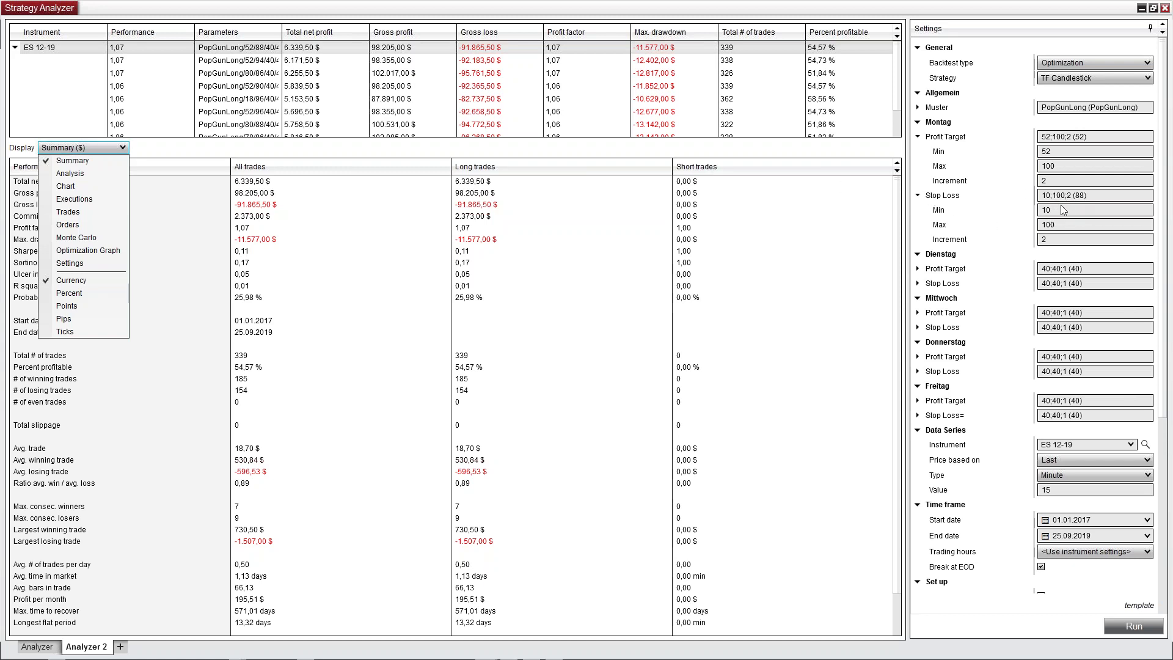
{"action": "key", "text": "Escape"}
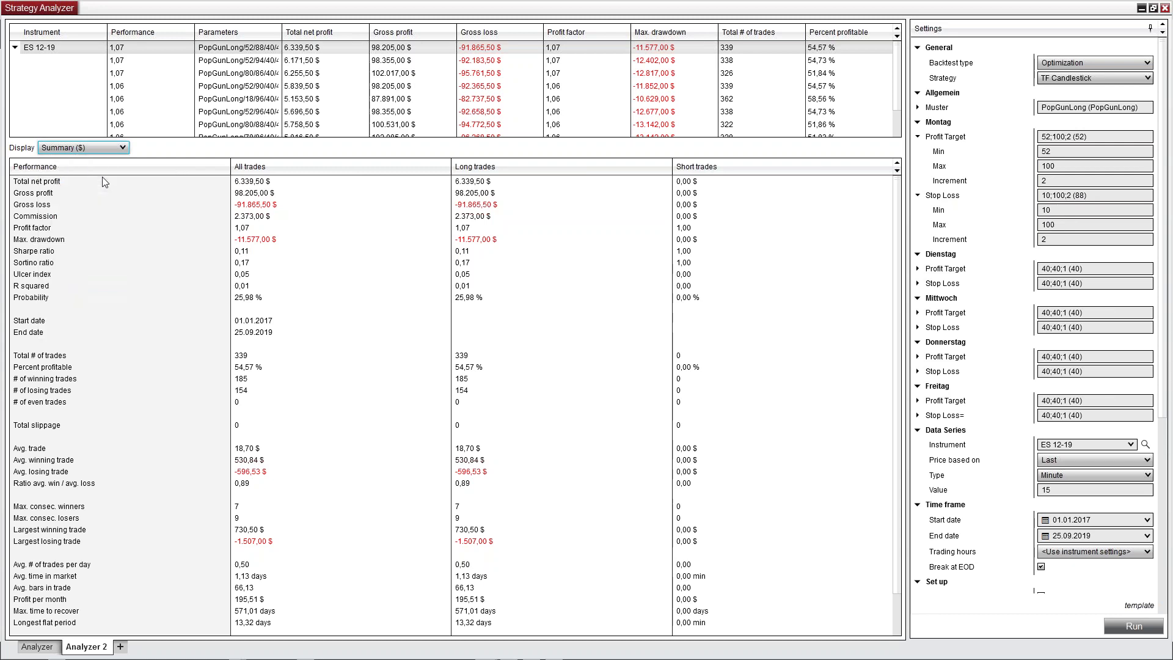
{"action": "key", "text": "a"}
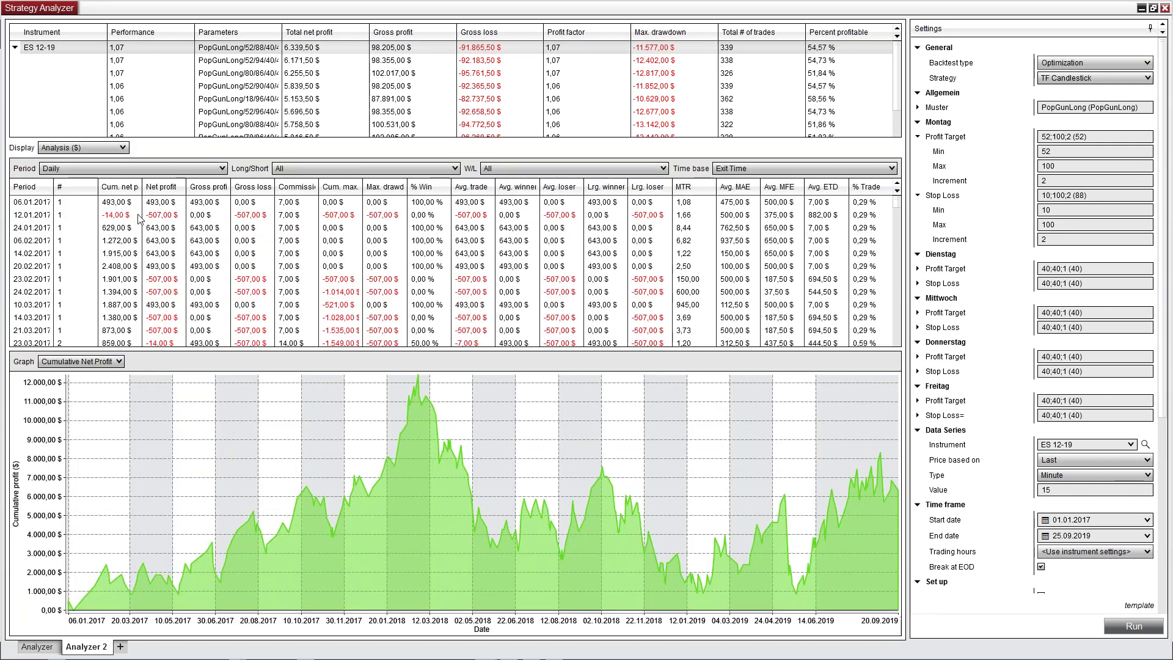
{"action": "left_click_drag", "start_coordinate": [384, 352], "coordinate": [495, 267]}
Set Monday's profit target maximum to 52 and fix Monday's stop loss at 88 for both minimum and maximum
{"action": "left_click", "coordinate": [1064, 166]}
{"action": "type", "text": "52"}
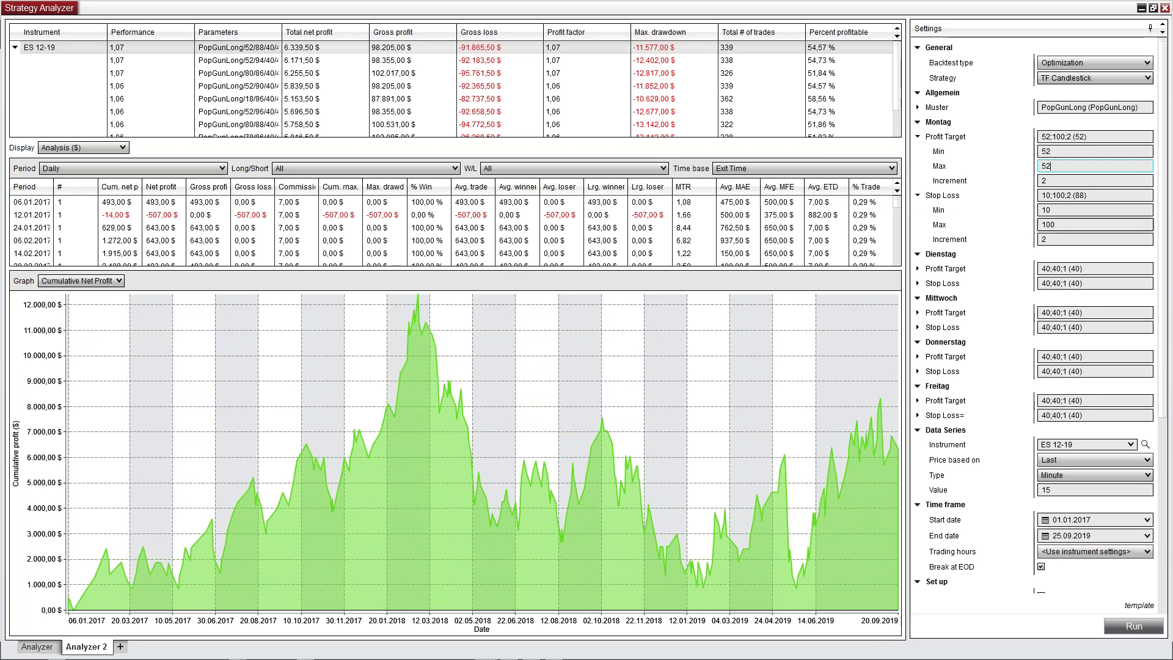
{"action": "left_click", "coordinate": [1063, 211]}
{"action": "type", "text": "88"}
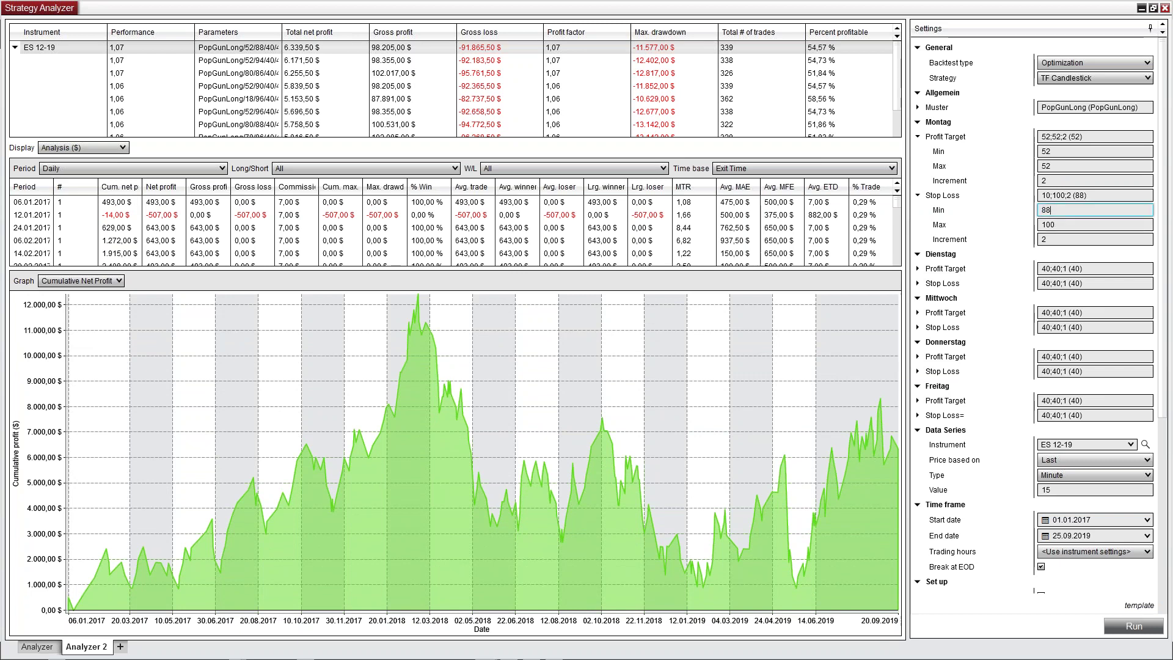
{"action": "left_click", "coordinate": [1065, 226]}
{"action": "type", "text": "88"}
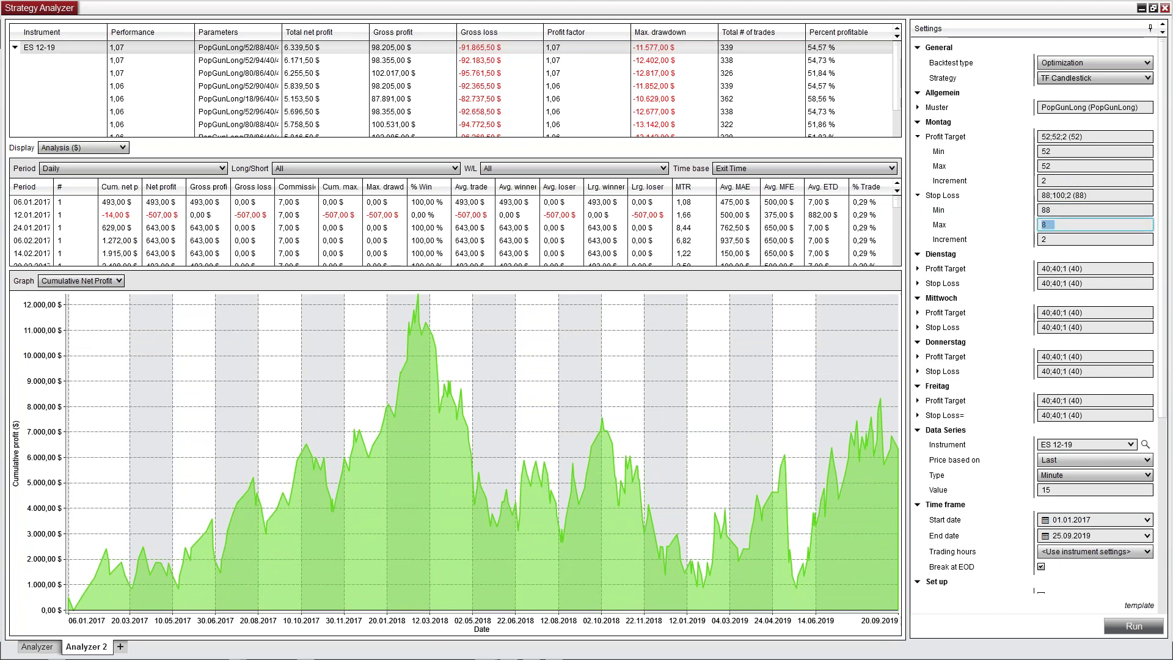
Set Tuesday's (Dienstag) profit target range to 10 through 100 with an increment of 2
{"action": "left_click", "coordinate": [918, 268]}
{"action": "left_click", "coordinate": [1064, 283]}
{"action": "type", "text": "10"}
{"action": "left_click", "coordinate": [1064, 298]}
{"action": "type", "text": "10"}
{"action": "key", "text": "Tab"}
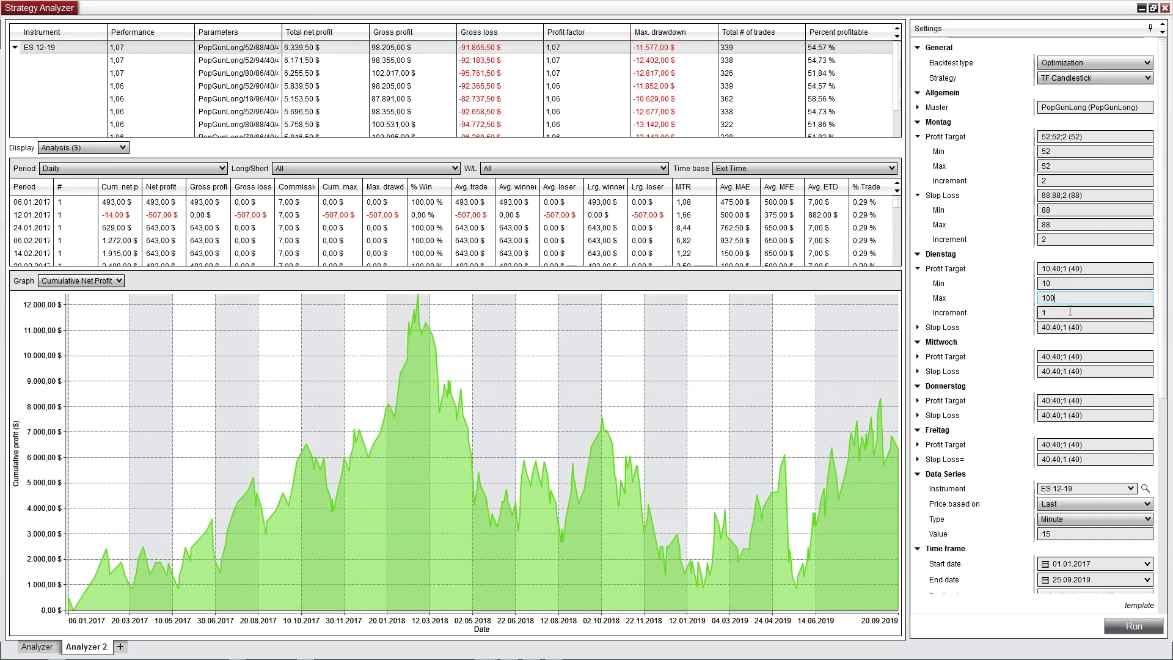
{"action": "type", "text": "2"}
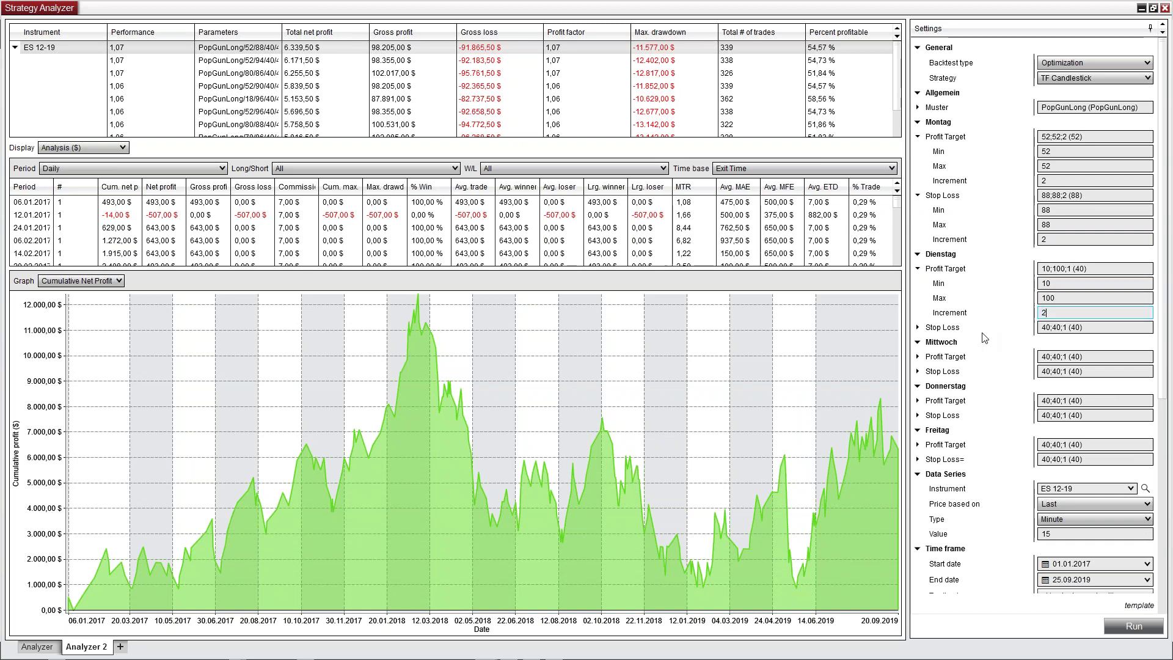
Set Tuesday's stop loss range to 10 through 100 with an increment of 2 and run the optimization
{"action": "left_click", "coordinate": [918, 328]}
{"action": "left_click", "coordinate": [1058, 343]}
{"action": "type", "text": "10"}
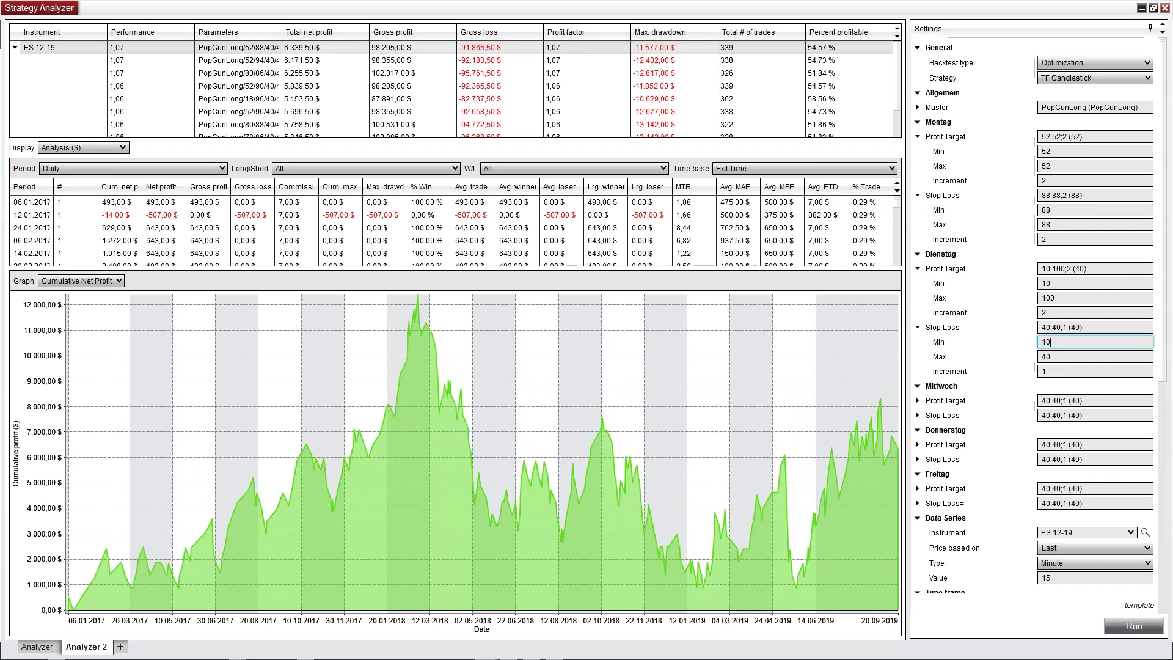
{"action": "left_click", "coordinate": [1065, 359]}
{"action": "type", "text": "100"}
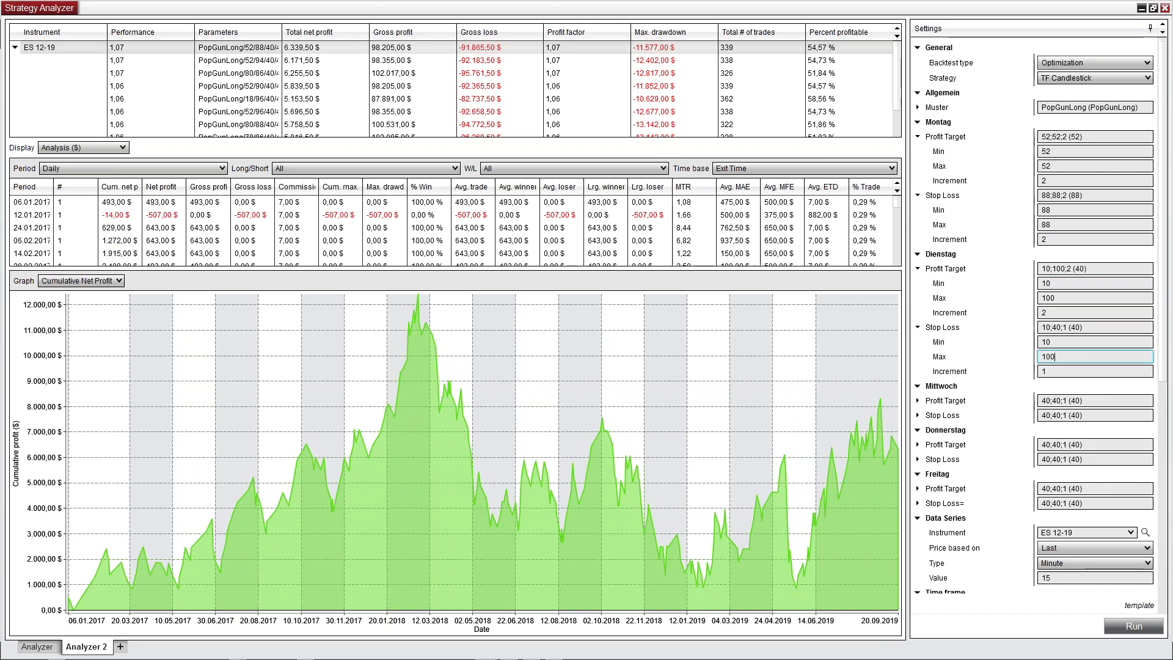
{"action": "left_click", "coordinate": [1067, 372]}
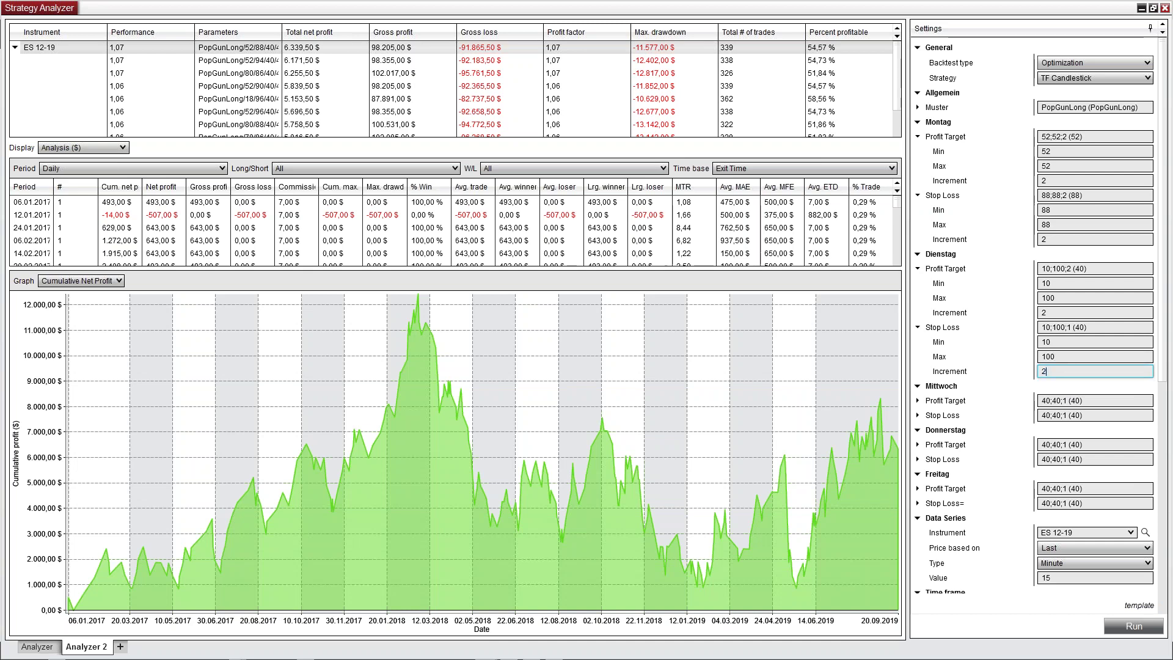
{"action": "left_click", "coordinate": [1133, 625]}
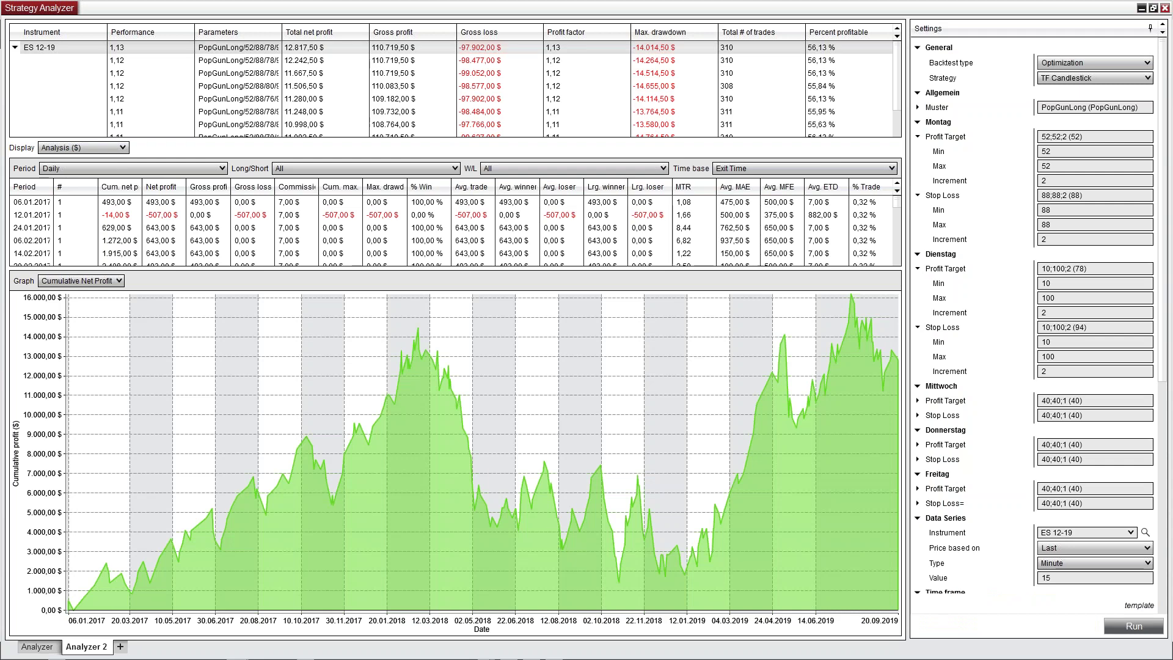
Switch to Chrome, maximize it, accept the cookie notice on the STRATO page and review the Windows root server prices and specifications
{"action": "key", "text": "alt+Tab"}
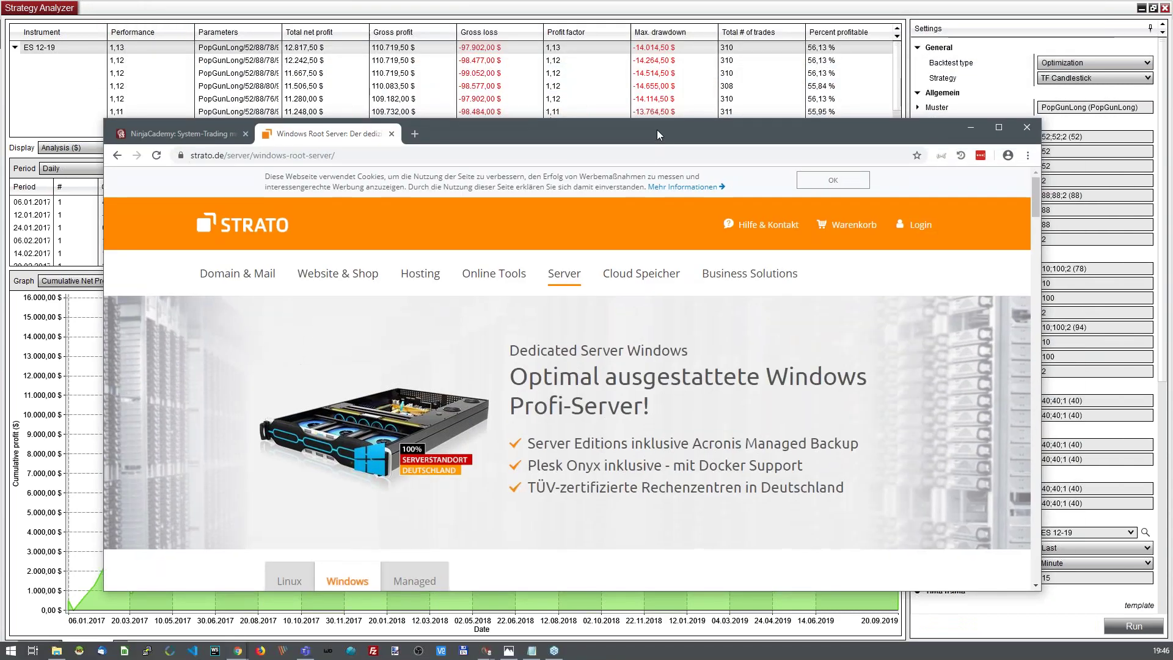
{"action": "double_click", "coordinate": [657, 130]}
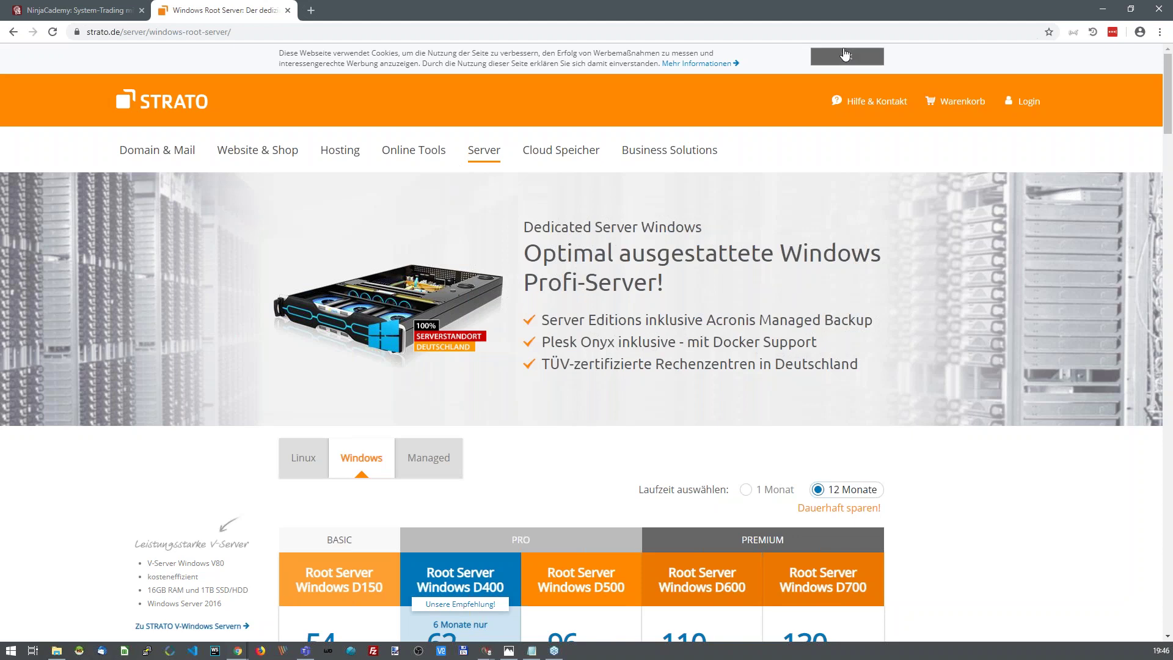
{"action": "left_click", "coordinate": [844, 55]}
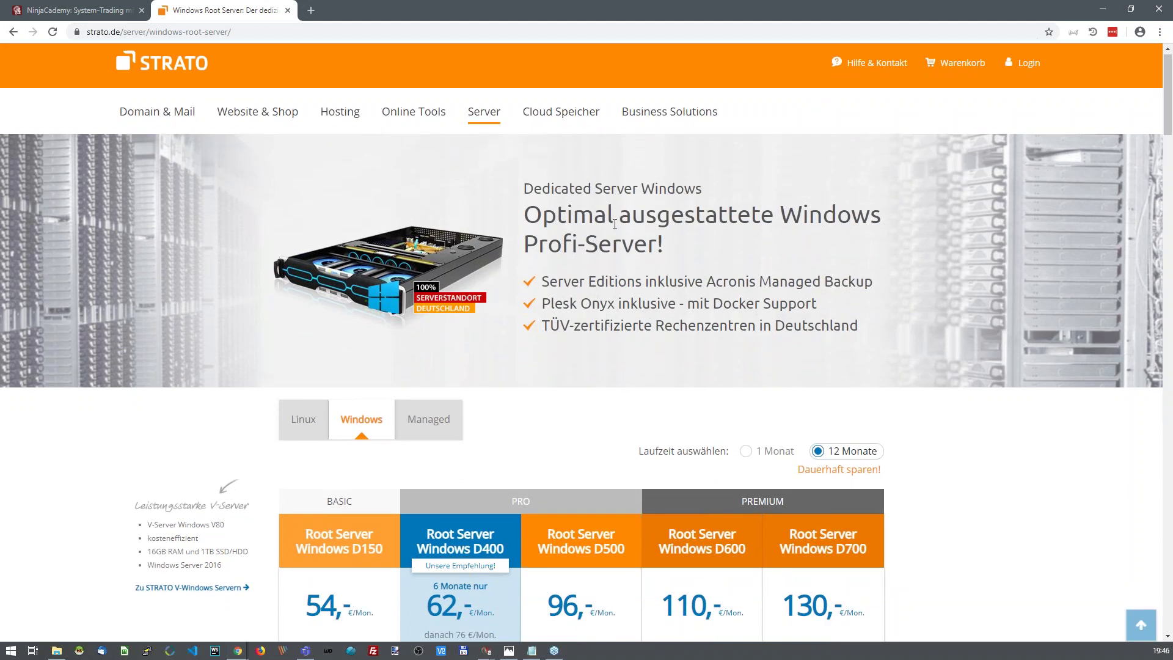
{"action": "scroll", "coordinate": [614, 226], "scroll_direction": "down", "scroll_amount": 4}
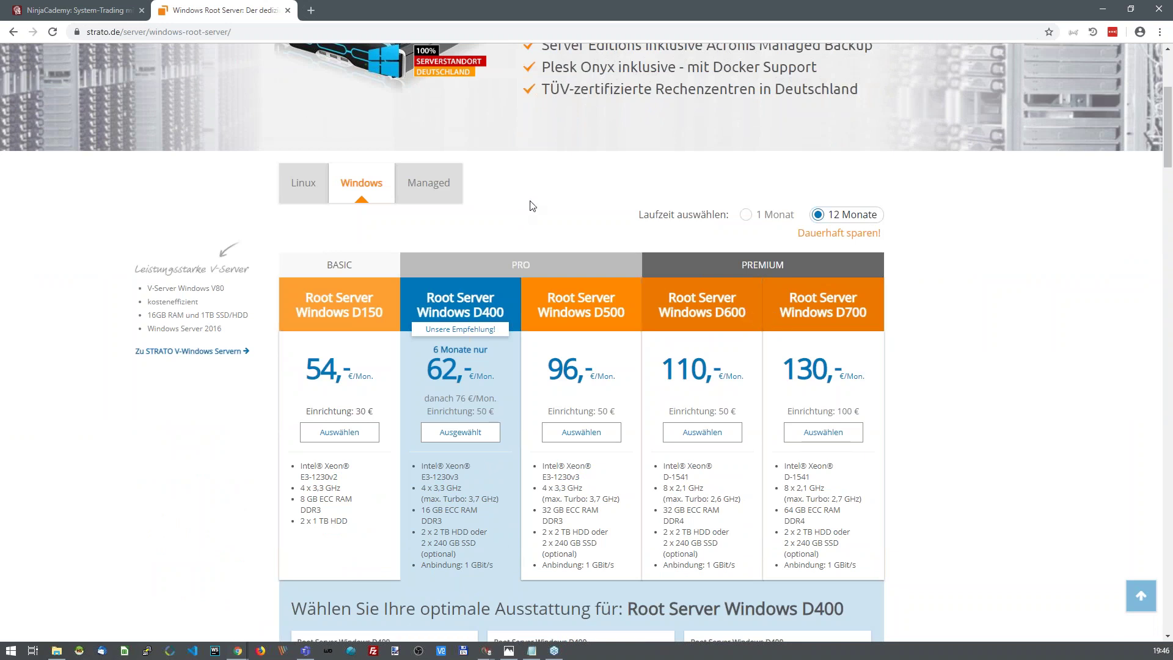
{"action": "scroll", "coordinate": [530, 205], "scroll_direction": "down", "scroll_amount": 1}
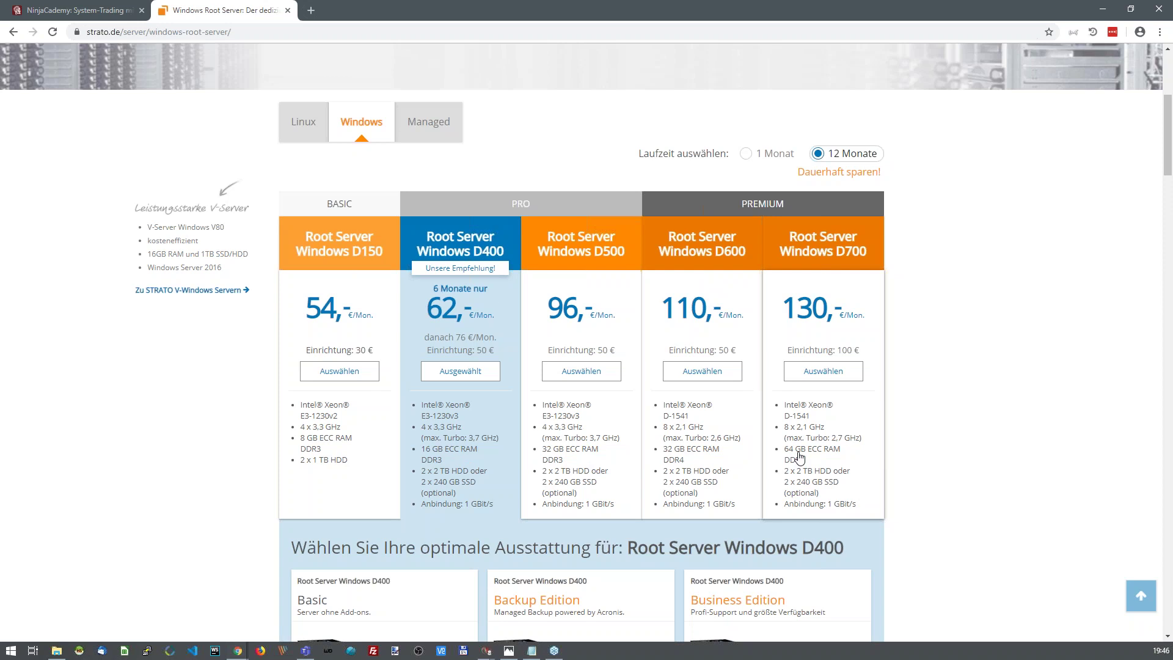
{"action": "scroll", "coordinate": [799, 457], "scroll_direction": "down", "scroll_amount": 1}
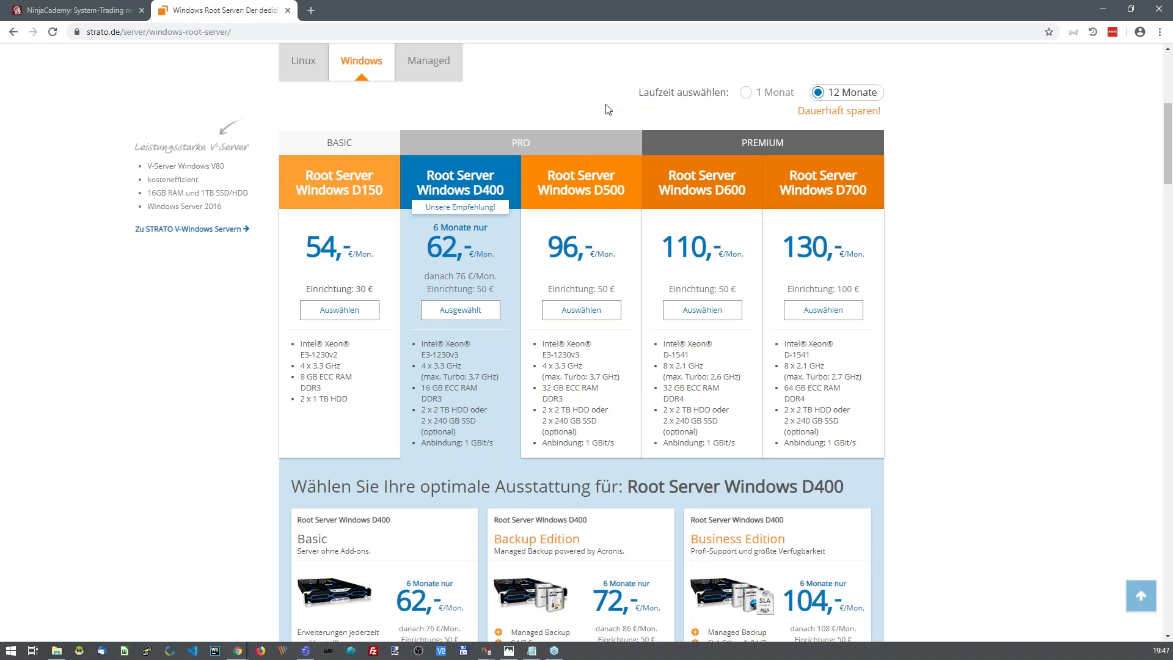
Open hetzner.de in a new browser tab, accept its cookie notice and go to the PX-Line dedicated servers
{"action": "left_click", "coordinate": [312, 14]}
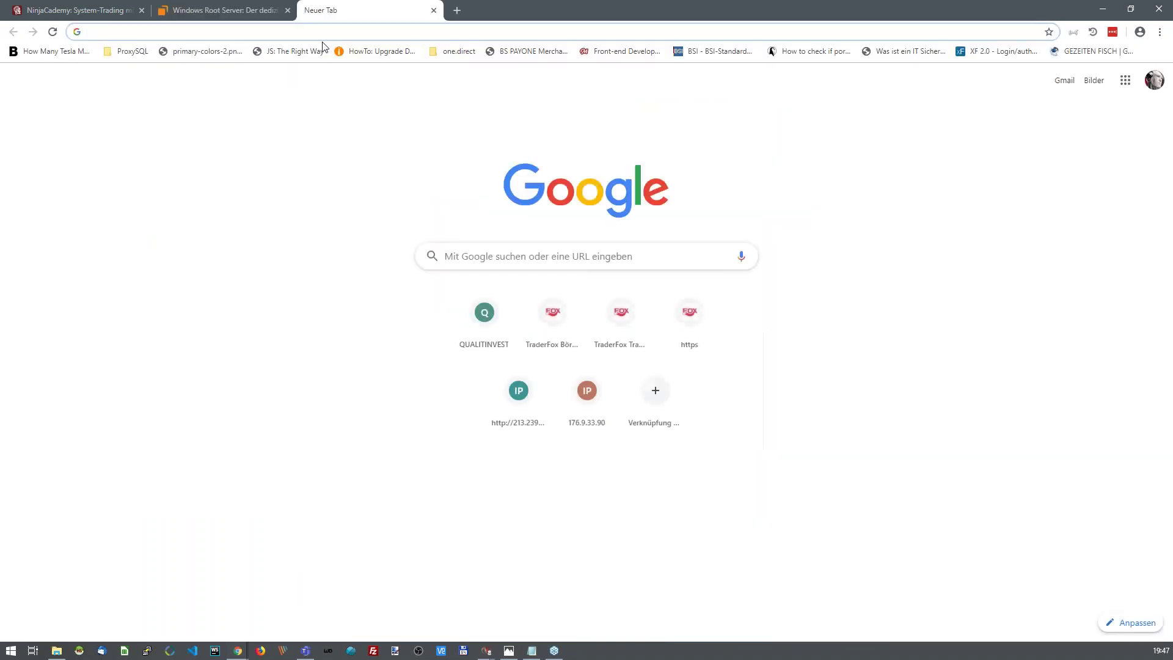
{"action": "type", "text": "hetzner."}
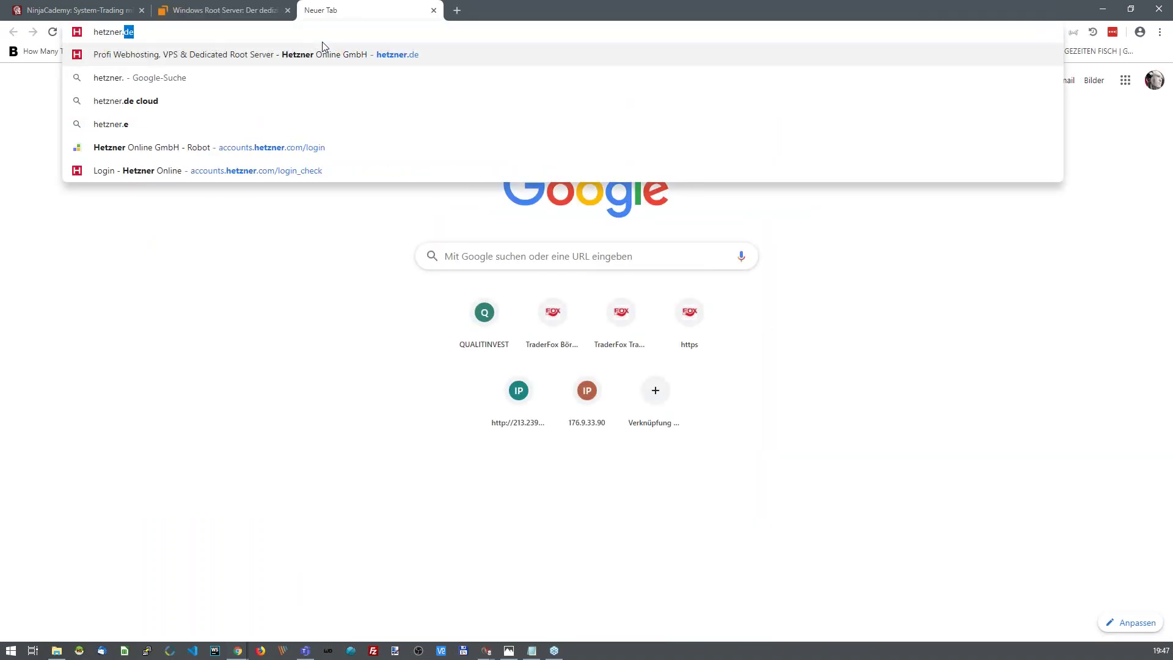
{"action": "key", "text": "Return"}
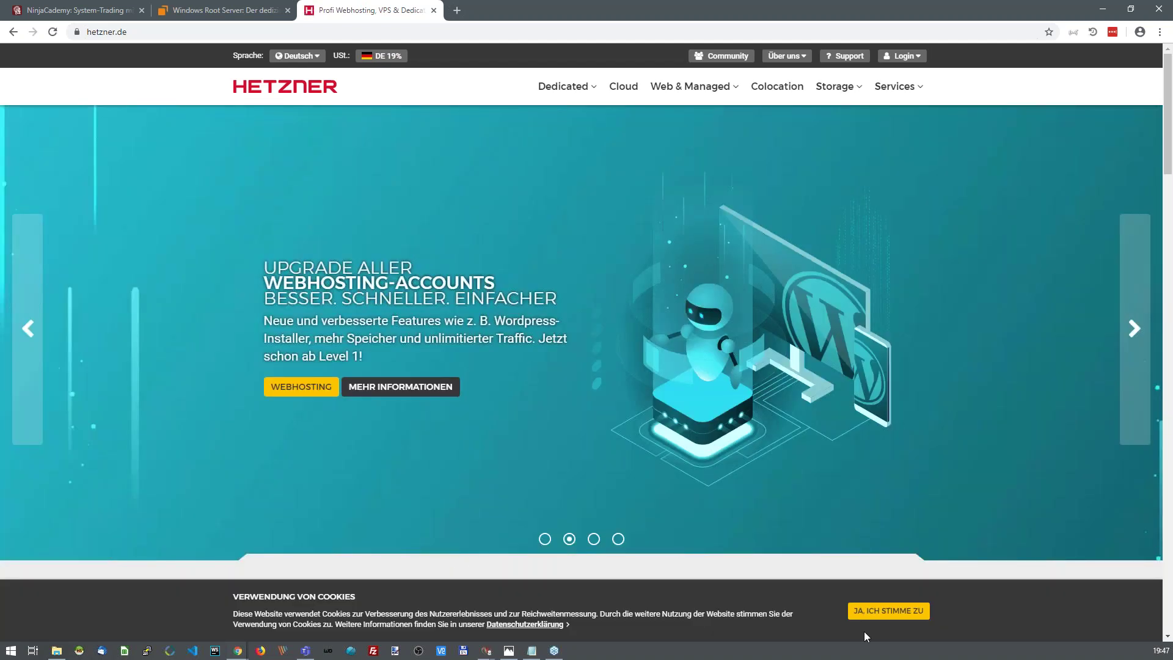
{"action": "left_click", "coordinate": [888, 610]}
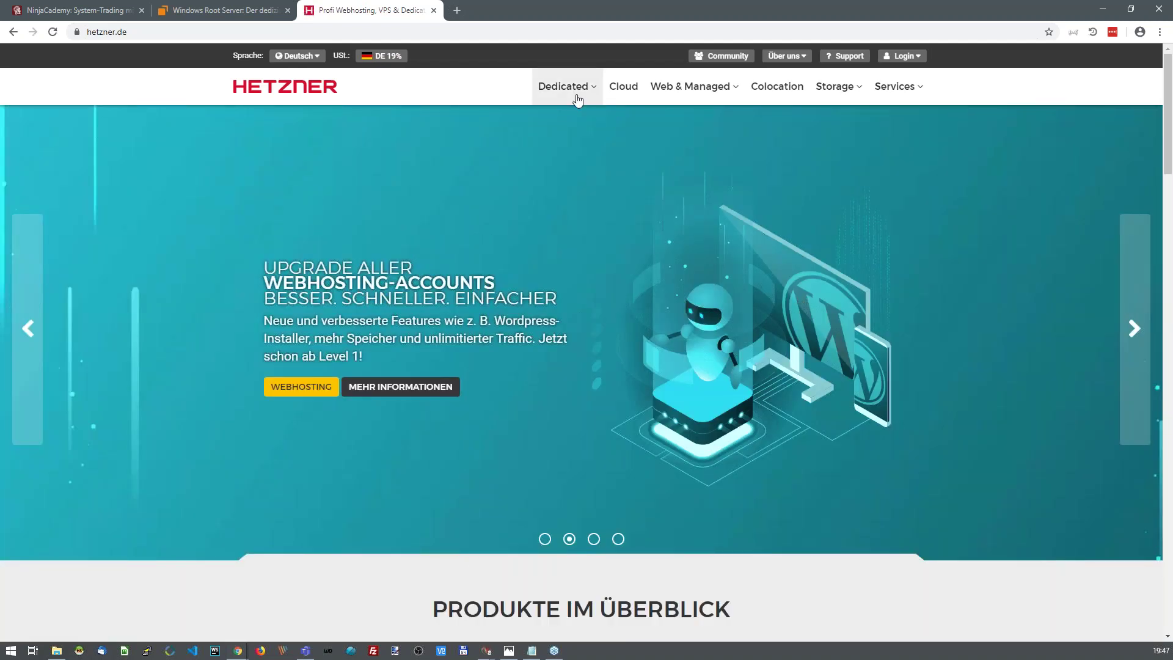
{"action": "left_click", "coordinate": [583, 86]}
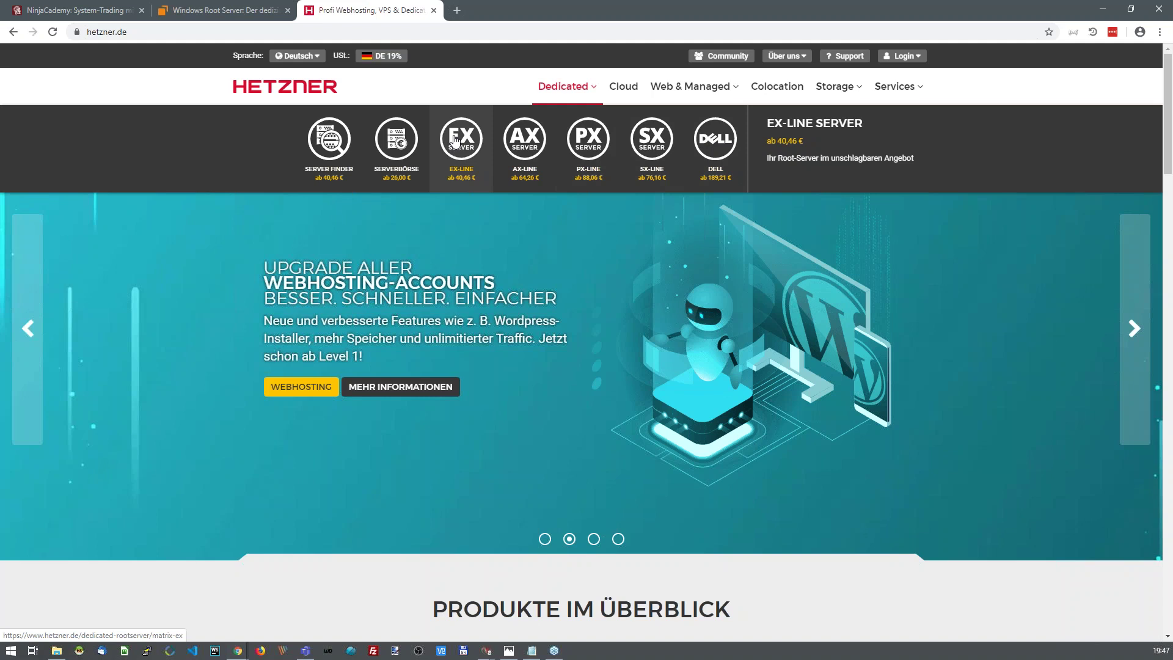
{"action": "left_click", "coordinate": [591, 139]}
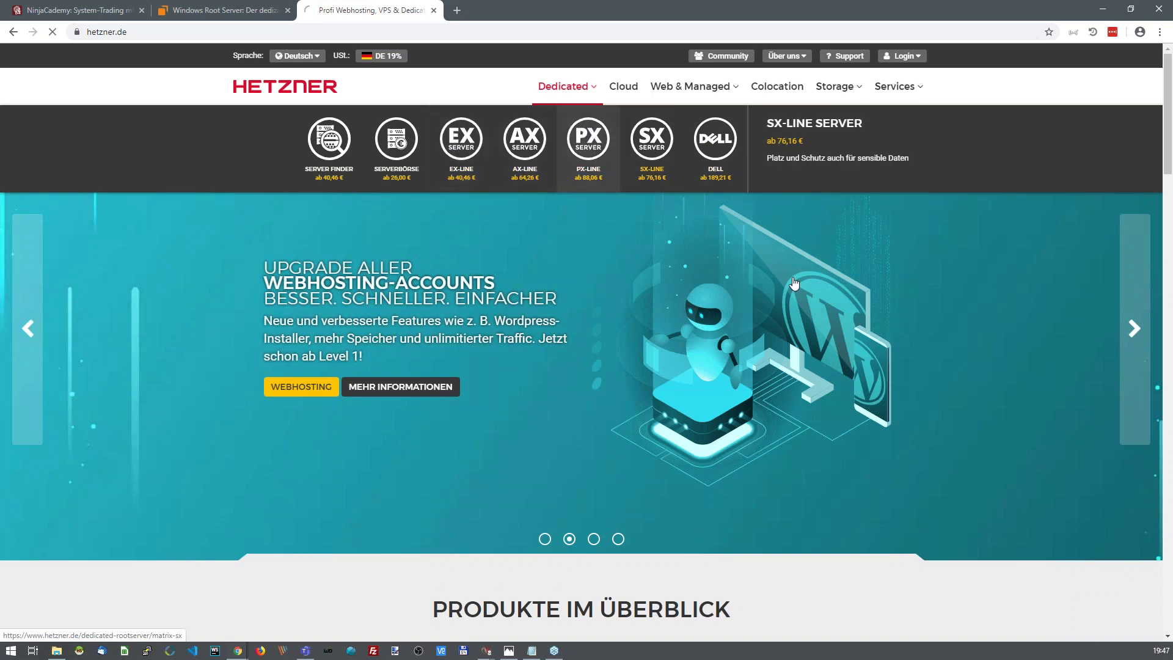
Review the PX server prices and hardware, and expand the software section to check the Windows Server editions
{"action": "scroll", "coordinate": [719, 400], "scroll_direction": "down", "scroll_amount": 4}
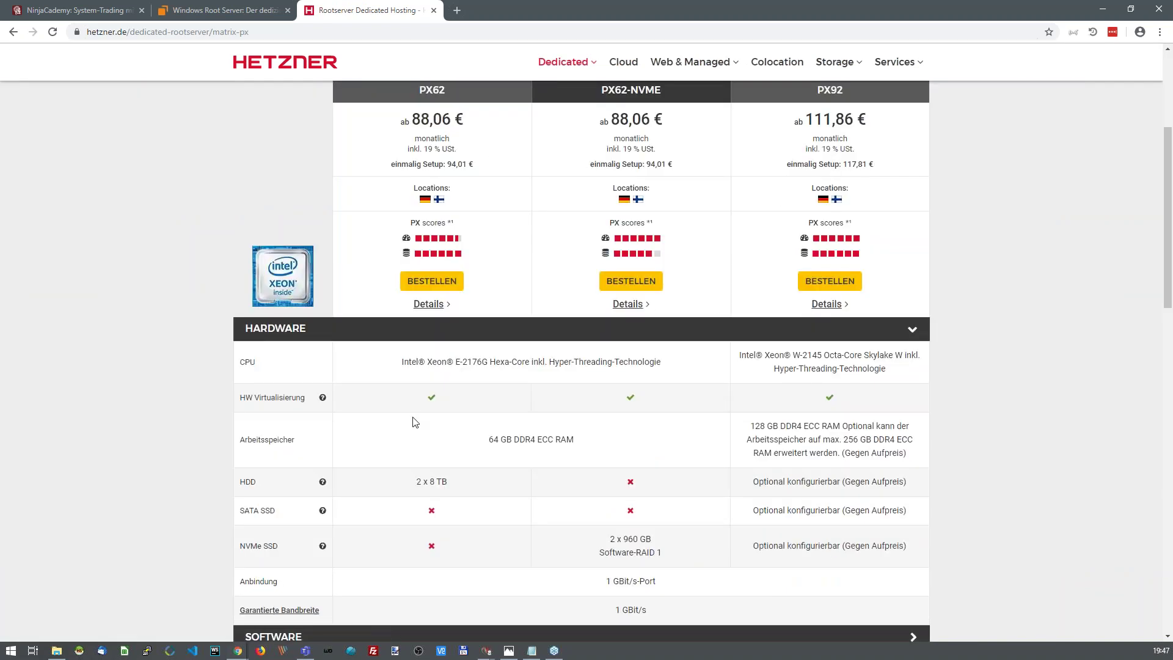
{"action": "scroll", "coordinate": [475, 444], "scroll_direction": "down", "scroll_amount": 6}
{"action": "left_click", "coordinate": [379, 280]}
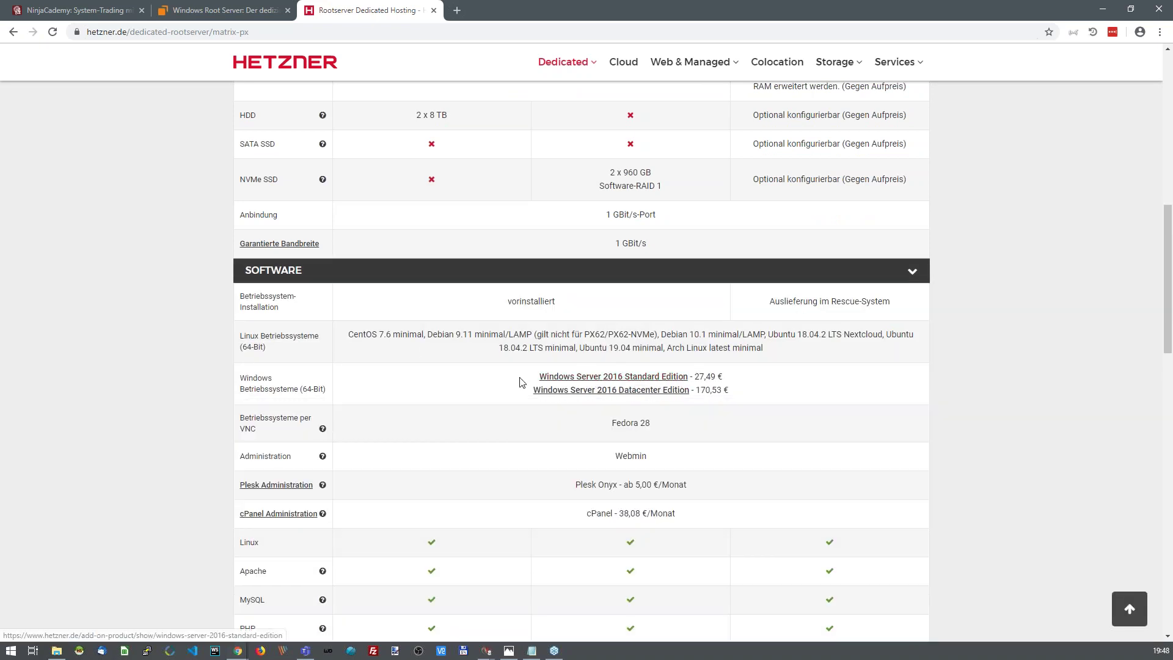
{"action": "scroll", "coordinate": [520, 382], "scroll_direction": "up", "scroll_amount": 7}
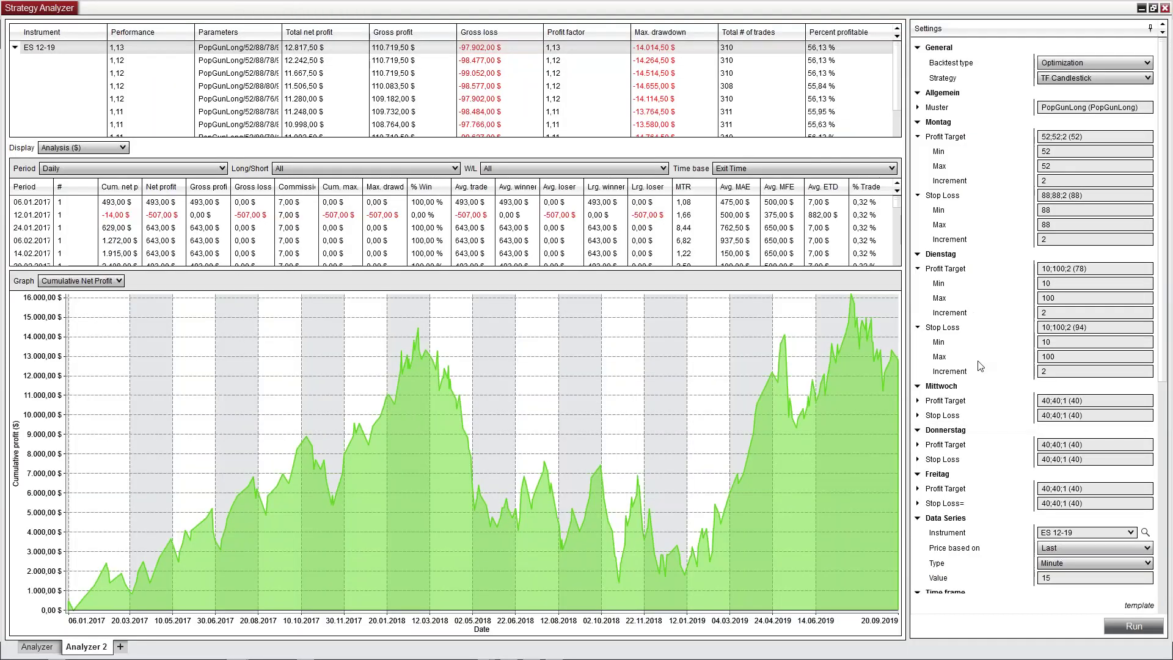
Fix Tuesday's (Dienstag) profit target at 78 and its stop loss at 94 for both minimum and maximum
{"action": "double_click", "coordinate": [1070, 283]}
{"action": "type", "text": "78"}
{"action": "key", "text": "Tab"}
{"action": "type", "text": "7"}
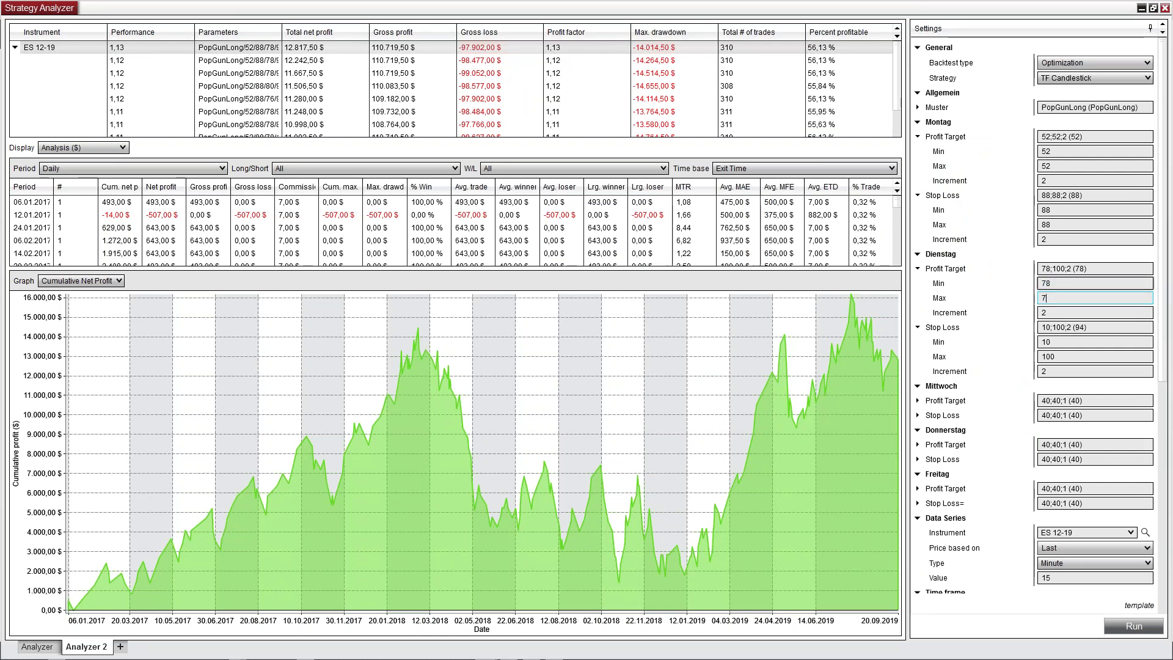
{"action": "type", "text": "8"}
{"action": "double_click", "coordinate": [1075, 342]}
{"action": "type", "text": "94"}
{"action": "key", "text": "Tab"}
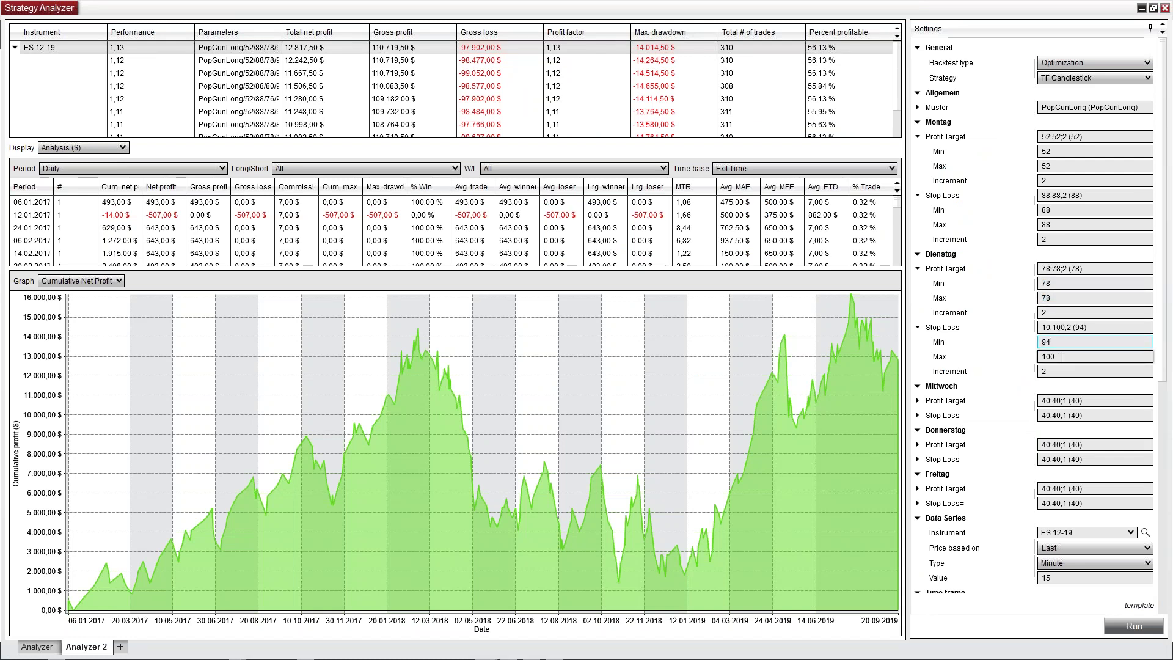
{"action": "type", "text": "94"}
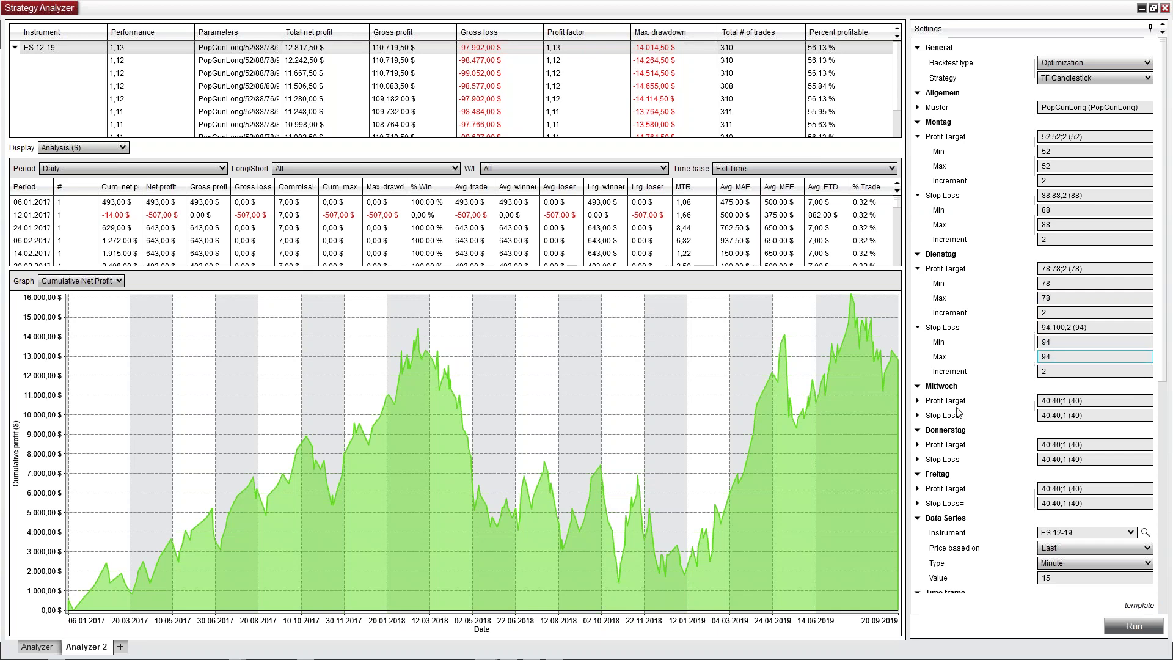
Expand Wednesday's (Mittwoch) profit target and stop loss, and set the profit target range to 10 through 100 with an increment of 2
{"action": "left_click", "coordinate": [918, 400]}
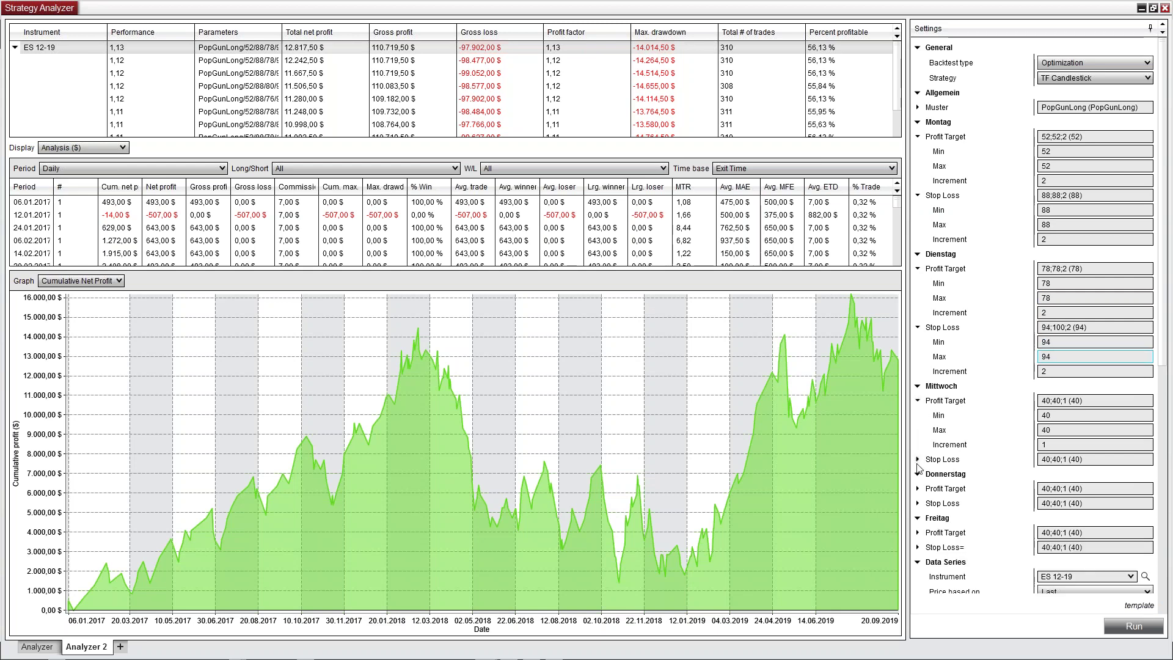
{"action": "left_click", "coordinate": [917, 459]}
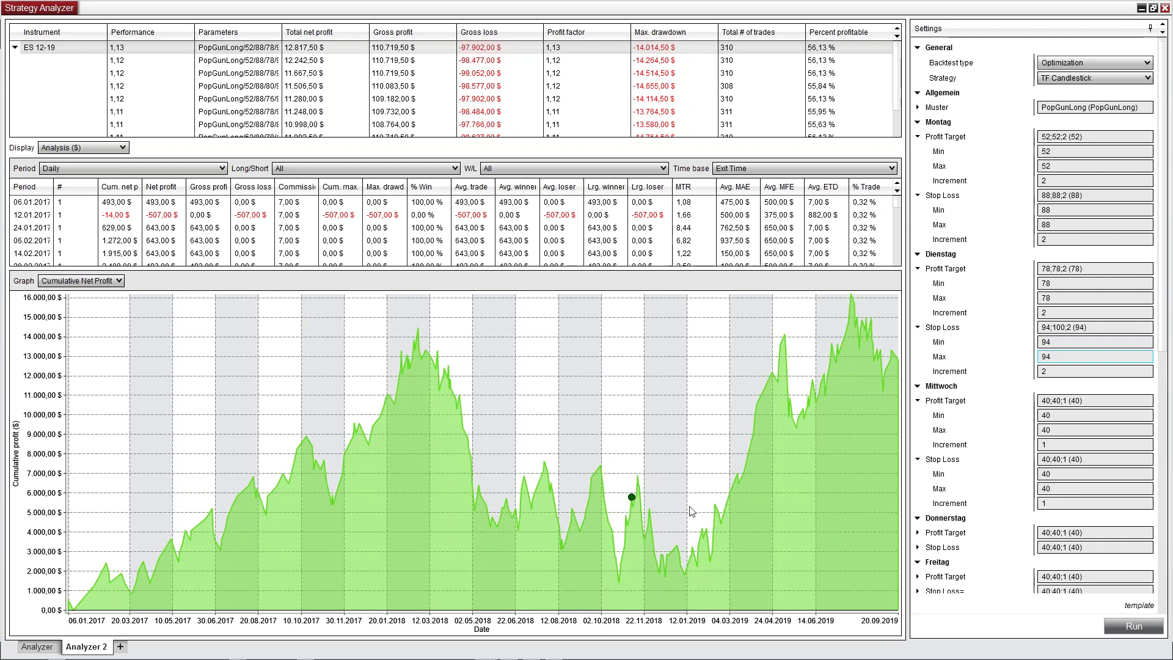
{"action": "left_click", "coordinate": [1075, 415]}
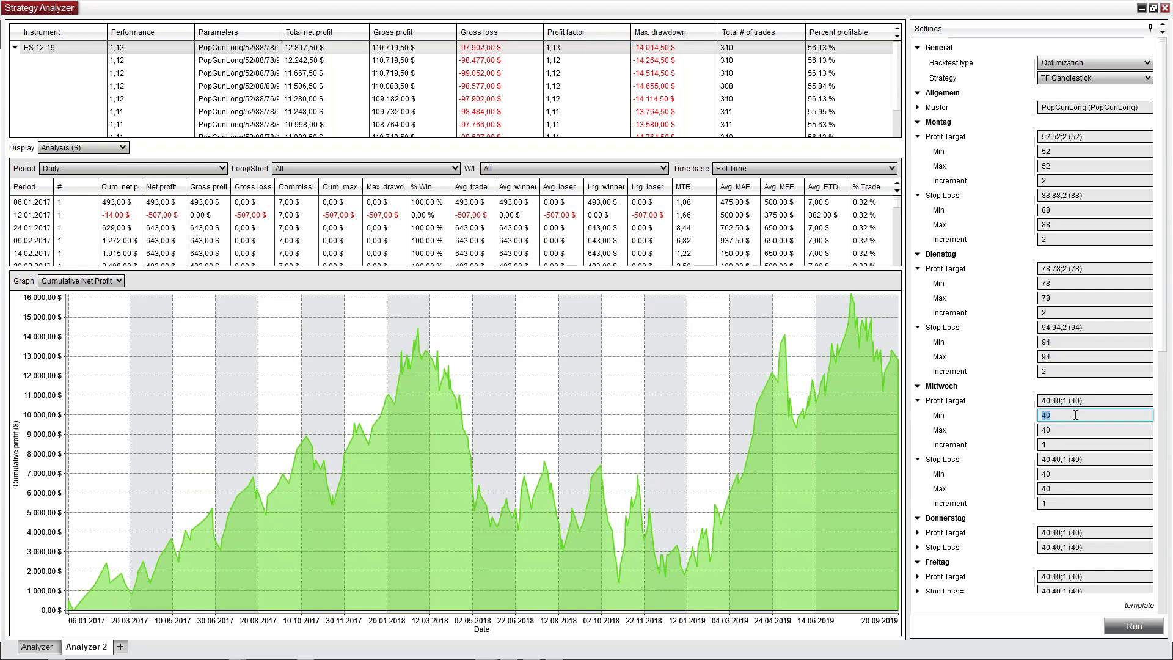
{"action": "type", "text": "10"}
{"action": "key", "text": "Tab"}
{"action": "type", "text": "100"}
{"action": "key", "text": "Tab"}
{"action": "type", "text": "2"}
Set Wednesday's stop loss range to 10 through 100 with an increment of 2 and run the optimization
{"action": "key", "text": "Tab"}
{"action": "type", "text": "10"}
{"action": "key", "text": "Tab"}
{"action": "type", "text": "100"}
{"action": "key", "text": "Tab"}
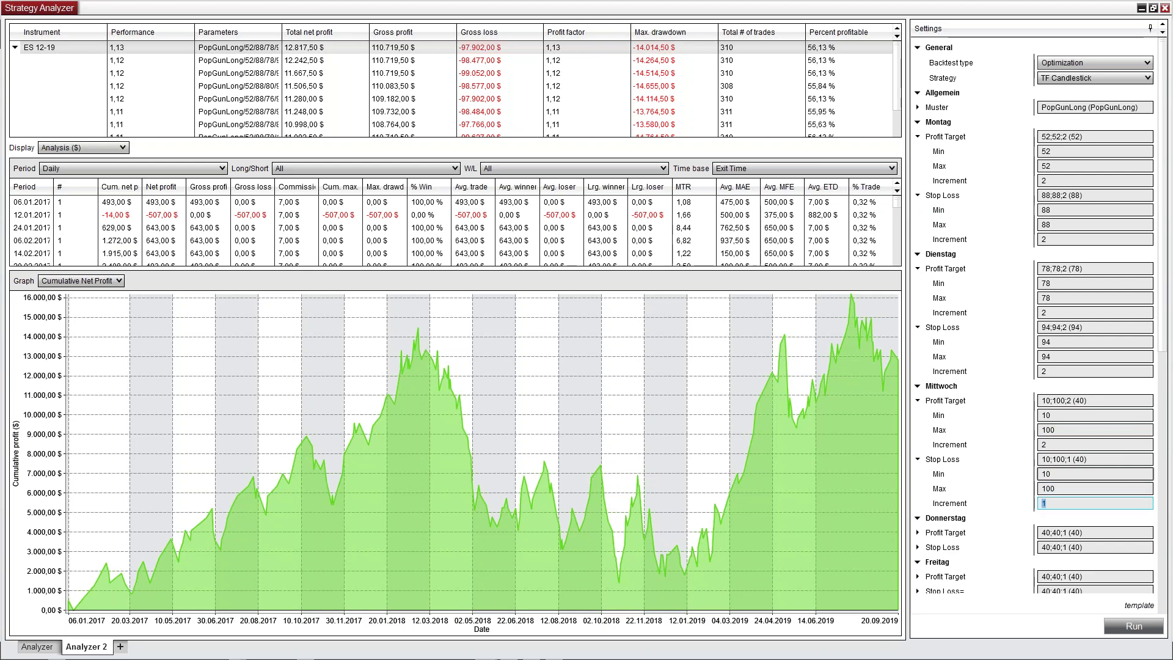
{"action": "left_click", "coordinate": [1116, 622]}
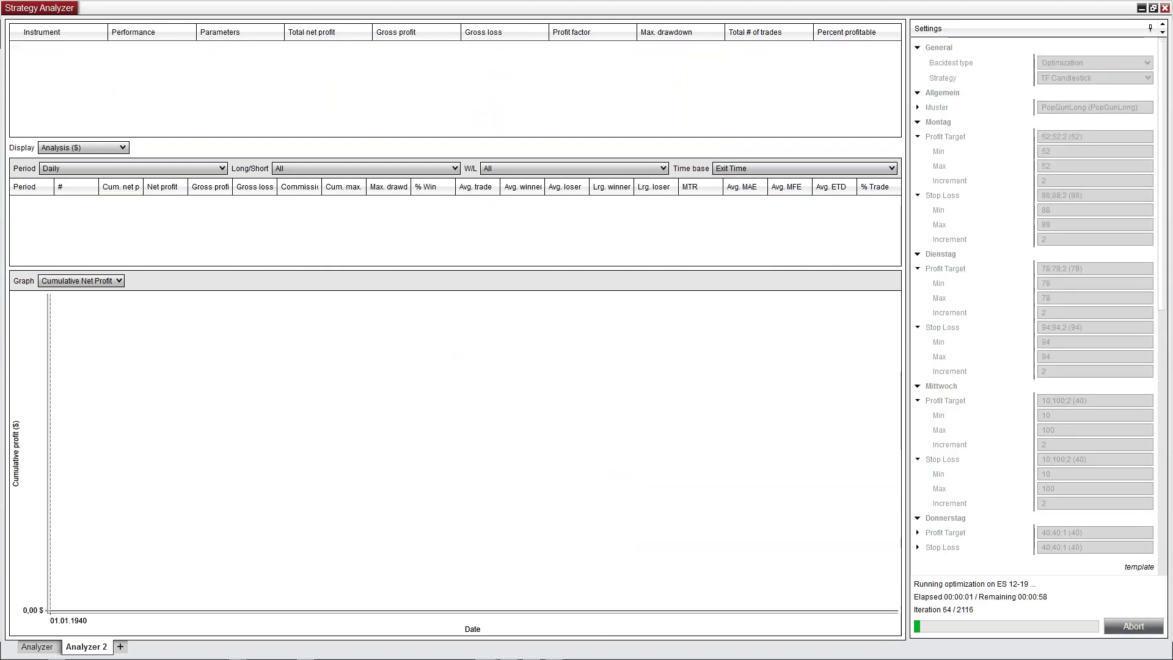
{"action": "key", "text": "alt+Tab"}
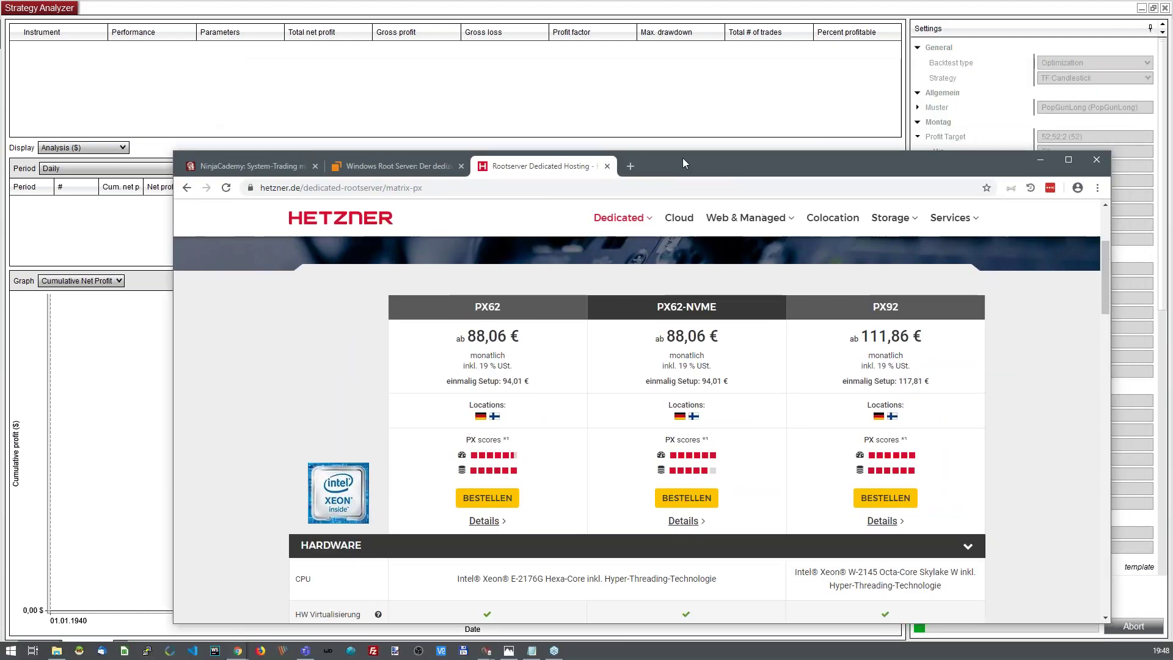
{"action": "key", "text": "super+Up"}
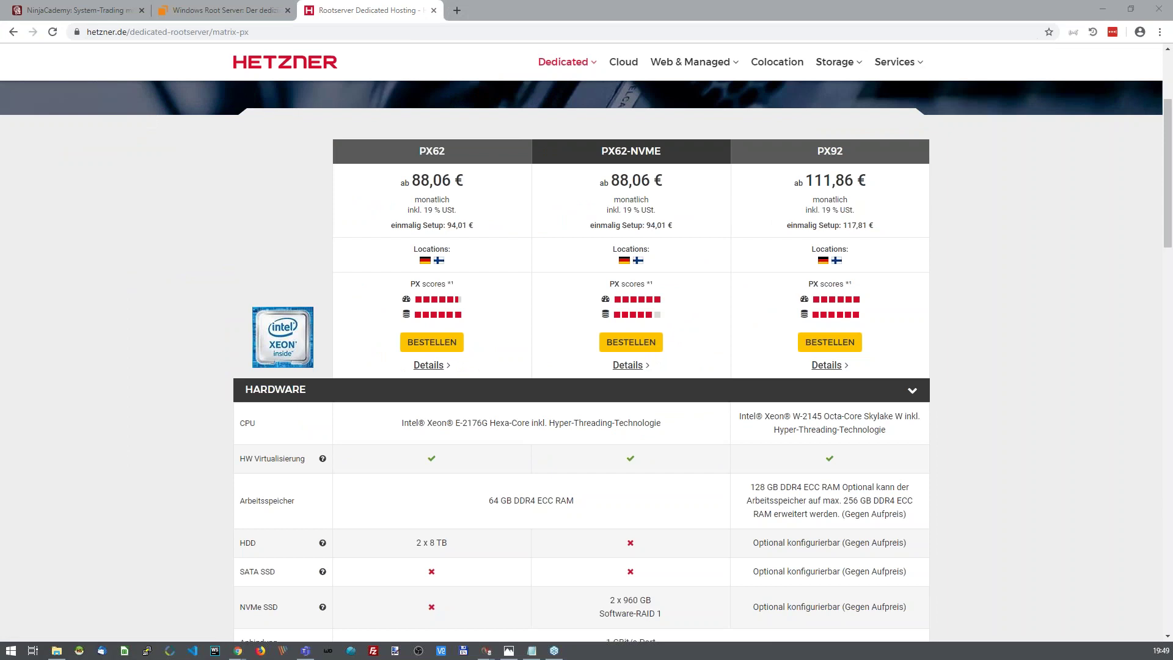
{"action": "key", "text": "alt+Tab"}
{"action": "key", "text": "ctrl+t"}
{"action": "type", "text": "https://contabo.de/?show=vp"}
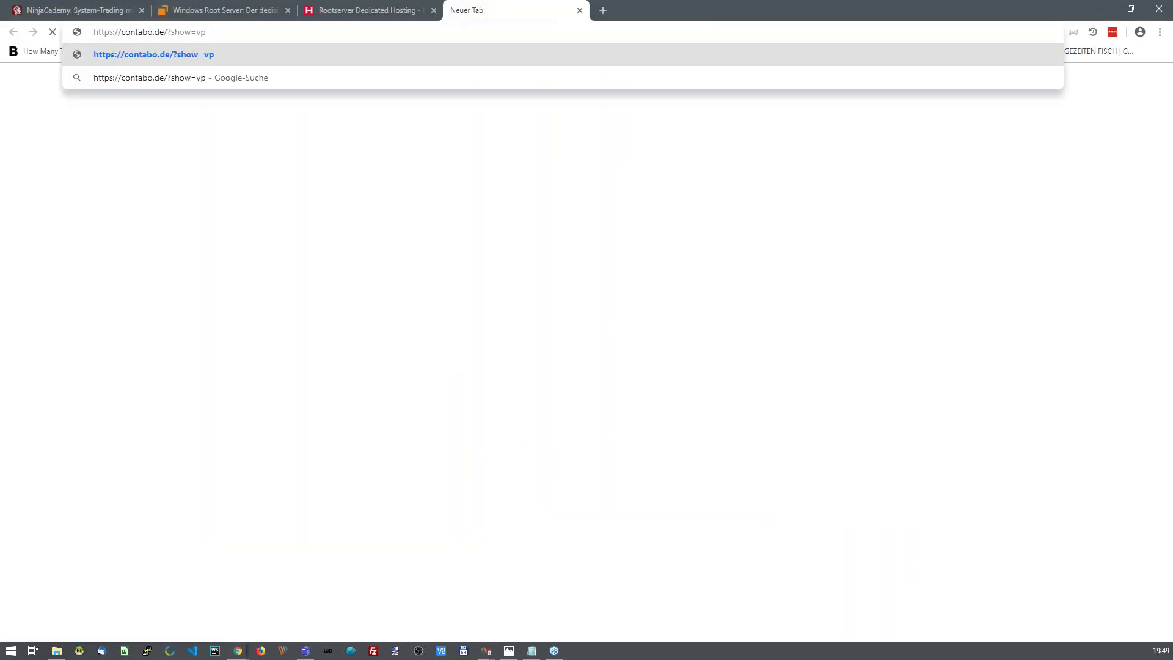
{"action": "type", "text": "s"}
{"action": "key", "text": "Return"}
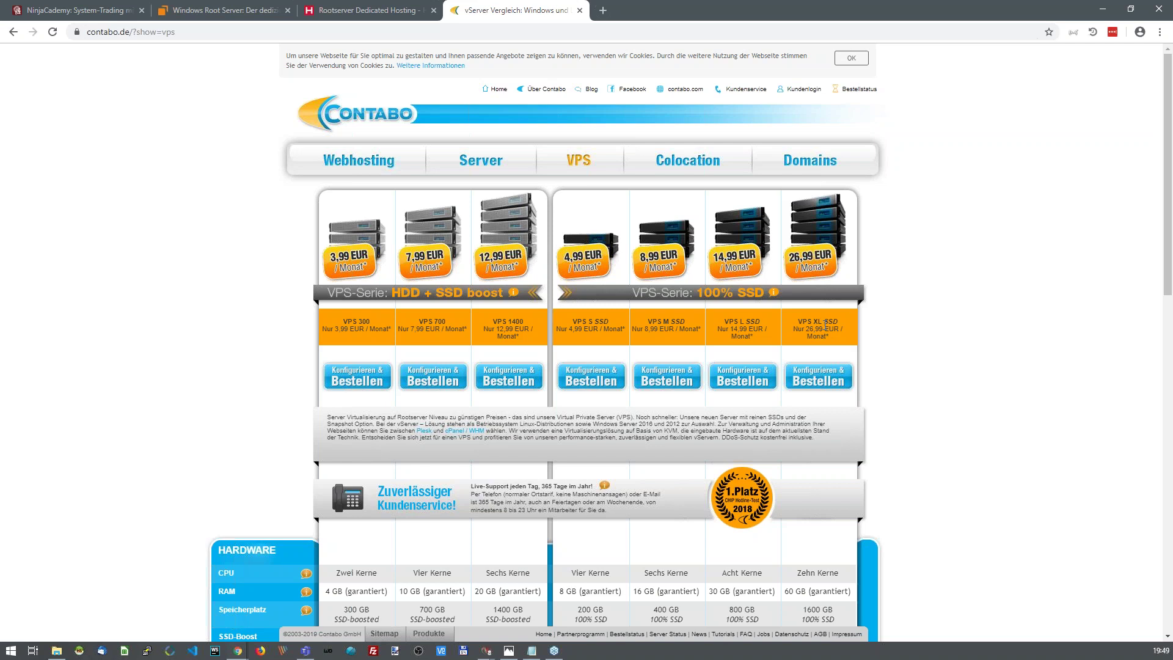
Examine the hardware, features and description text in Contabo's VPS comparison, highlighting details of the offer
{"action": "scroll", "coordinate": [999, 370], "scroll_direction": "down", "scroll_amount": 1}
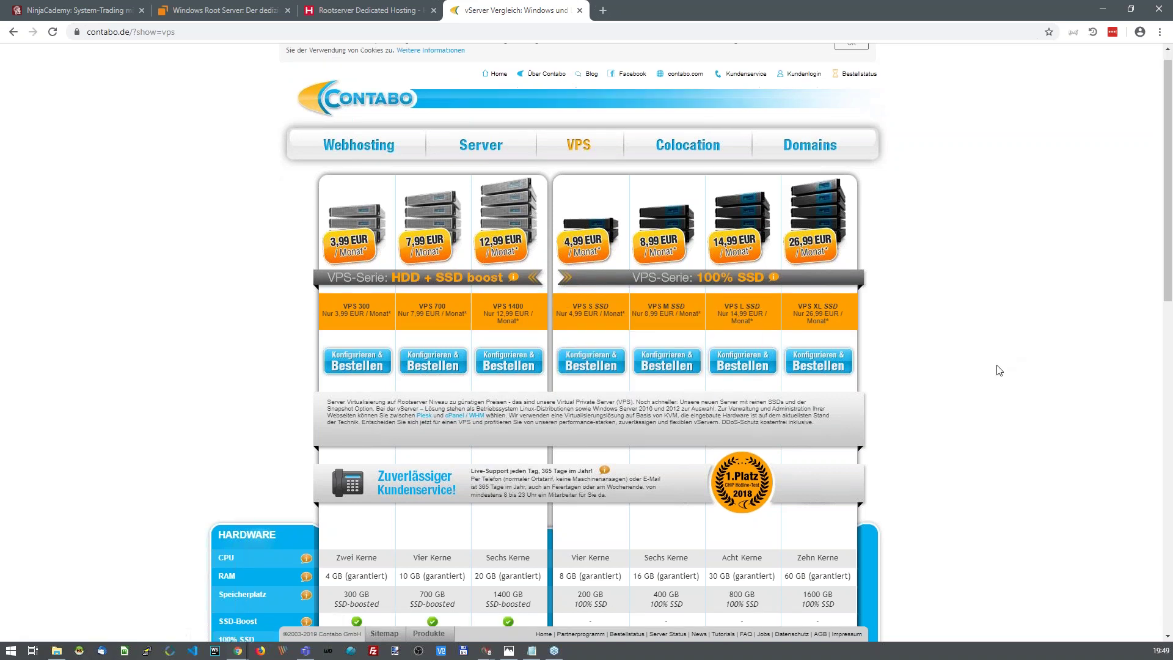
{"action": "scroll", "coordinate": [998, 370], "scroll_direction": "down", "scroll_amount": 2}
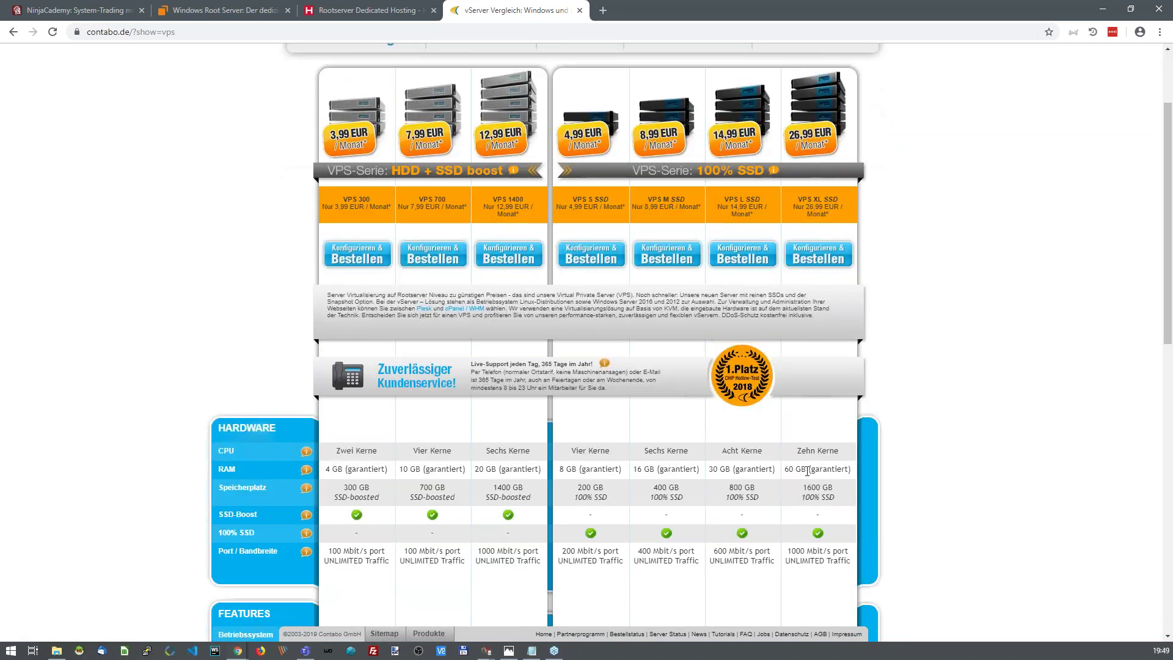
{"action": "double_click", "coordinate": [829, 469]}
{"action": "scroll", "coordinate": [830, 468], "scroll_direction": "down", "scroll_amount": 2}
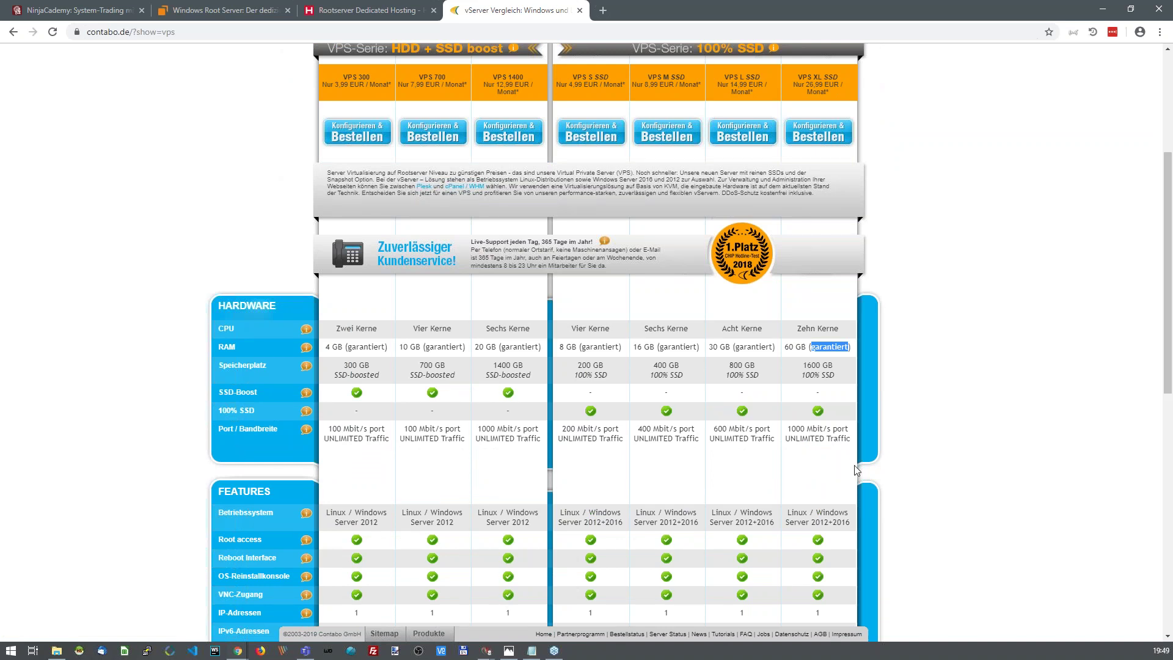
{"action": "scroll", "coordinate": [854, 468], "scroll_direction": "down", "scroll_amount": 3}
{"action": "scroll", "coordinate": [854, 464], "scroll_direction": "up", "scroll_amount": 5}
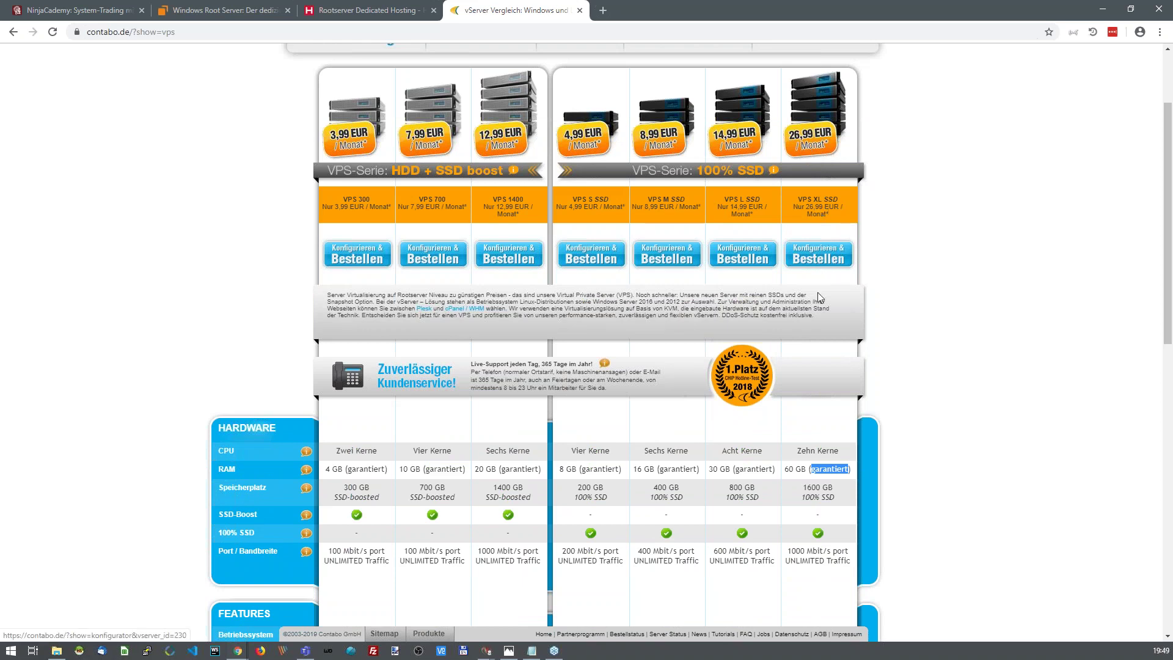
{"action": "triple_click", "coordinate": [401, 292]}
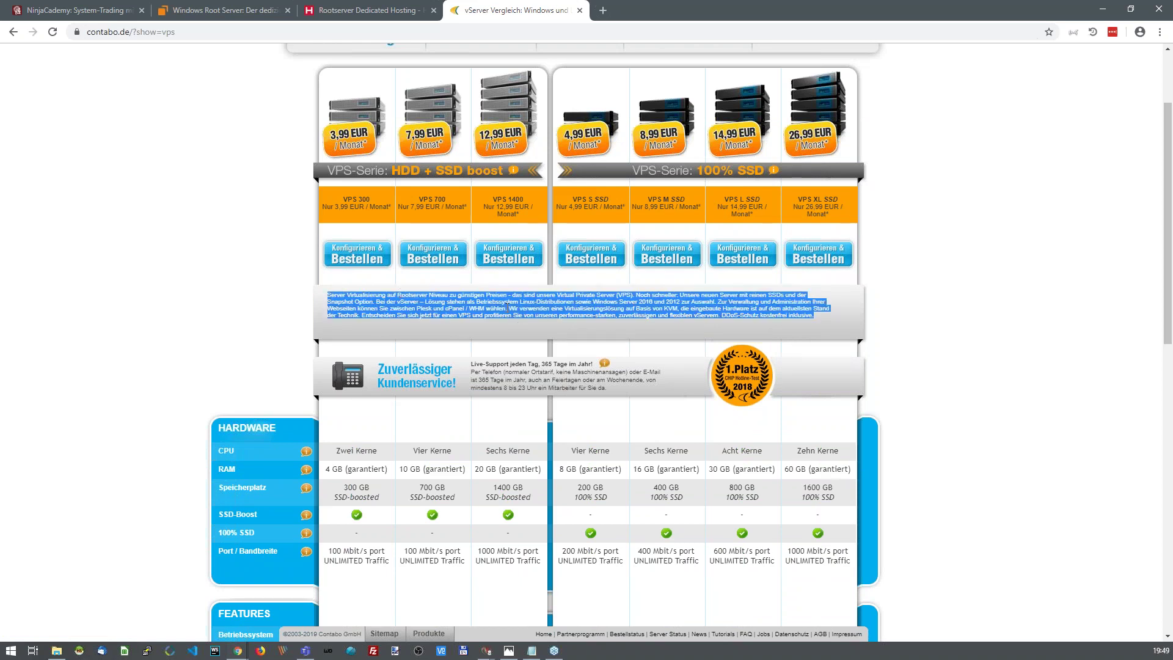
{"action": "left_click", "coordinate": [441, 311]}
{"action": "double_click", "coordinate": [475, 296]}
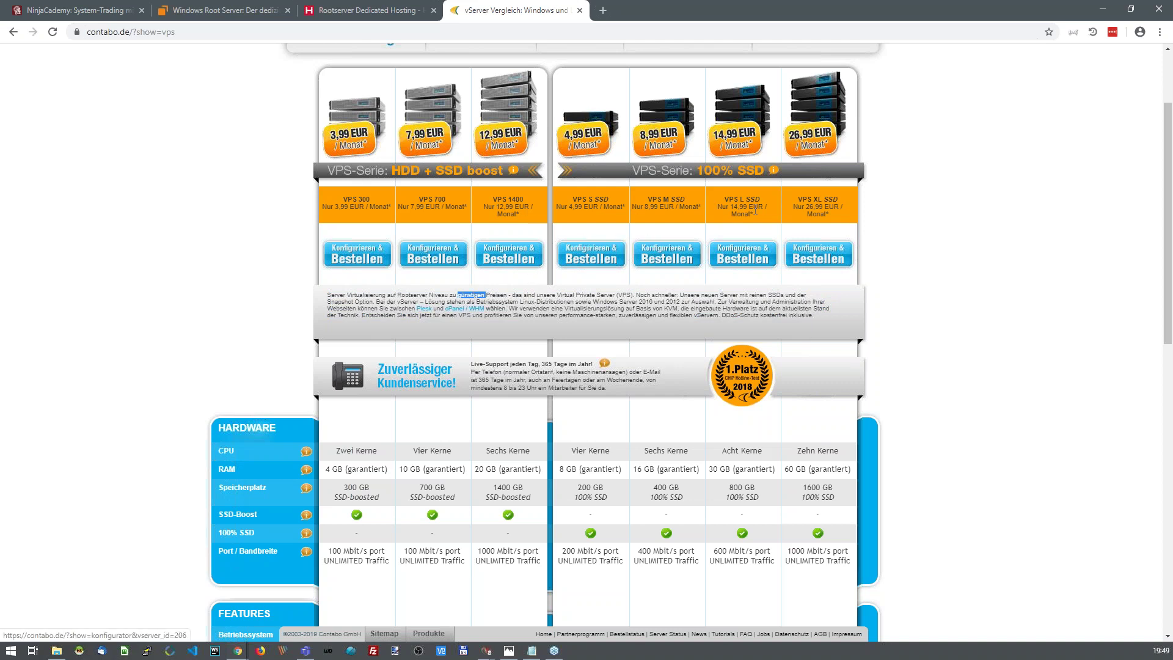
{"action": "left_click", "coordinate": [877, 253]}
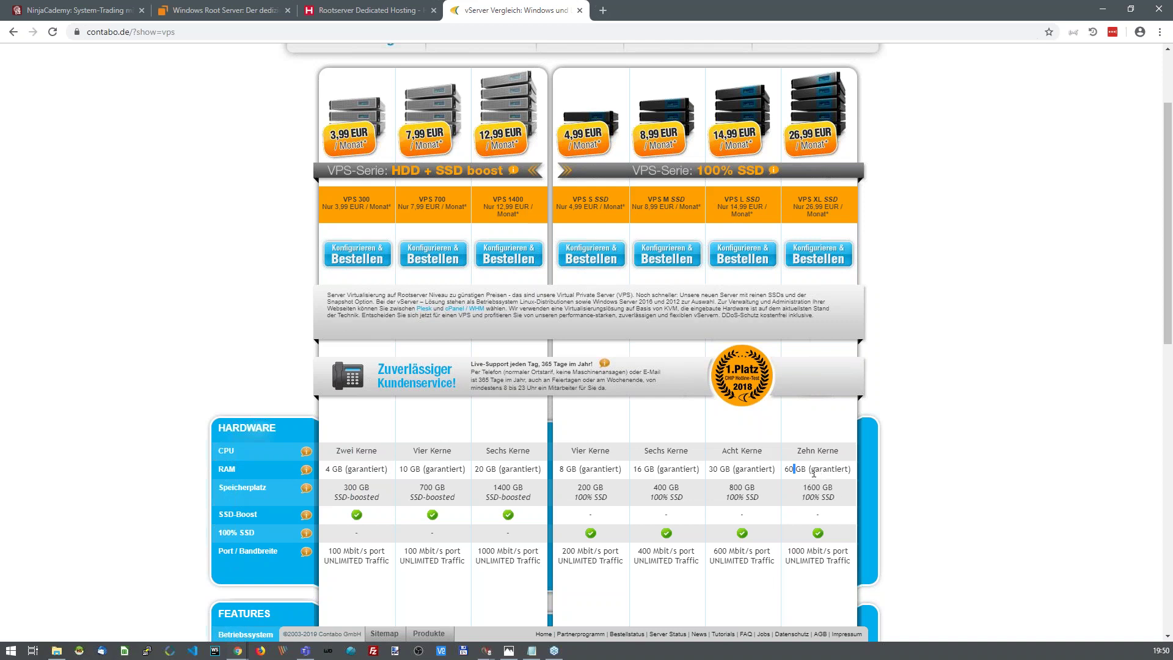
Highlight the guaranteed RAM of the VPS XL SSD and compare its price and specifications with the other plans
{"action": "left_click", "coordinate": [788, 472]}
{"action": "double_click", "coordinate": [788, 470]}
{"action": "double_click", "coordinate": [830, 470]}
{"action": "double_click", "coordinate": [792, 479]}
{"action": "mouse_move", "coordinate": [685, 385]}
{"action": "scroll", "coordinate": [702, 186], "scroll_direction": "up", "scroll_amount": 2}
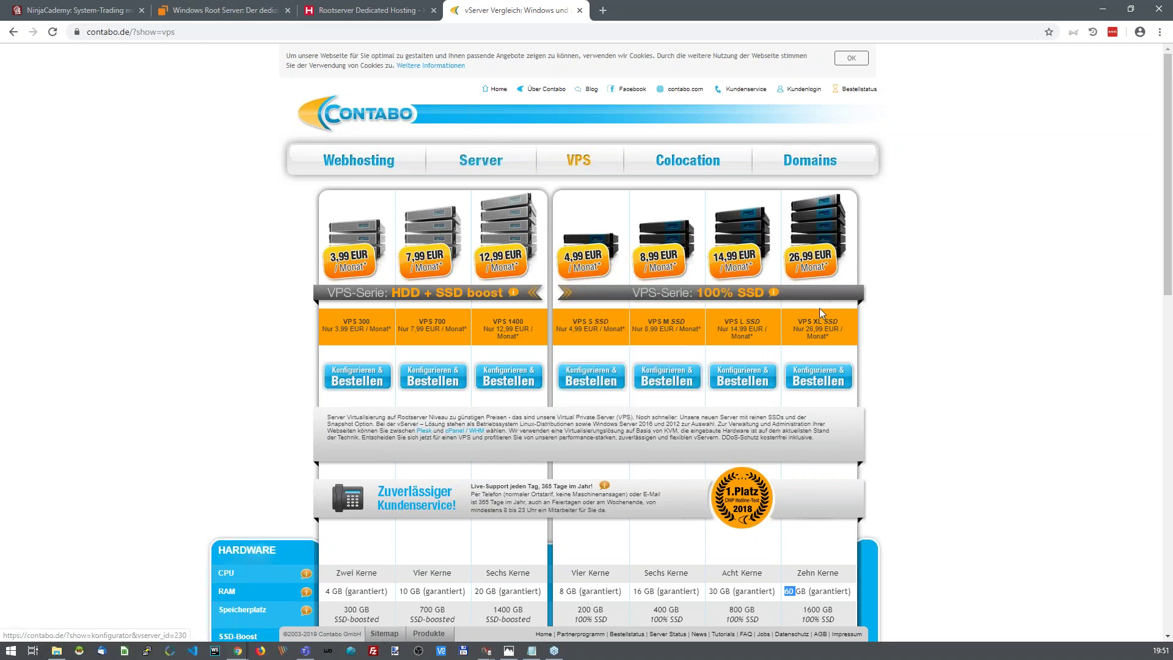
{"action": "scroll", "coordinate": [762, 352], "scroll_direction": "down", "scroll_amount": 8}
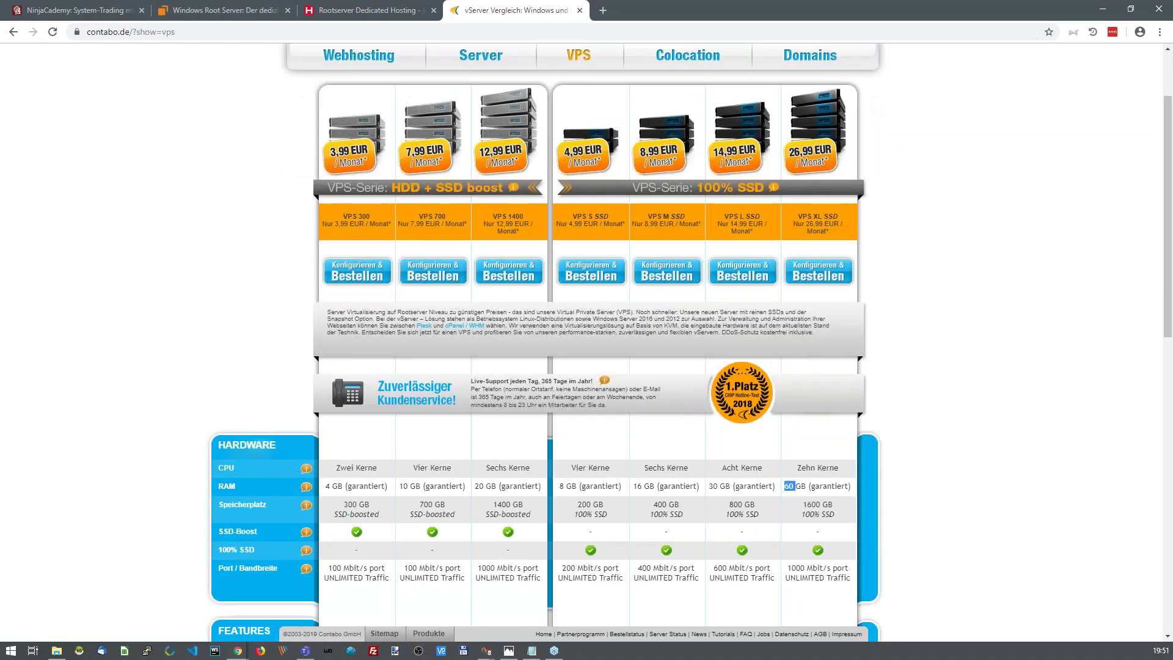
{"action": "scroll", "coordinate": [600, 135], "scroll_direction": "down", "scroll_amount": 5}
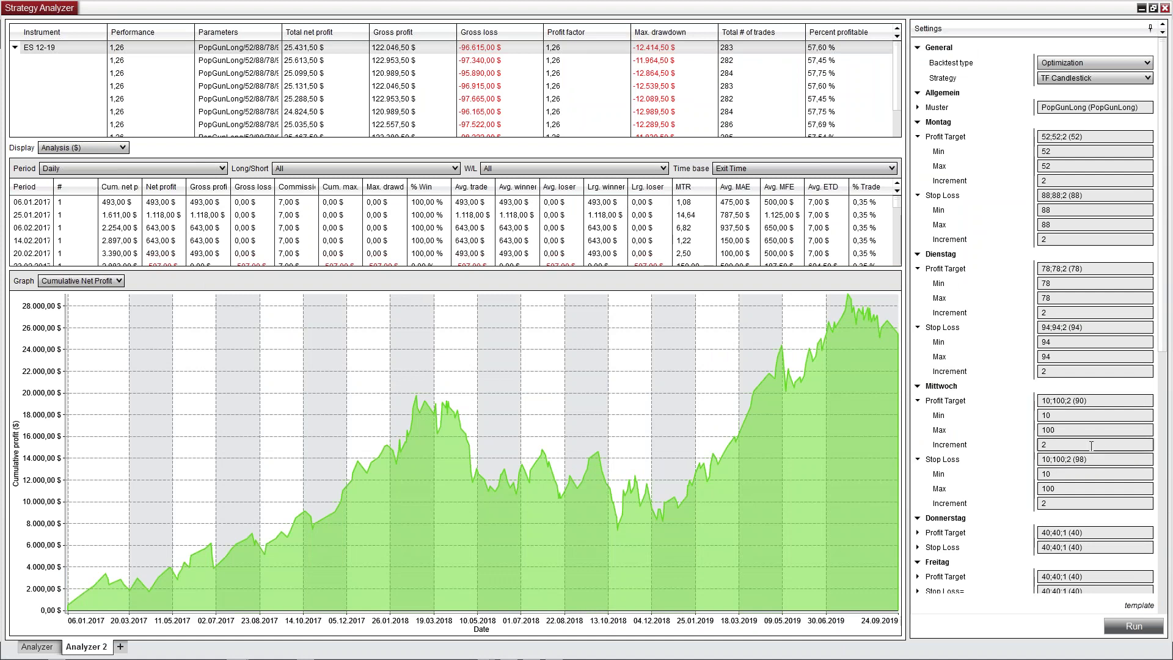
Fix Wednesday's profit target at 90 and its stop loss at 98 for both minimum and maximum
{"action": "left_click", "coordinate": [1075, 416]}
{"action": "type", "text": "90"}
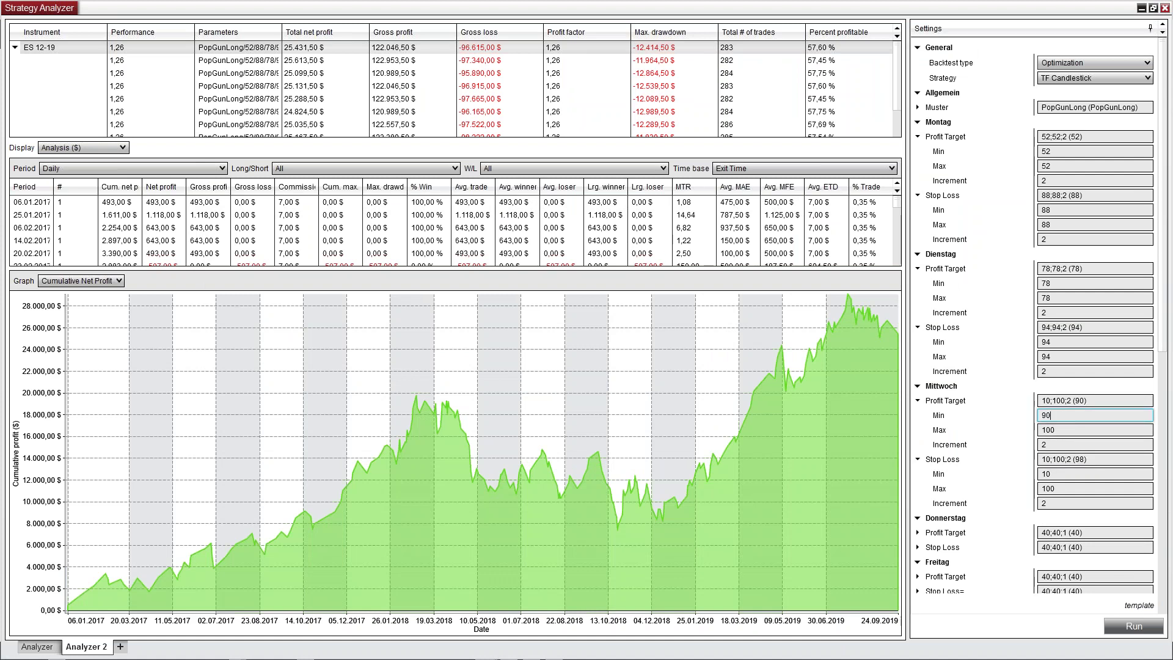
{"action": "key", "text": "Tab"}
{"action": "type", "text": "90"}
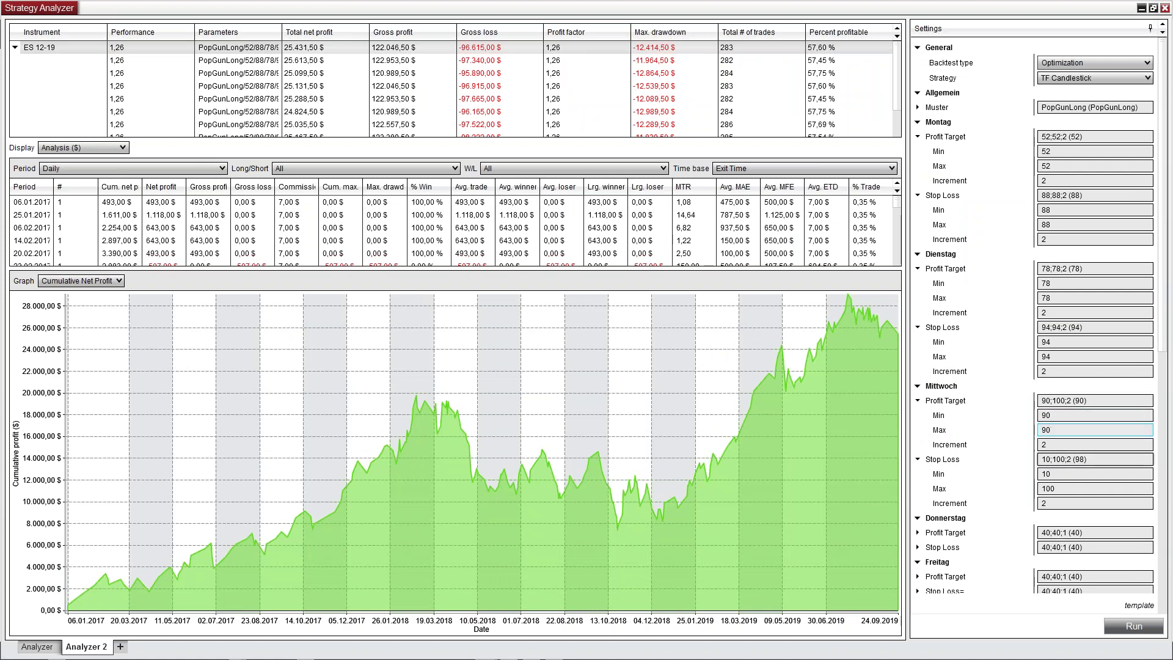
{"action": "left_click", "coordinate": [1075, 474]}
{"action": "key", "text": "BackSpace"}
{"action": "key", "text": "BackSpace"}
{"action": "type", "text": "98"}
{"action": "key", "text": "Tab"}
{"action": "type", "text": "98"}
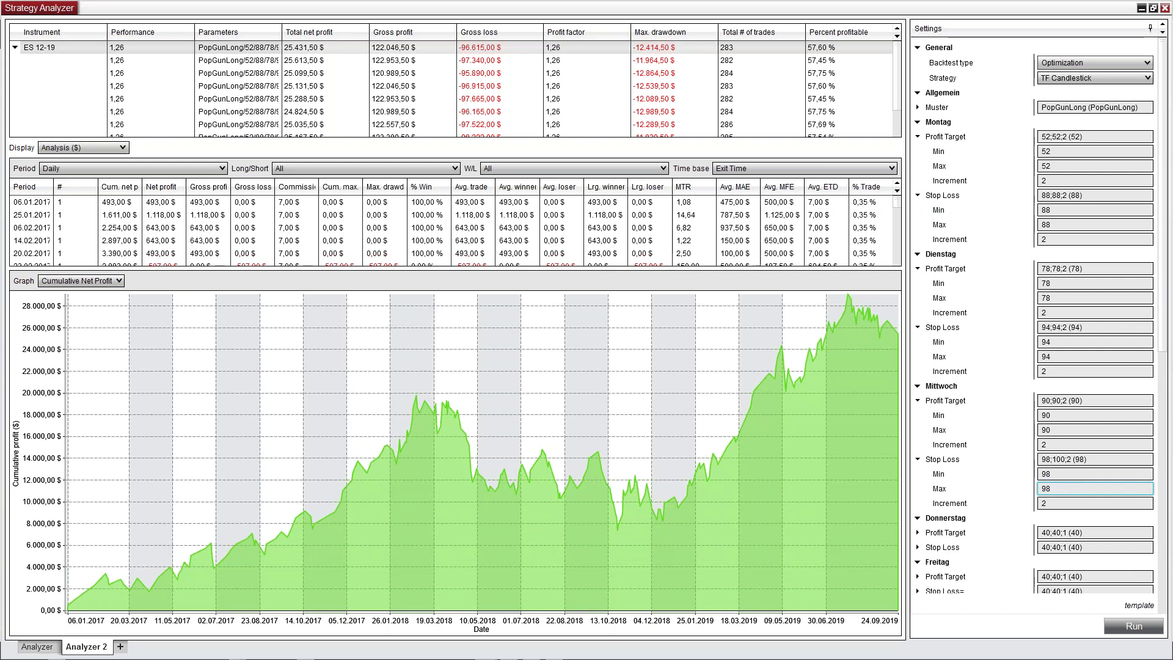
{"action": "scroll", "coordinate": [946, 339], "scroll_direction": "down", "scroll_amount": 5}
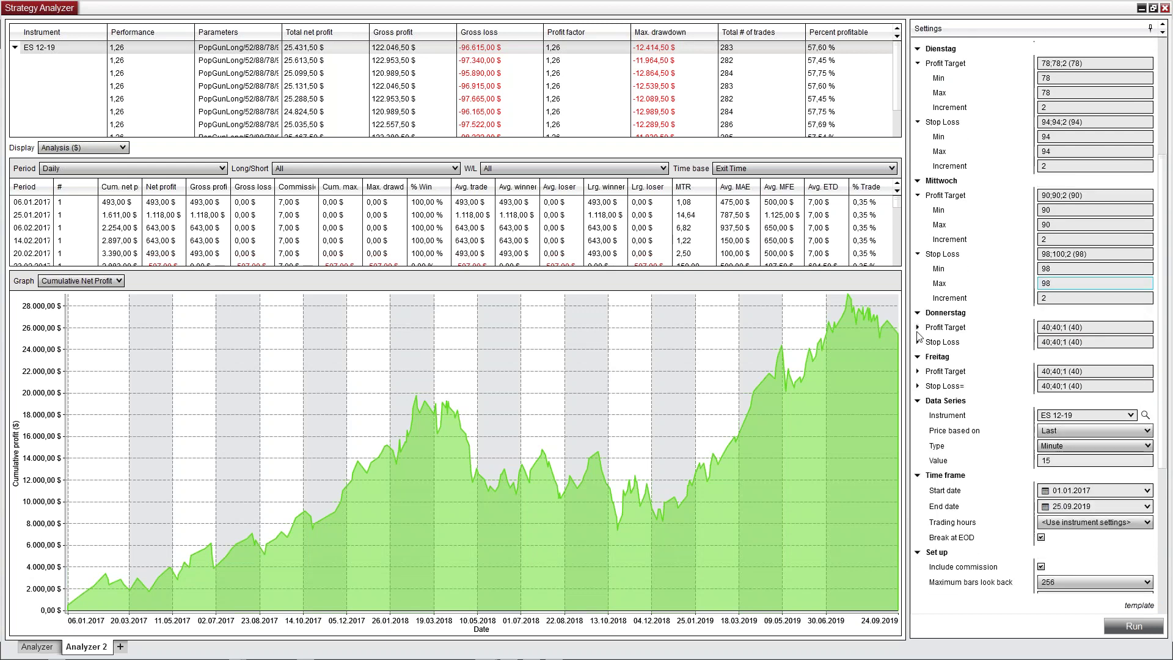
Set Thursday's profit target range to minimum 10, maximum 100 and increment 2
{"action": "left_click", "coordinate": [918, 328]}
{"action": "left_click", "coordinate": [1068, 342]}
{"action": "type", "text": "10"}
{"action": "key", "text": "Tab"}
{"action": "type", "text": "10"}
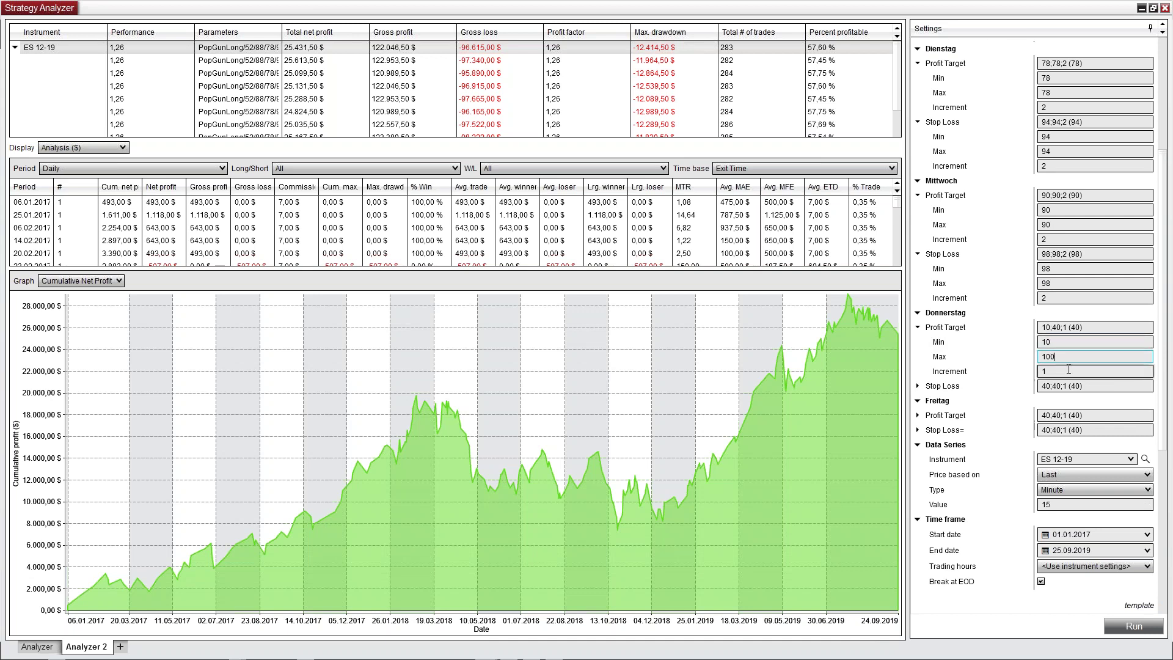
{"action": "key", "text": "Tab"}
{"action": "type", "text": "2"}
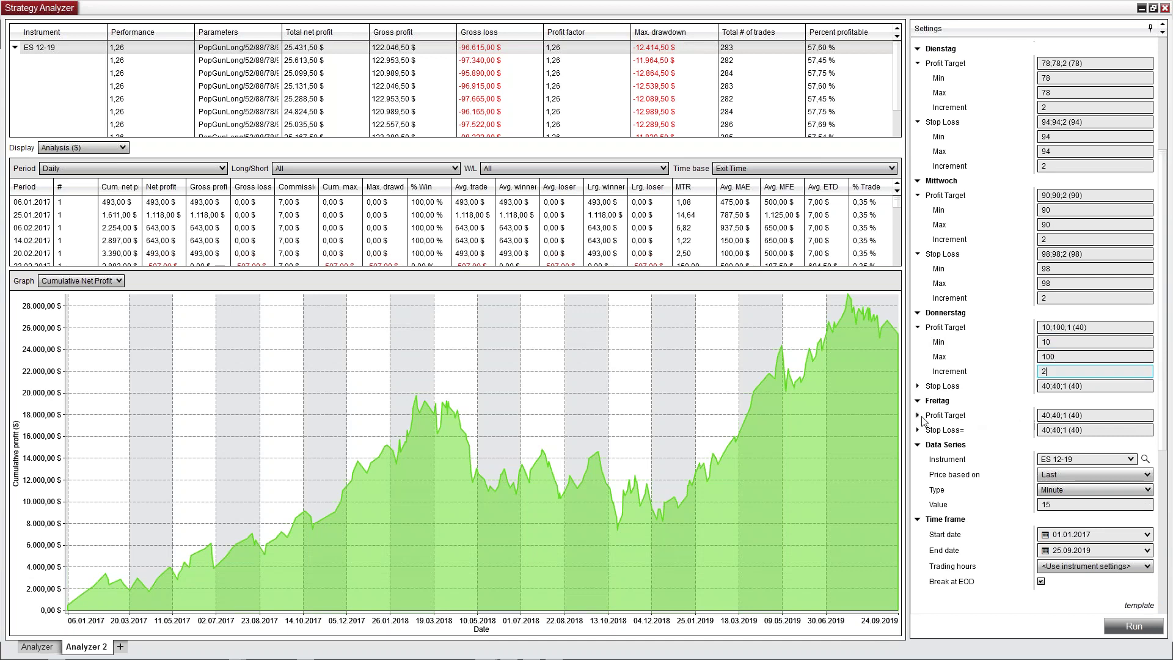
Set Thursday's stop loss range to minimum 10, maximum 100 and increment 2, and start the optimization
{"action": "left_click", "coordinate": [917, 386]}
{"action": "left_click", "coordinate": [1056, 403]}
{"action": "type", "text": "10"}
{"action": "key", "text": "Tab"}
{"action": "type", "text": "100"}
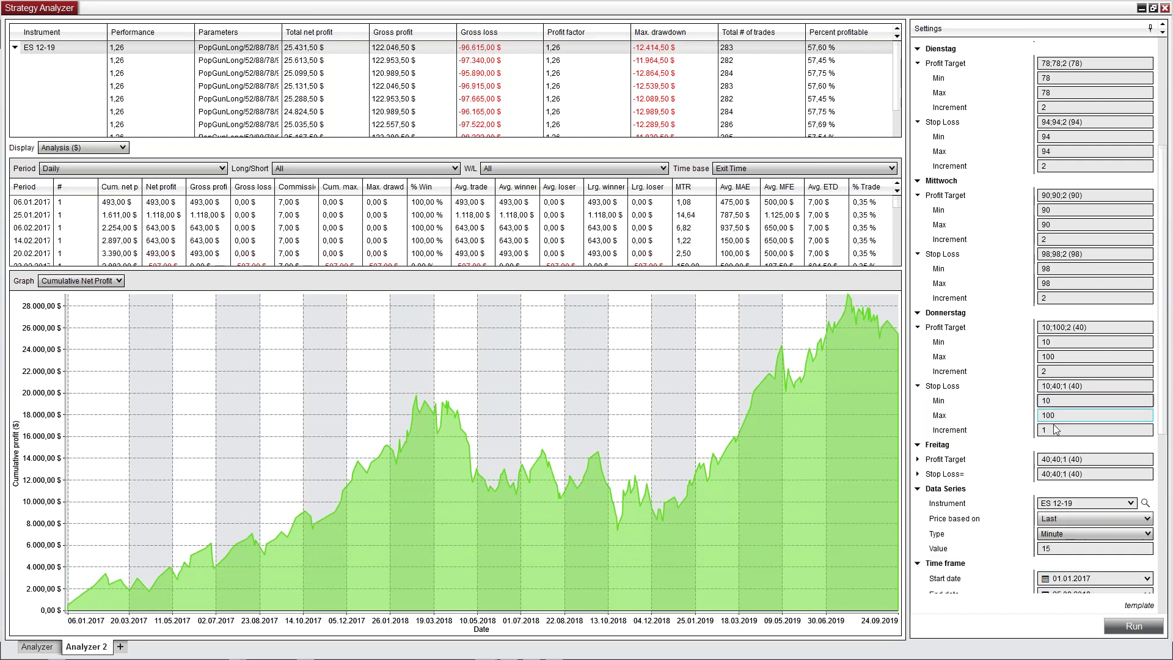
{"action": "key", "text": "Tab"}
{"action": "type", "text": "2"}
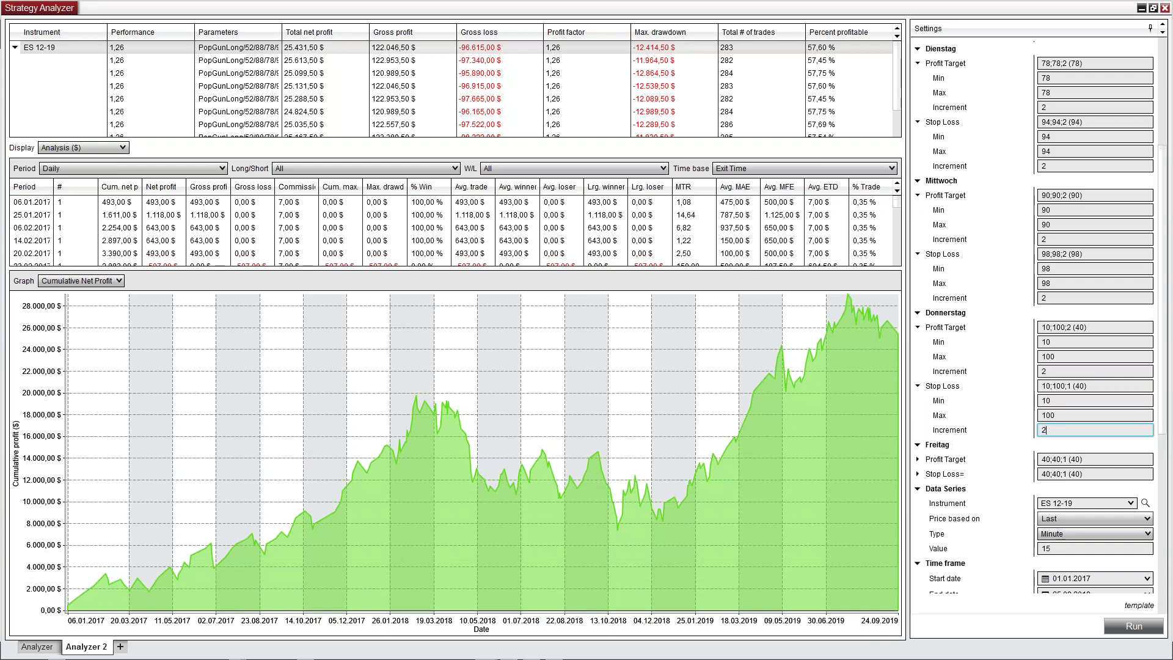
{"action": "left_click", "coordinate": [1133, 626]}
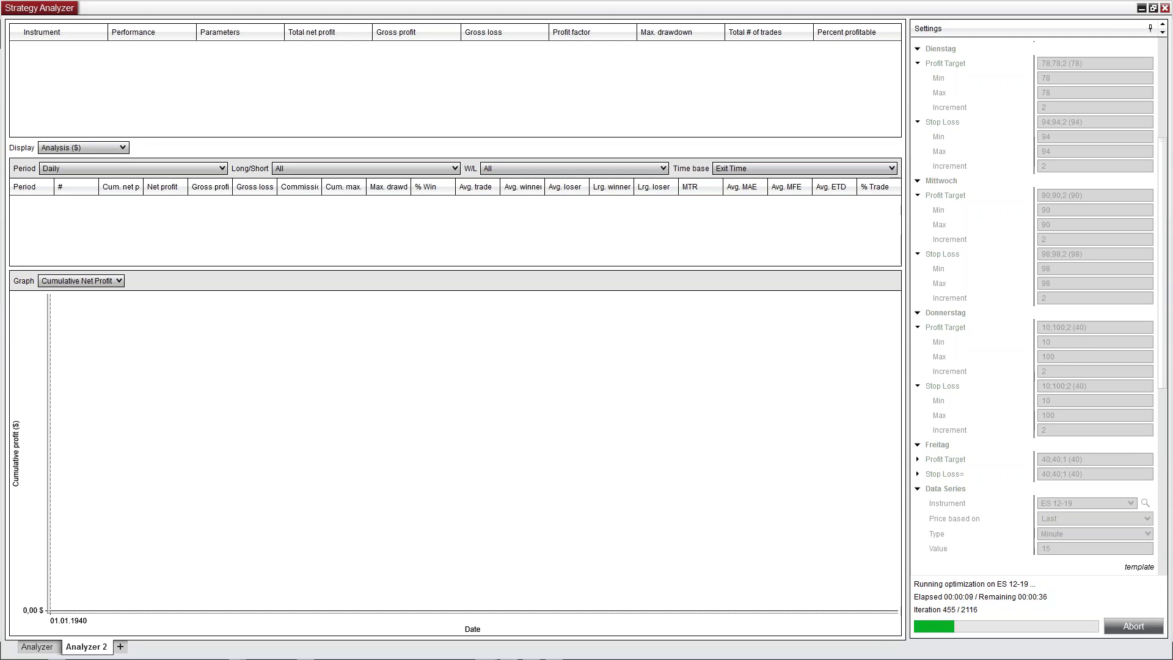
Switch to Chrome to review the features and hardware in Contabo's VPS comparison, and return to the Strategy Analyzer
{"action": "key", "text": "alt+Tab"}
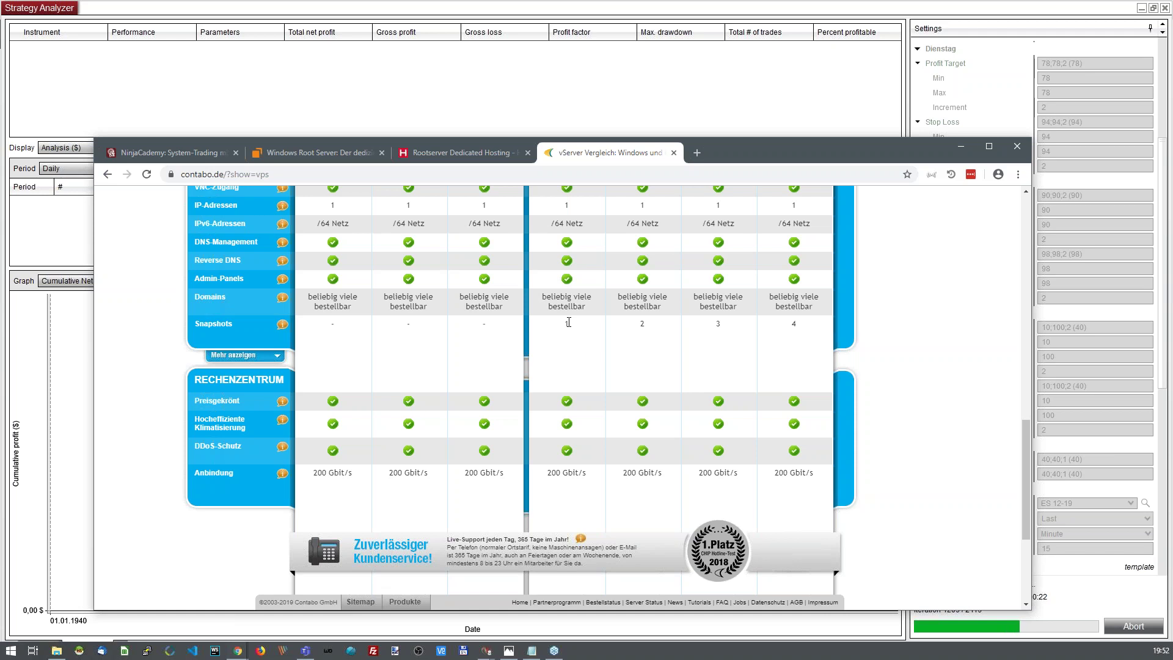
{"action": "scroll", "coordinate": [642, 326], "scroll_direction": "up", "scroll_amount": 2}
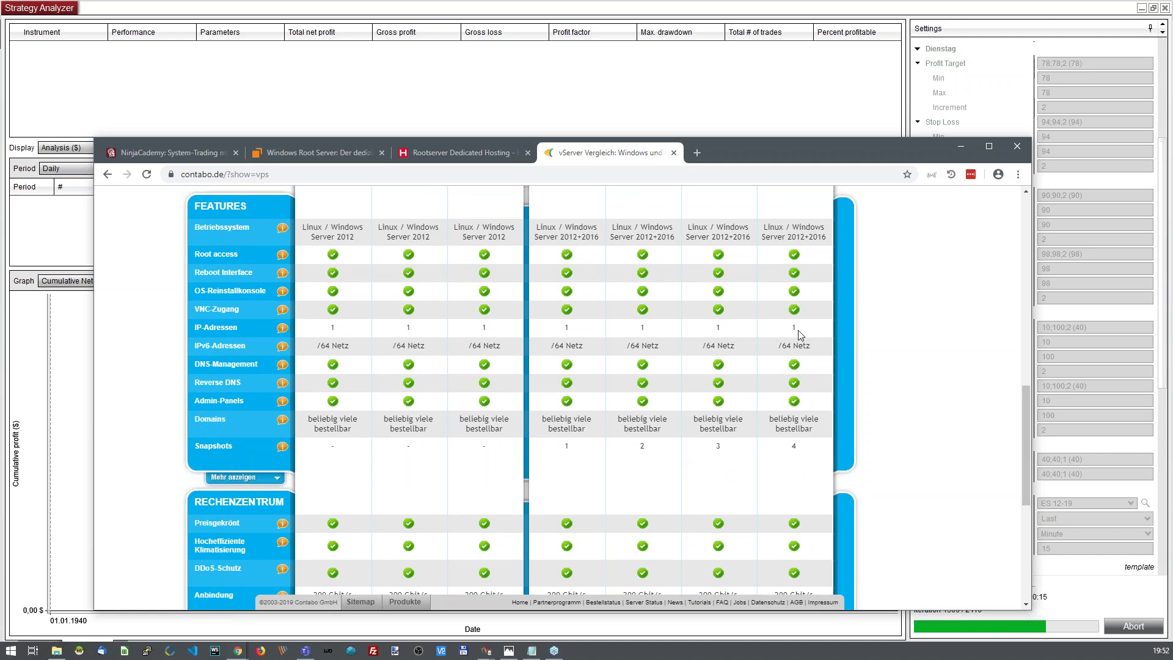
{"action": "scroll", "coordinate": [608, 299], "scroll_direction": "up", "scroll_amount": 2}
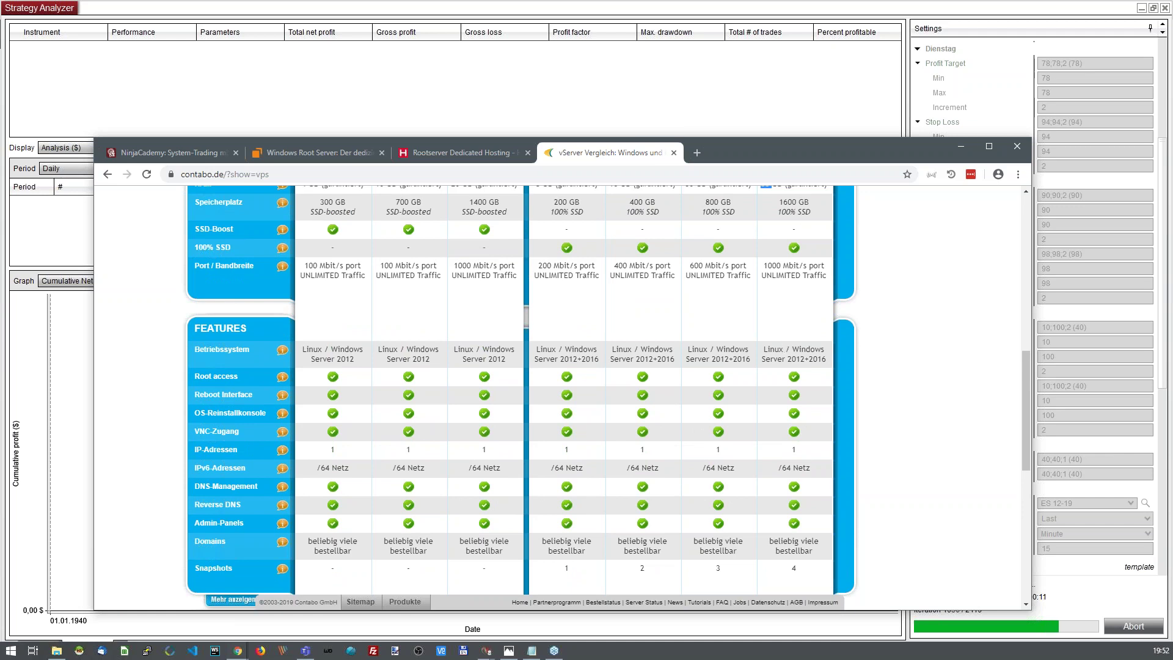
{"action": "left_click_drag", "start_coordinate": [804, 151], "coordinate": [791, 0]}
{"action": "key", "text": "alt+Tab"}
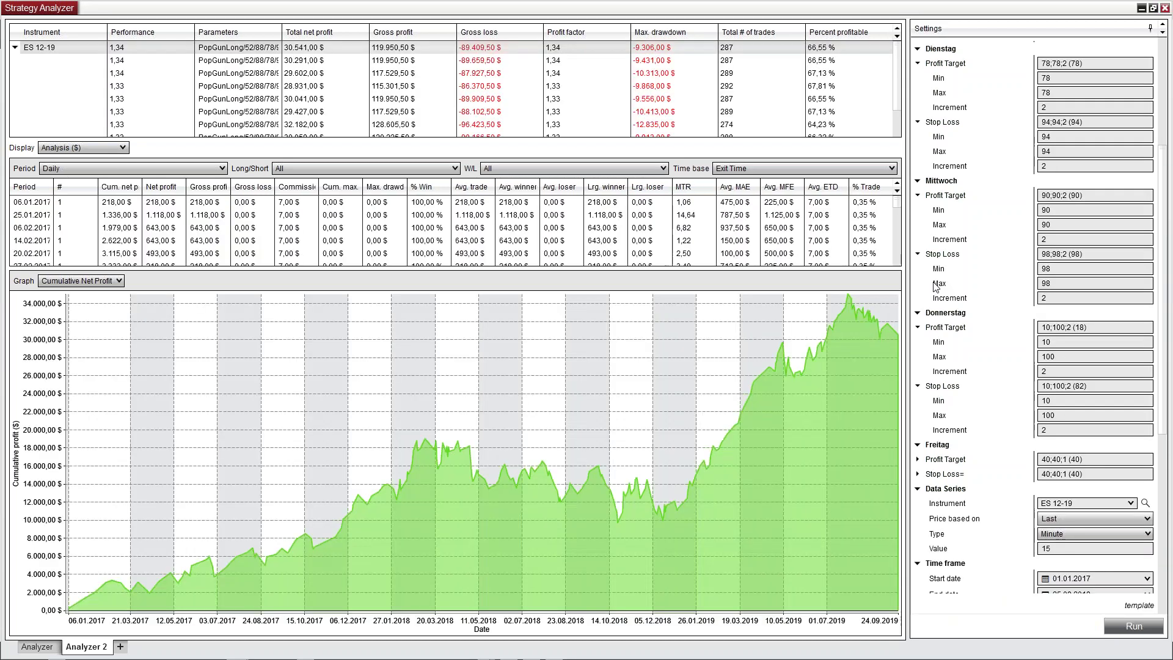
Fix Thursday's profit target at 18 and its stop loss at 82 for both minimum and maximum
{"action": "left_click", "coordinate": [1065, 342]}
{"action": "double_click", "coordinate": [1064, 342]}
{"action": "type", "text": "18"}
{"action": "double_click", "coordinate": [1080, 359]}
{"action": "type", "text": "18"}
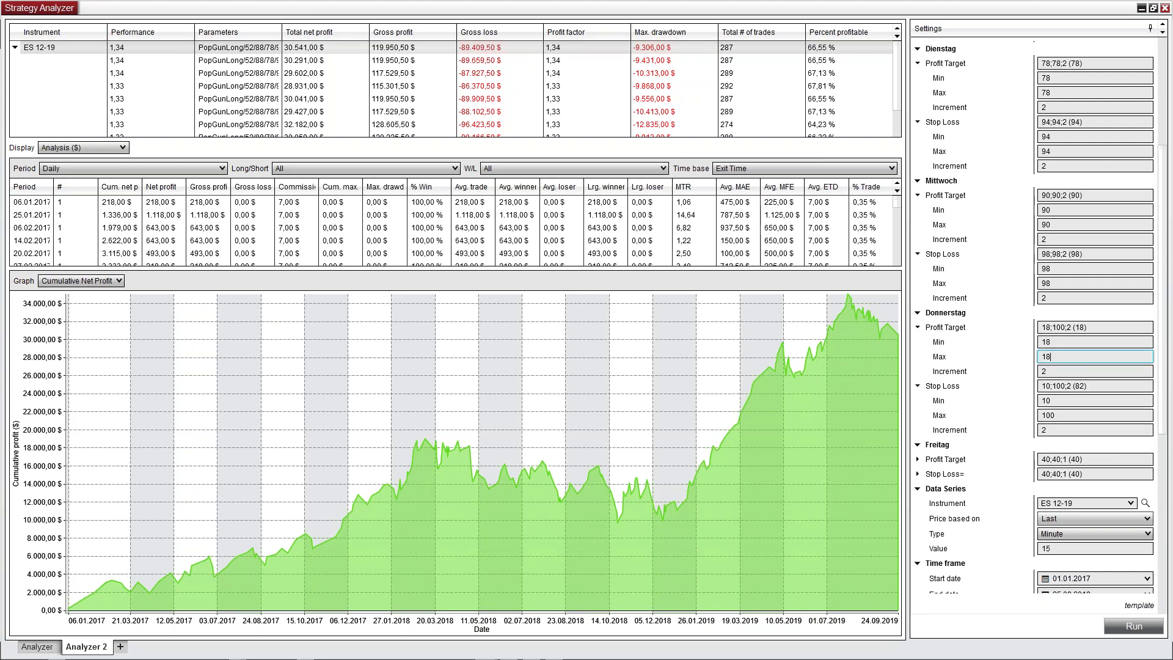
{"action": "double_click", "coordinate": [1077, 404]}
{"action": "type", "text": "82"}
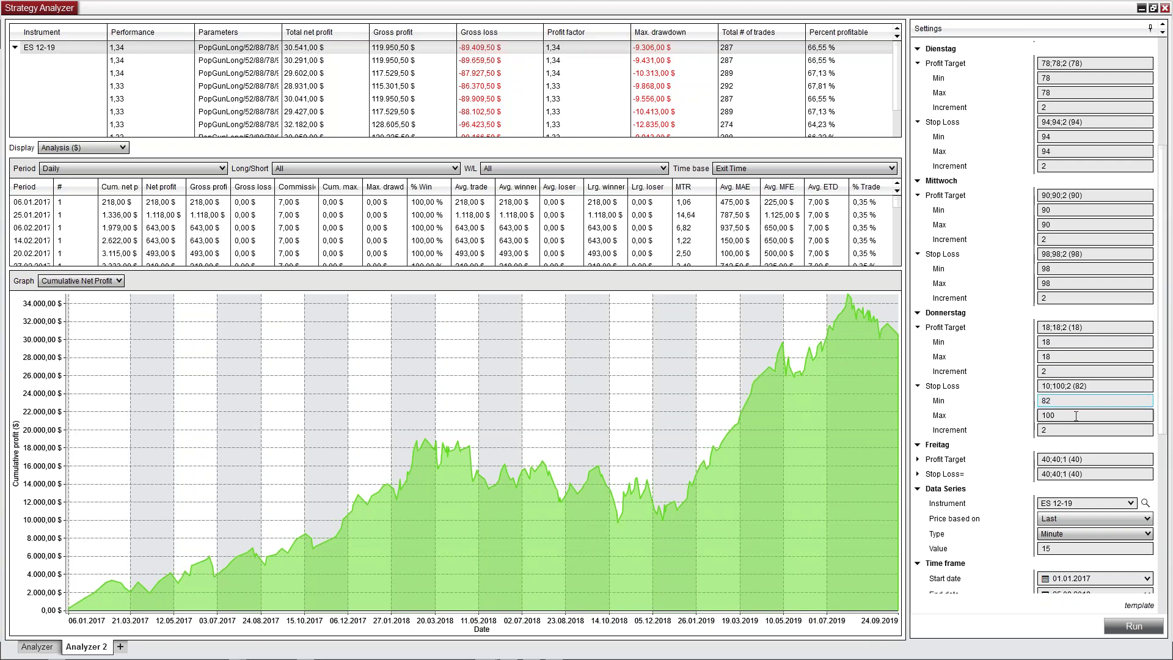
{"action": "double_click", "coordinate": [1076, 415]}
{"action": "type", "text": "82"}
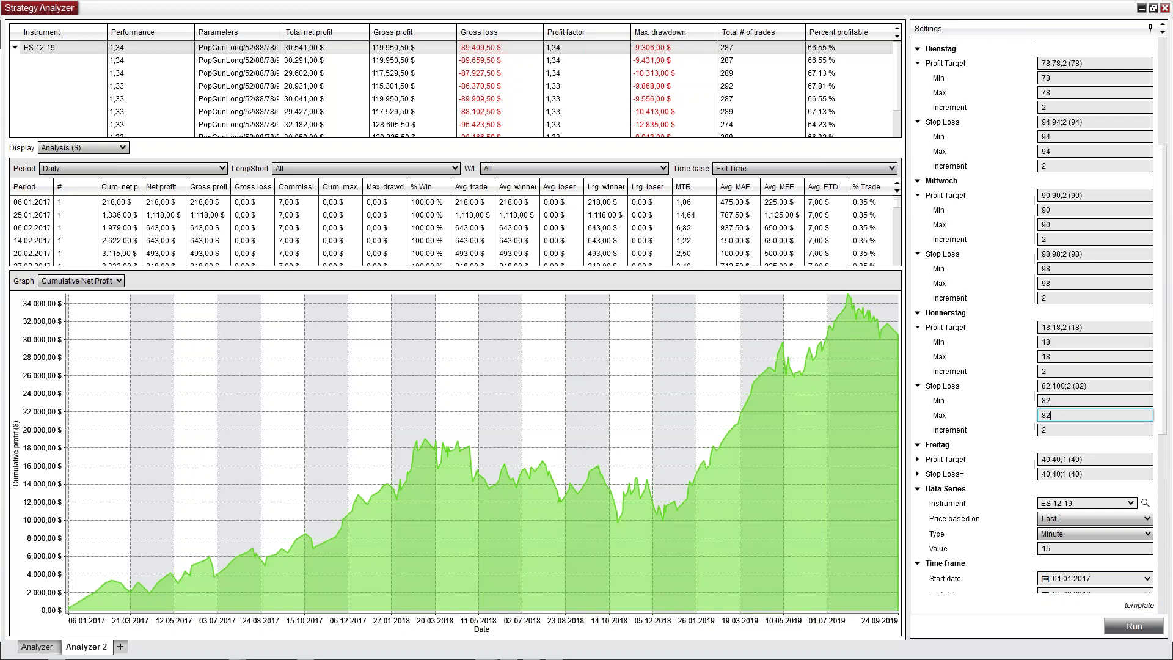
Expand Friday's profit target and stop loss parameters and set the profit target to minimum 10 and maximum 100
{"action": "scroll", "coordinate": [1012, 351], "scroll_direction": "down", "scroll_amount": 5}
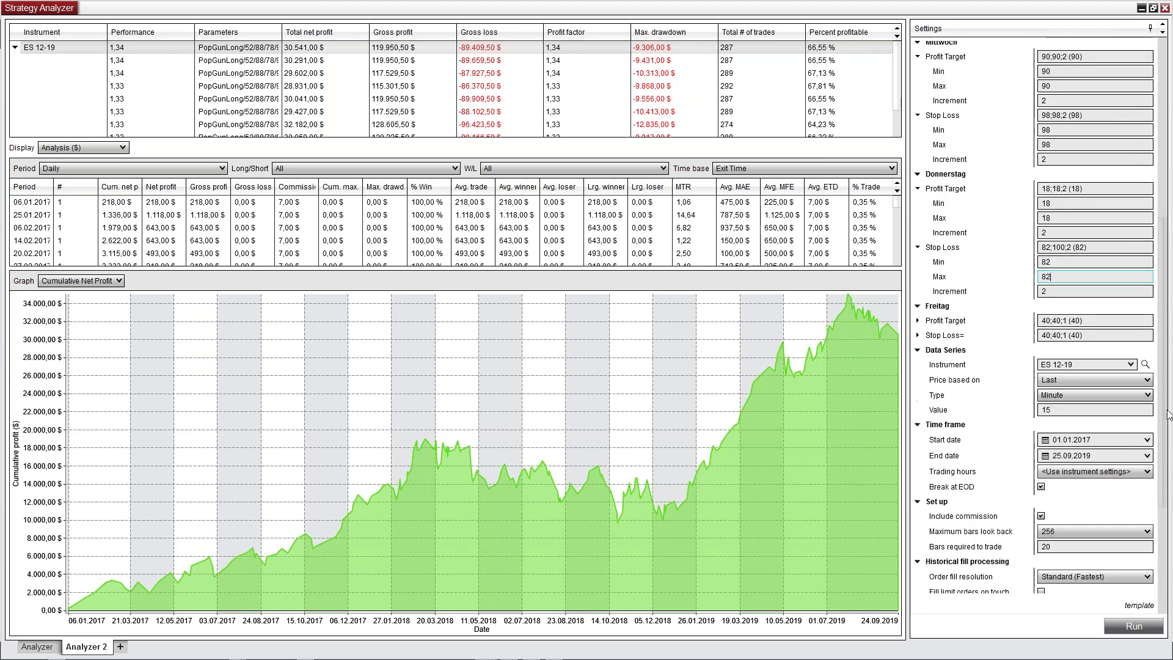
{"action": "left_click", "coordinate": [918, 304]}
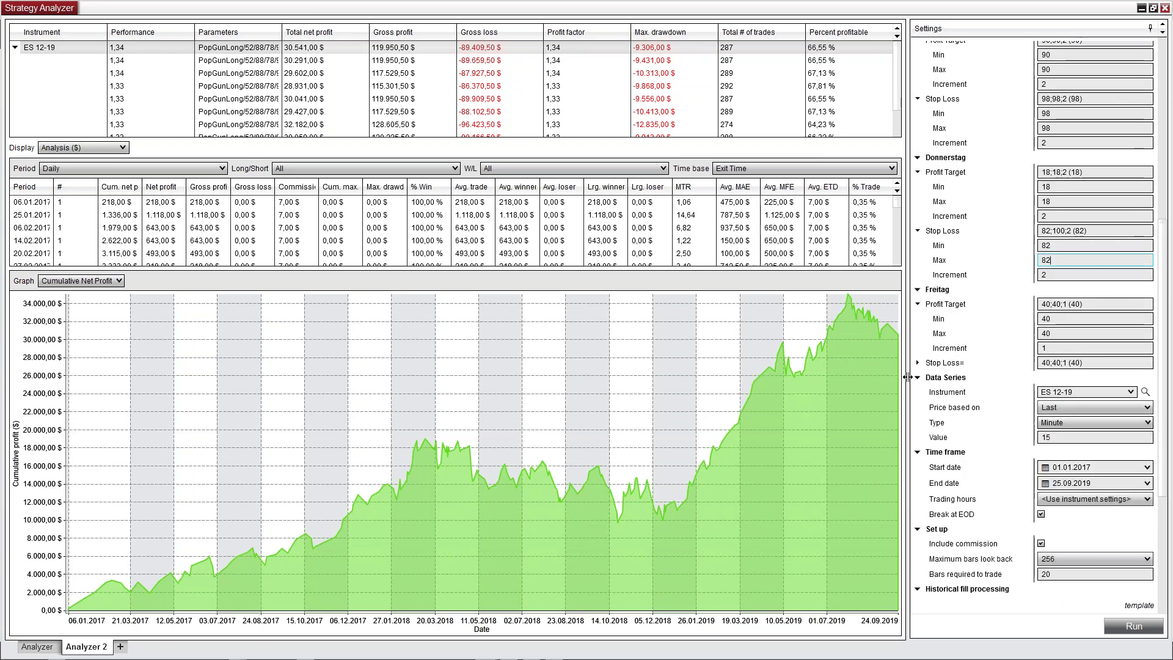
{"action": "left_click", "coordinate": [918, 362]}
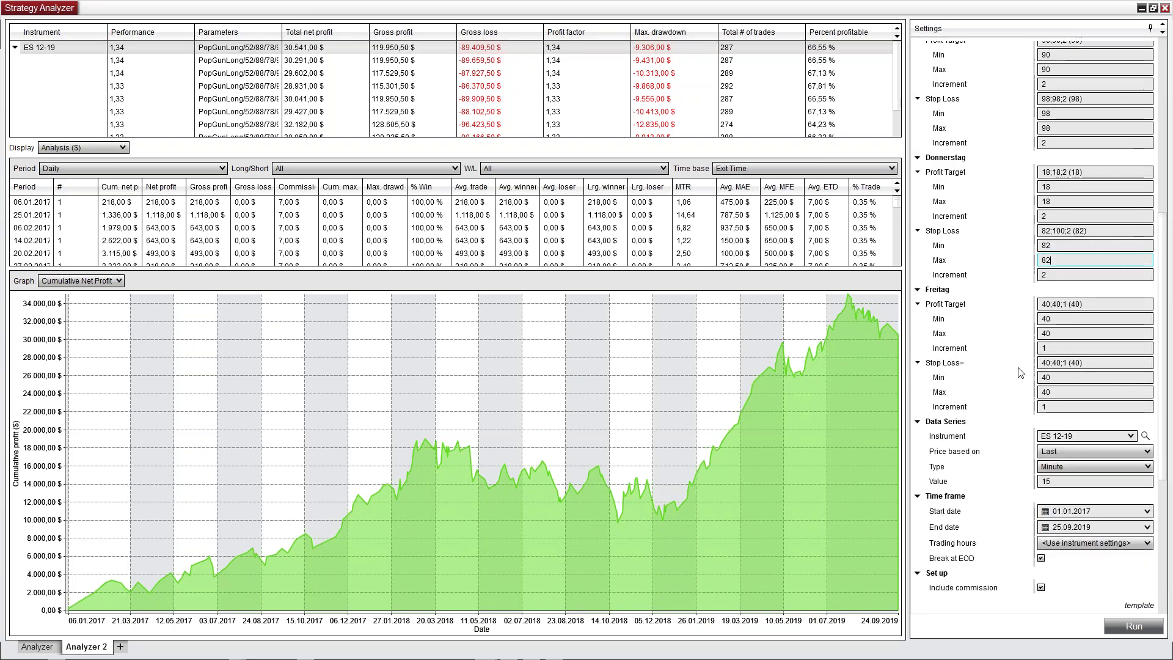
{"action": "left_click", "coordinate": [1071, 318]}
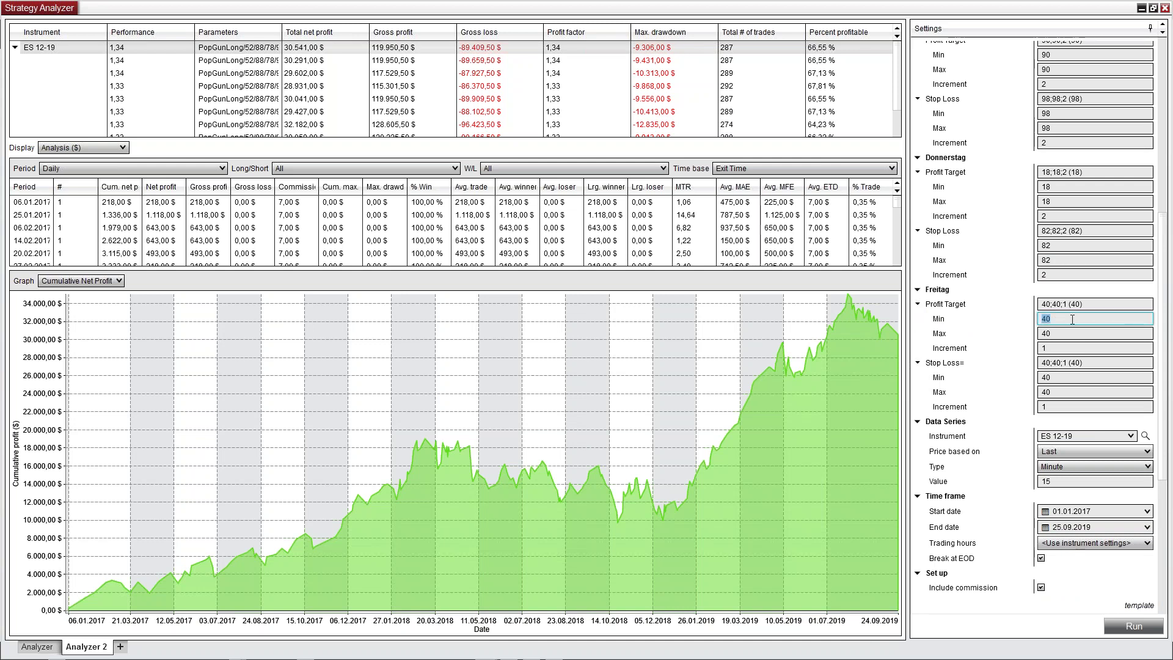
{"action": "type", "text": "10"}
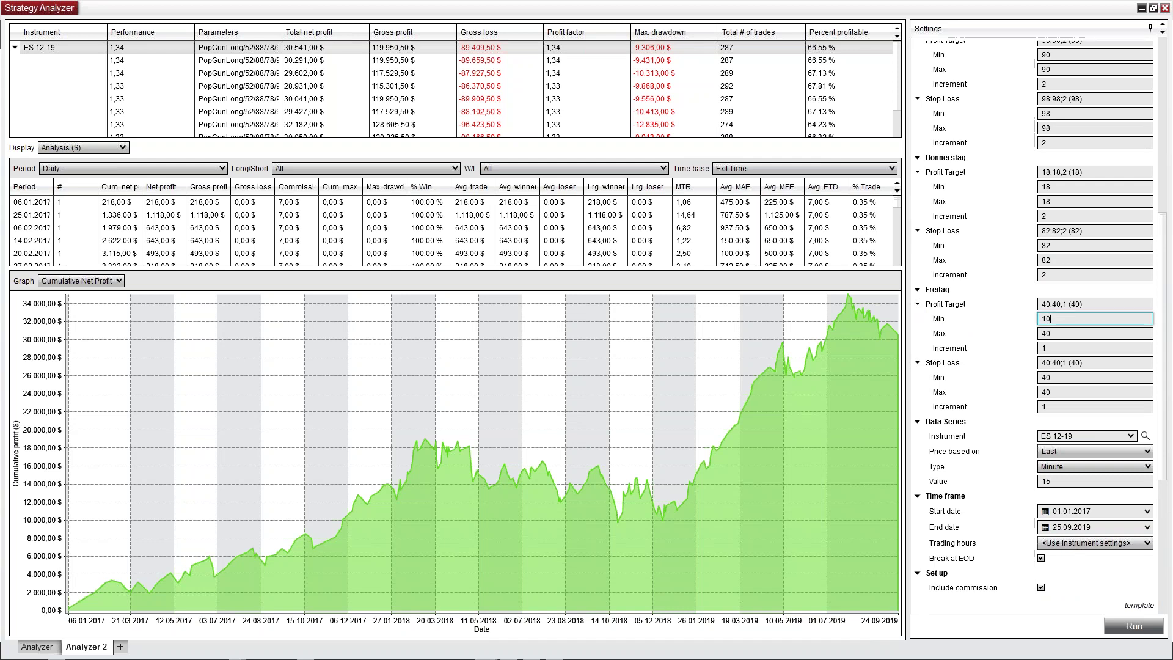
{"action": "left_click", "coordinate": [1067, 333]}
{"action": "type", "text": "100"}
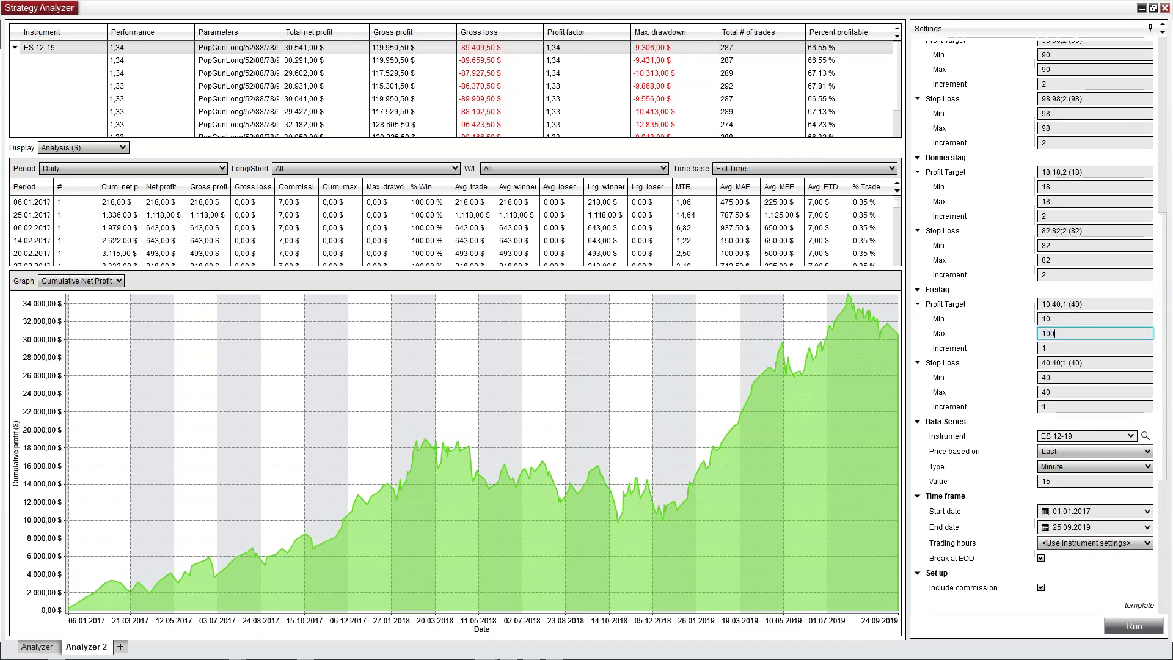
Set Friday's stop loss range to minimum 10 and maximum 100
{"action": "left_click", "coordinate": [1054, 378]}
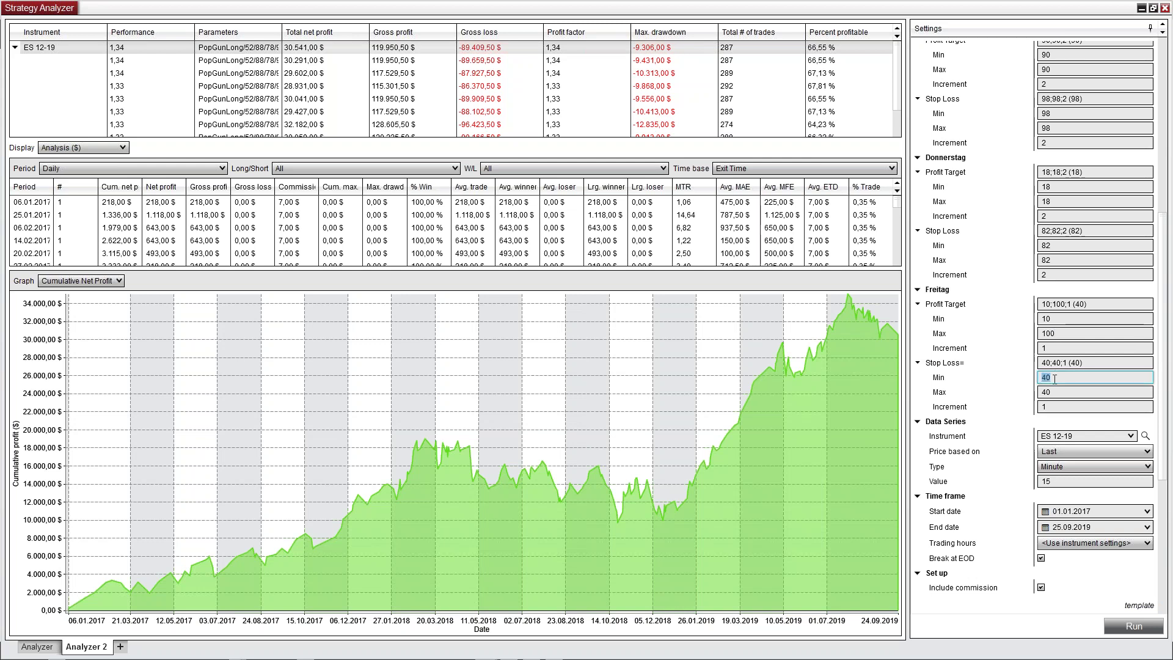
{"action": "type", "text": "10"}
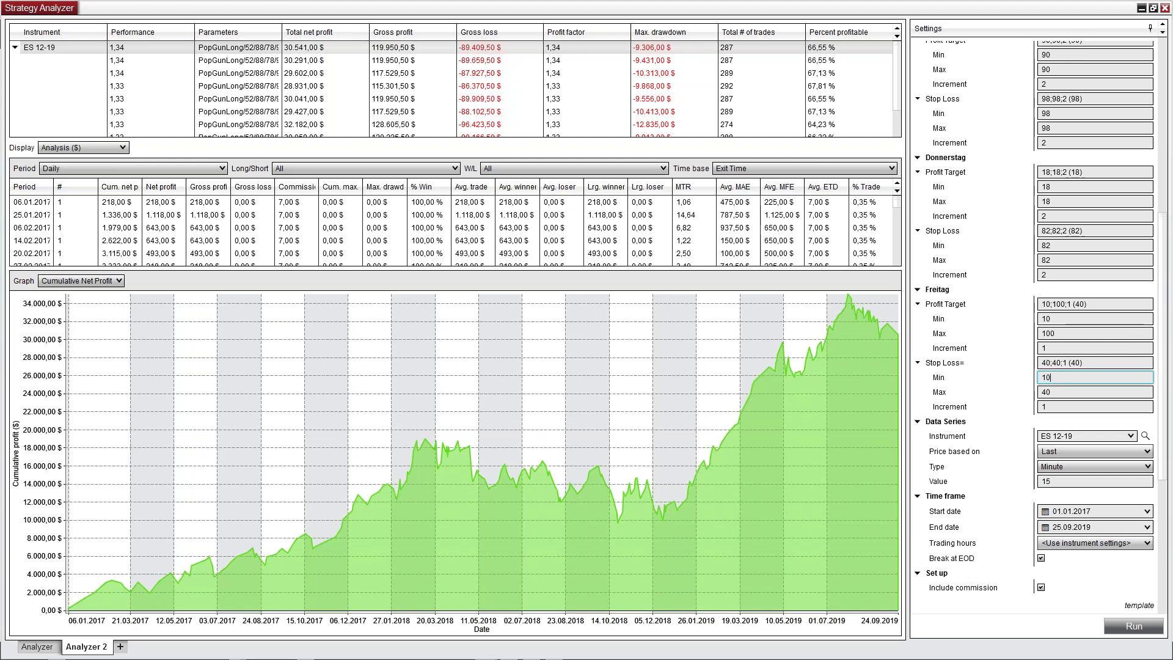
{"action": "left_click", "coordinate": [1058, 393]}
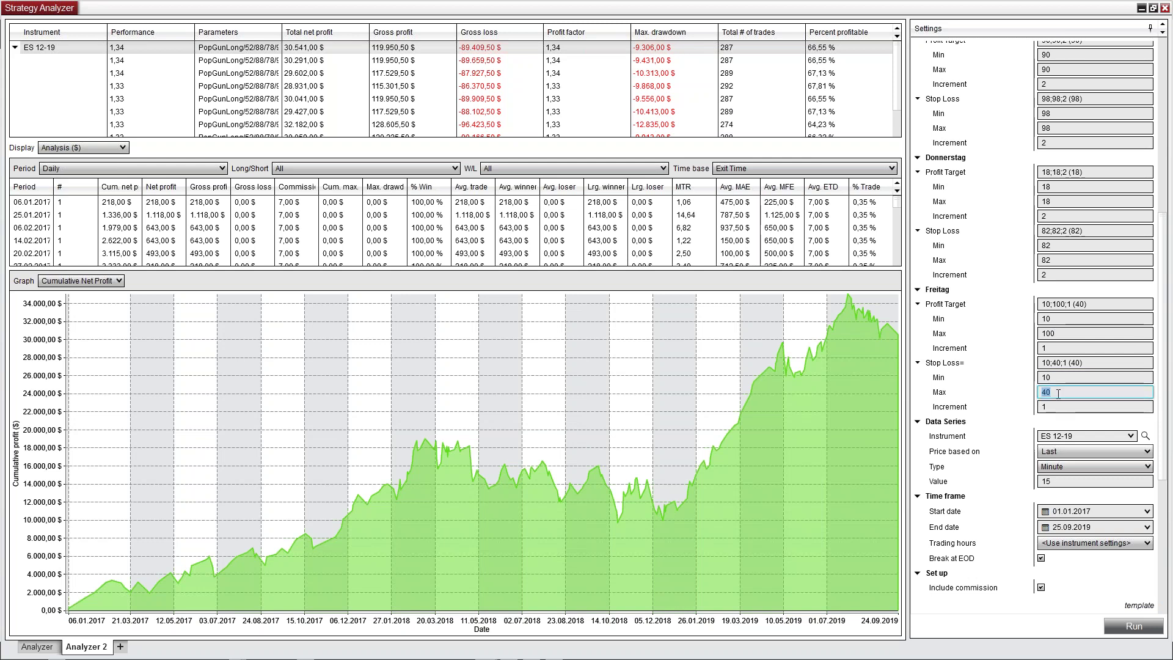
{"action": "type", "text": "100"}
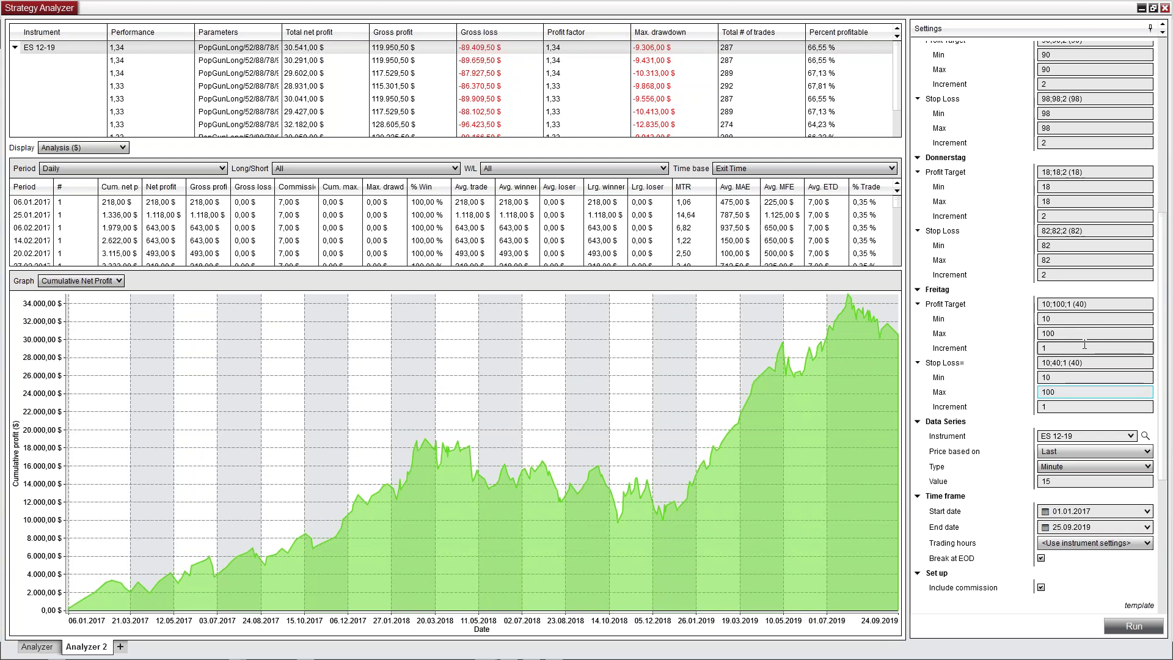
Set the increment of Friday's profit target and stop loss to 2 and start the optimization
{"action": "left_click", "coordinate": [1085, 347]}
{"action": "type", "text": "2"}
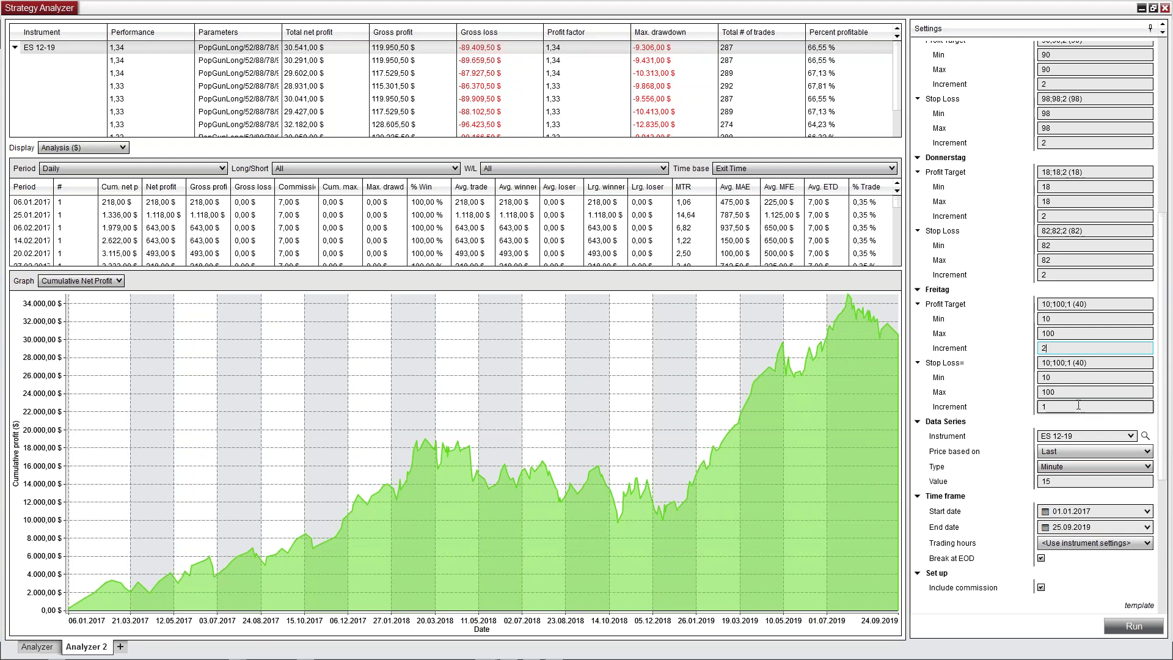
{"action": "left_click", "coordinate": [1078, 404]}
{"action": "type", "text": "2"}
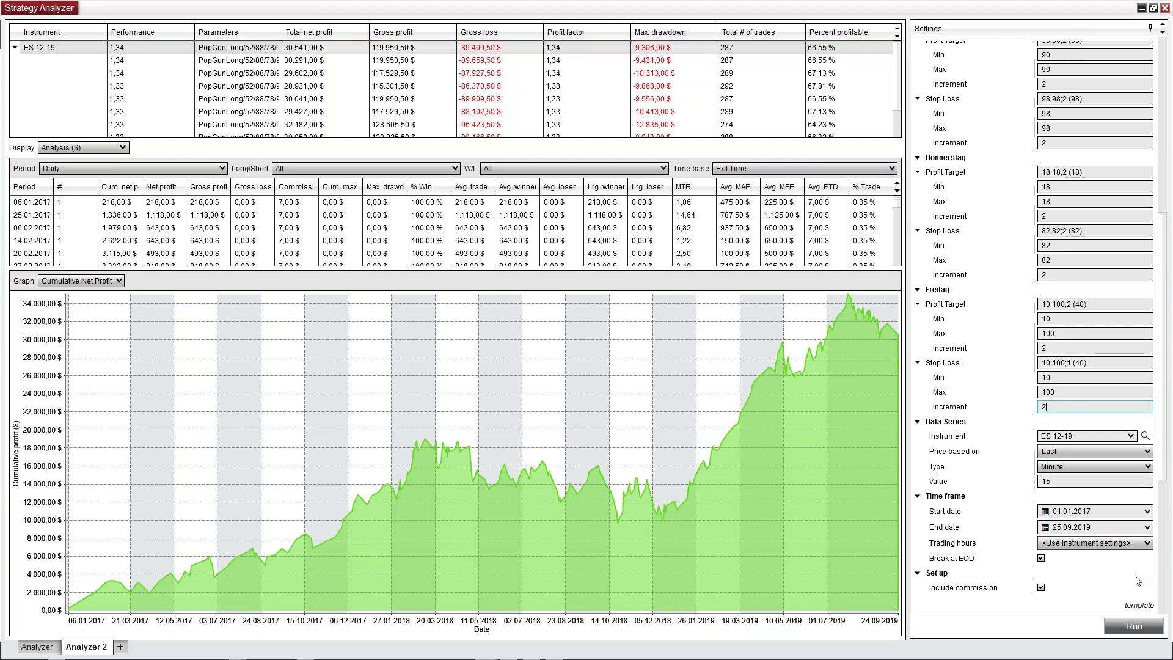
{"action": "left_click", "coordinate": [1131, 625]}
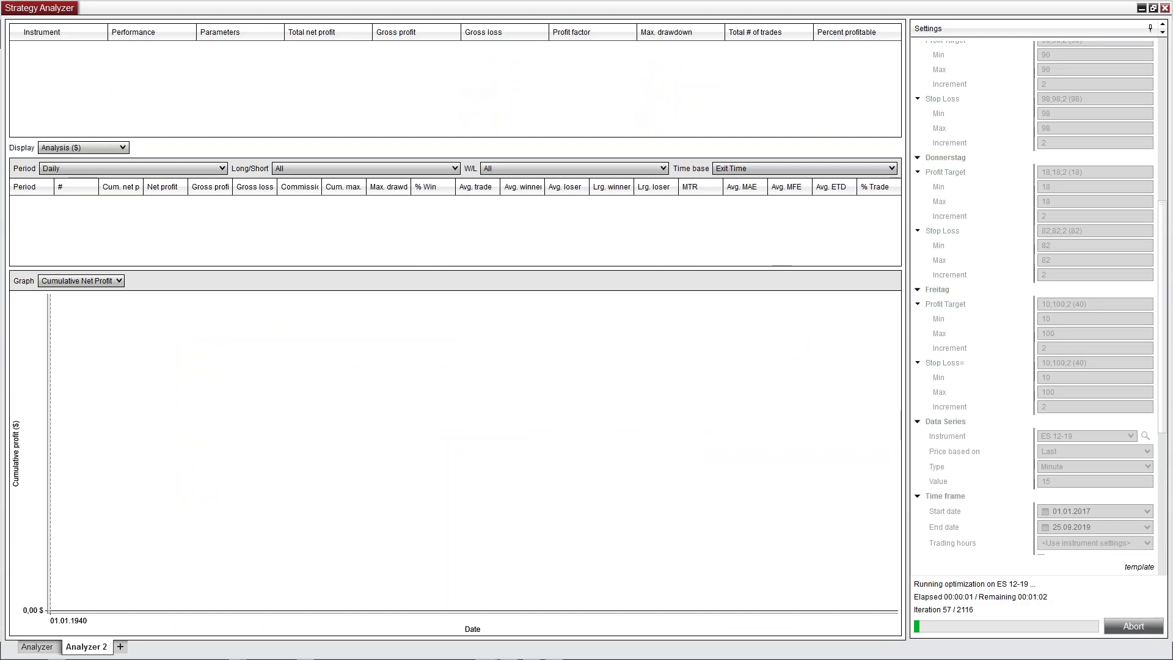
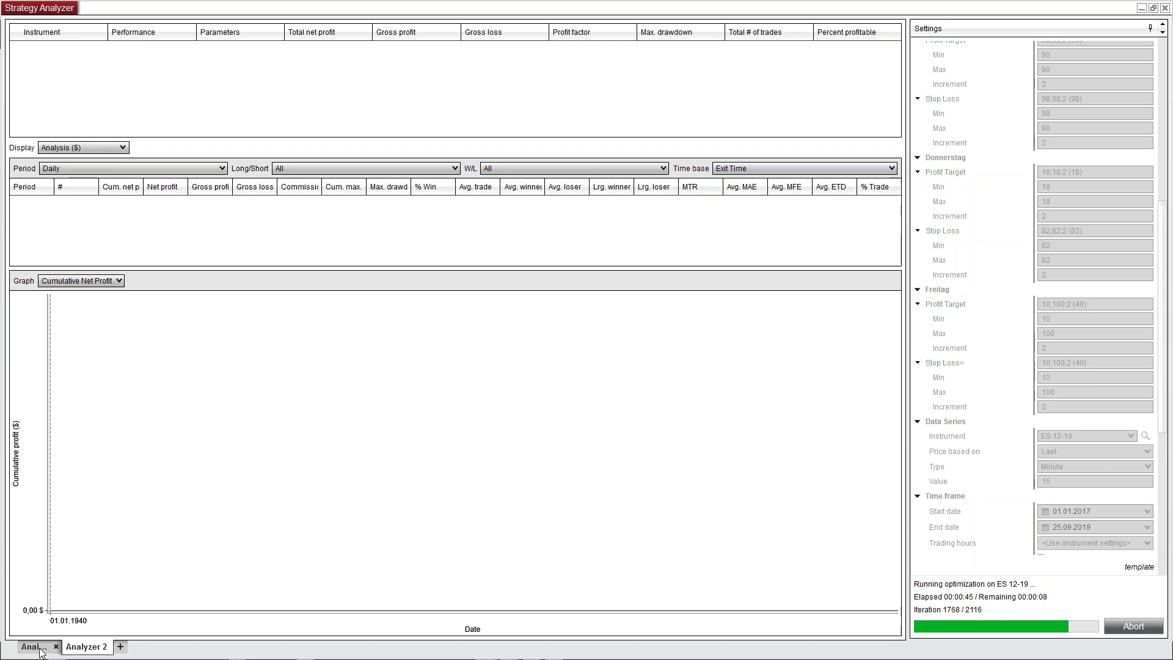
View the other analyzer's results, return to Analyzer 2 and review its optimized profit target and stop loss for each weekday
{"action": "left_click", "coordinate": [39, 648]}
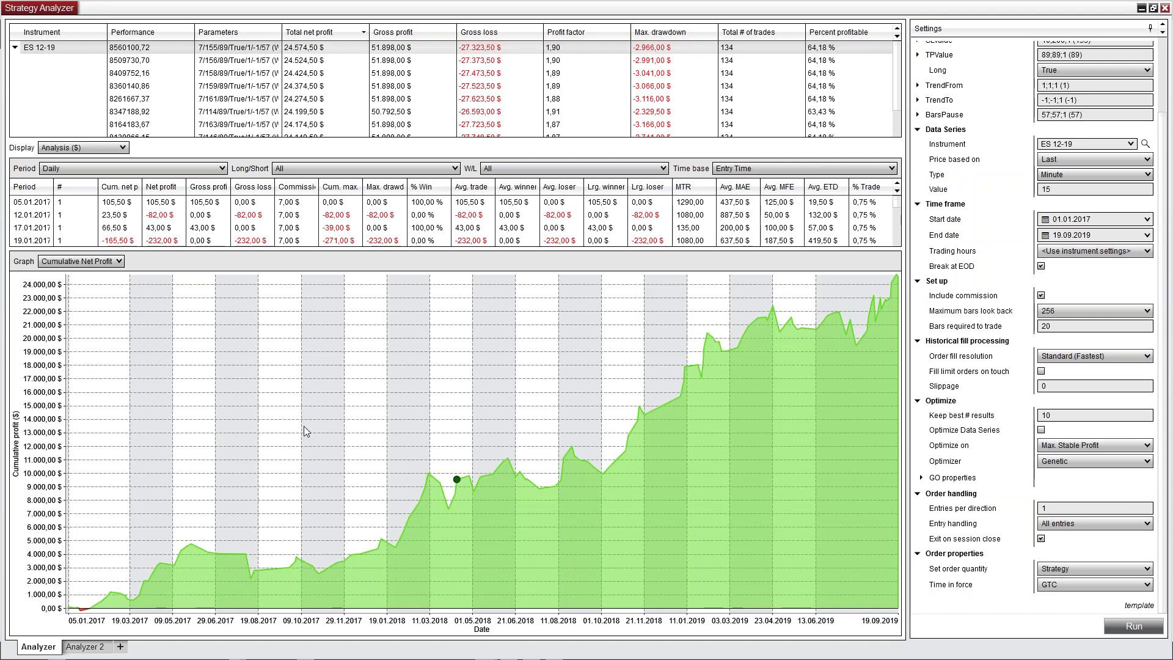
{"action": "left_click", "coordinate": [84, 648]}
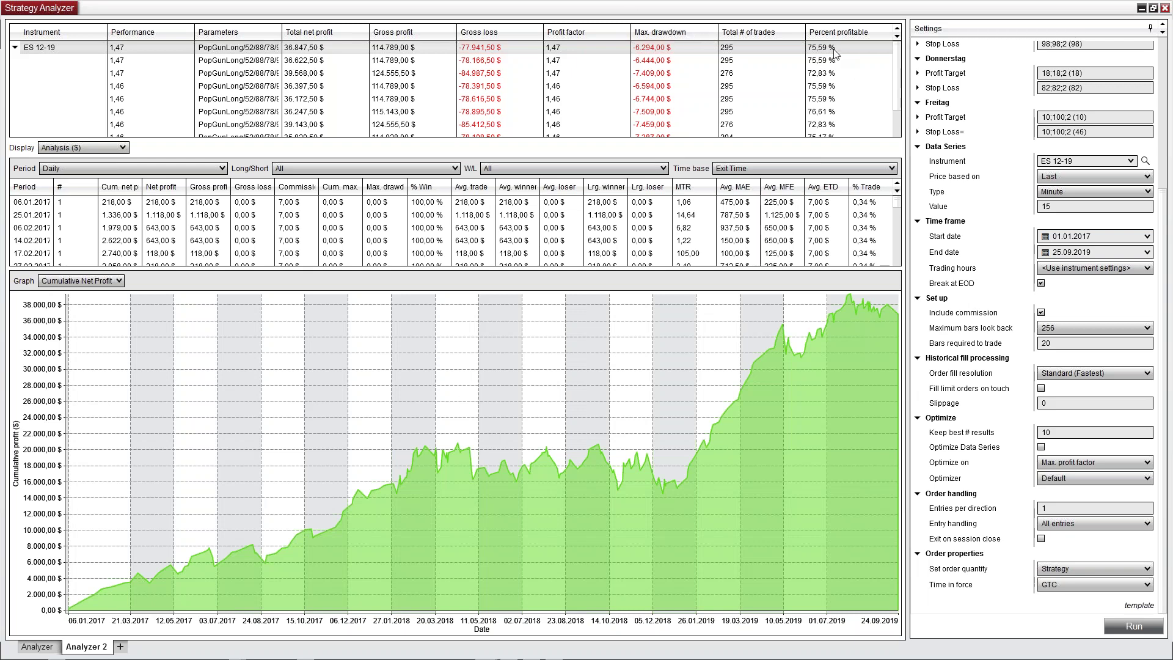
{"action": "scroll", "coordinate": [1087, 396], "scroll_direction": "up", "scroll_amount": 2}
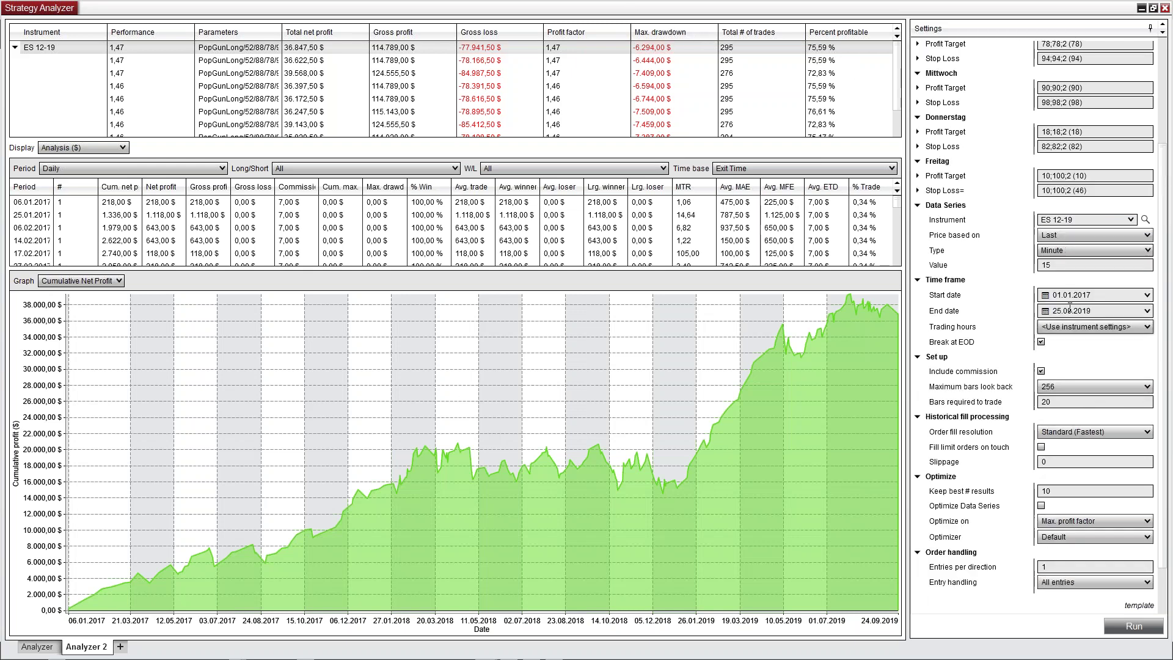
{"action": "scroll", "coordinate": [1063, 275], "scroll_direction": "up", "scroll_amount": 2}
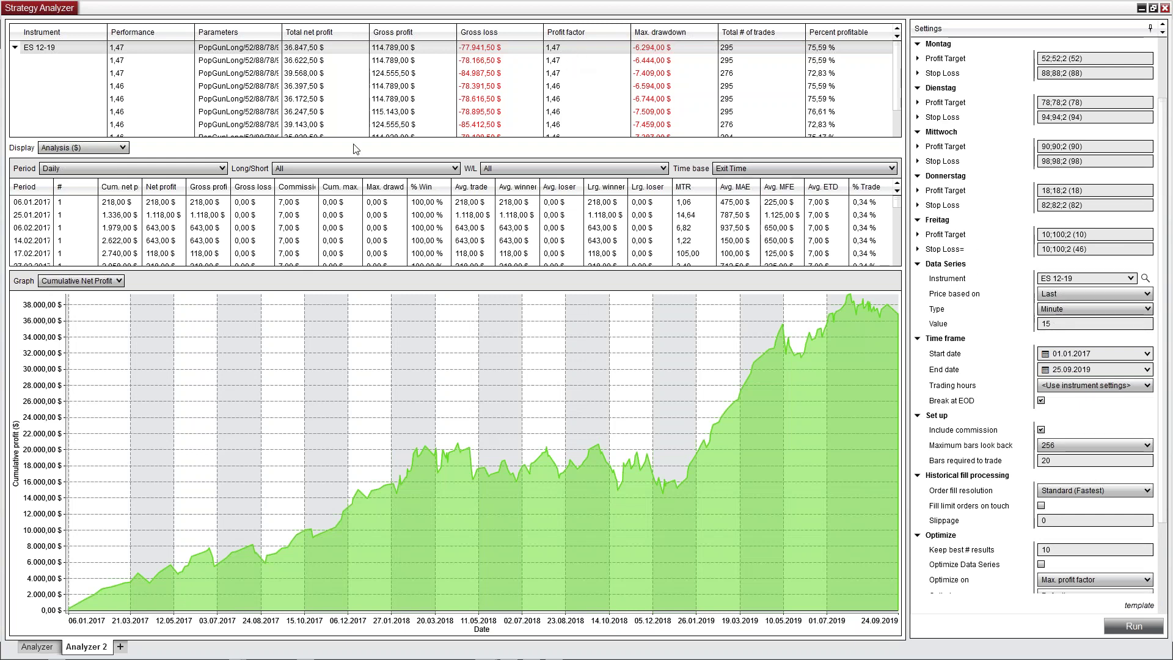
Display the performance summary of the best result and compare its total net profit with its maximum drawdown
{"action": "left_click", "coordinate": [109, 147]}
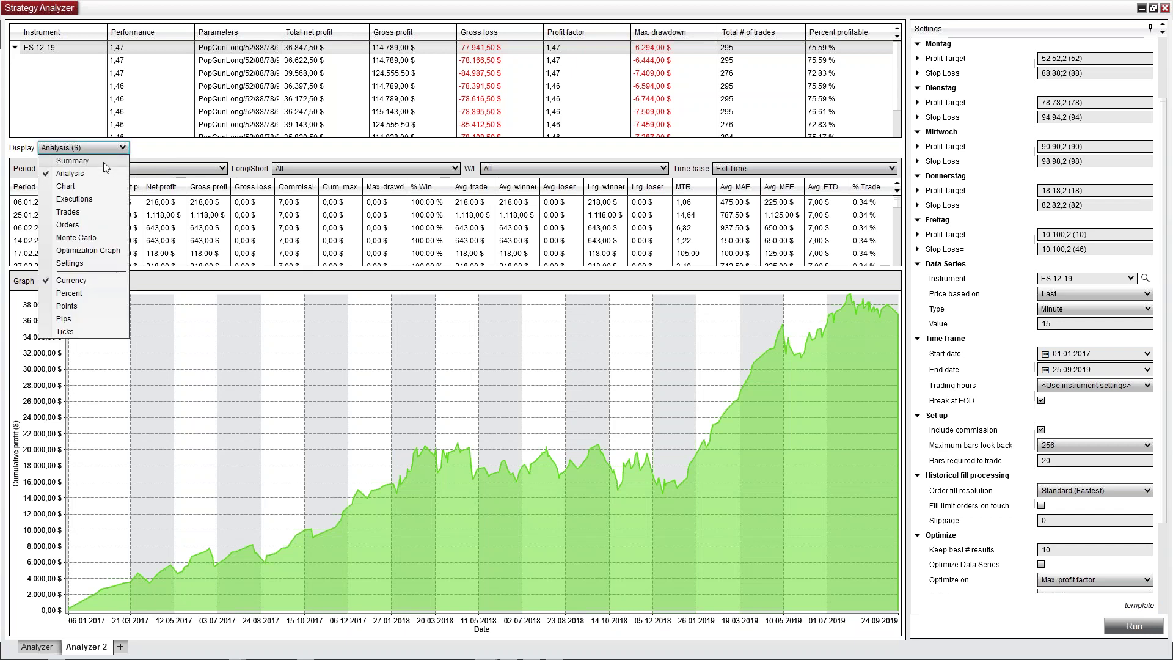
{"action": "left_click", "coordinate": [107, 158]}
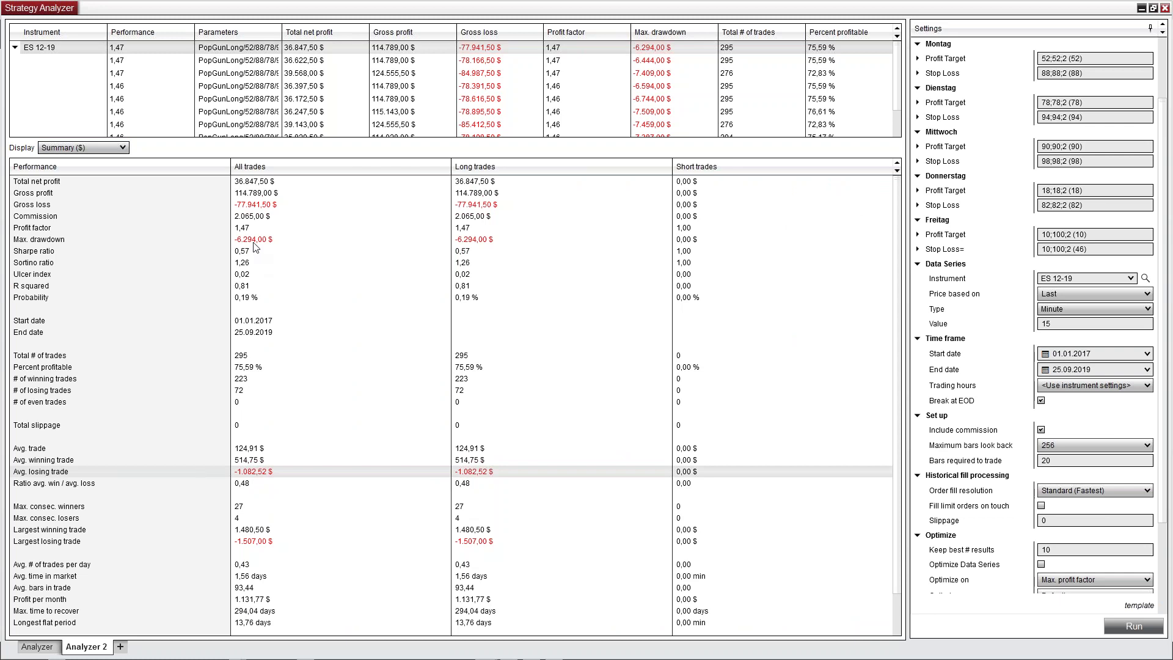
{"action": "left_click", "coordinate": [259, 183]}
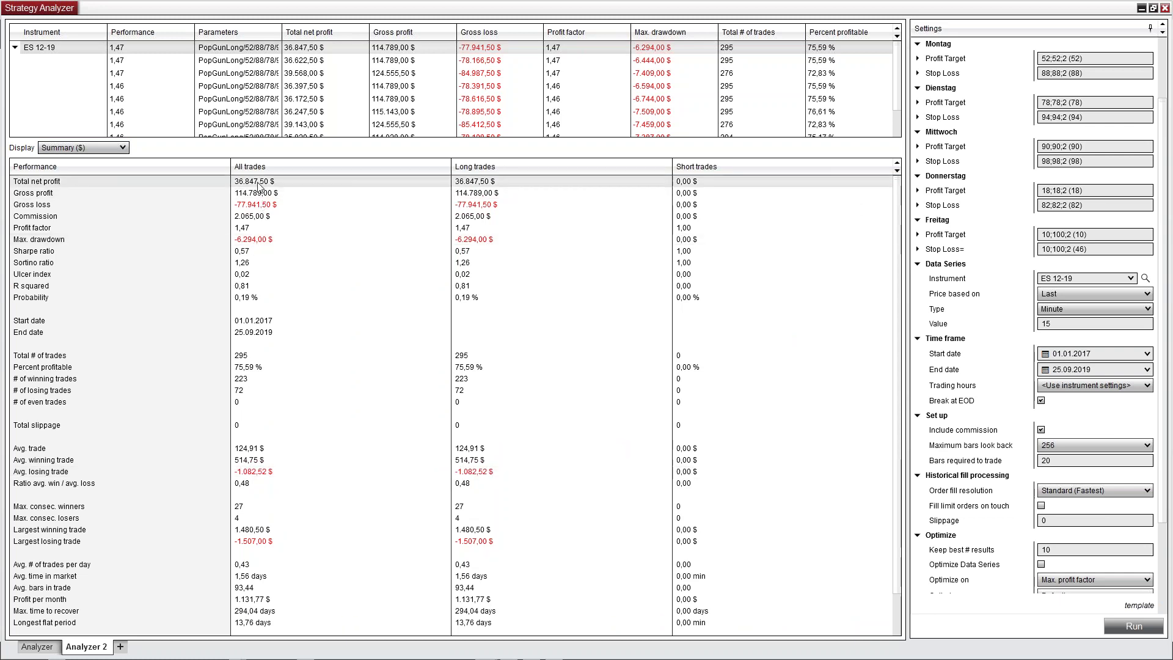
{"action": "left_click", "coordinate": [258, 243]}
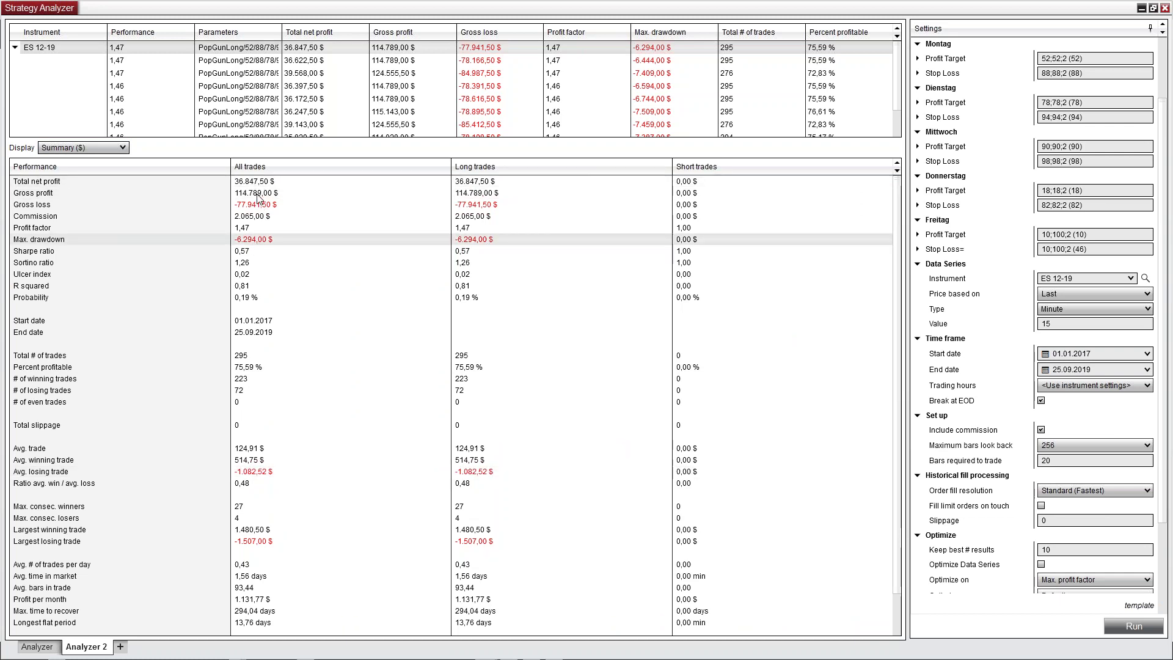
{"action": "left_click", "coordinate": [260, 186]}
{"action": "left_click", "coordinate": [261, 237]}
{"action": "left_click", "coordinate": [260, 183]}
{"action": "left_click", "coordinate": [267, 242]}
{"action": "scroll", "coordinate": [968, 371], "scroll_direction": "down", "scroll_amount": 4}
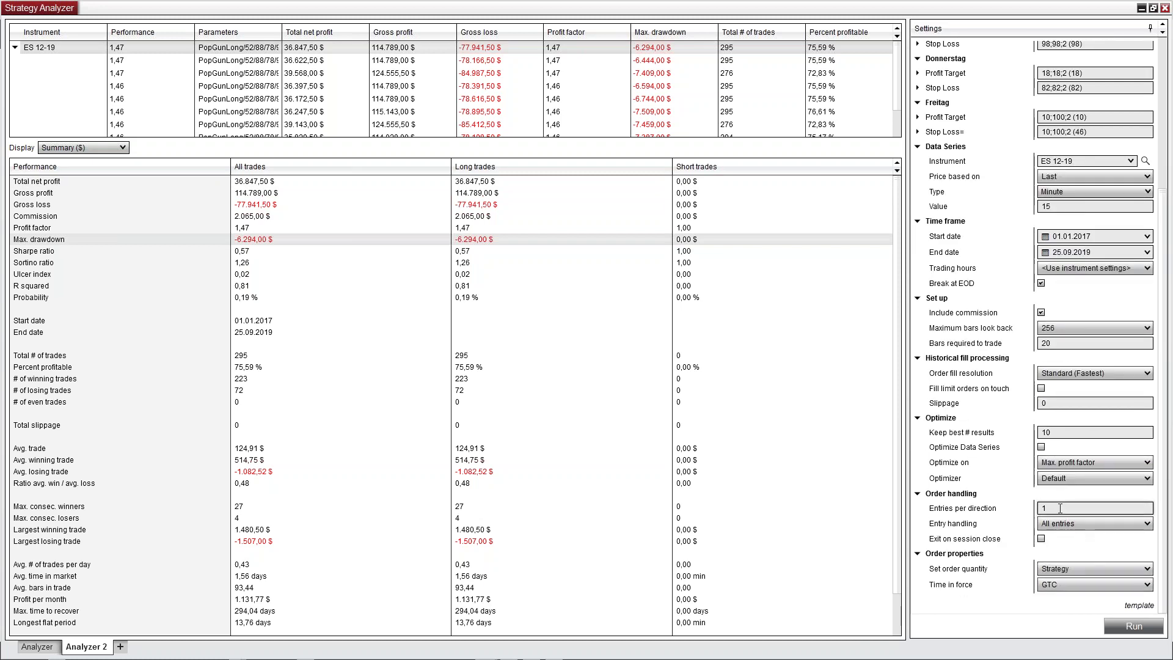
Expand Friday's profit target and stop loss to review their minimum, maximum and increment settings
{"action": "scroll", "coordinate": [1062, 507], "scroll_direction": "up", "scroll_amount": 7}
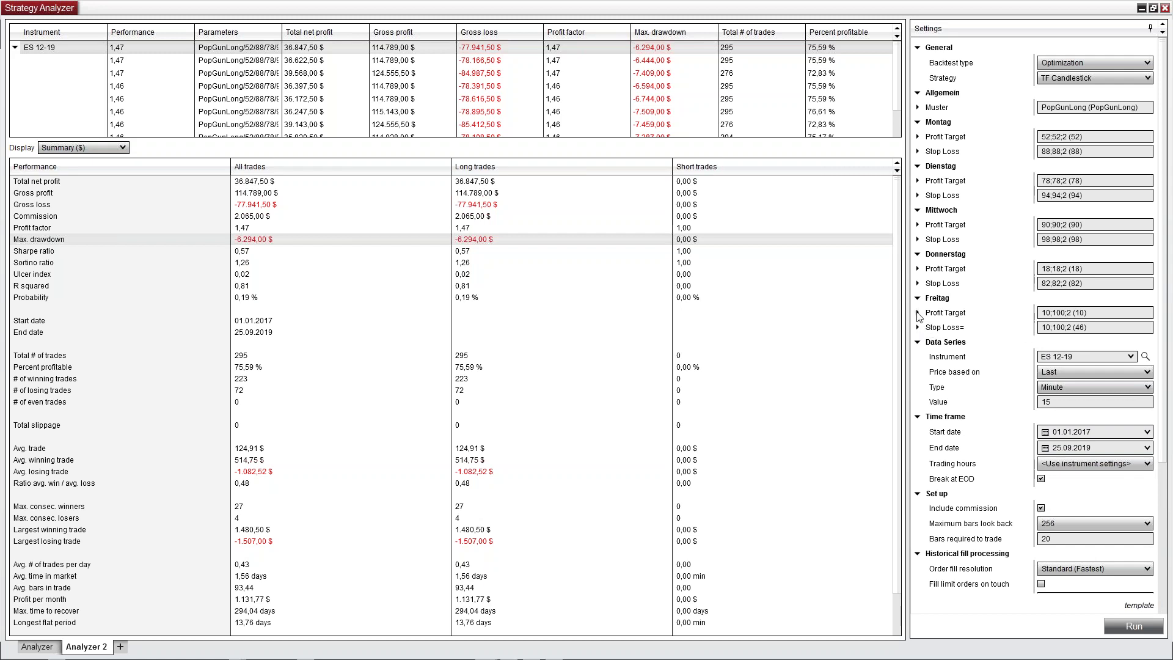
{"action": "left_click", "coordinate": [917, 313]}
{"action": "left_click", "coordinate": [917, 372]}
{"action": "left_click", "coordinate": [1060, 328]}
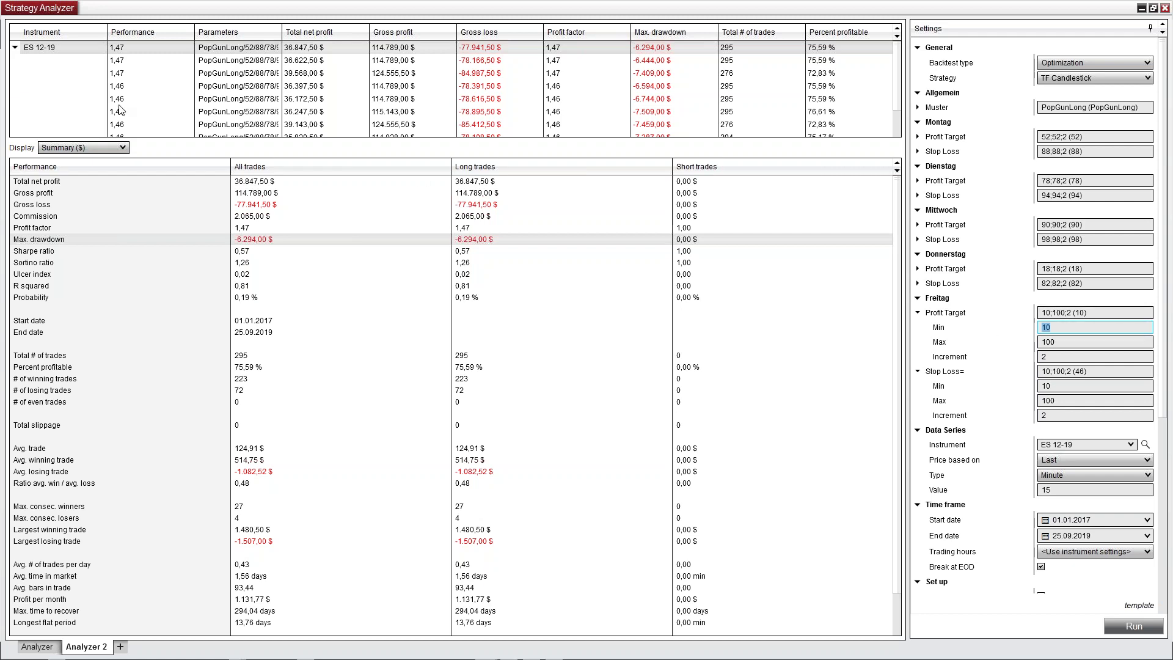
Display the best result's performance analysis grouped by day of week
{"action": "left_click", "coordinate": [108, 158]}
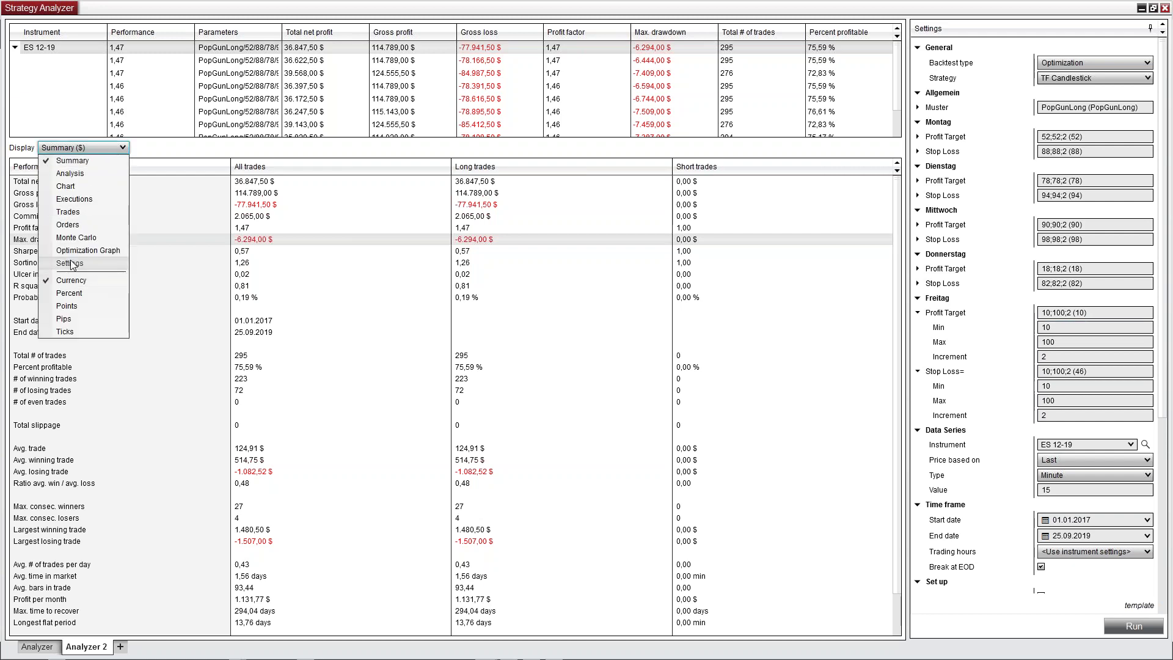
{"action": "left_click", "coordinate": [97, 175]}
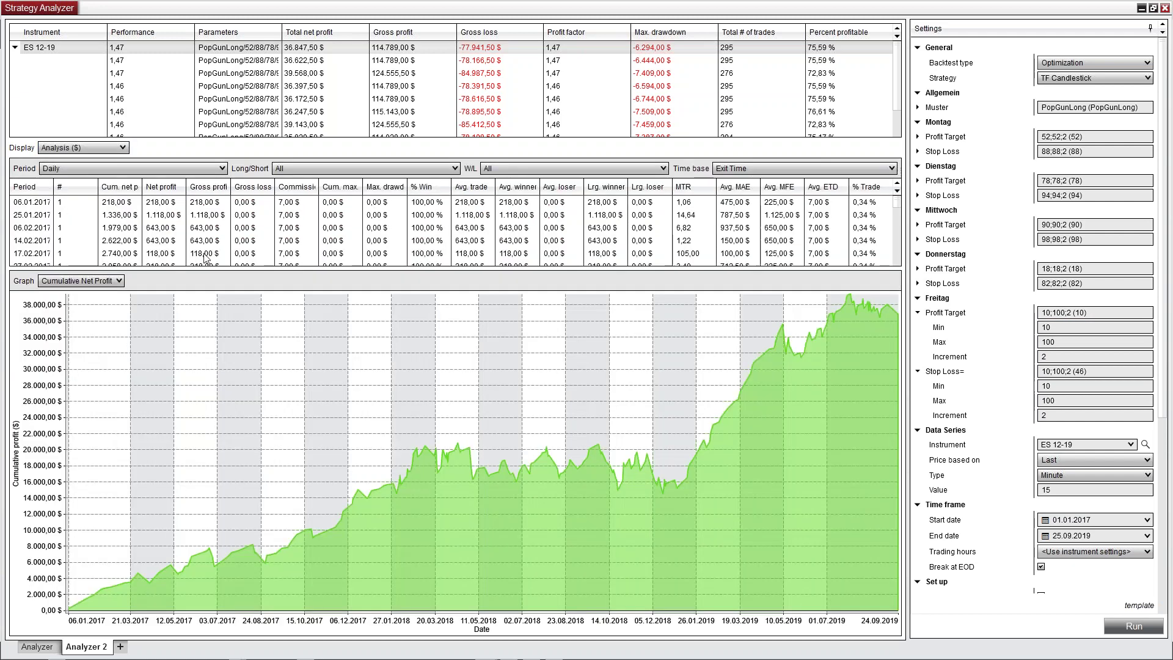
{"action": "left_click", "coordinate": [107, 169]}
{"action": "left_click", "coordinate": [120, 276]}
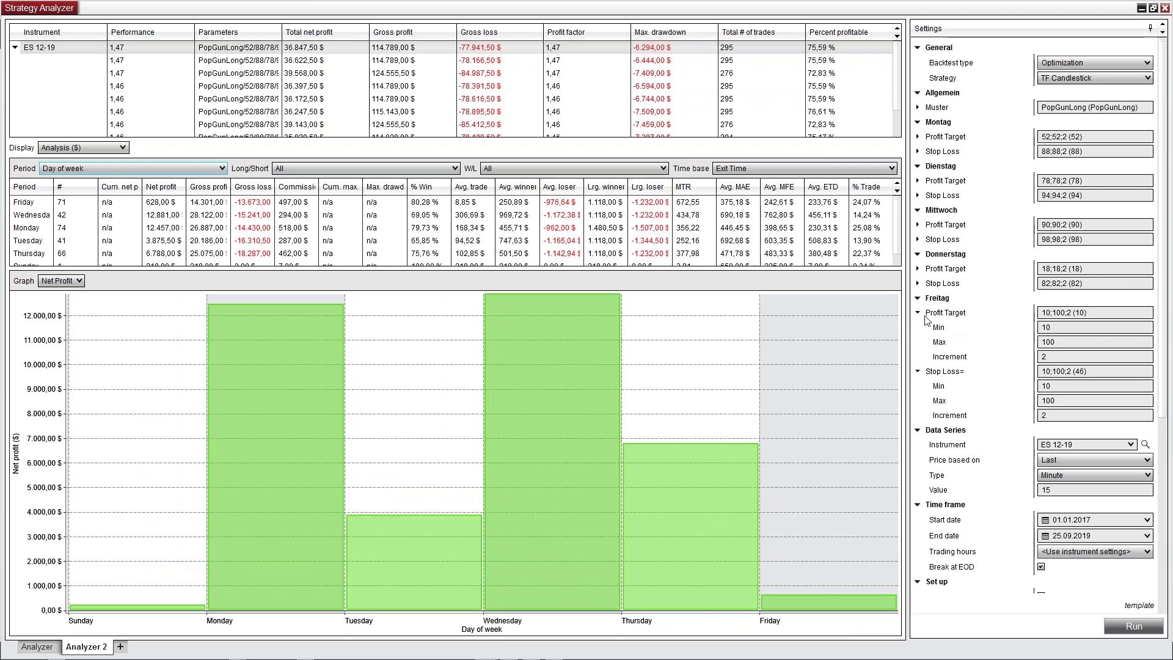
In a blank Editor document, note the optimized value pairs 52 88, 78 94, 90 98, 18 82 and 10 46, and move the window away
{"action": "mouse_move", "coordinate": [343, 359]}
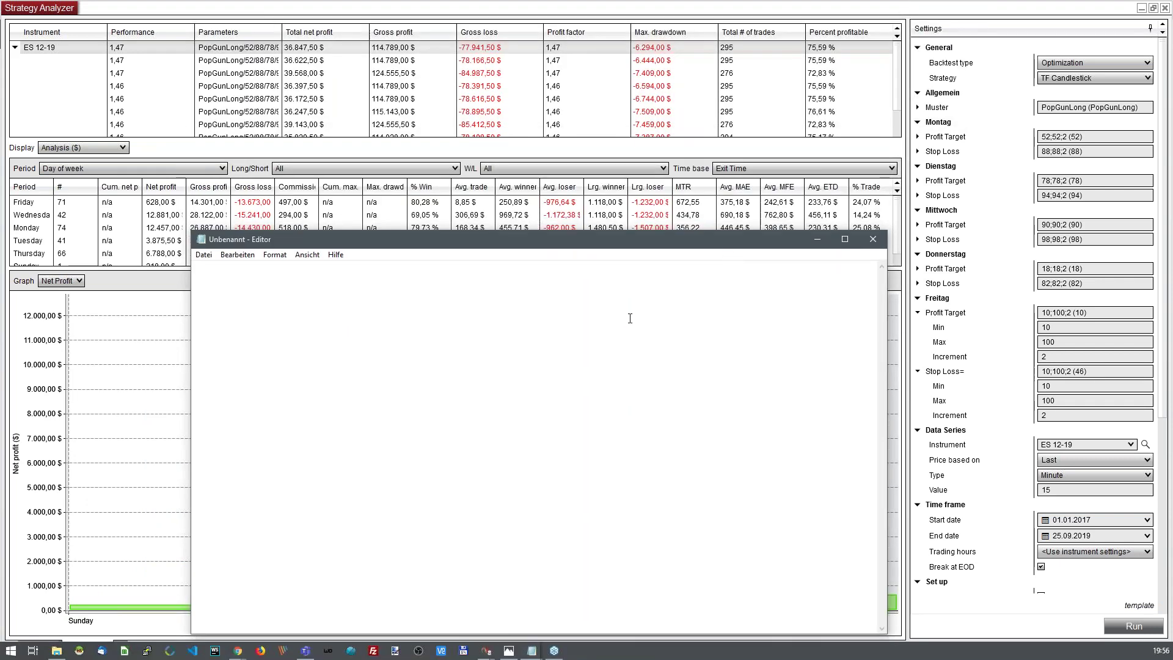
{"action": "type", "text": "52 8"}
{"action": "type", "text": "8 78"}
{"action": "type", "text": " 94"}
{"action": "key", "text": "Return"}
{"action": "type", "text": "90 98"}
{"action": "key", "text": "Return"}
{"action": "type", "text": "18 82"}
{"action": "key", "text": "Return"}
{"action": "type", "text": "10 456"}
{"action": "left_click", "coordinate": [873, 238]}
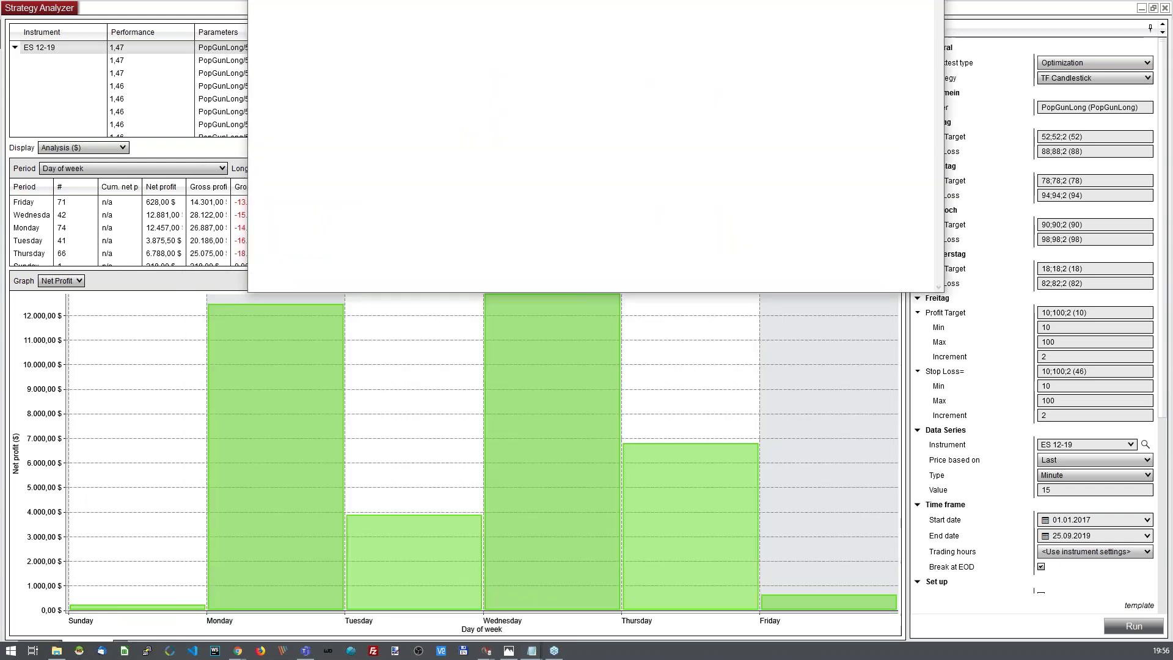
Change the backtest type from Optimization to Backtest and base the weekday analysis on Entry Time
{"action": "left_click", "coordinate": [1065, 64]}
{"action": "left_click", "coordinate": [1057, 76]}
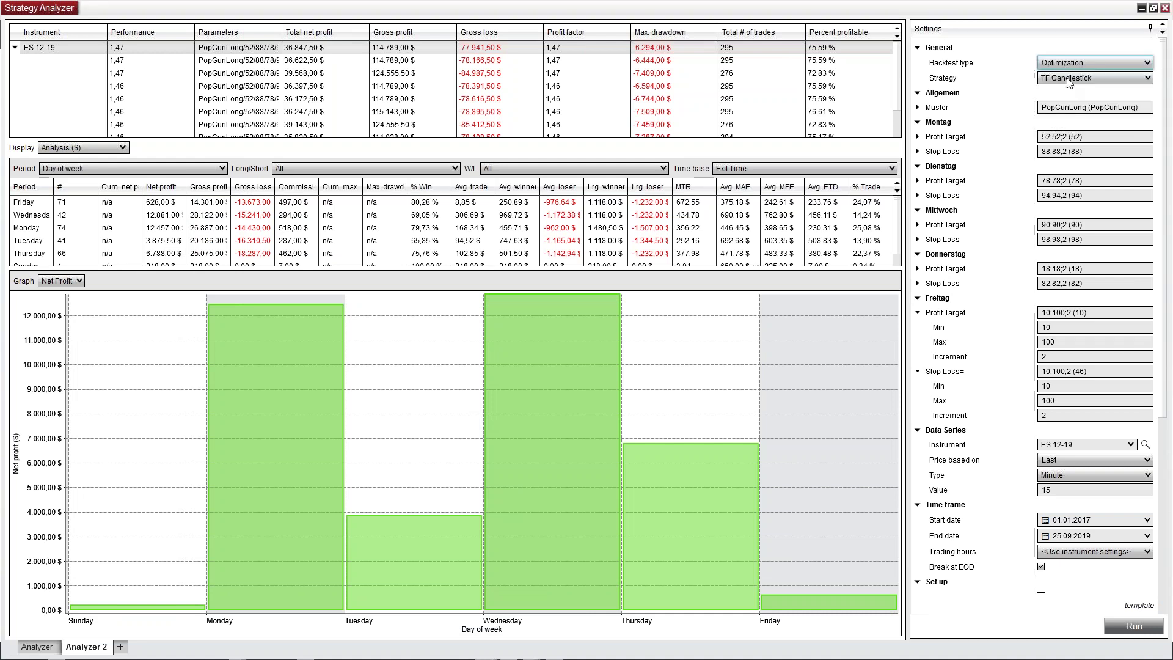
{"action": "left_click", "coordinate": [1060, 139]}
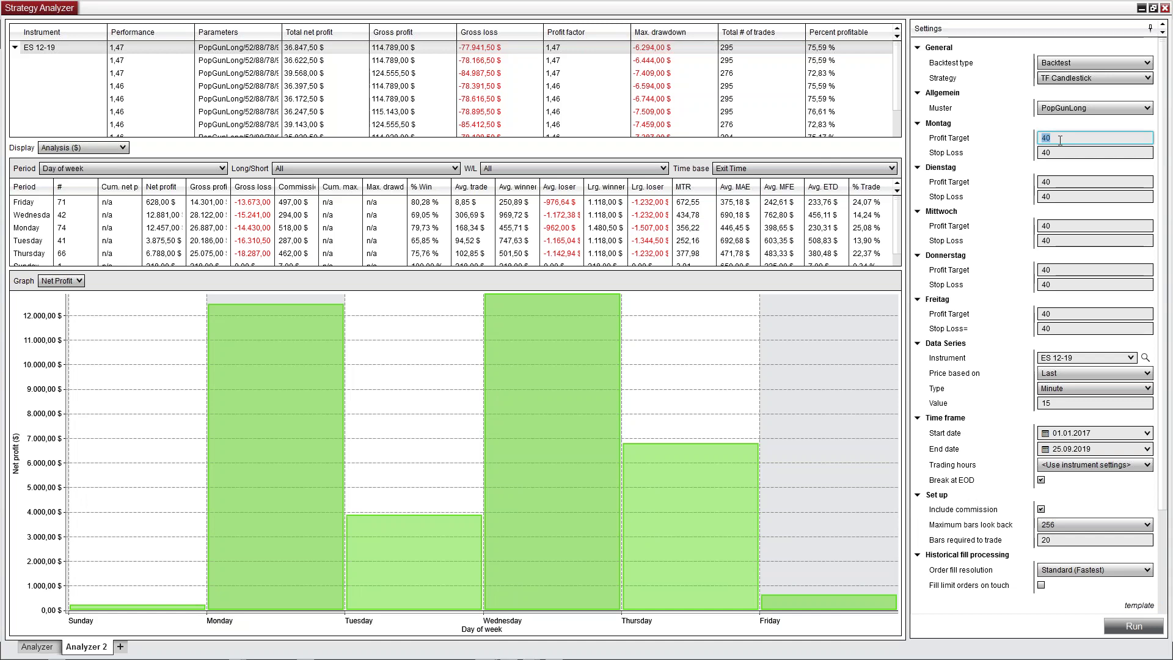
{"action": "left_click", "coordinate": [819, 170]}
{"action": "left_click", "coordinate": [807, 194]}
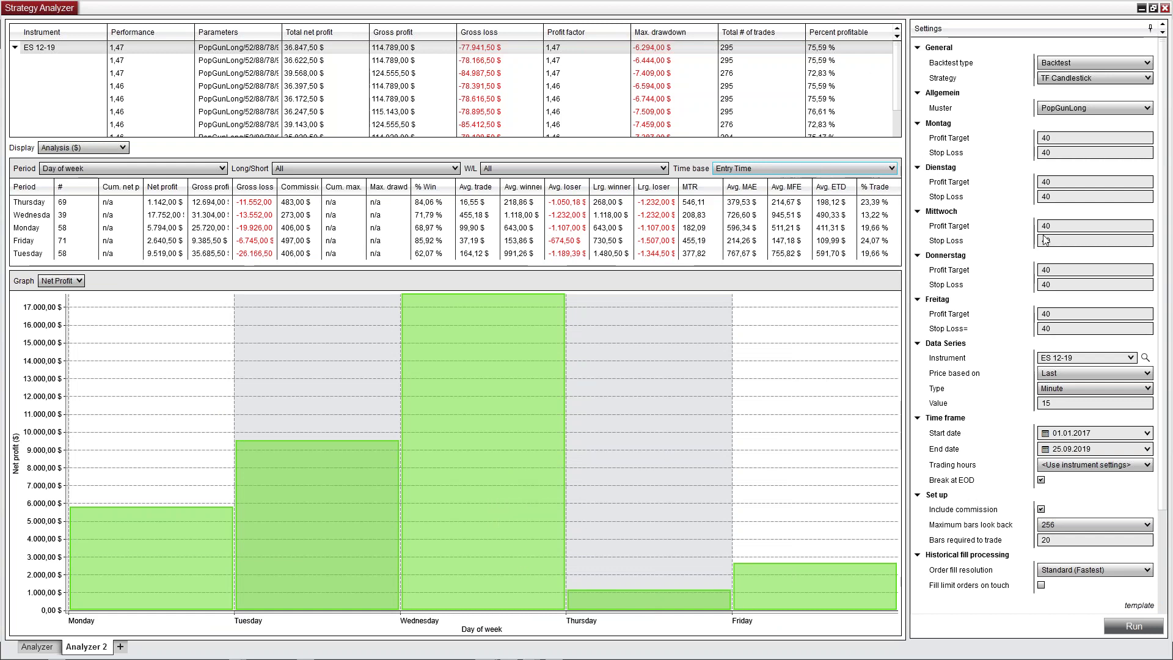
Set Monday's profit target to 52 and stop loss to 88, and Tuesday's profit target to 78 and stop loss to 94
{"action": "left_click", "coordinate": [1066, 137]}
{"action": "type", "text": "5288"}
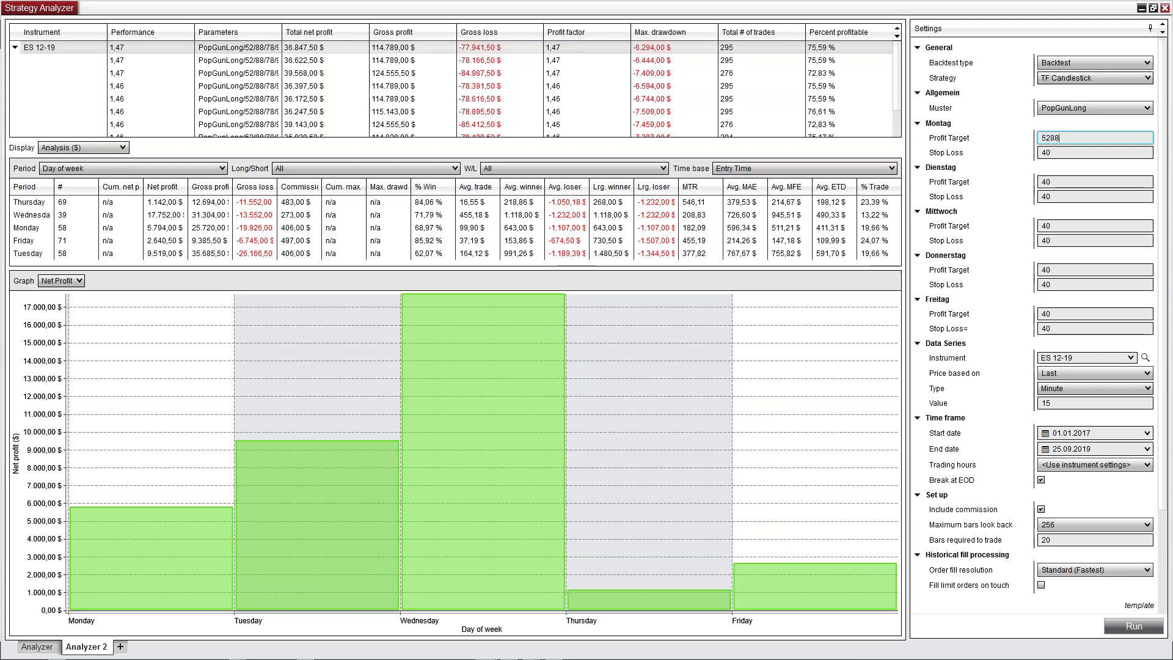
{"action": "left_click", "coordinate": [1040, 152]}
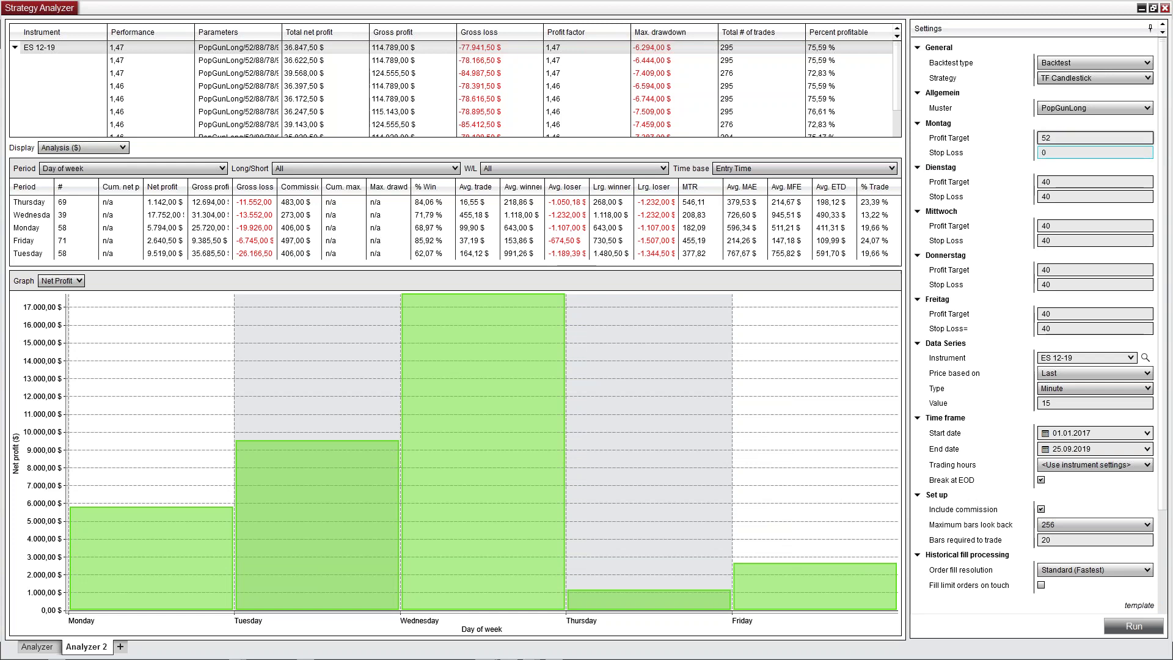
{"action": "type", "text": "88"}
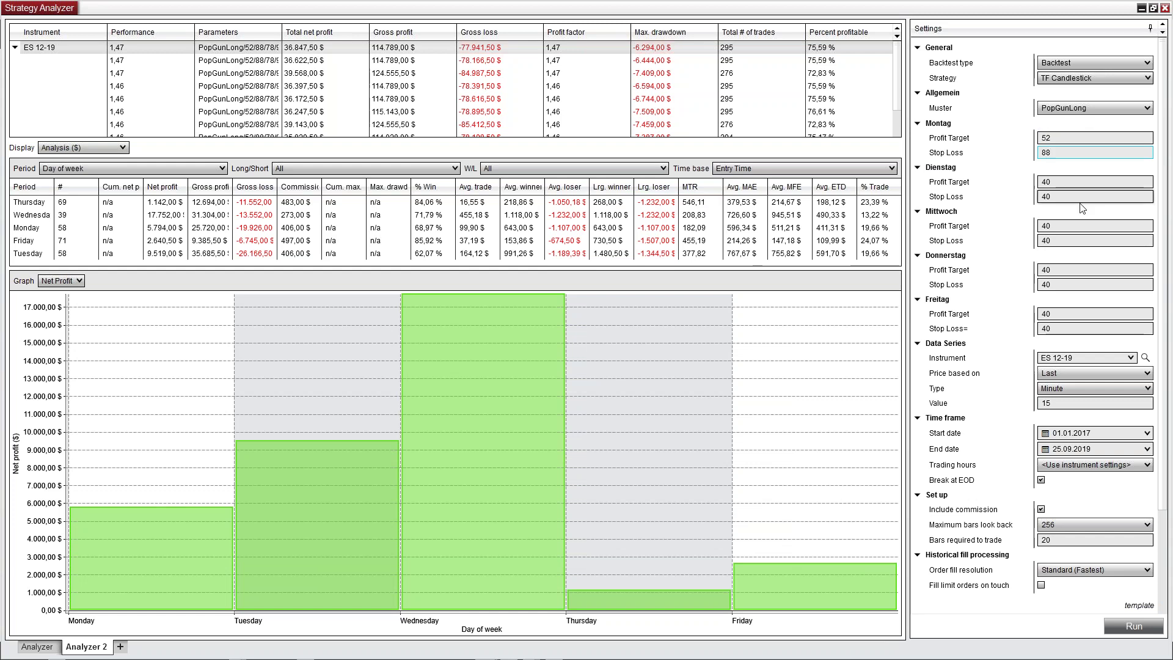
{"action": "key", "text": "Tab"}
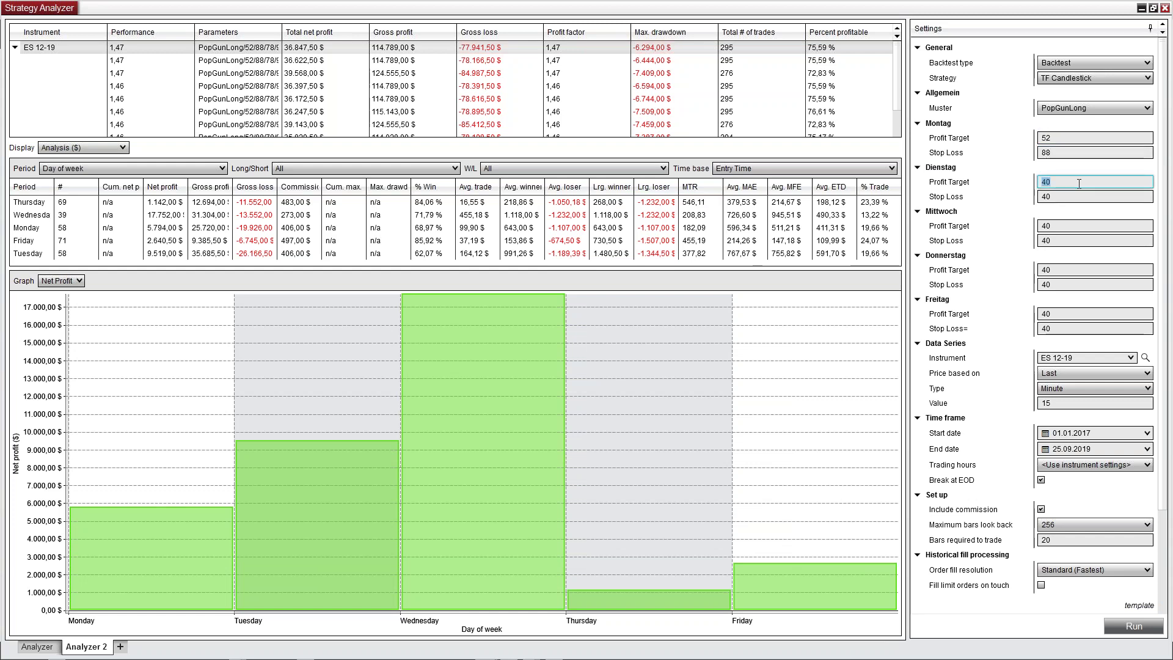
{"action": "type", "text": "78"}
{"action": "key", "text": "Tab"}
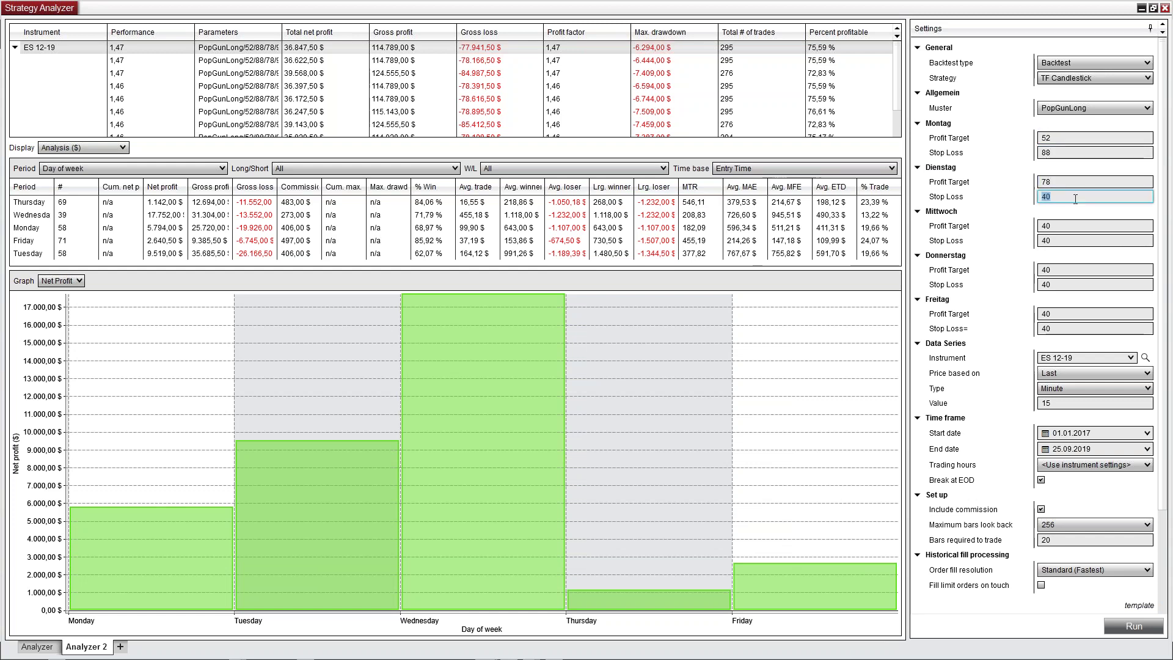
{"action": "type", "text": "94"}
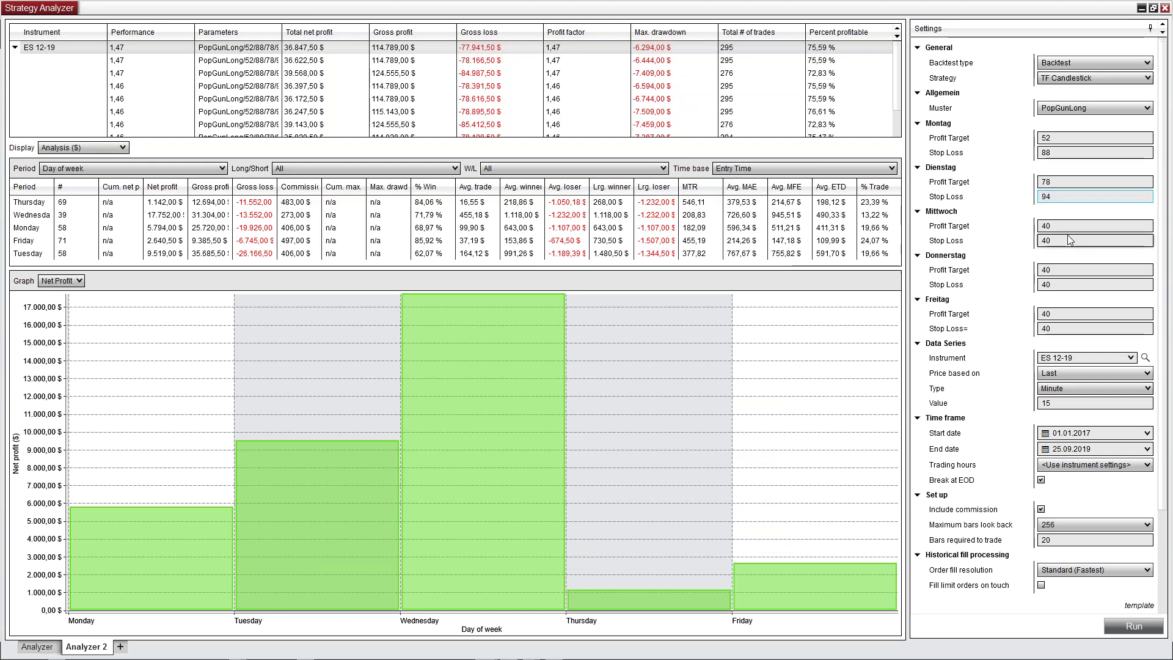
Set Wednesday's profit target to 90 and stop loss to 98
{"action": "key", "text": "Tab"}
{"action": "type", "text": "9"}
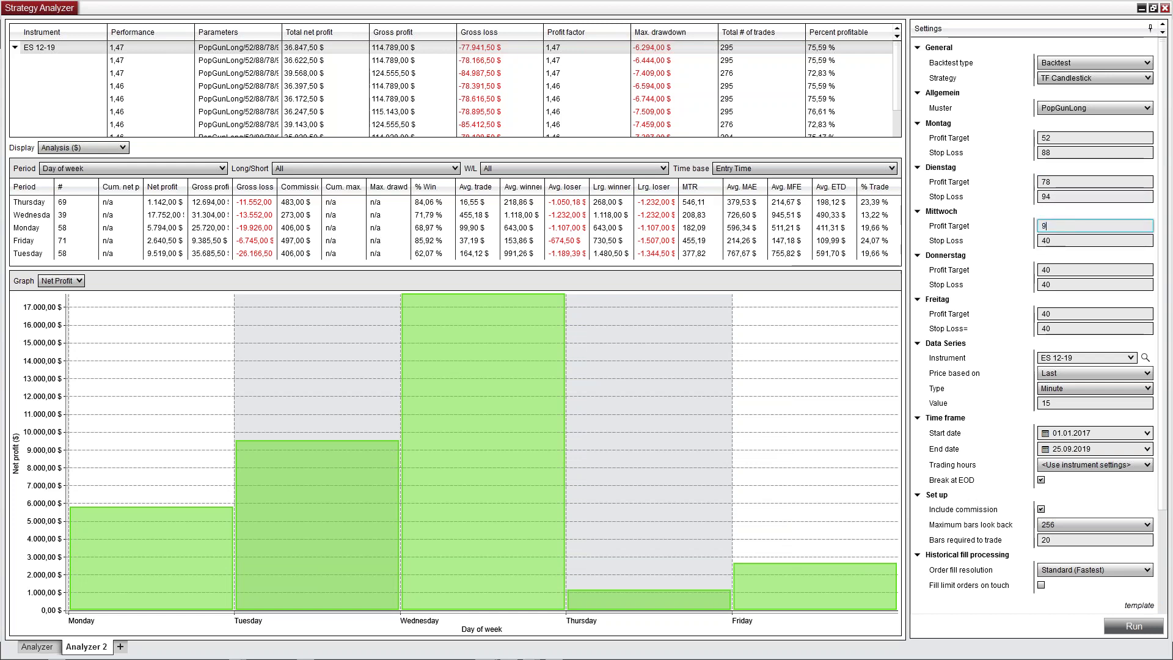
{"action": "key", "text": "Tab"}
{"action": "key", "text": "Delete"}
{"action": "key", "text": "Delete"}
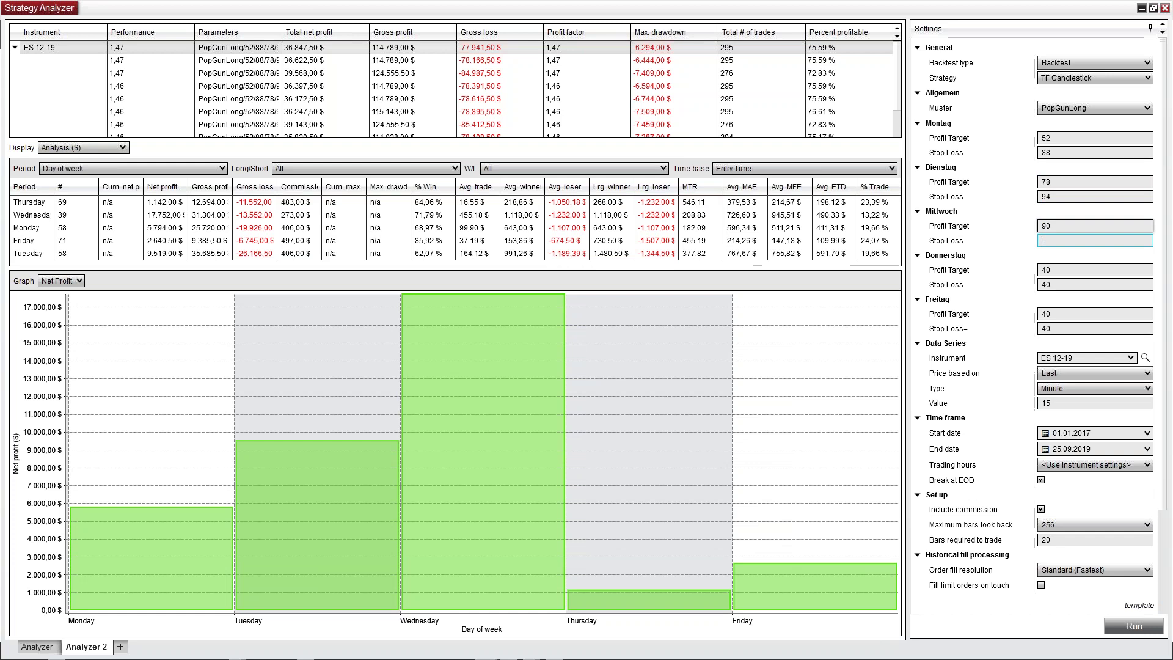
Set both Thursday's profit target and stop loss to 0
{"action": "left_click", "coordinate": [1070, 269]}
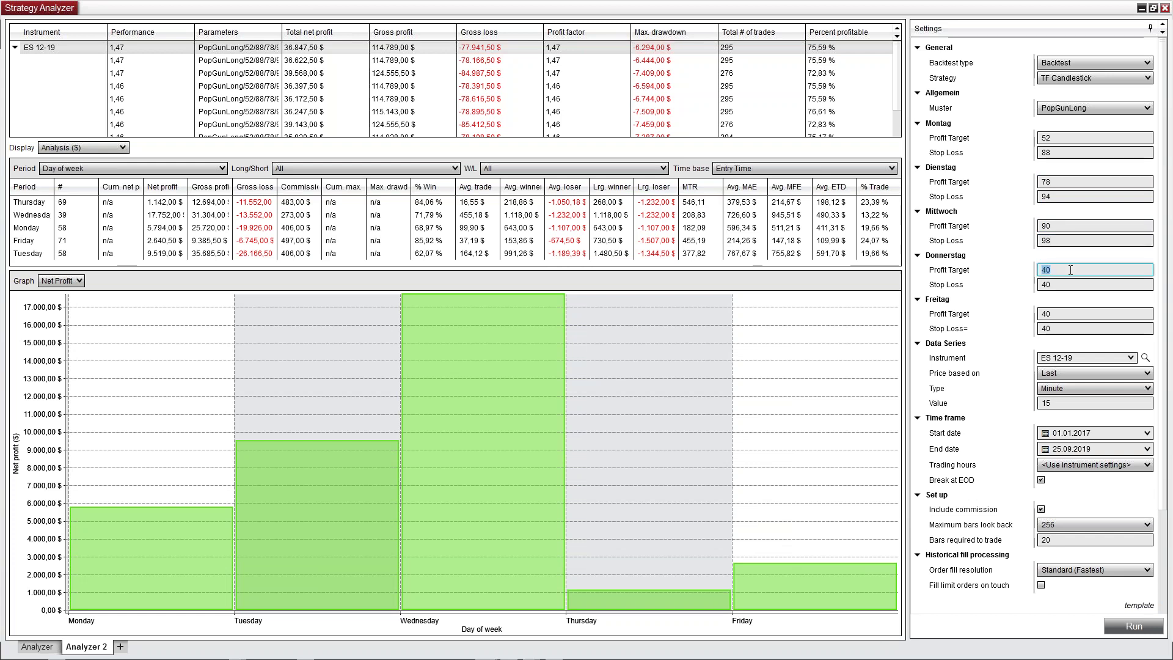
{"action": "type", "text": "0"}
{"action": "key", "text": "Tab"}
{"action": "key", "text": "Delete"}
{"action": "key", "text": "Delete"}
{"action": "type", "text": "0"}
Set Friday's profit target to 10 and stop loss to 46, and run the backtest
{"action": "left_click", "coordinate": [1061, 314]}
{"action": "key", "text": "Delete"}
{"action": "key", "text": "Delete"}
{"action": "type", "text": "10"}
{"action": "key", "text": "Tab"}
{"action": "key", "text": "Delete"}
{"action": "key", "text": "Delete"}
{"action": "type", "text": "46"}
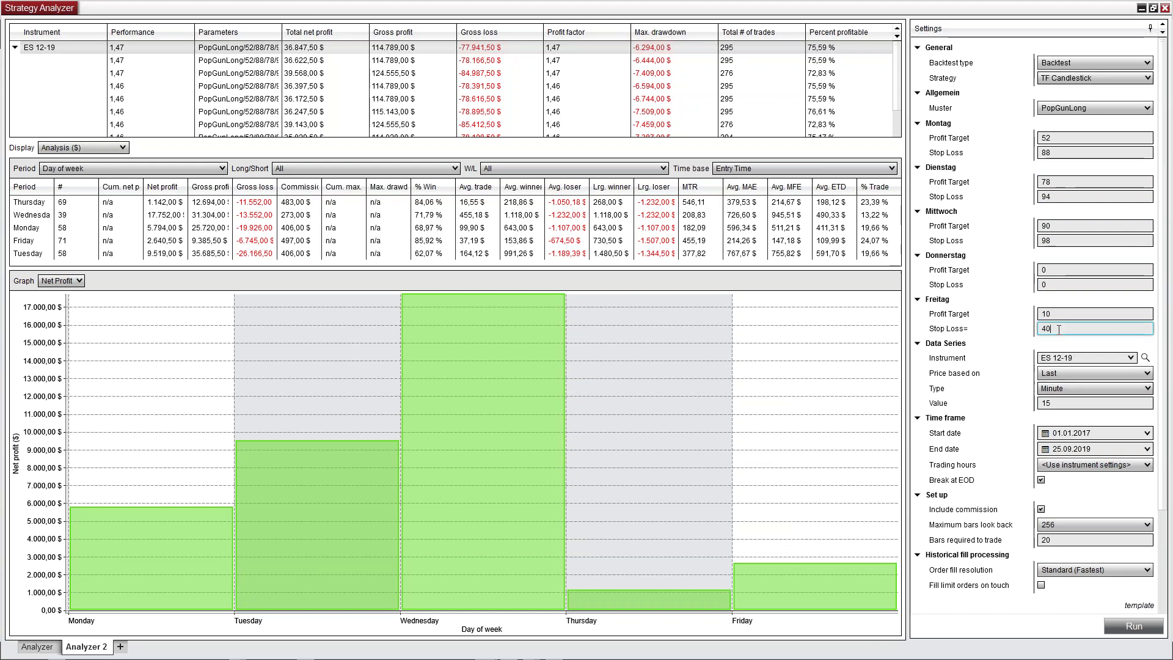
{"action": "left_click", "coordinate": [1134, 626]}
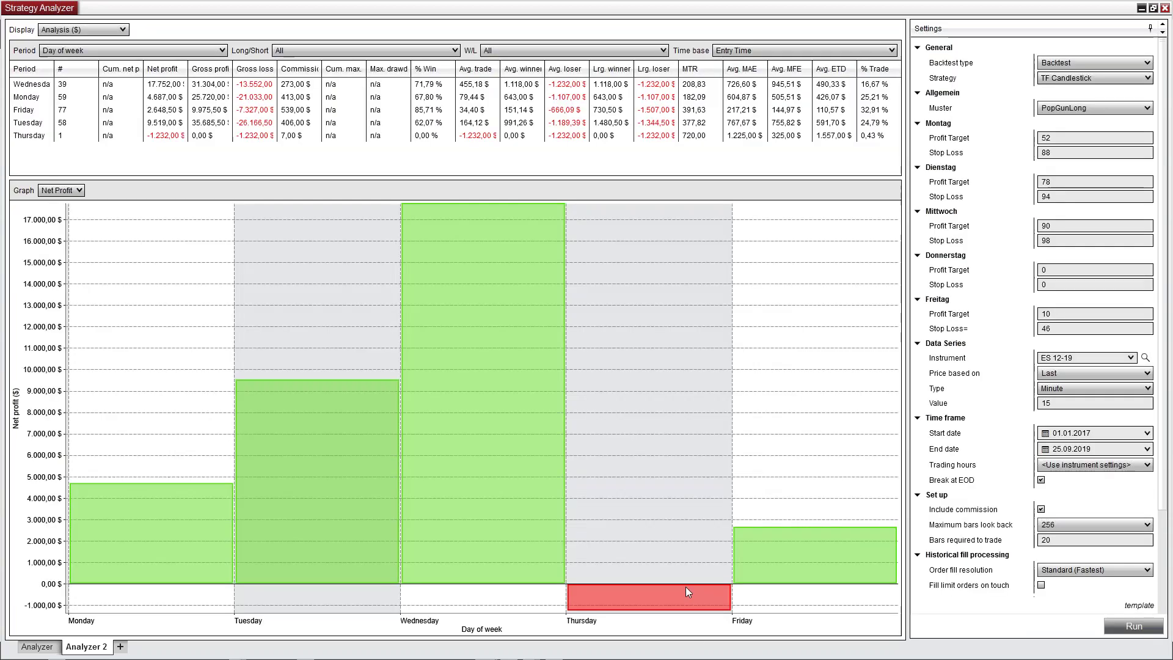
Examine the Thursday row in the backtest's day-of-week results
{"action": "mouse_move", "coordinate": [670, 603]}
{"action": "left_click", "coordinate": [83, 136]}
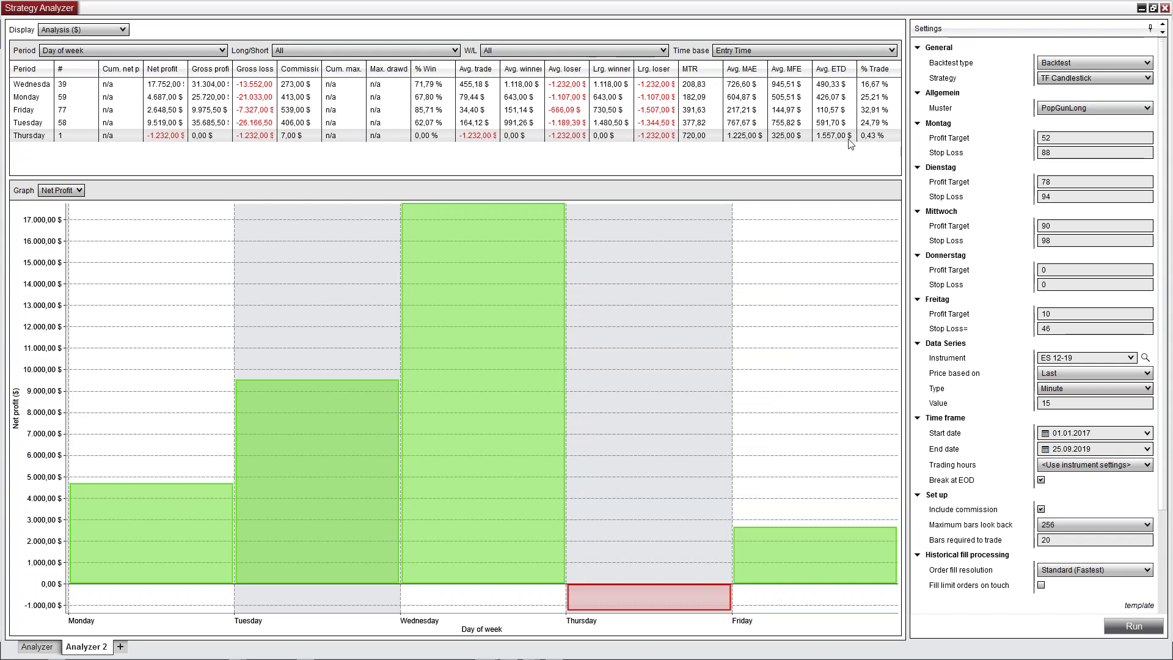
{"action": "right_click", "coordinate": [184, 141]}
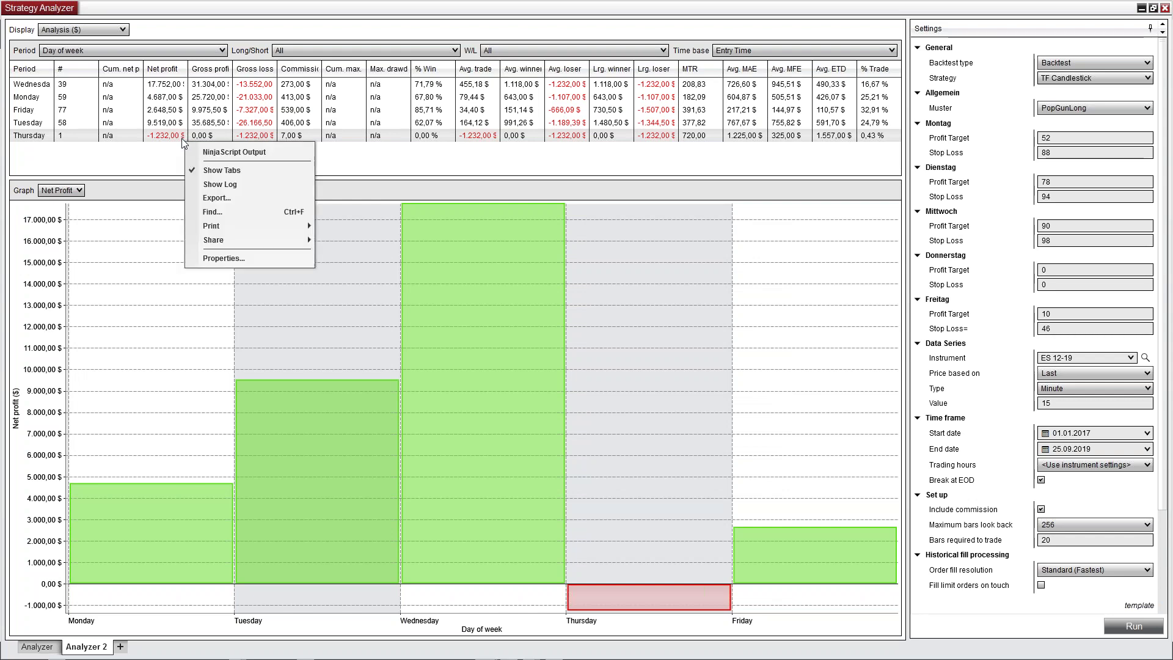
{"action": "left_click", "coordinate": [143, 174]}
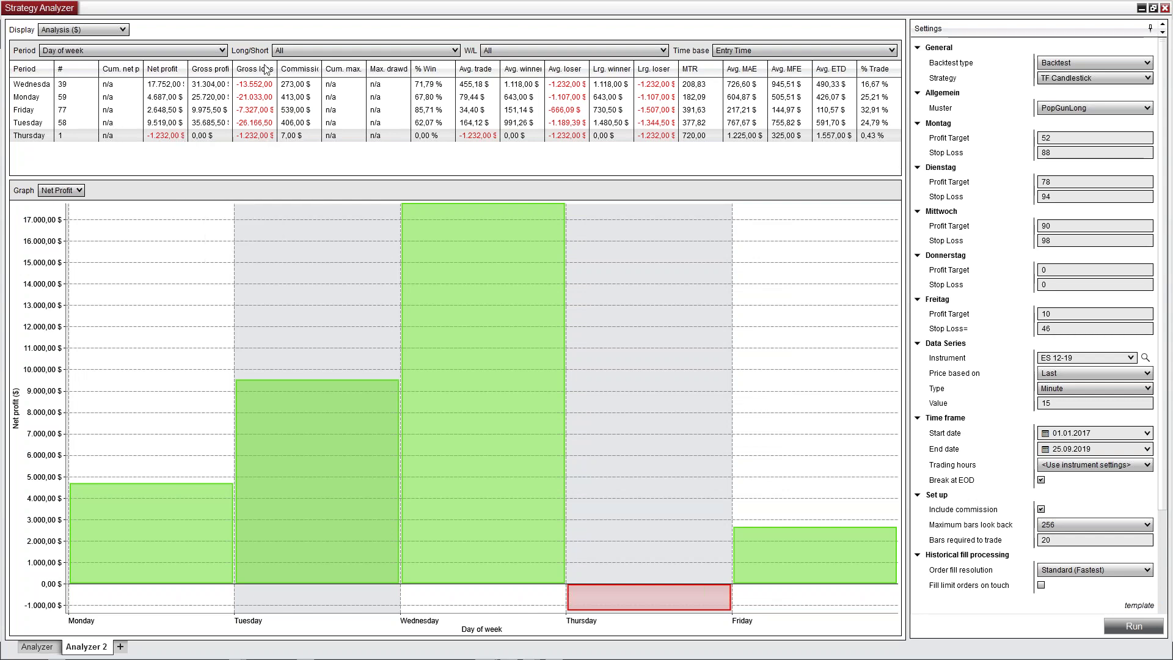
{"action": "left_click", "coordinate": [113, 51]}
{"action": "left_click", "coordinate": [255, 125]}
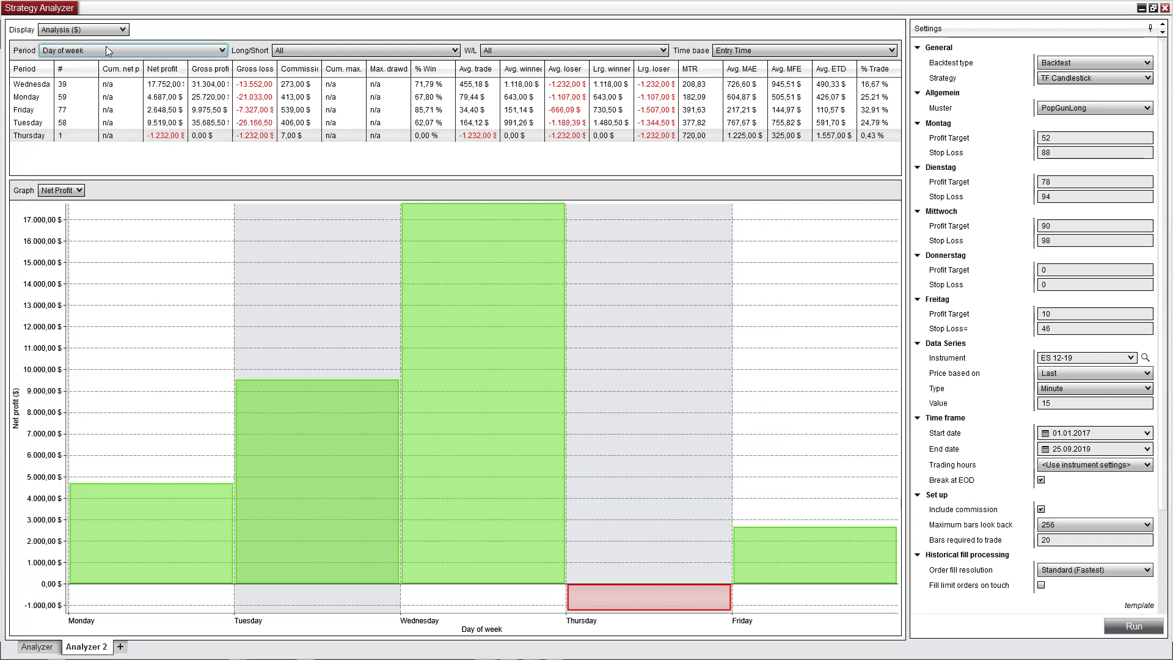
Look through the list of individual trades, and return to the day-of-week analysis to recheck Thursday
{"action": "left_click", "coordinate": [83, 29]}
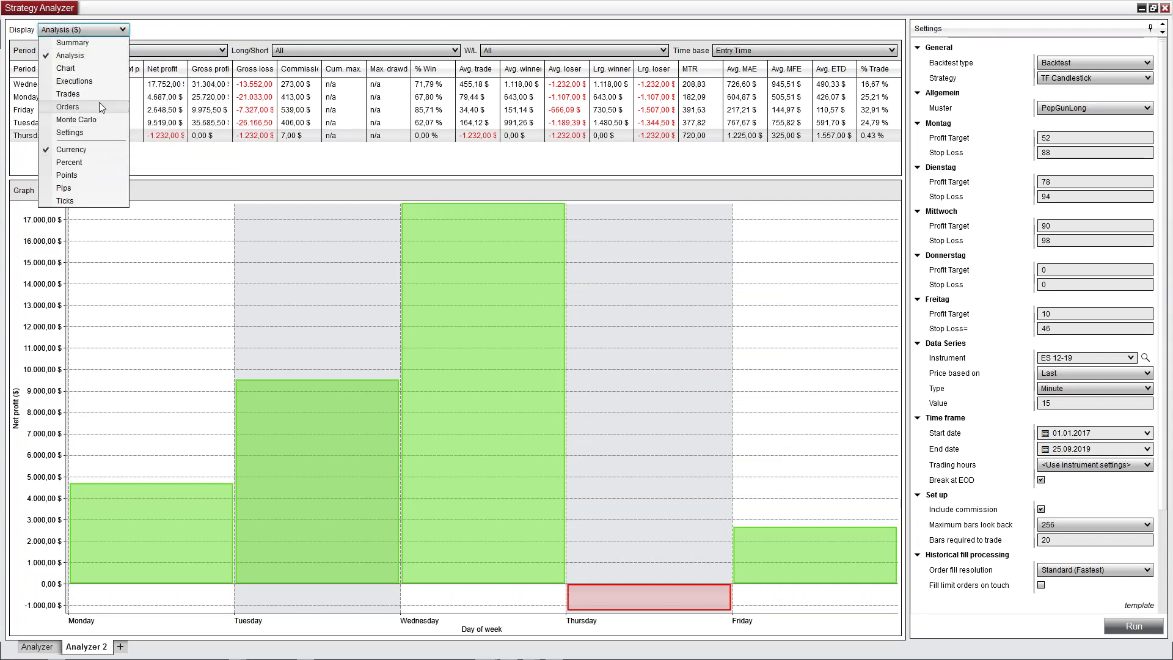
{"action": "left_click", "coordinate": [204, 152]}
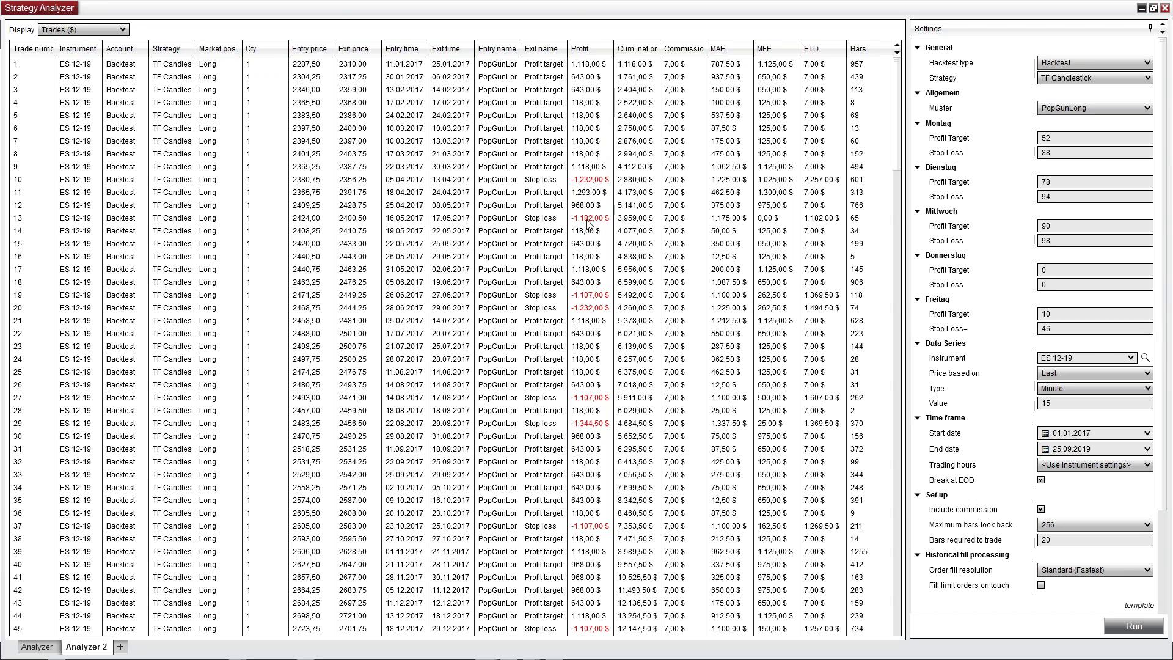
{"action": "left_click", "coordinate": [78, 32]}
{"action": "left_click", "coordinate": [73, 56]}
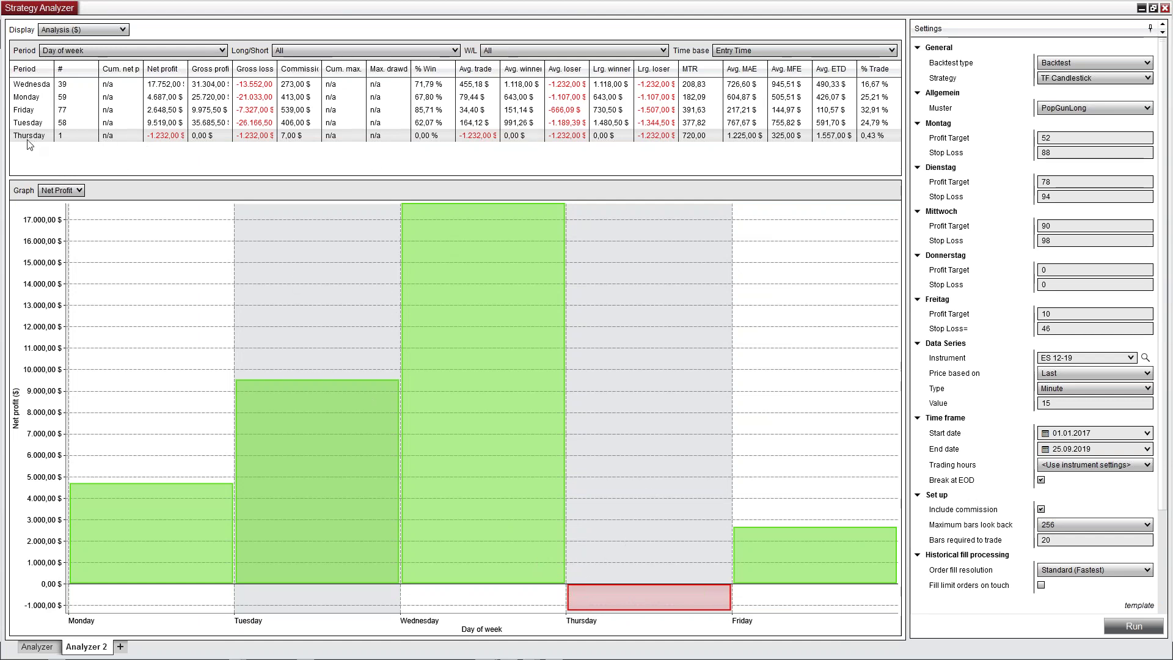
{"action": "right_click", "coordinate": [203, 141]}
{"action": "left_click", "coordinate": [109, 175]}
Set both Friday's profit target and stop loss to 0 and rerun the backtest
{"action": "left_click", "coordinate": [1057, 285]}
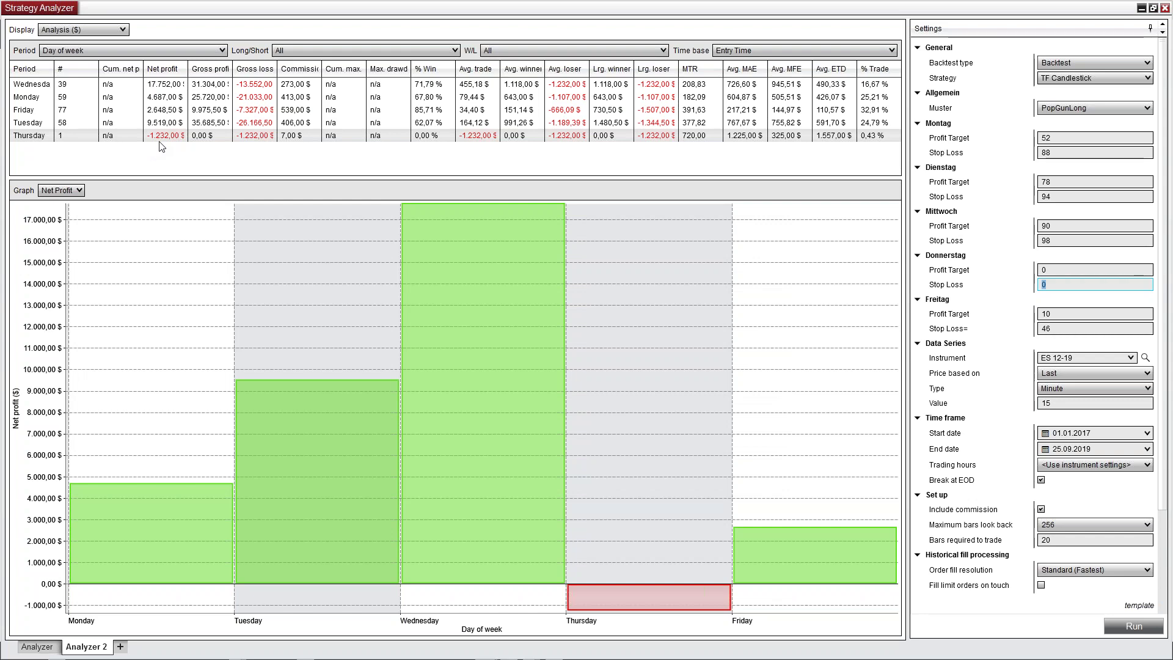
{"action": "left_click", "coordinate": [1059, 315]}
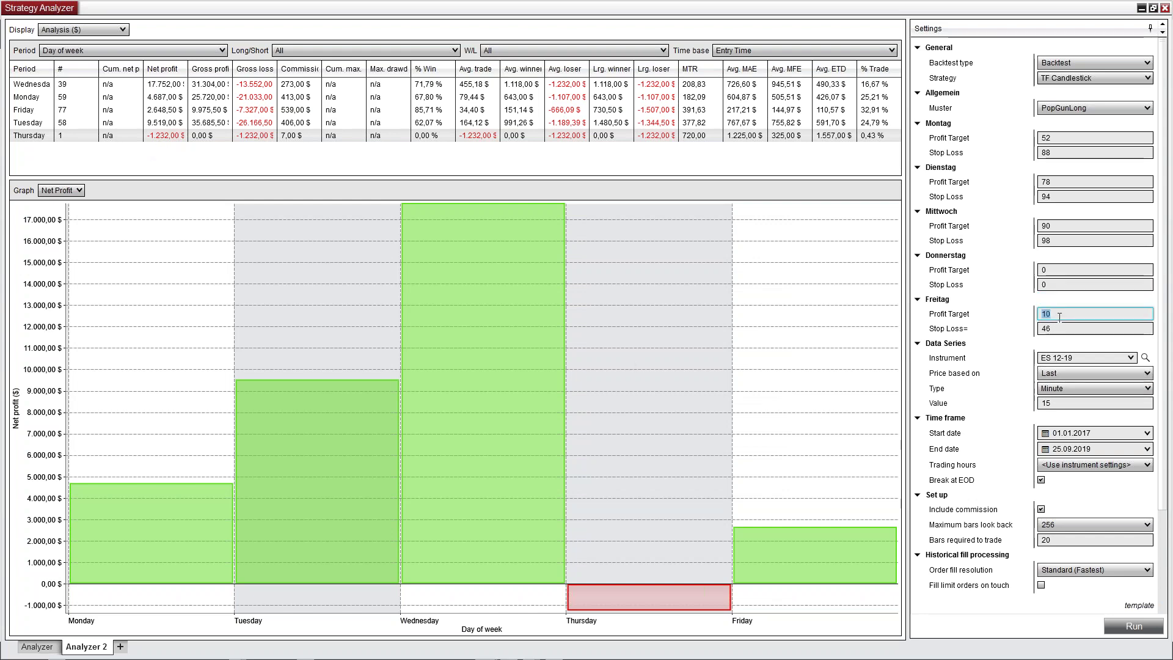
{"action": "left_click", "coordinate": [1070, 330]}
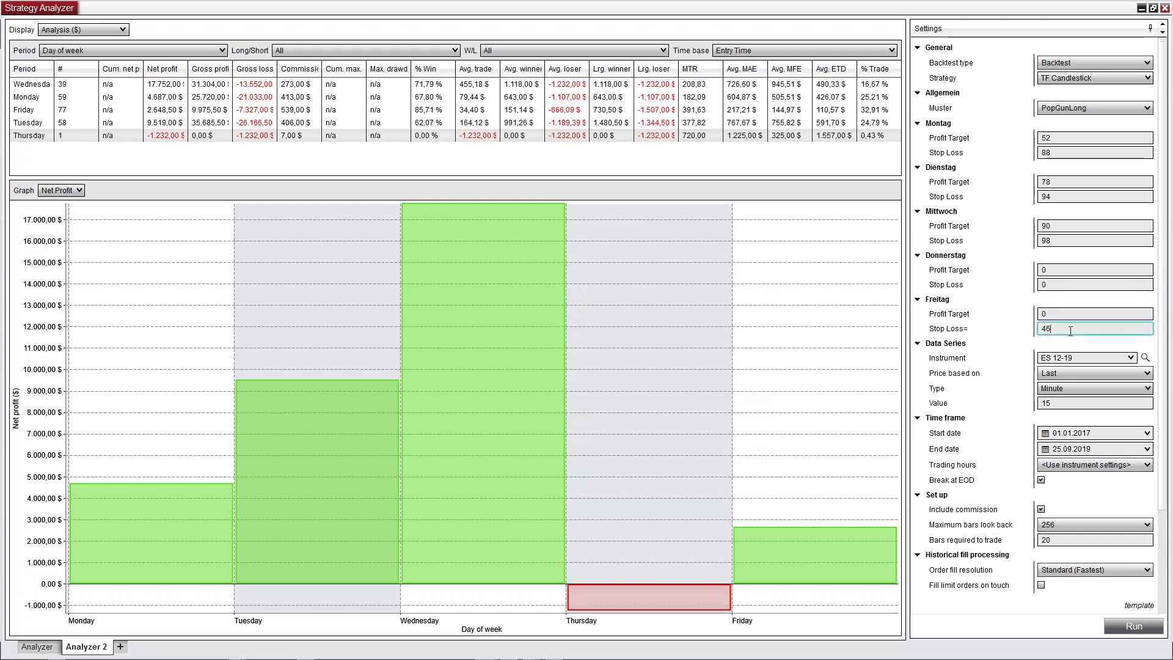
{"action": "left_click", "coordinate": [1135, 626]}
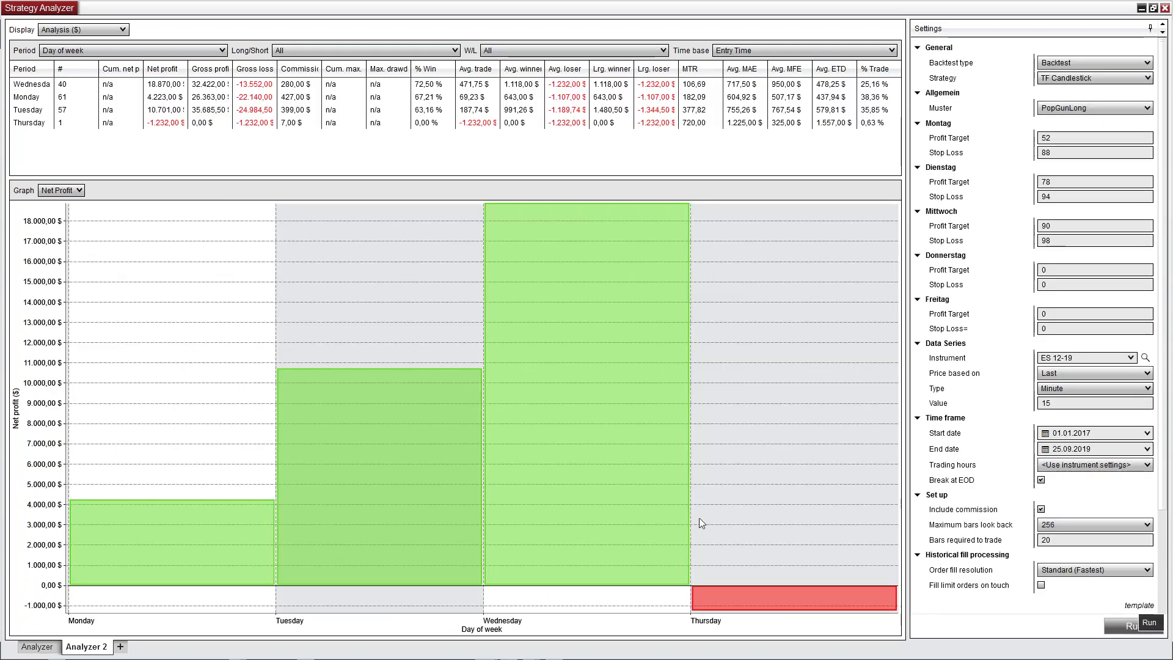
Switch the backtest analysis to the Daily period and graph the Cumulative Net Profit
{"action": "left_click", "coordinate": [72, 190]}
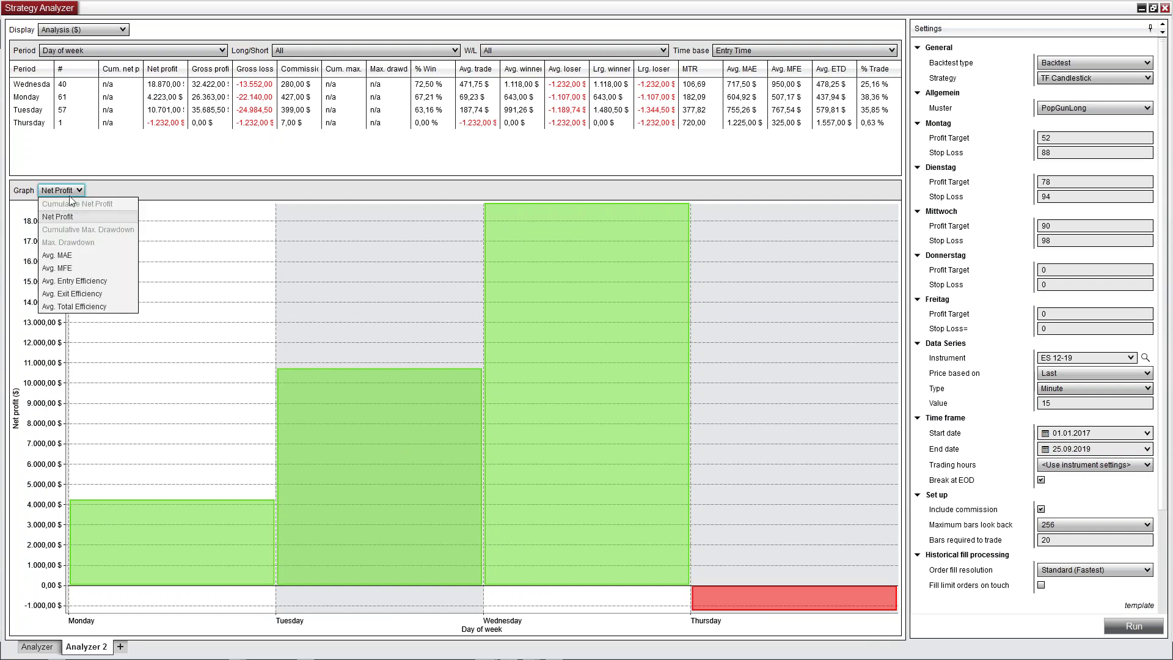
{"action": "left_click", "coordinate": [69, 52]}
{"action": "left_click", "coordinate": [69, 52]}
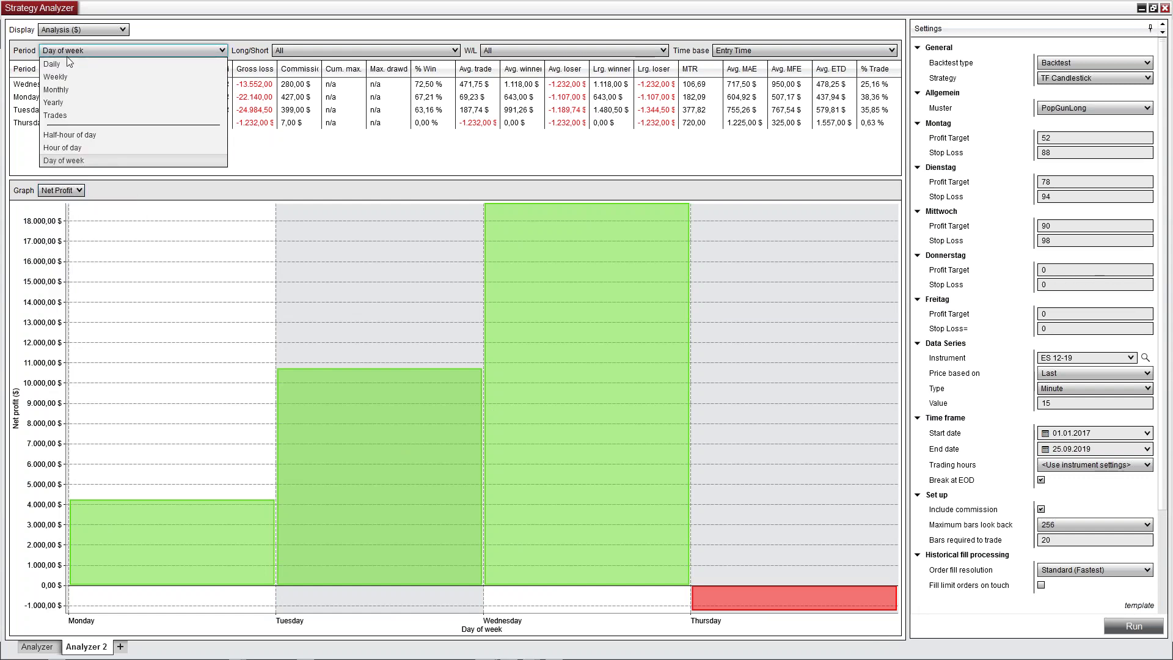
{"action": "left_click", "coordinate": [69, 64]}
{"action": "left_click", "coordinate": [61, 190]}
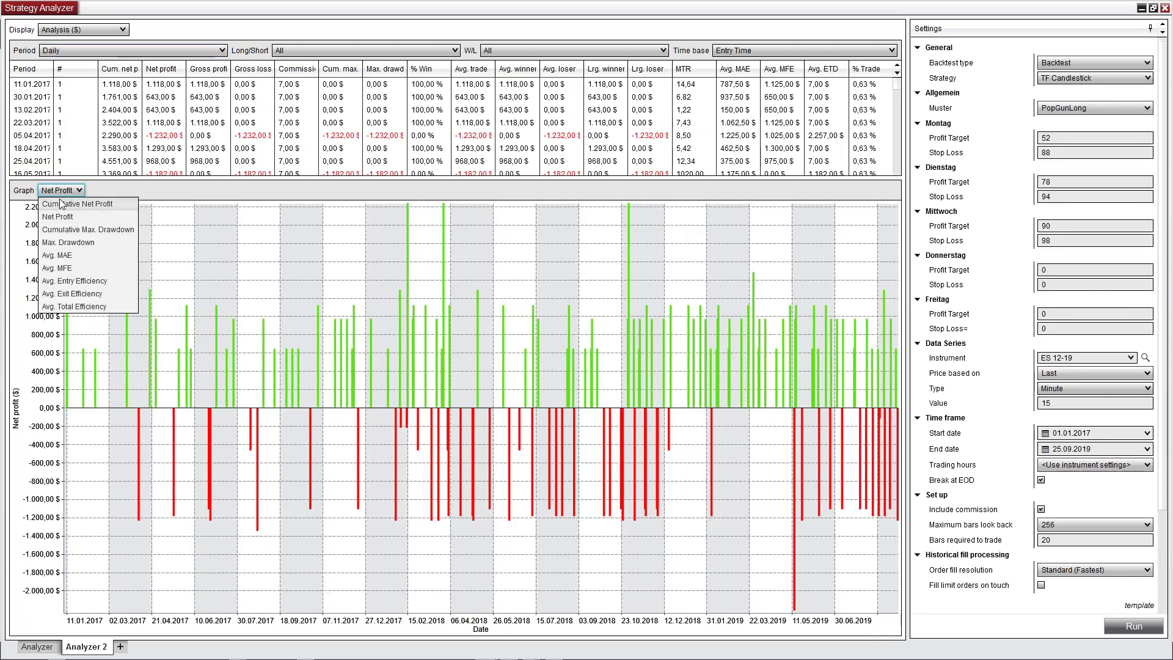
{"action": "left_click", "coordinate": [61, 206]}
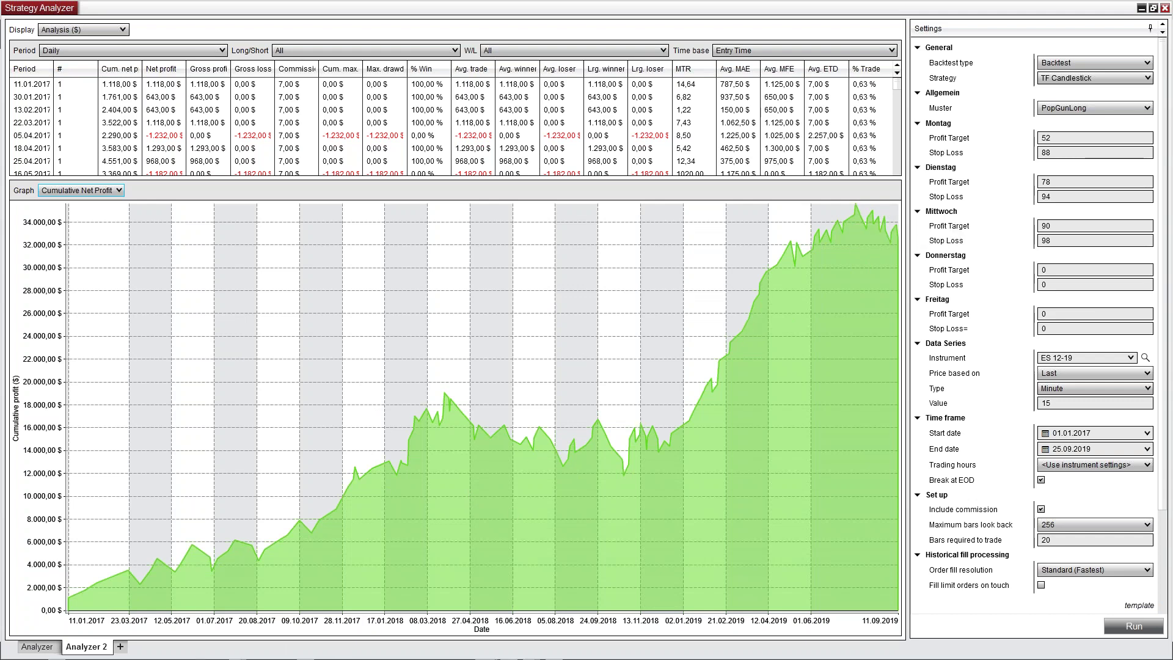
Bring up the WaveTesterSignal optimization on ES 12-19 and expand its TrendFrom and TrendTo parameter ranges
{"action": "left_click", "coordinate": [30, 646]}
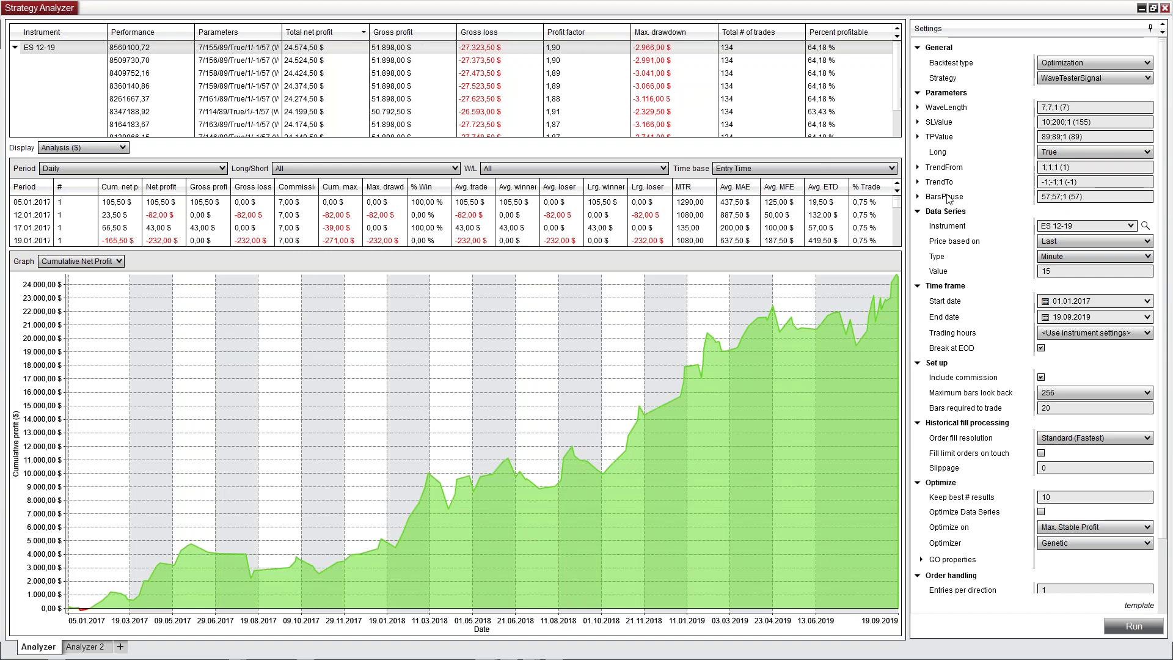
{"action": "left_click", "coordinate": [917, 167]}
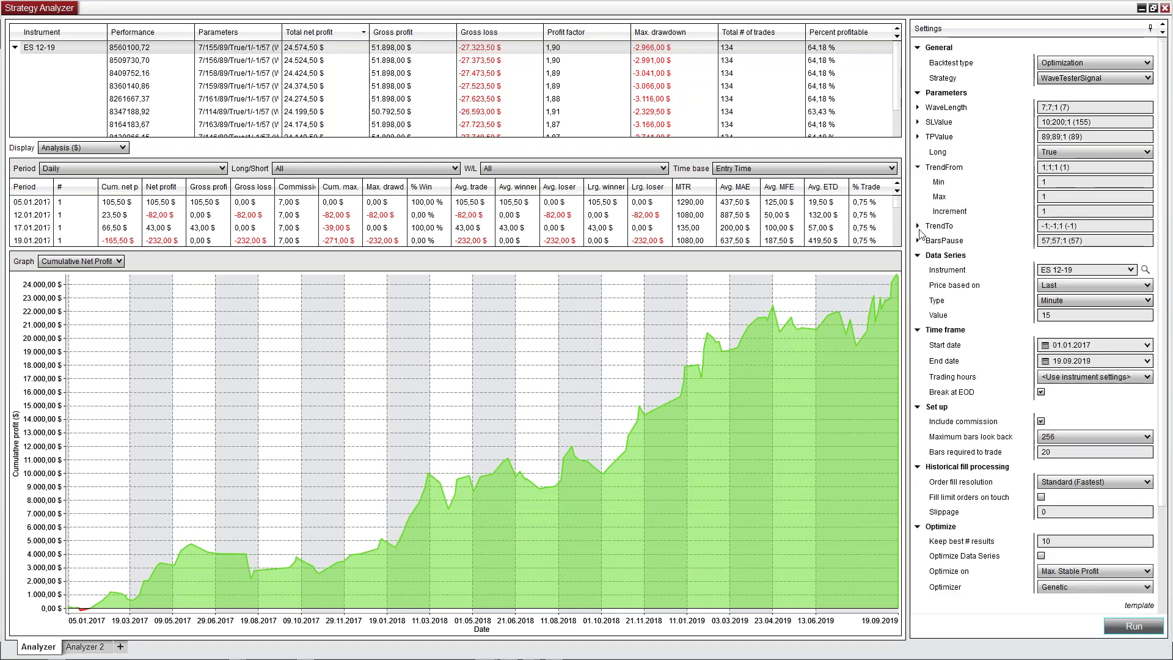
{"action": "left_click", "coordinate": [917, 226]}
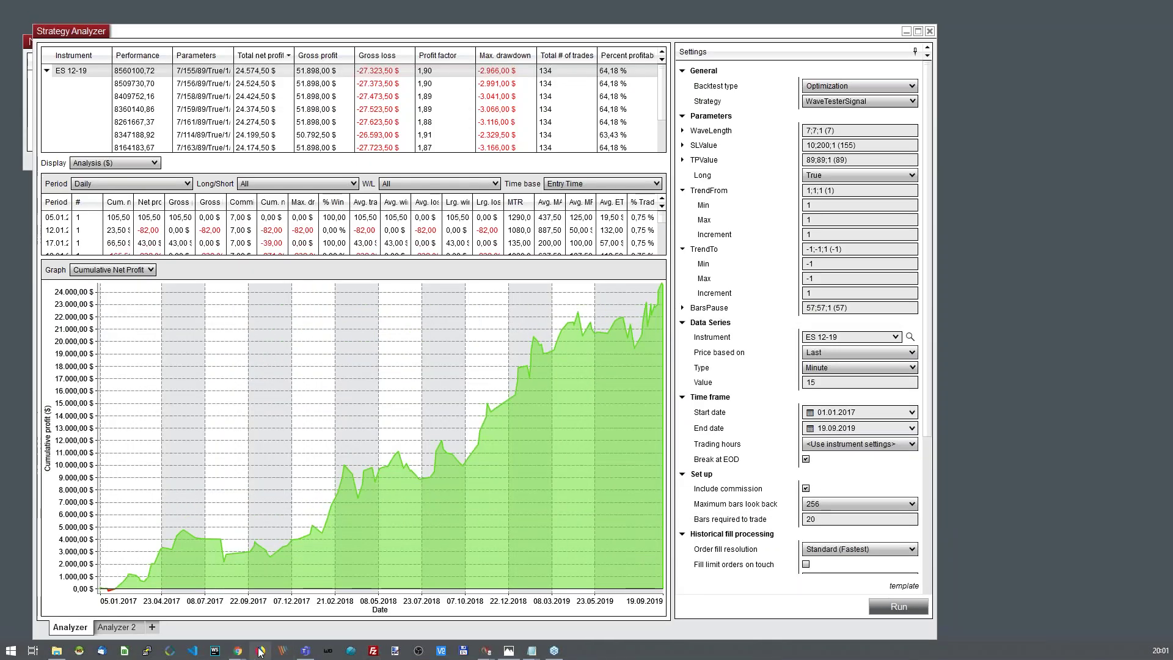
Create a new ES 12-19 chart from the Control Center with 15-minute bars and 20 days of data
{"action": "mouse_move", "coordinate": [485, 650]}
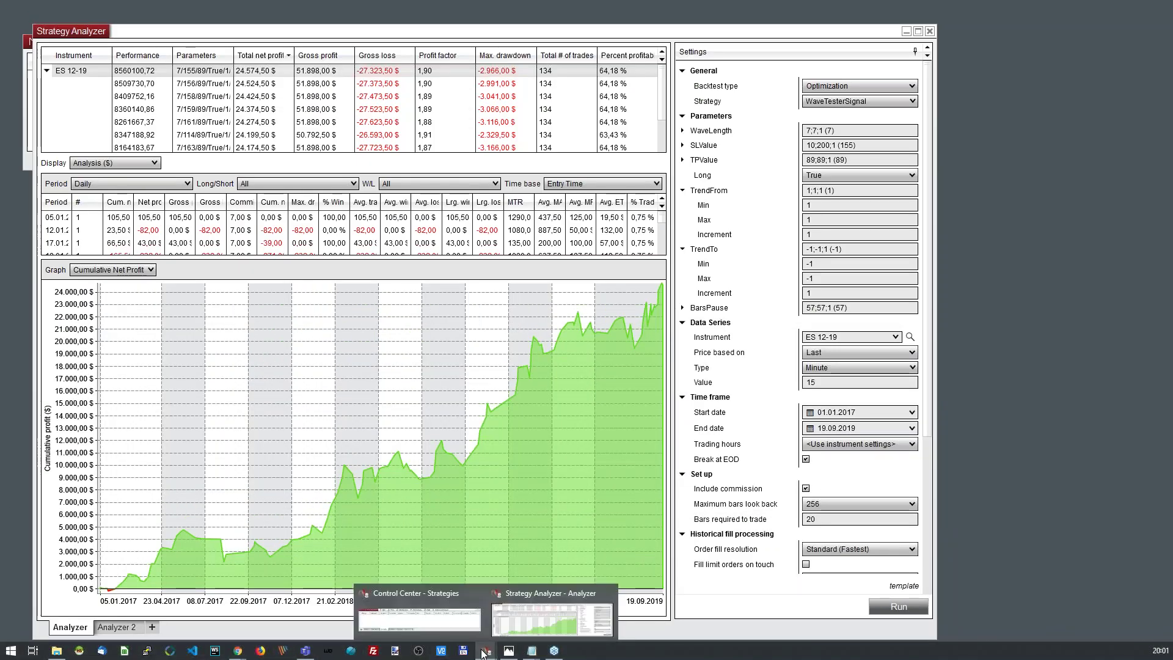
{"action": "left_click", "coordinate": [449, 637]}
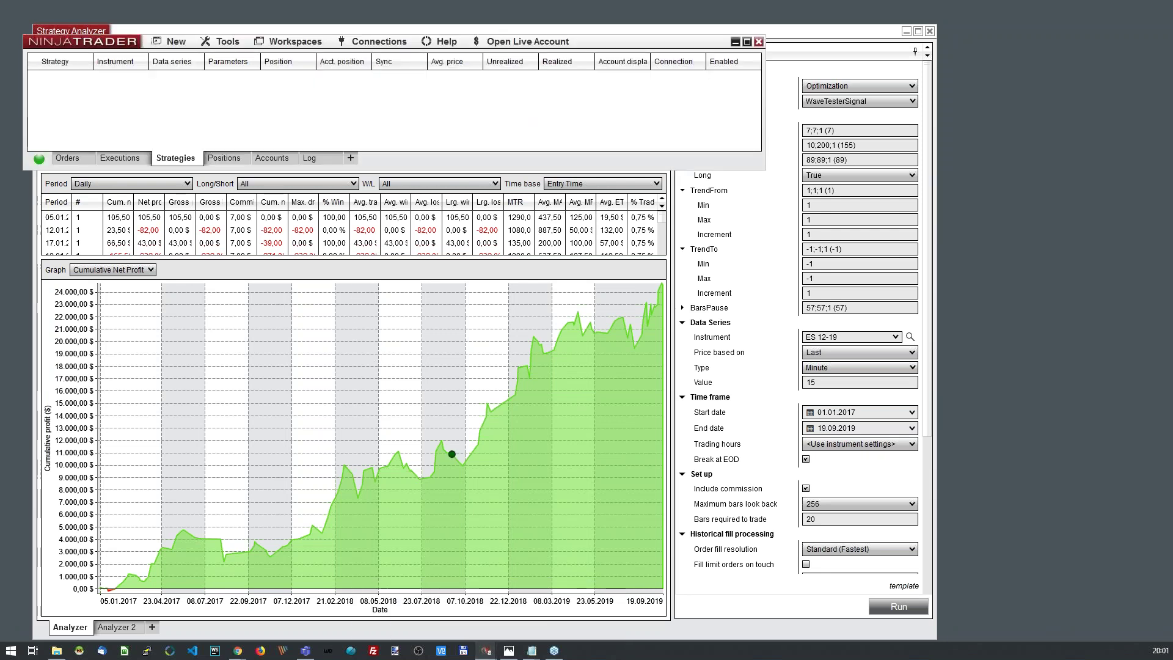
{"action": "left_click_drag", "start_coordinate": [582, 44], "coordinate": [652, 62]}
{"action": "left_click", "coordinate": [244, 60]}
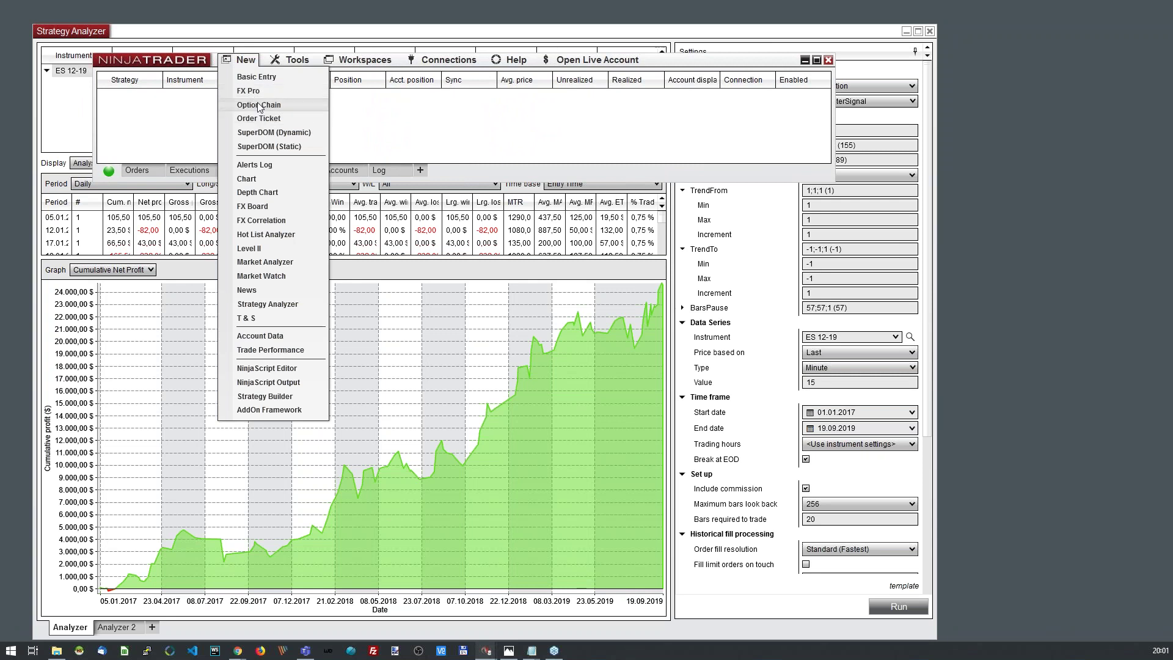
{"action": "left_click", "coordinate": [246, 179]}
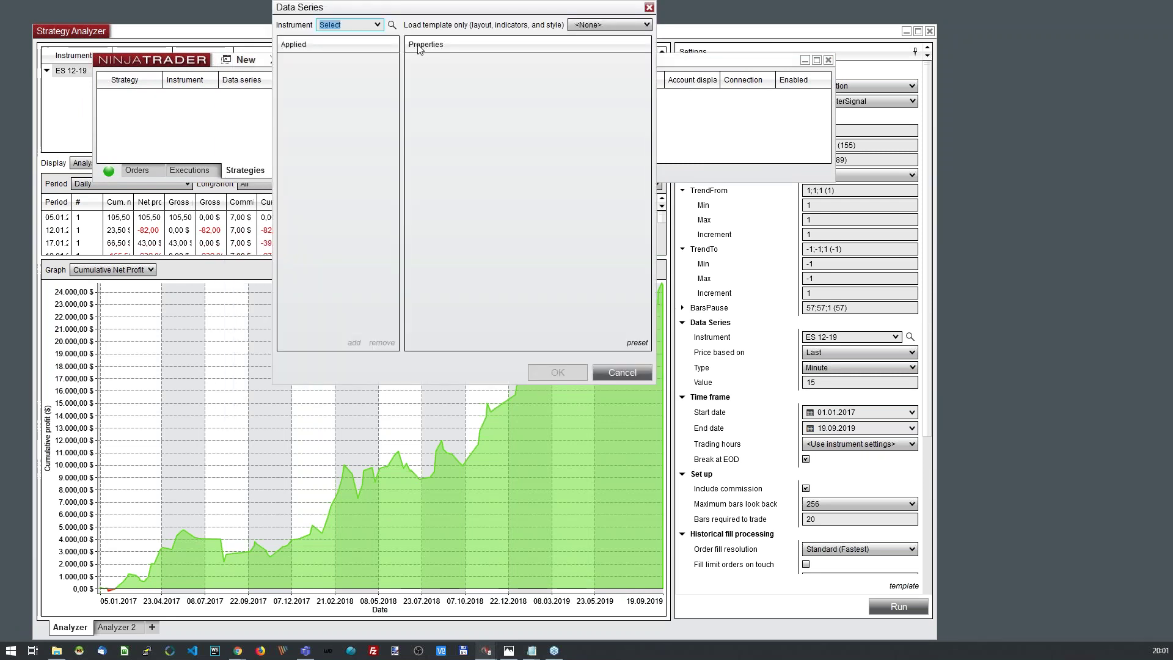
{"action": "left_click", "coordinate": [377, 25]}
{"action": "left_click", "coordinate": [367, 38]}
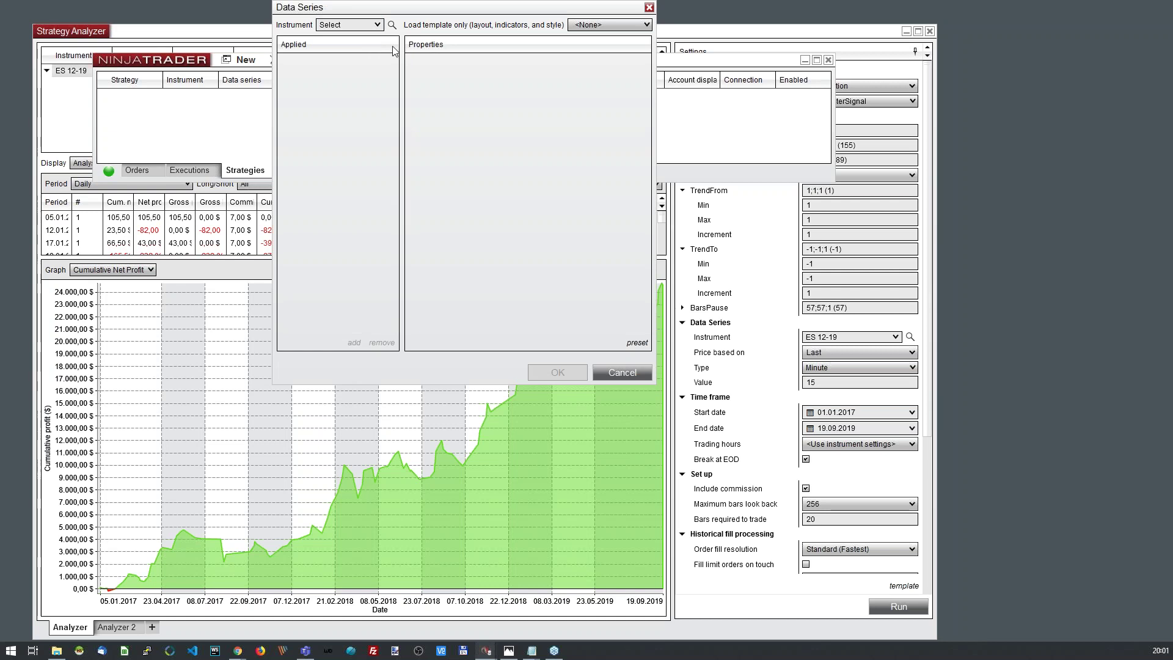
{"action": "left_click", "coordinate": [568, 109]}
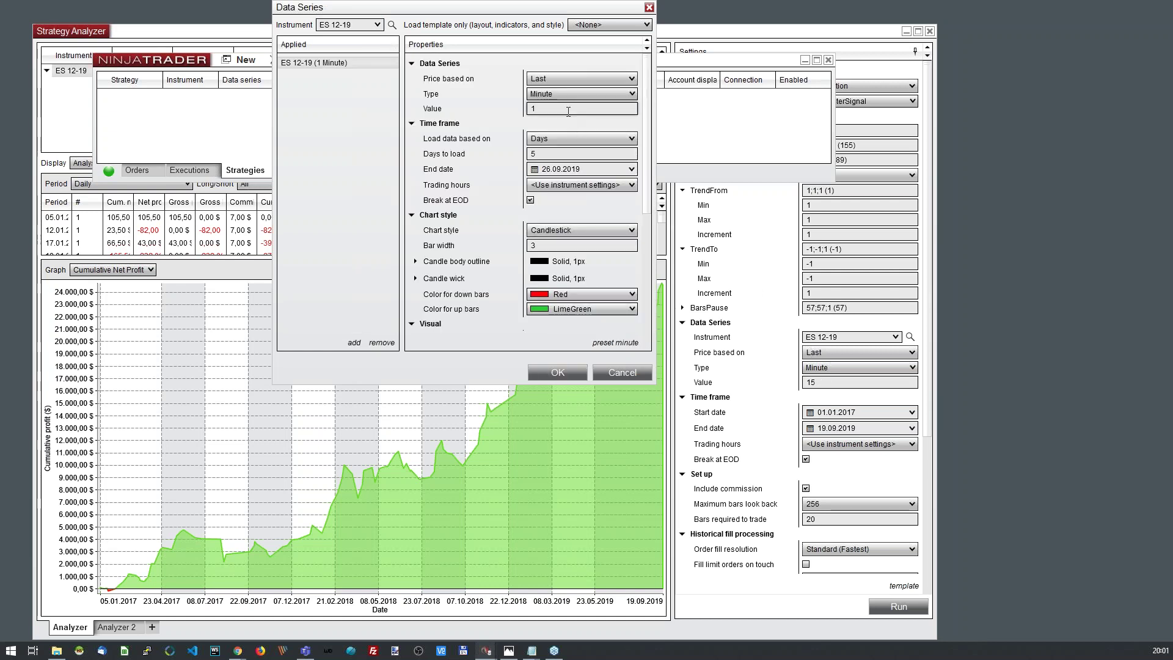
{"action": "type", "text": "5"}
{"action": "key", "text": "Tab"}
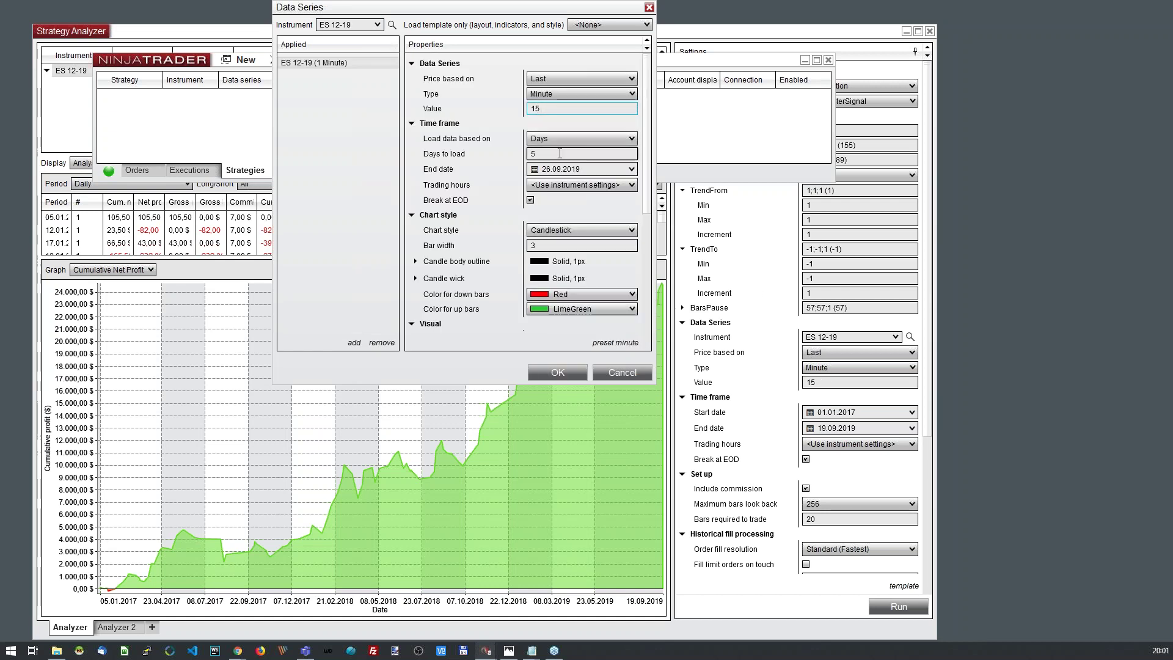
{"action": "type", "text": "20"}
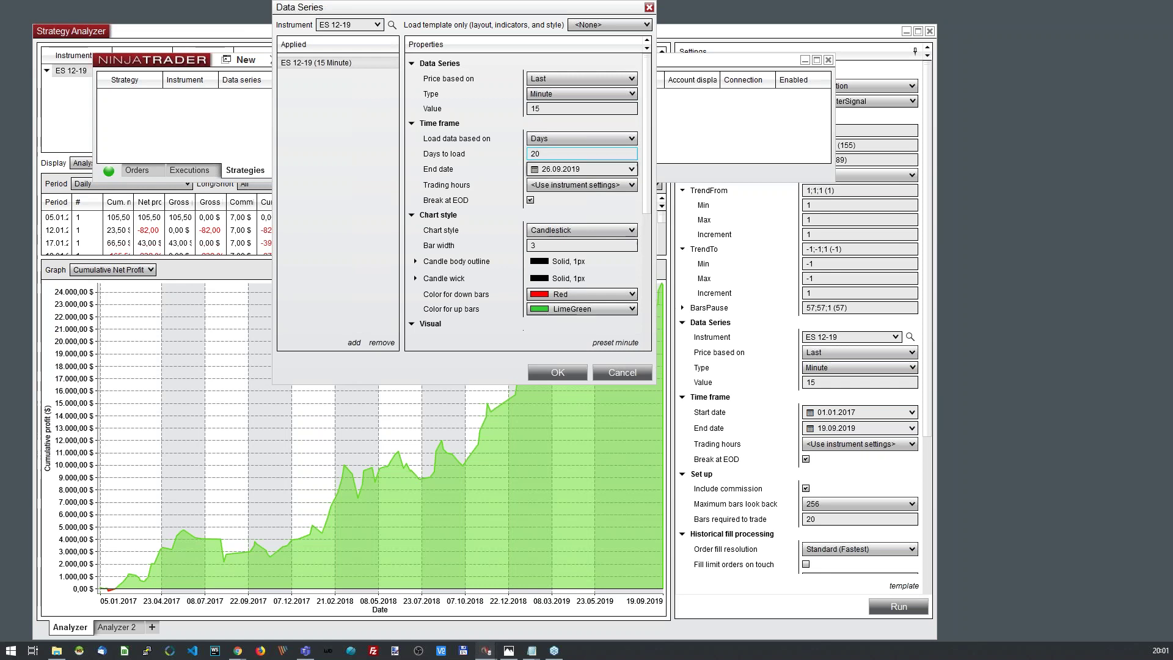
{"action": "left_click", "coordinate": [558, 372]}
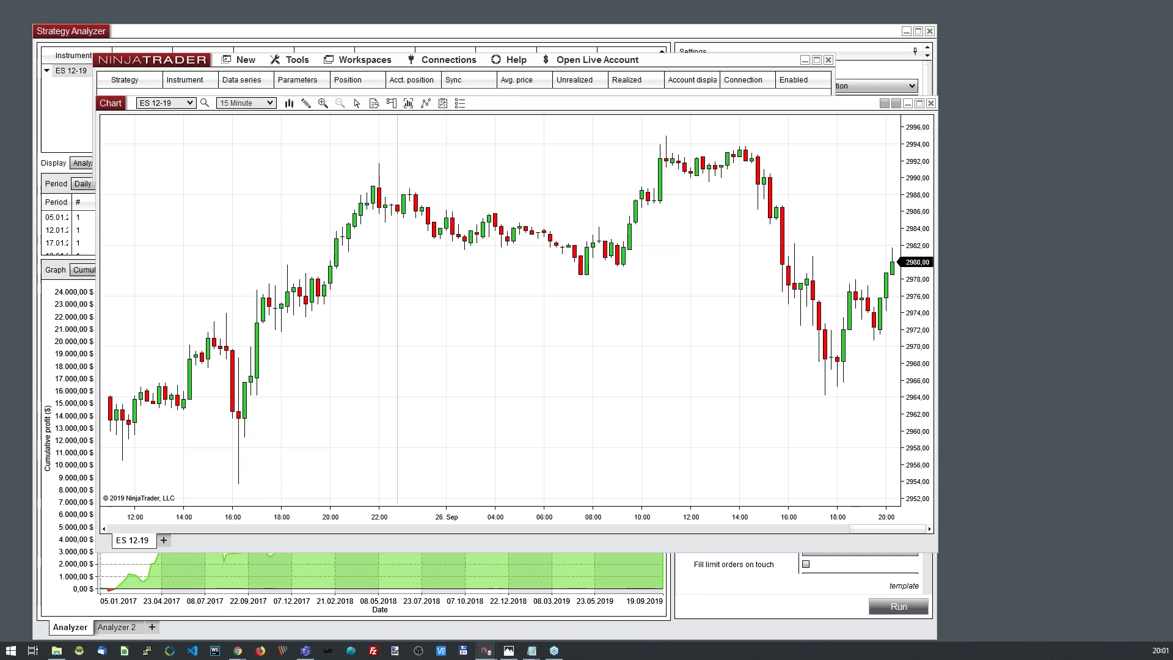
Add the Charlie Wave indicator to the ES 12-19 chart with a WaveLength of 6
{"action": "key", "text": "ctrl+i"}
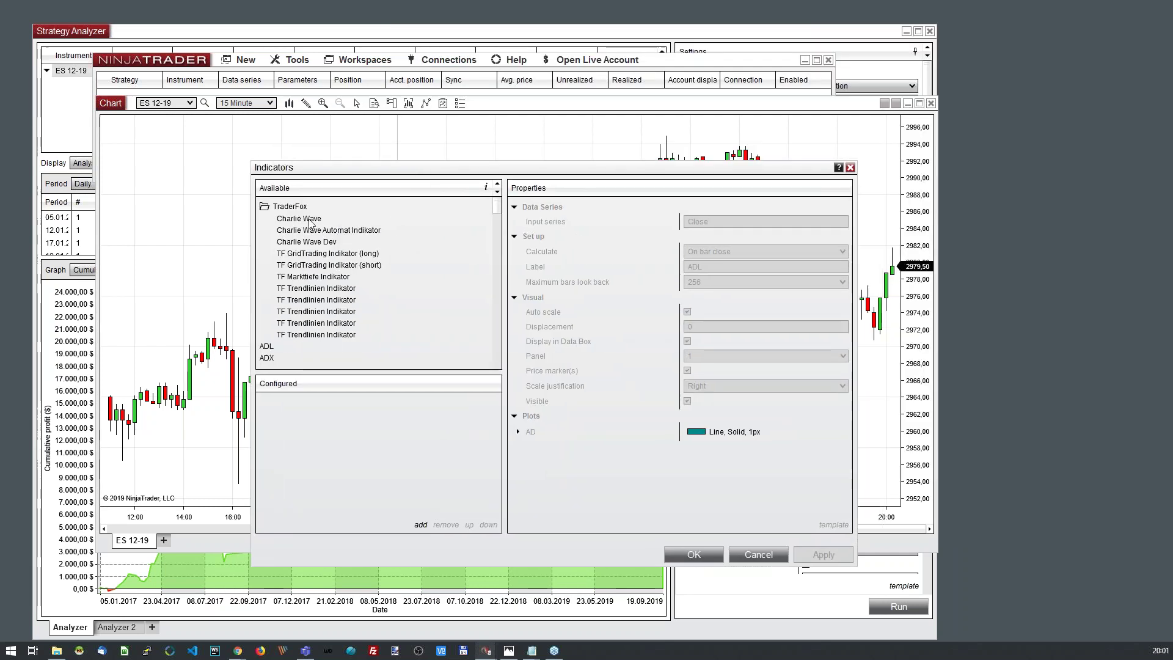
{"action": "left_click", "coordinate": [310, 221]}
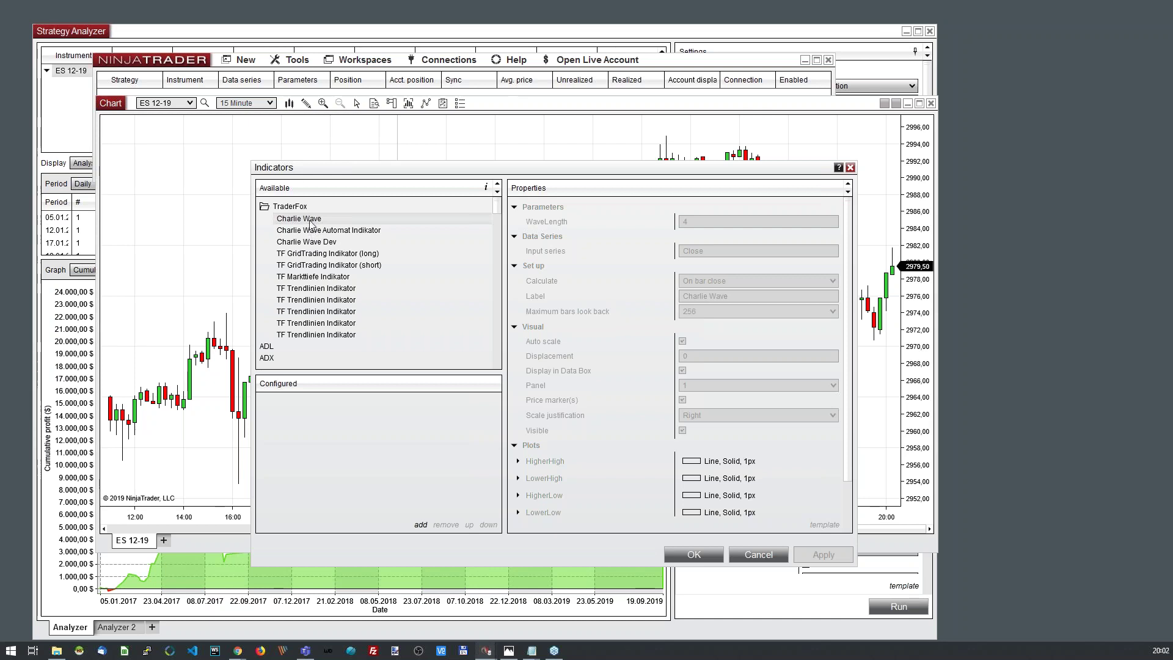
{"action": "double_click", "coordinate": [309, 221]}
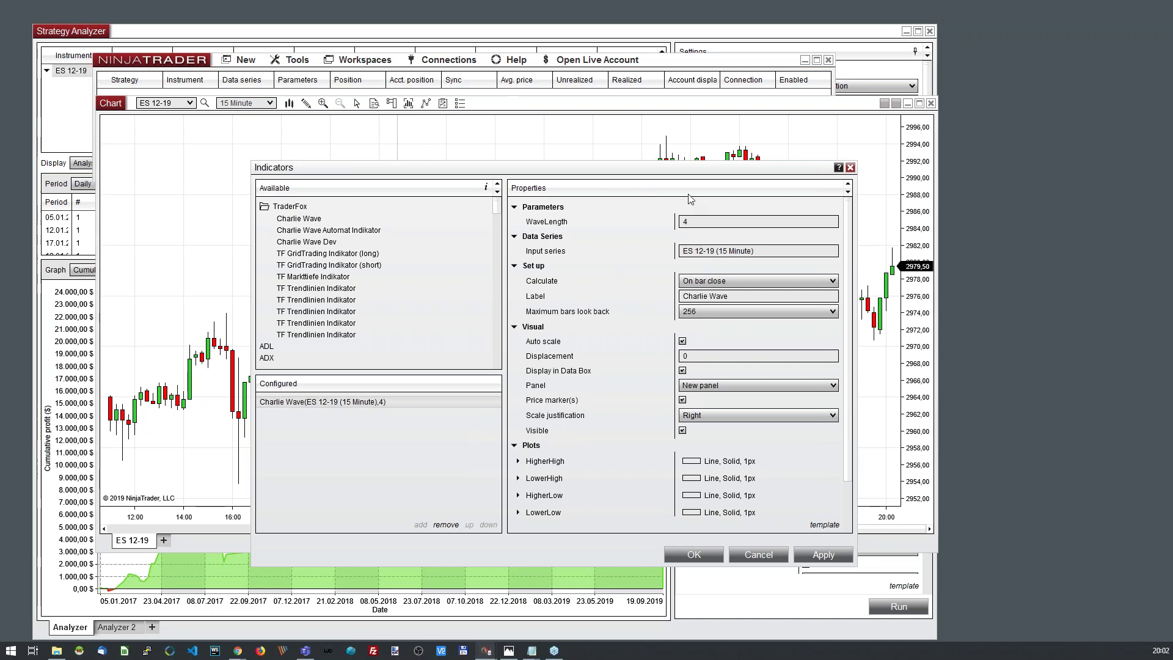
{"action": "left_click_drag", "start_coordinate": [671, 167], "coordinate": [501, 209]}
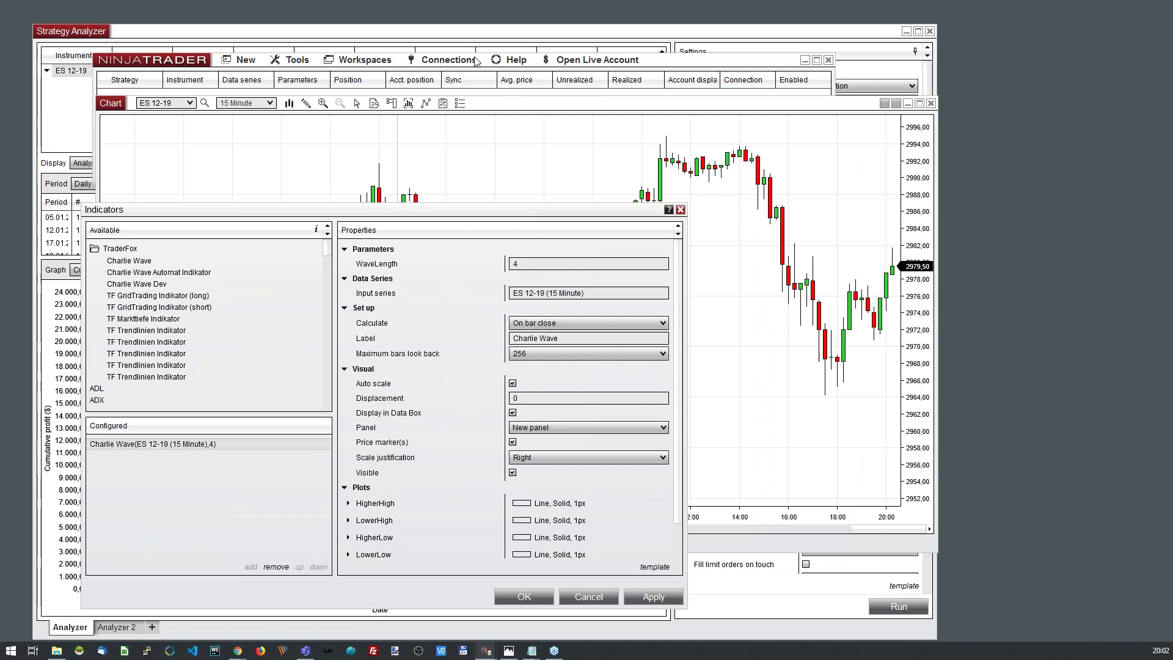
{"action": "left_click", "coordinate": [539, 264]}
{"action": "double_click", "coordinate": [539, 264]}
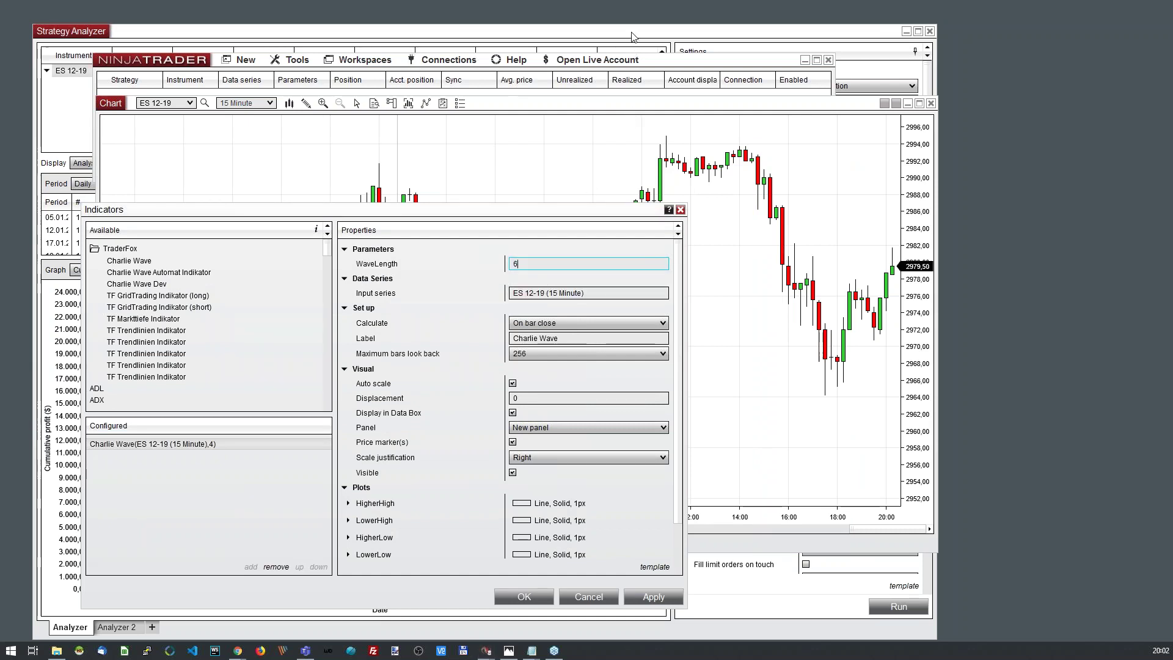
{"action": "left_click", "coordinate": [644, 597]}
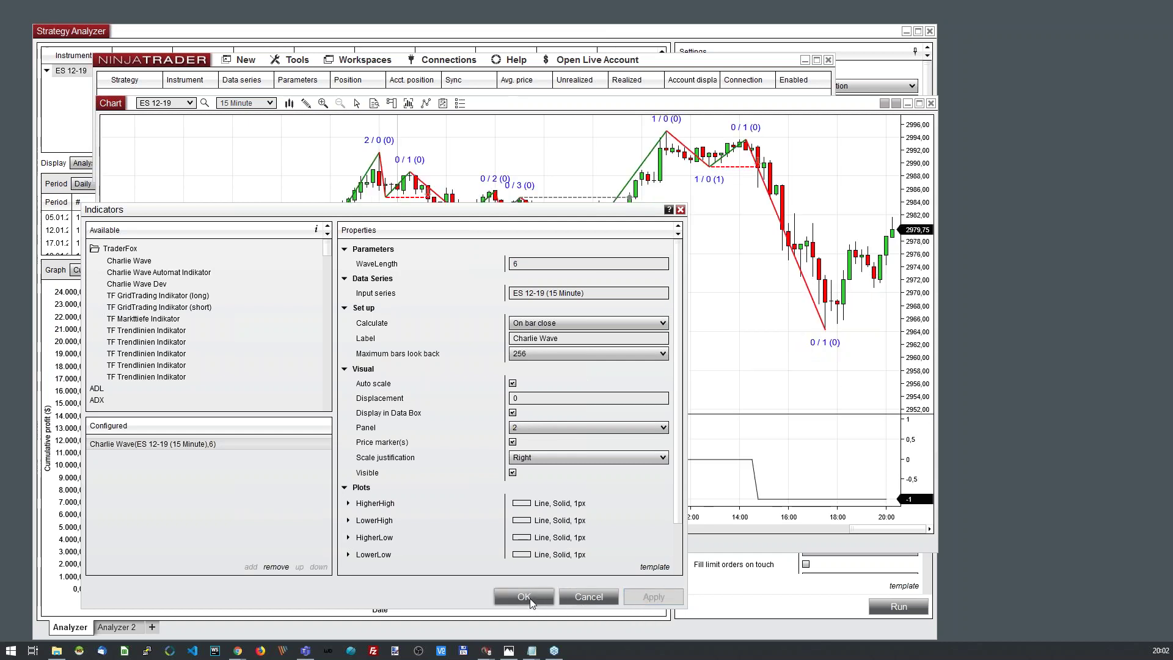
{"action": "left_click", "coordinate": [532, 600]}
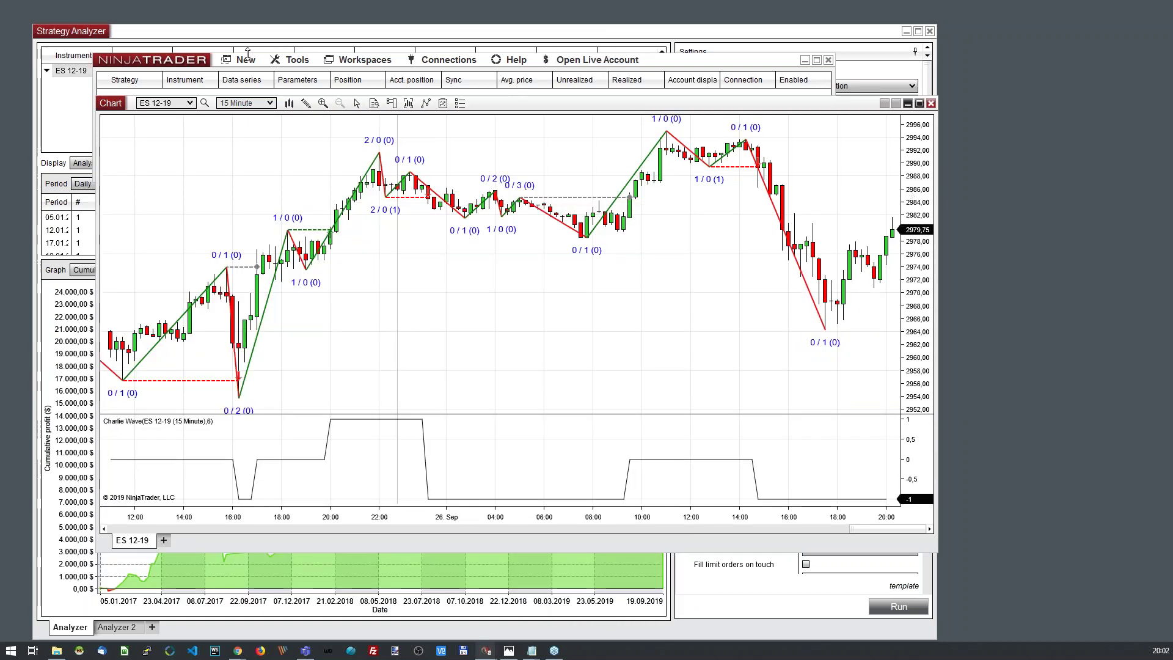
Check the WaveLength range in the optimization settings, and look at the properties of the chart's last falling wave line
{"action": "left_click", "coordinate": [126, 35]}
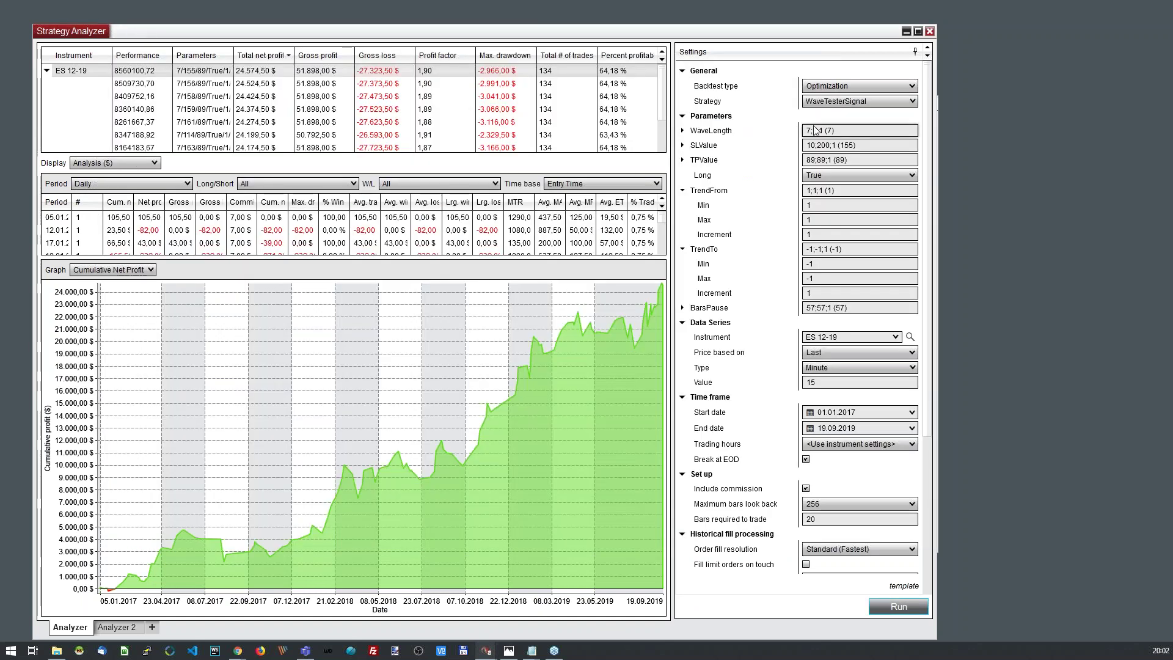
{"action": "left_click", "coordinate": [487, 649]}
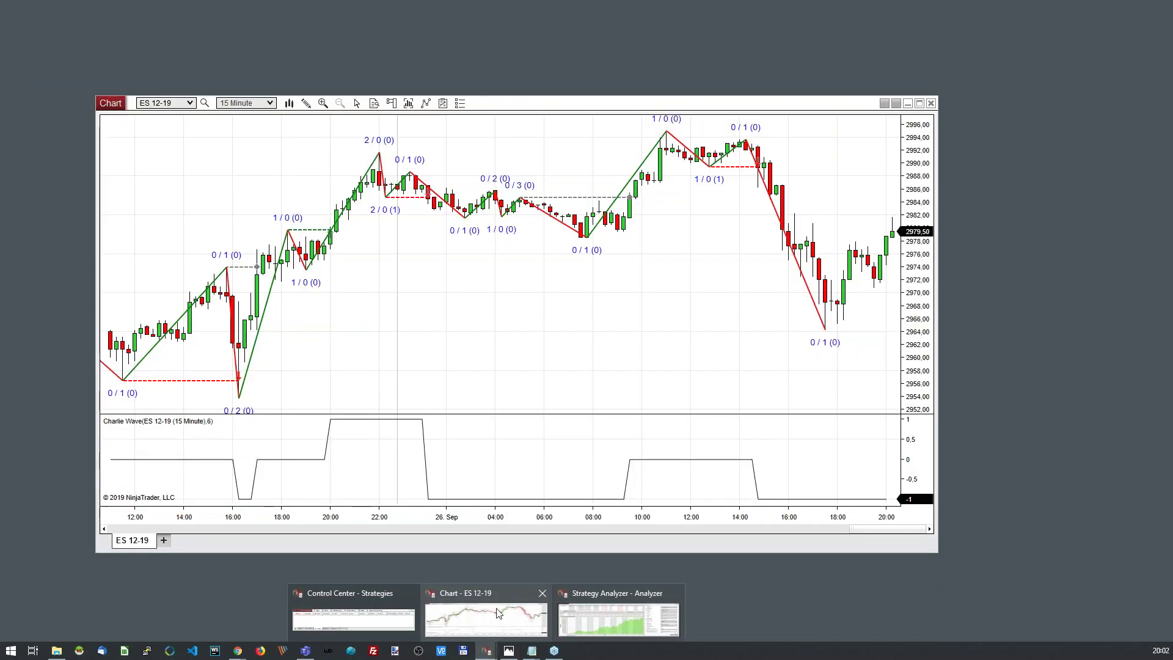
{"action": "left_click", "coordinate": [610, 368]}
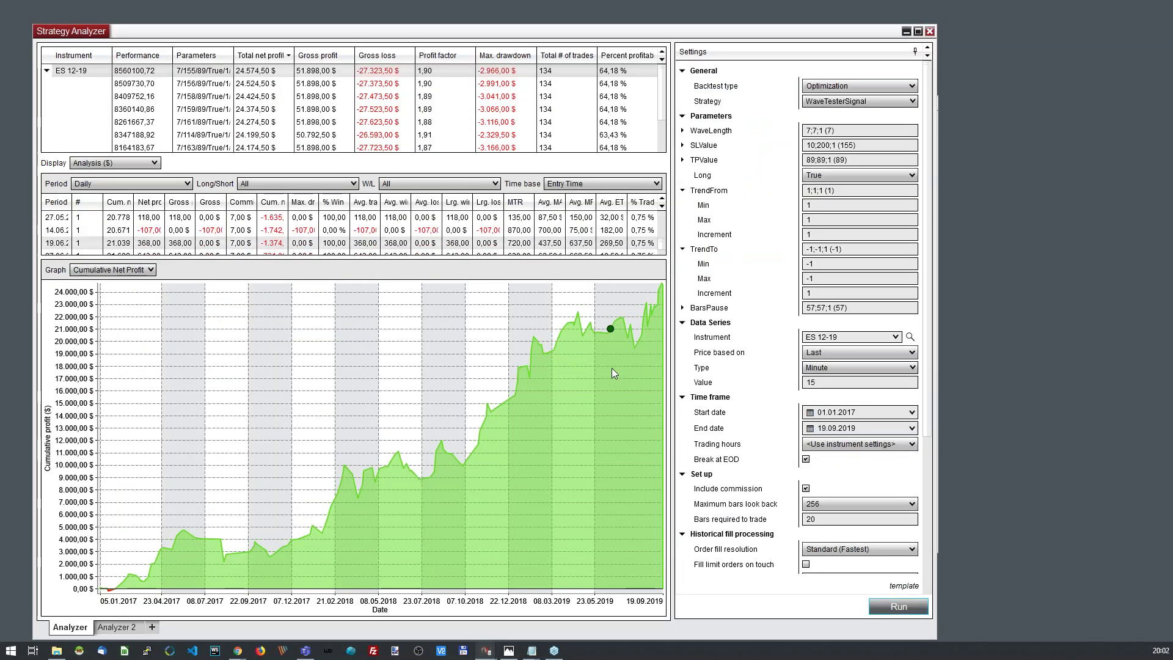
{"action": "left_click", "coordinate": [486, 649]}
{"action": "left_click", "coordinate": [486, 611]}
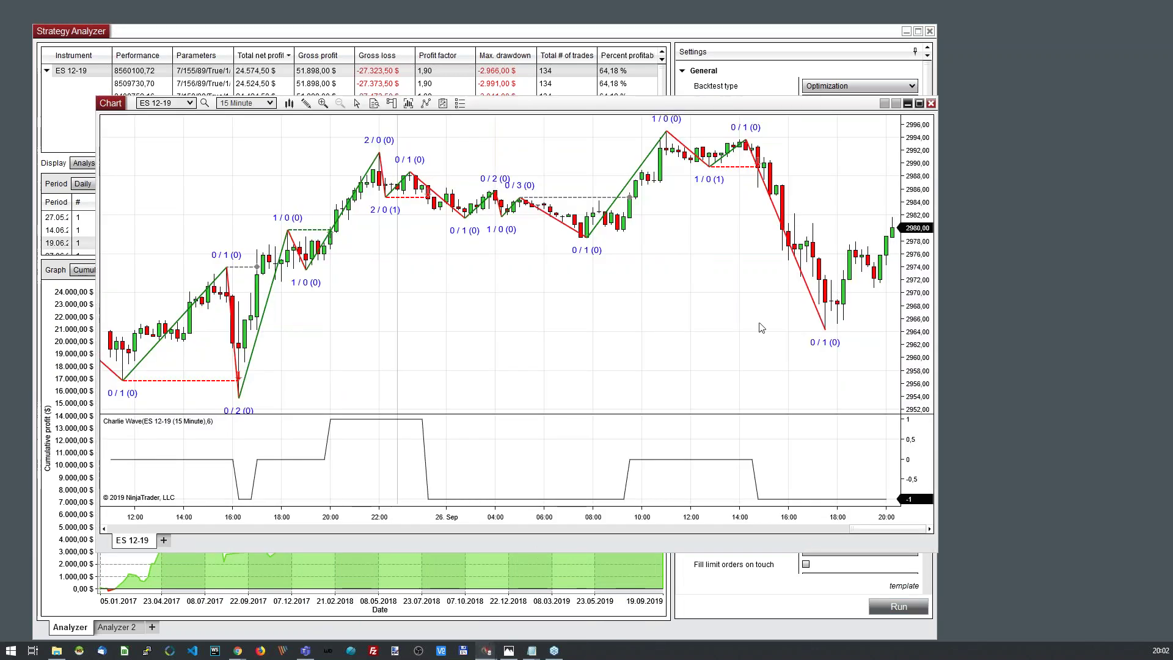
{"action": "double_click", "coordinate": [786, 234]}
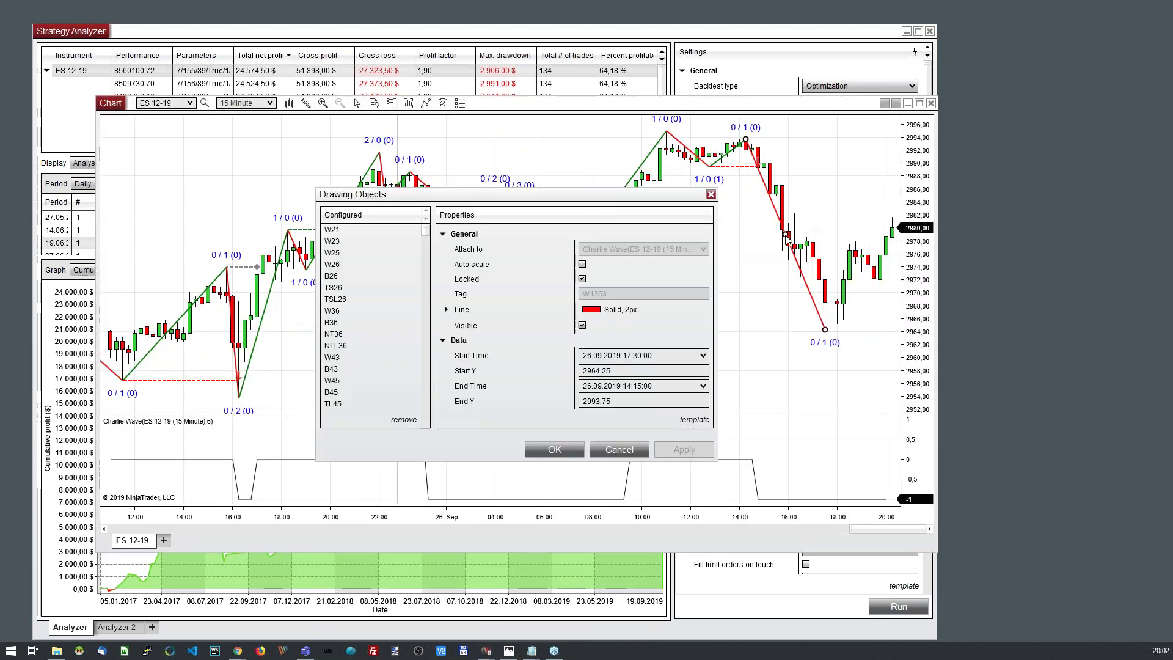
{"action": "key", "text": "Escape"}
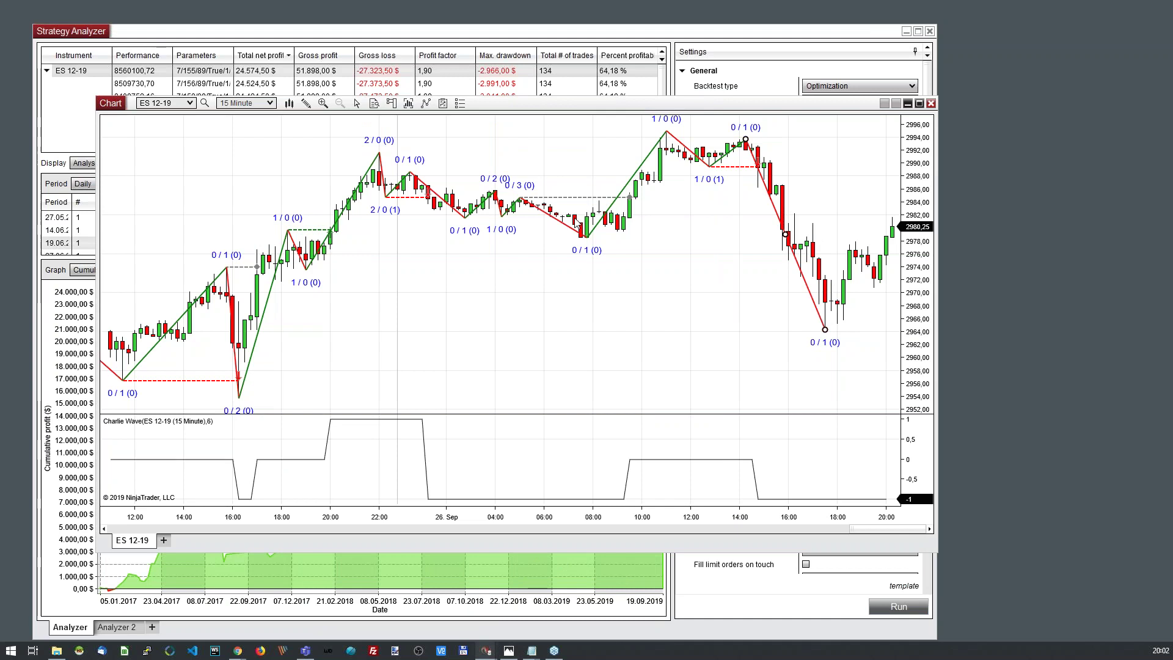
Reopen the Charlie Wave indicator's settings, enter a WaveLength of 7, and replace it with 100 and apply
{"action": "left_click", "coordinate": [657, 458]}
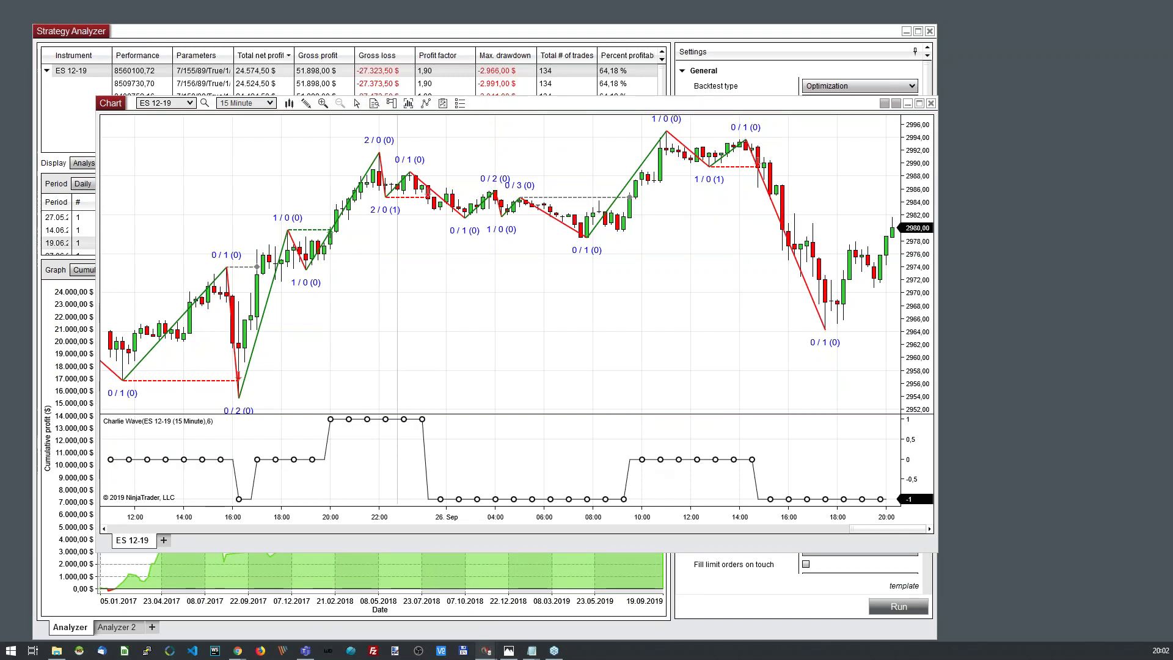
{"action": "key", "text": "ctrl+i"}
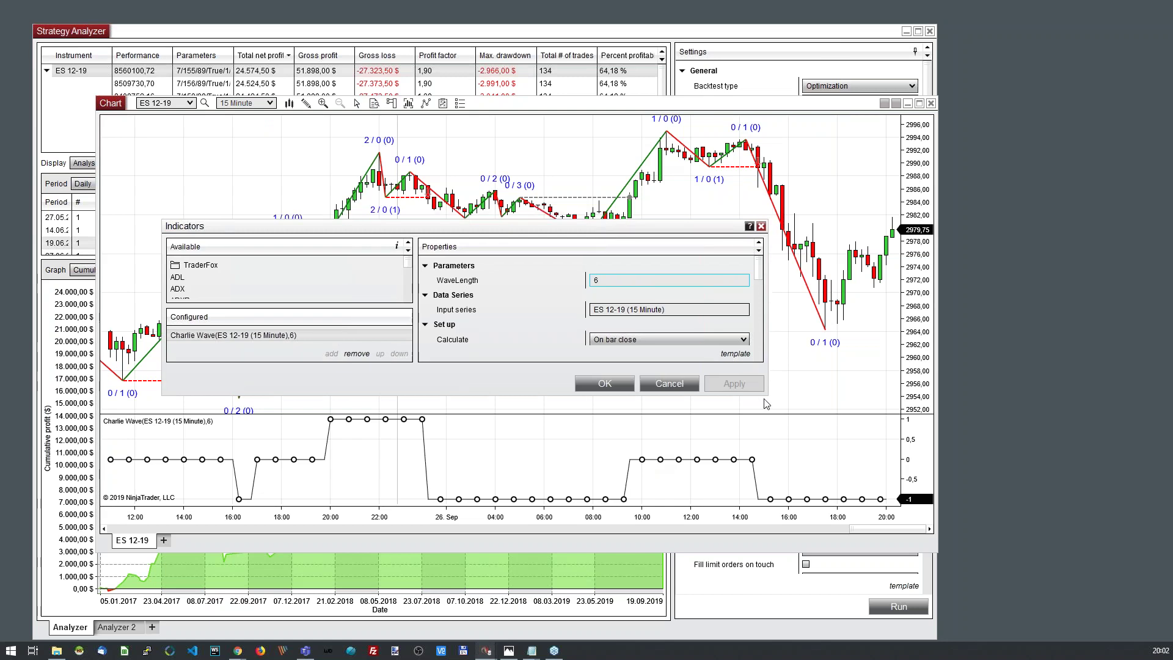
{"action": "left_click_drag", "start_coordinate": [767, 396], "coordinate": [711, 545]}
{"action": "double_click", "coordinate": [576, 282]}
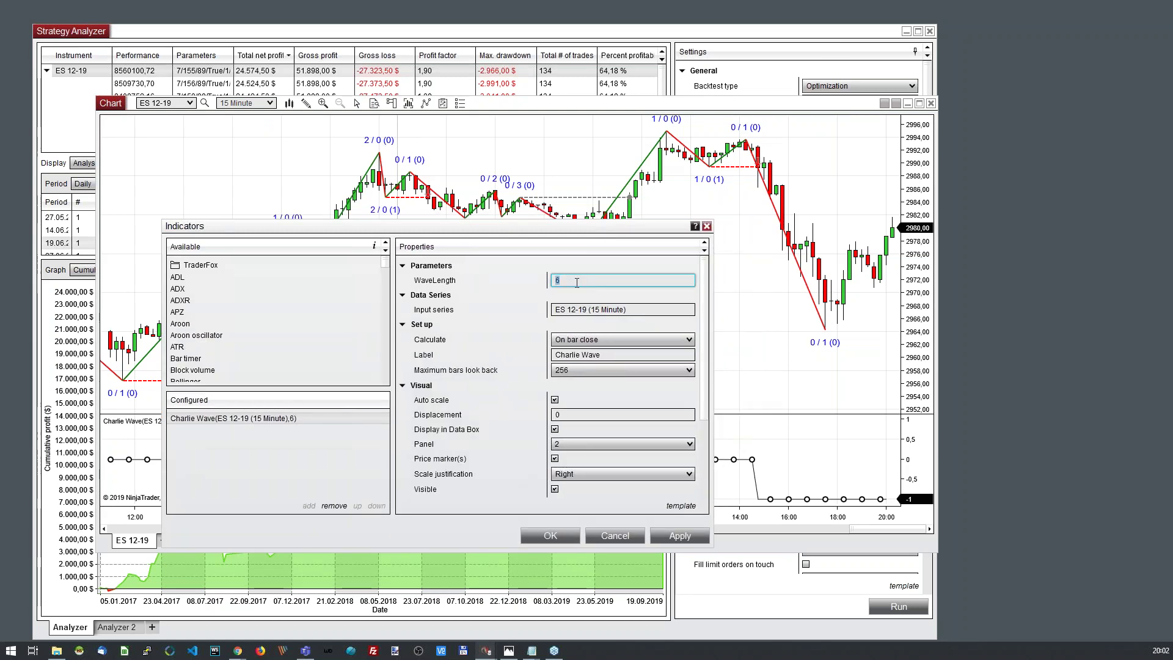
{"action": "type", "text": "7"}
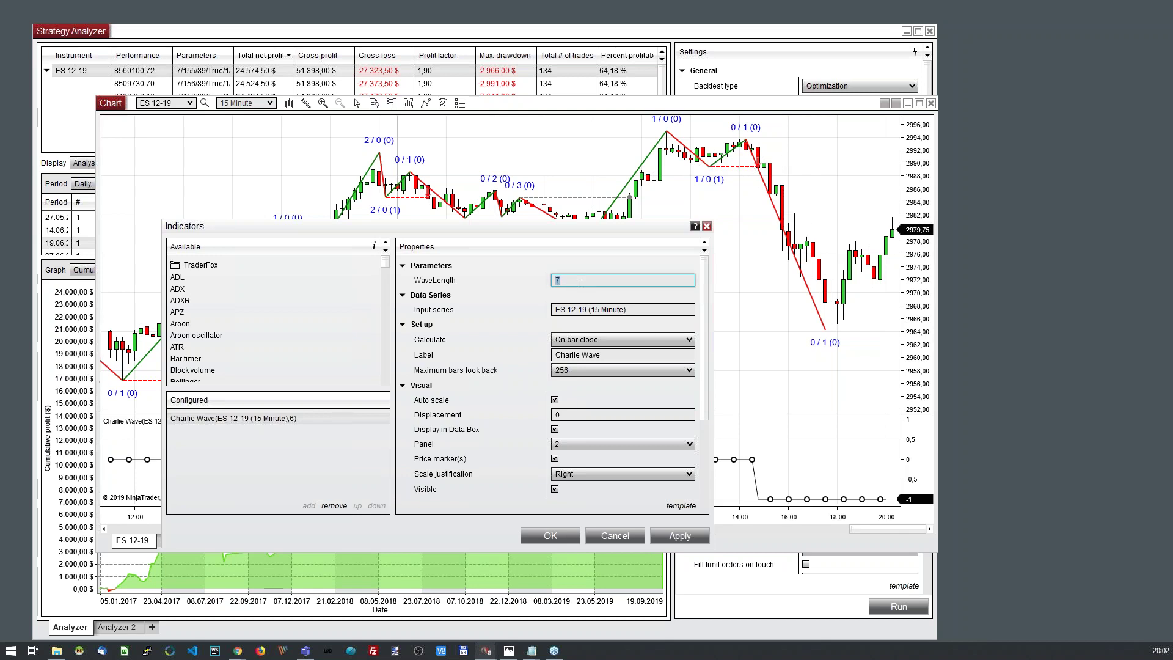
{"action": "left_click", "coordinate": [690, 541]}
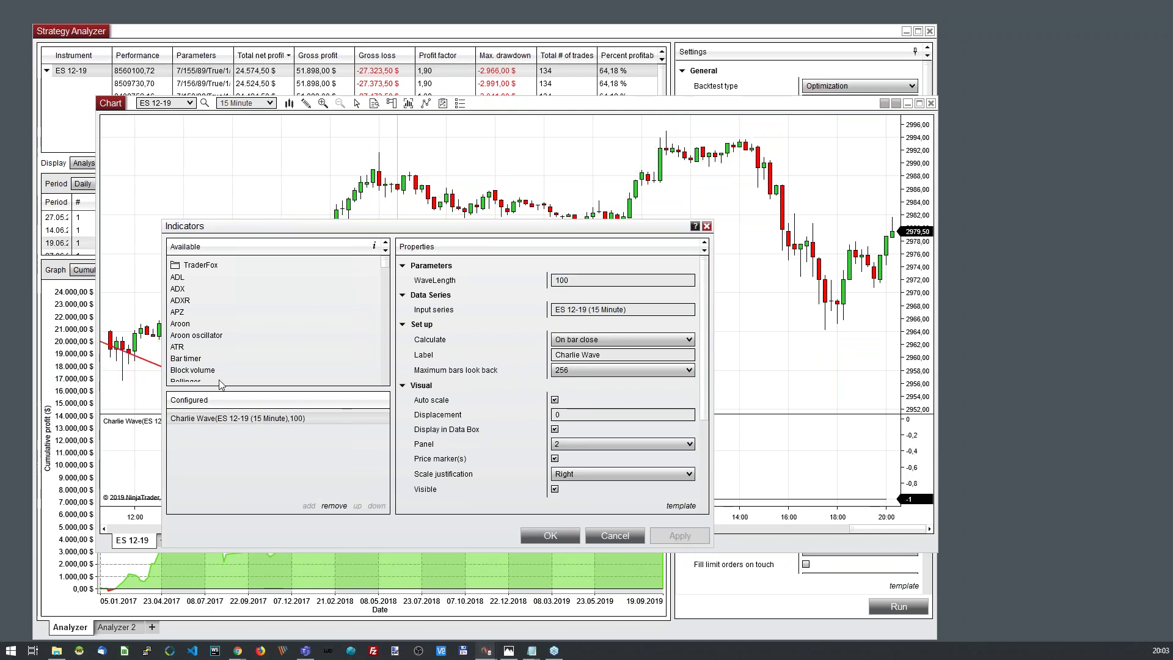
Apply a WaveLength of 50 to the Charlie Wave indicator, and replace it with 10
{"action": "double_click", "coordinate": [616, 280]}
{"action": "type", "text": "50"}
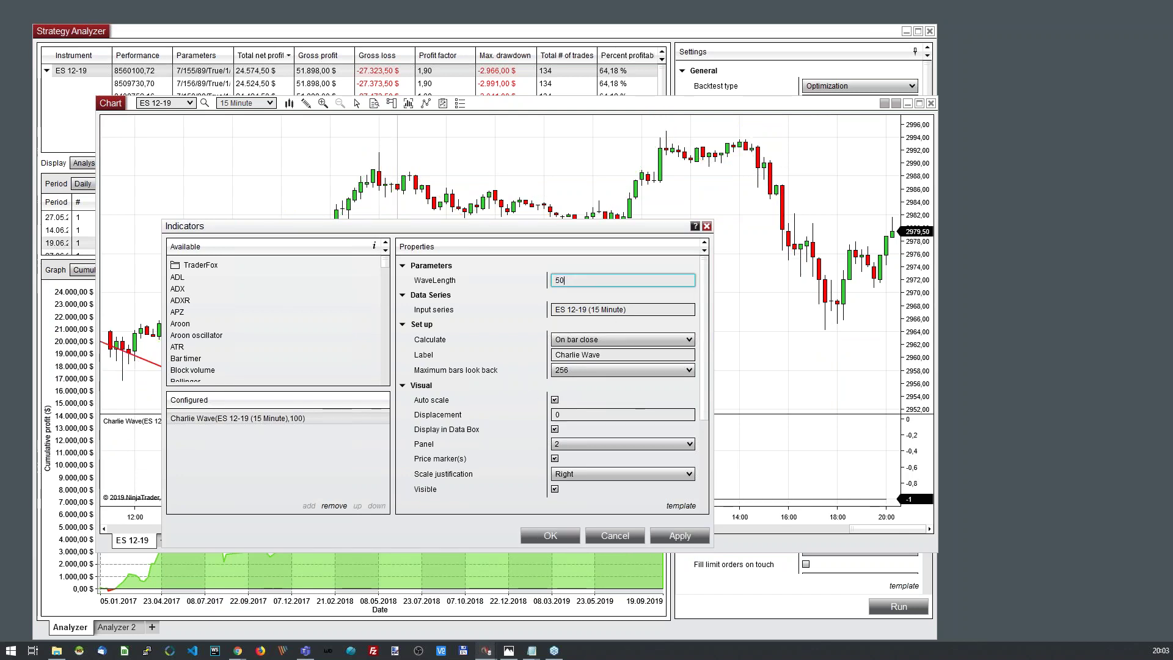
{"action": "left_click", "coordinate": [687, 537]}
{"action": "double_click", "coordinate": [617, 280]}
{"action": "type", "text": "1"}
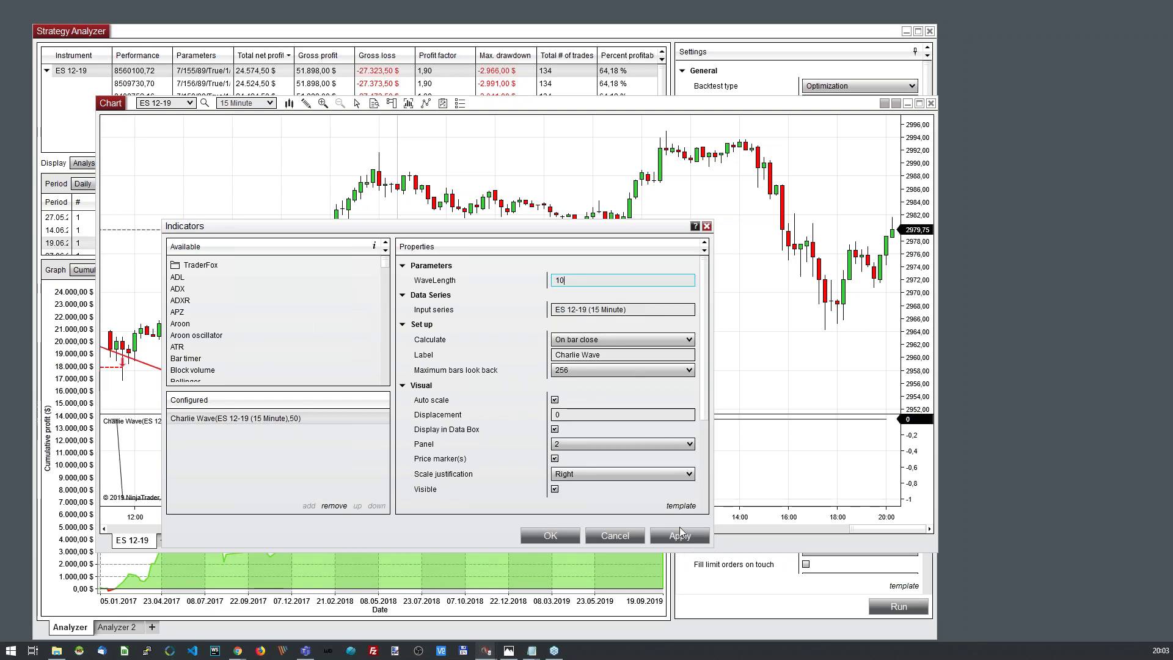
{"action": "left_click", "coordinate": [679, 534]}
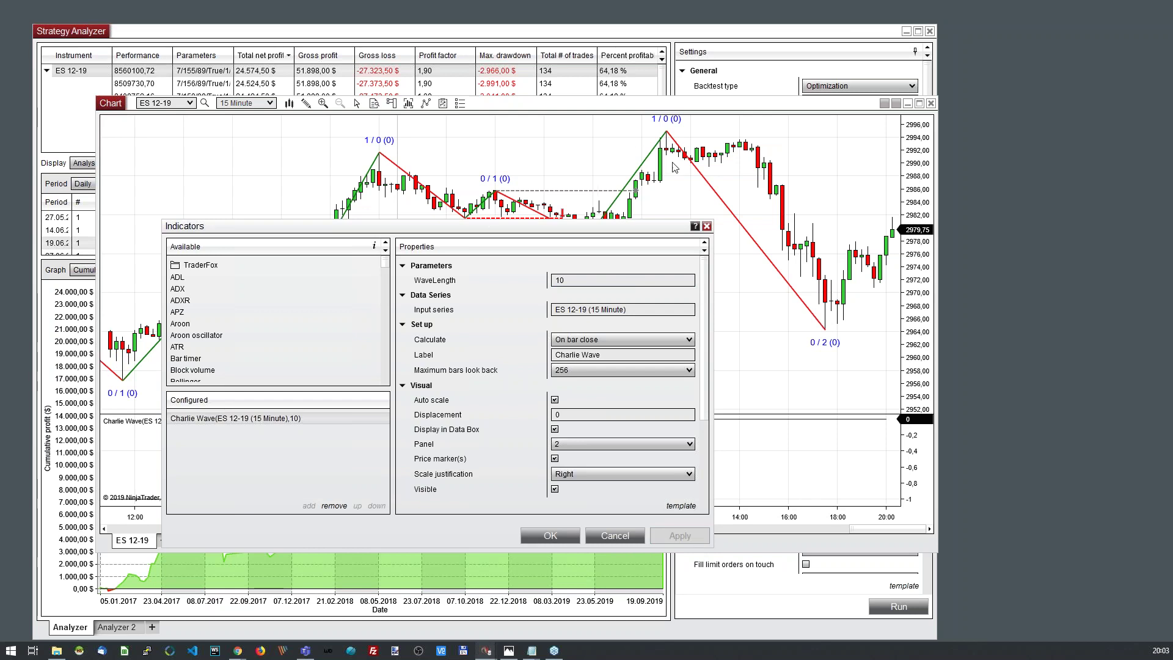
Set the Charlie Wave indicator's WaveLength to 7 and show more bars on the ES 12-19 chart
{"action": "double_click", "coordinate": [598, 281]}
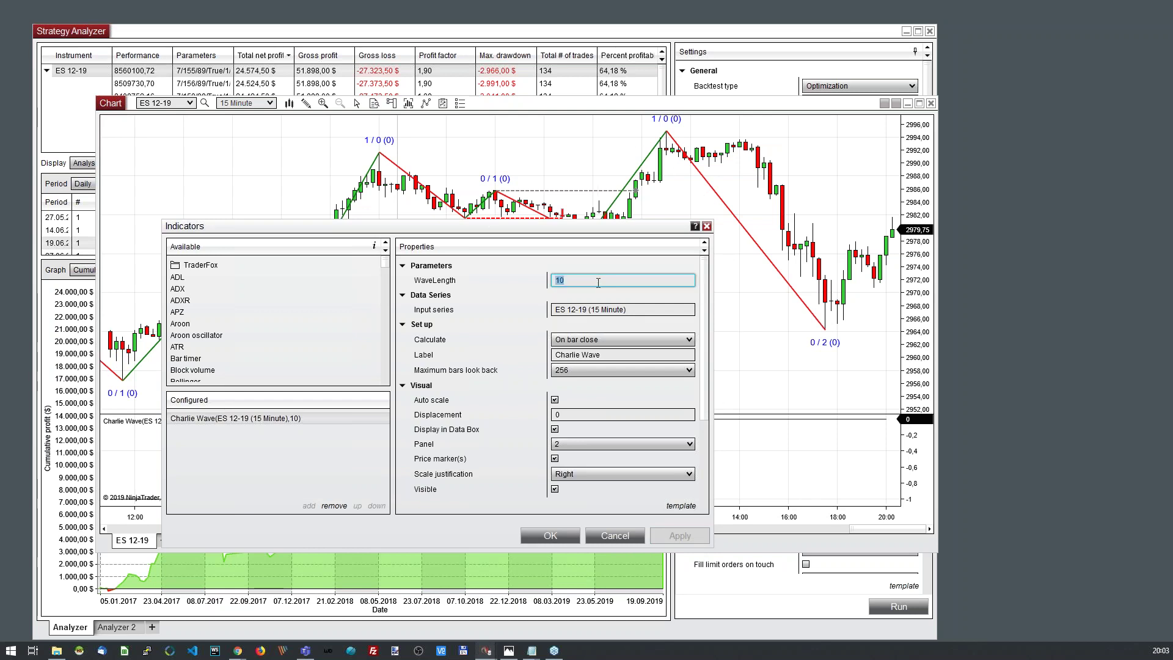
{"action": "type", "text": "7"}
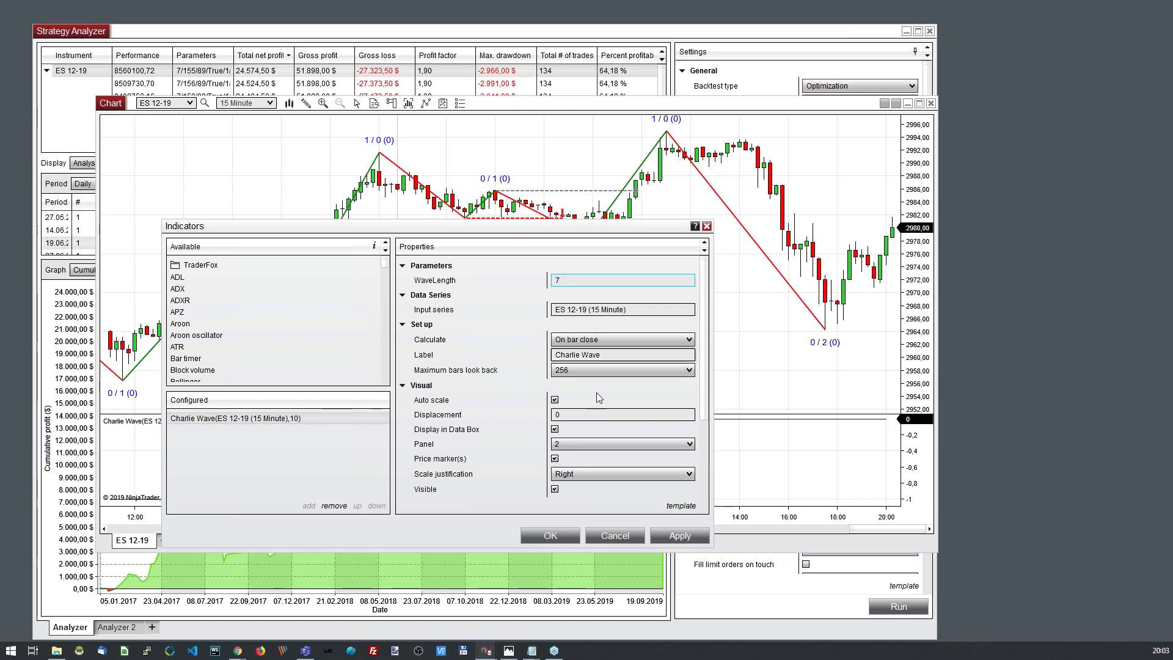
{"action": "left_click", "coordinate": [683, 537]}
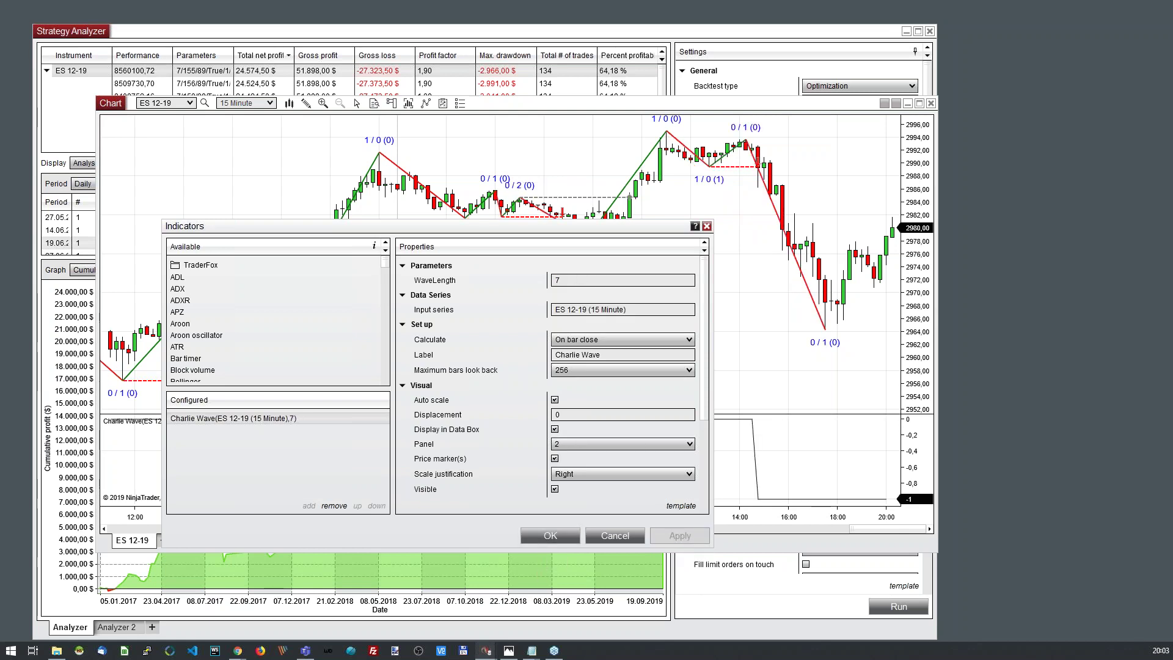
{"action": "left_click", "coordinate": [550, 535]}
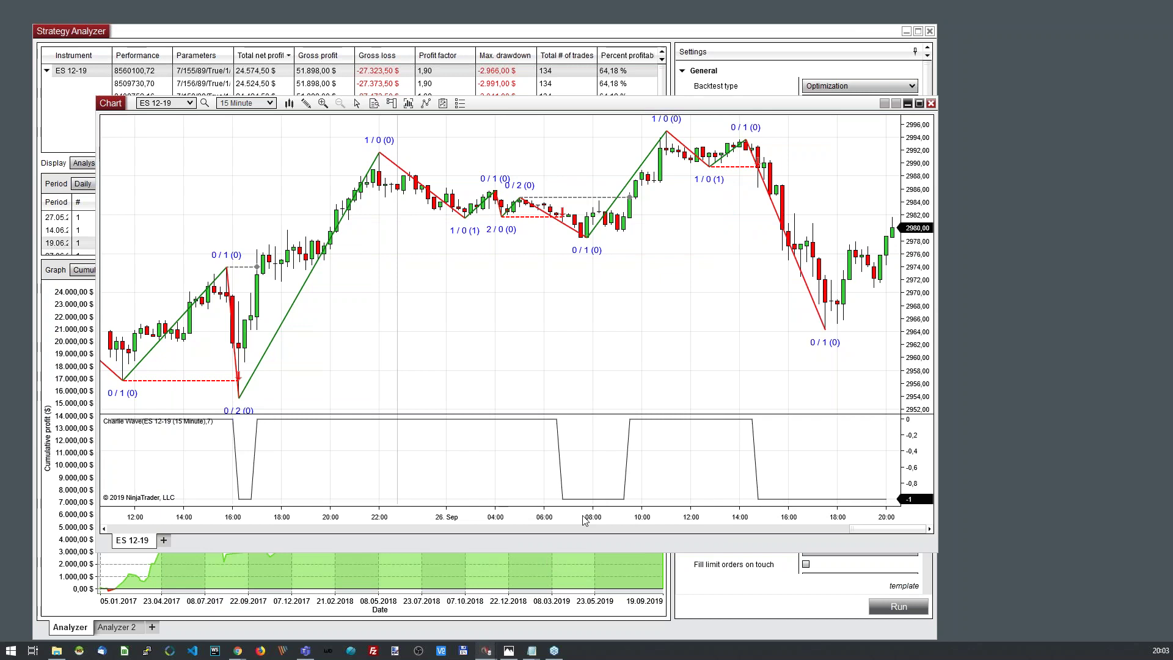
{"action": "scroll", "coordinate": [654, 517], "scroll_direction": "down", "scroll_amount": 5}
{"action": "scroll", "coordinate": [653, 518], "scroll_direction": "down", "scroll_amount": 5}
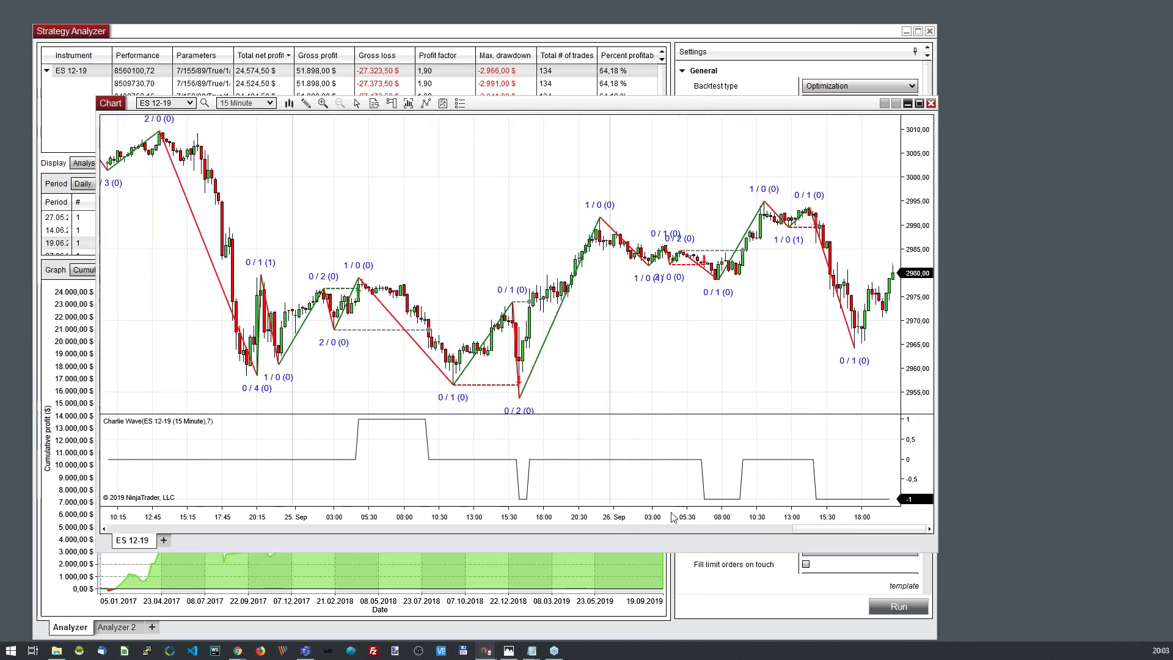
{"action": "scroll", "coordinate": [694, 516], "scroll_direction": "up", "scroll_amount": 3}
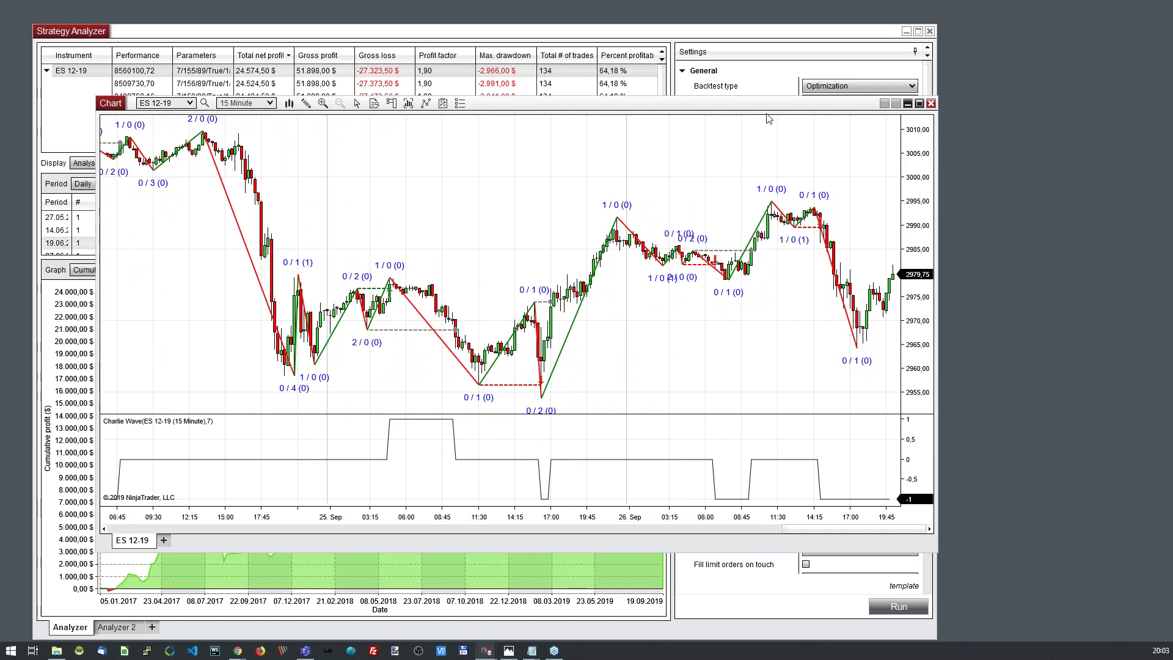
Compare the WaveTesterSignal parameters in the Strategy Analyzer settings with the Charlie Wave lines by repositioning the ES 12-19 chart window
{"action": "left_click_drag", "start_coordinate": [767, 104], "coordinate": [767, 185]}
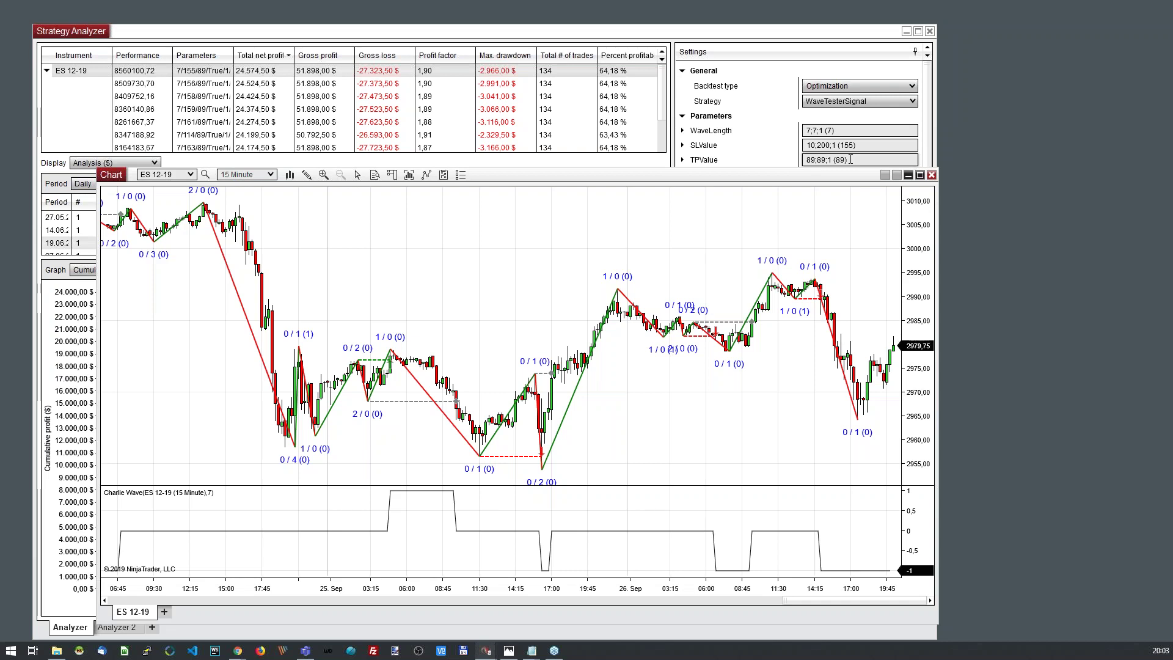
{"action": "left_click_drag", "start_coordinate": [844, 178], "coordinate": [840, 195]}
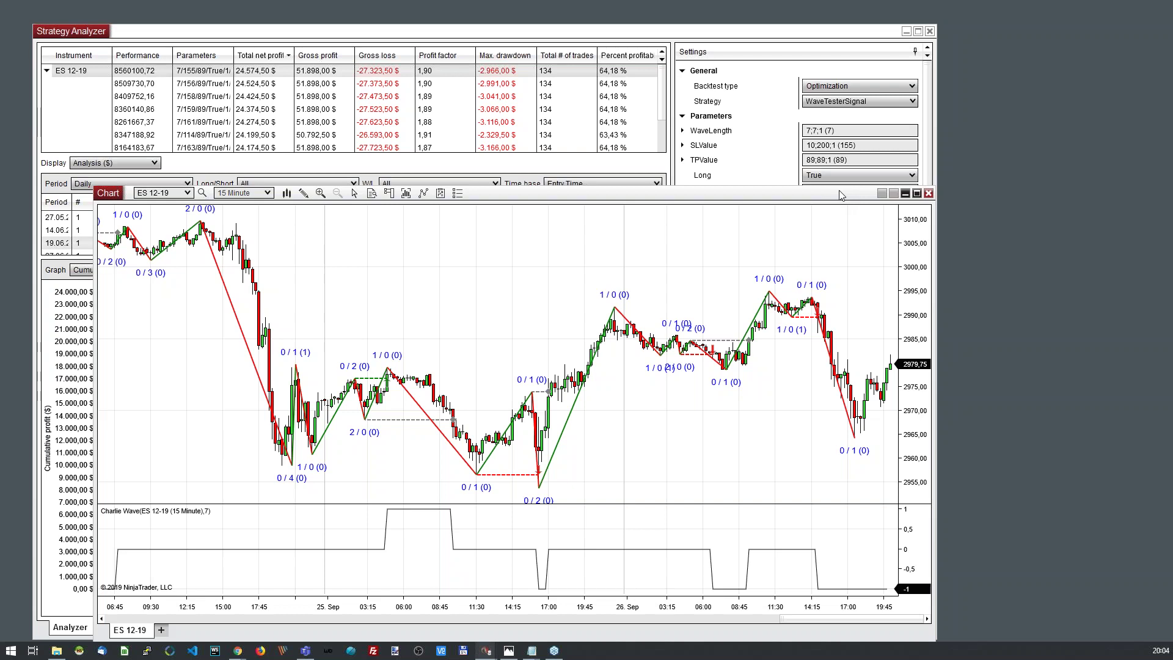
{"action": "left_click_drag", "start_coordinate": [839, 195], "coordinate": [842, 305]}
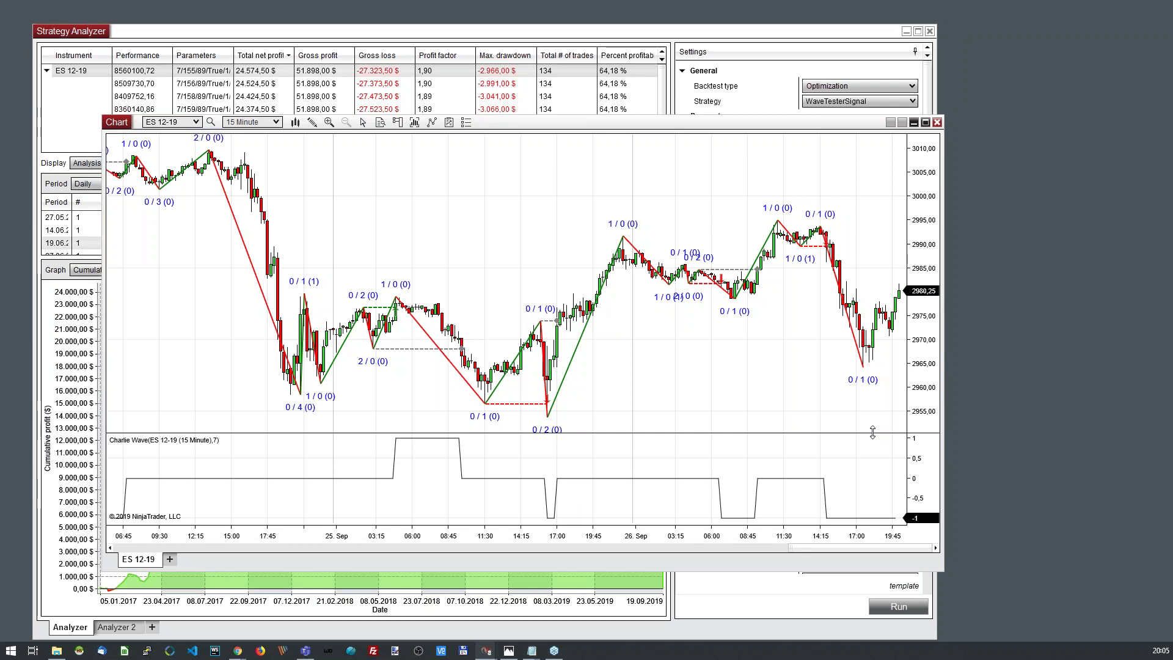
{"action": "left_click_drag", "start_coordinate": [792, 128], "coordinate": [798, 413]}
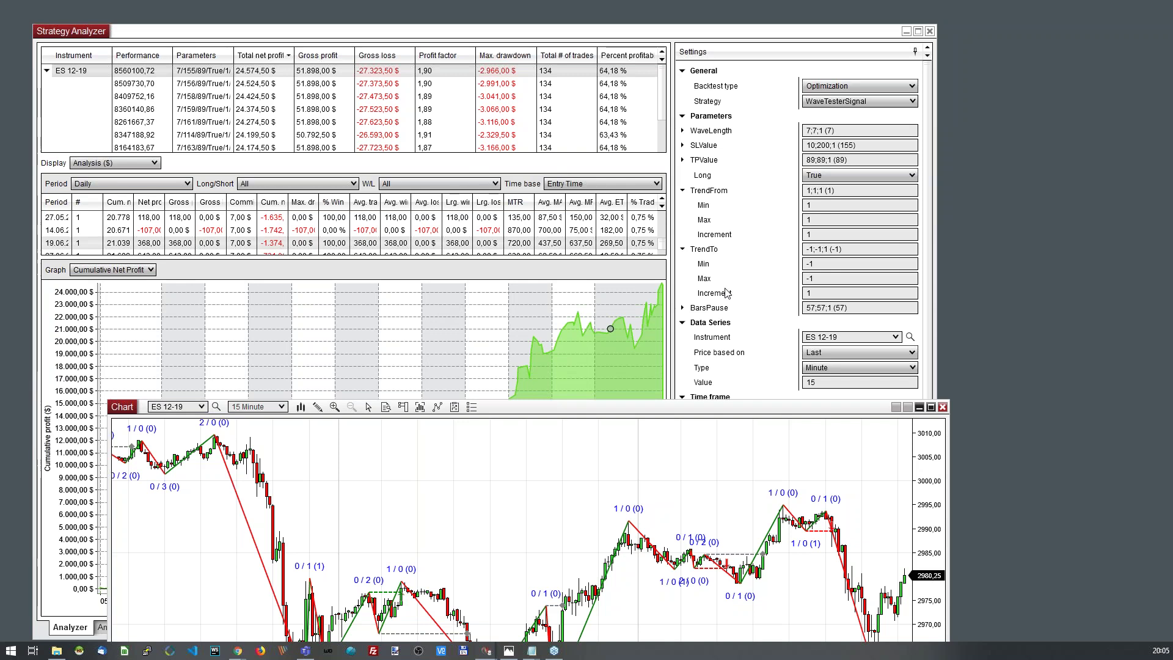
{"action": "left_click_drag", "start_coordinate": [728, 408], "coordinate": [729, 102]}
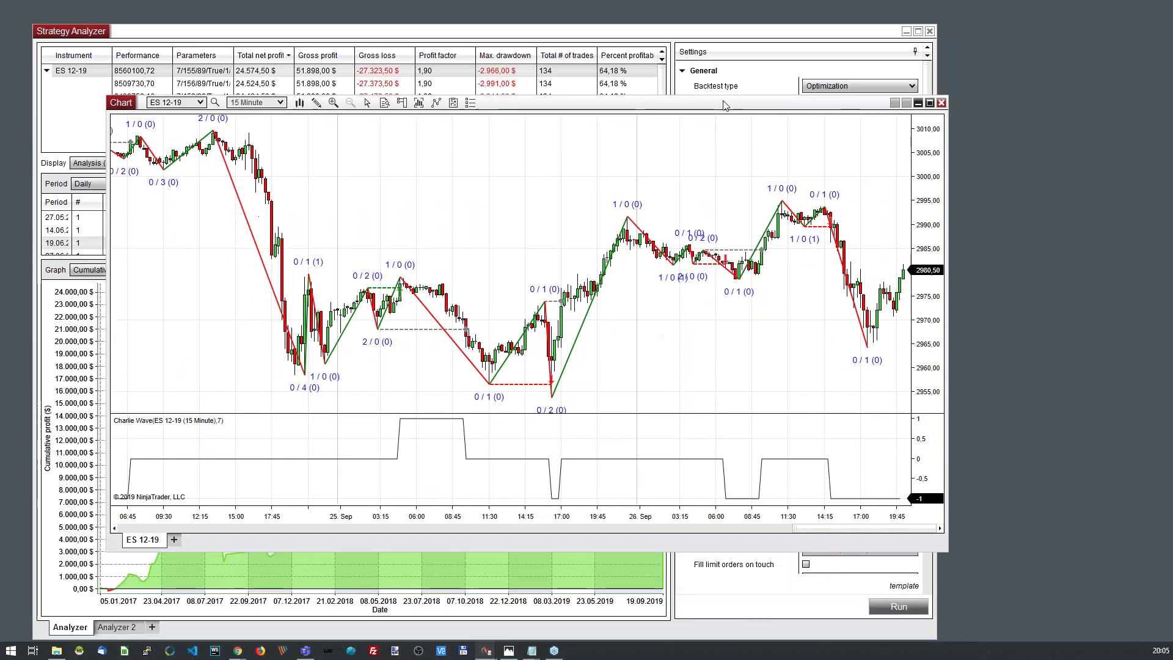
{"action": "left_click_drag", "start_coordinate": [653, 518], "coordinate": [736, 510]}
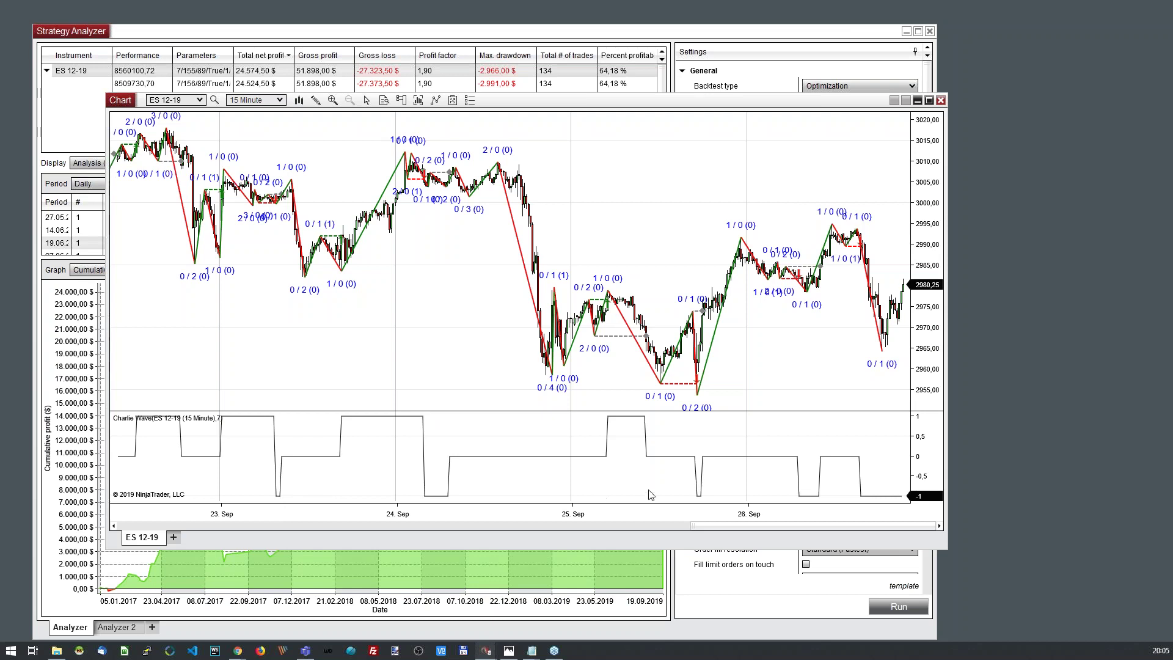
{"action": "left_click_drag", "start_coordinate": [587, 105], "coordinate": [623, 329]}
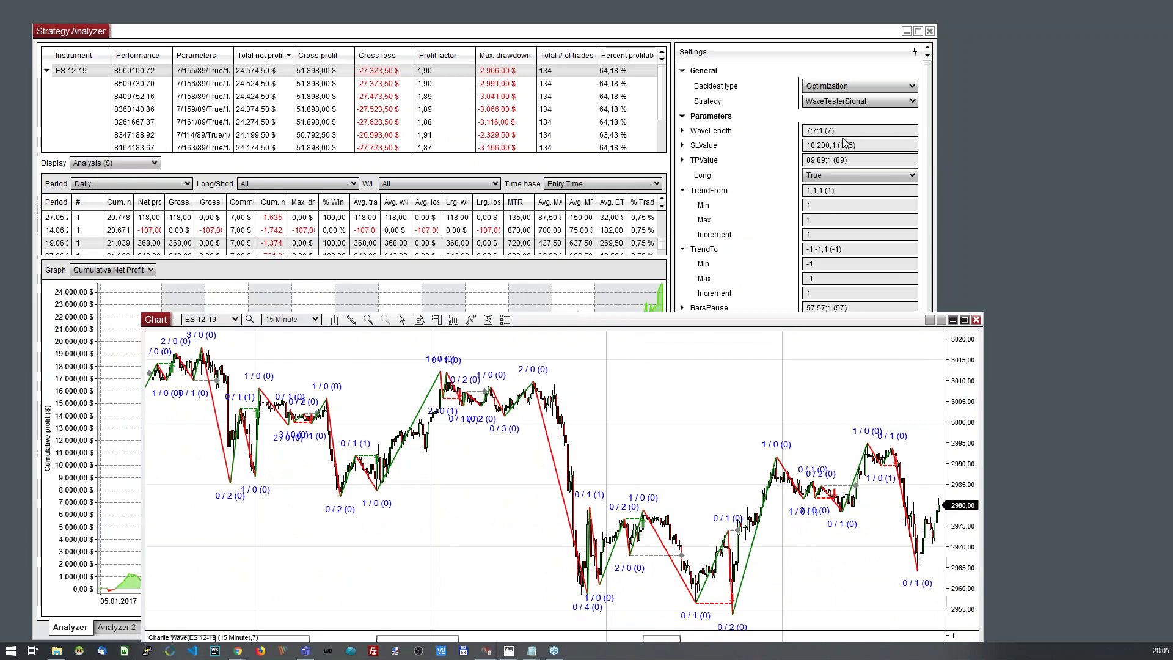
Switch the Strategy Analyzer results display to Chart, bring the 17 September trade into view, and check the backtest's end date calendar
{"action": "left_click", "coordinate": [115, 162]}
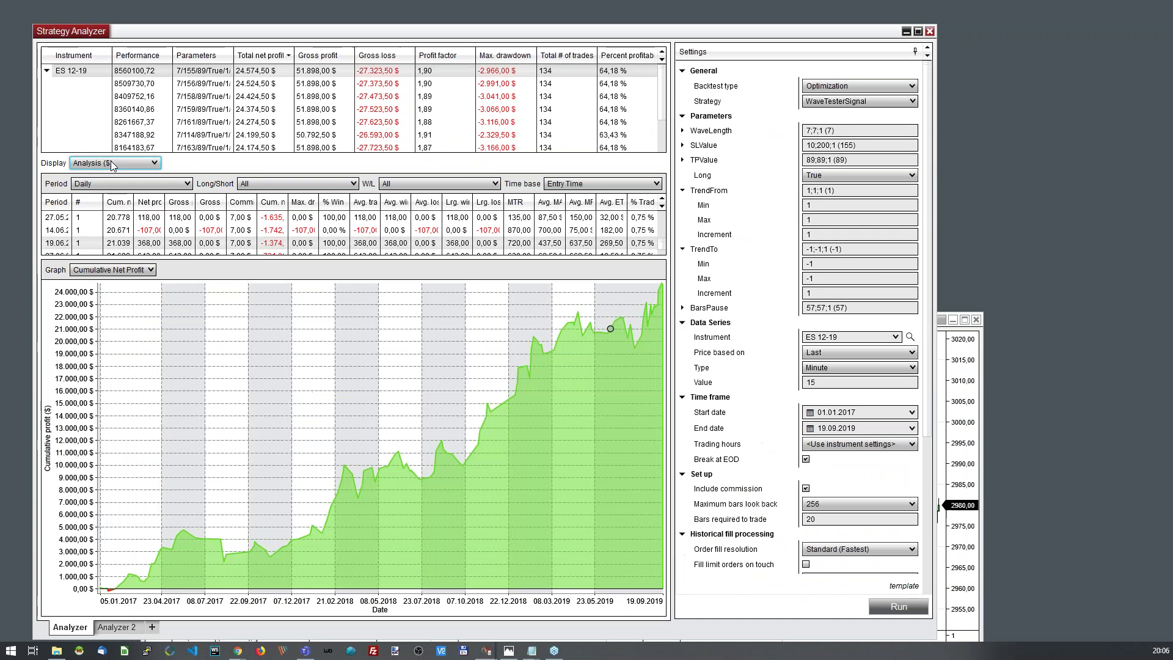
{"action": "left_click", "coordinate": [108, 202]}
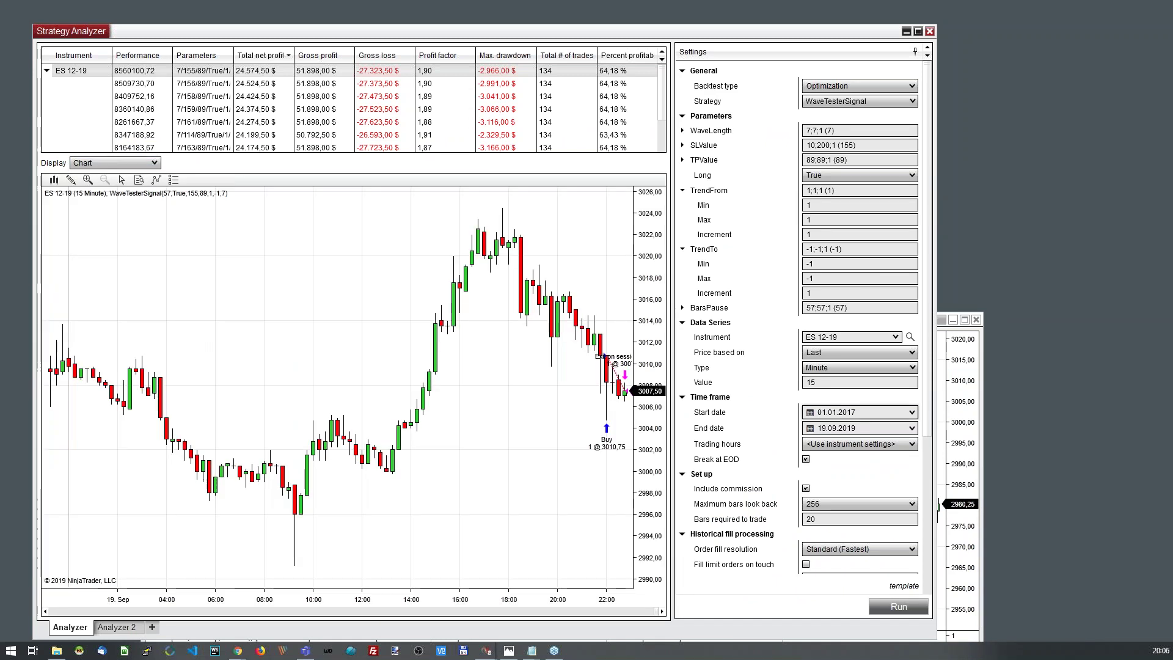
{"action": "left_click_drag", "start_coordinate": [569, 598], "coordinate": [607, 590]}
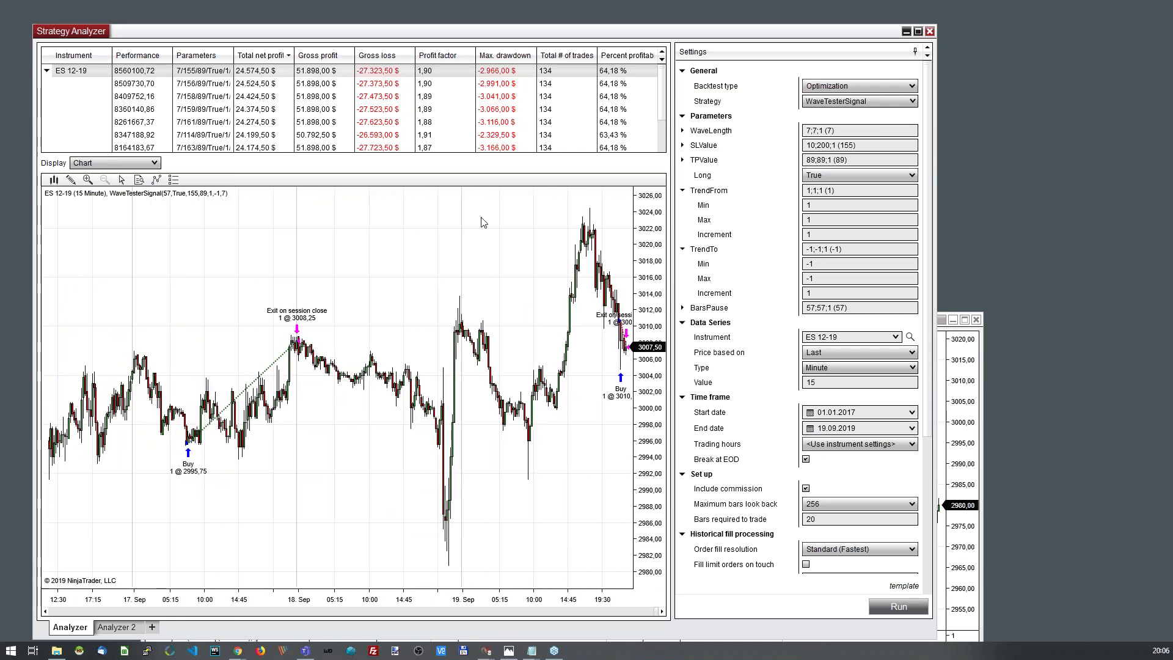
{"action": "left_click_drag", "start_coordinate": [371, 451], "coordinate": [421, 446]}
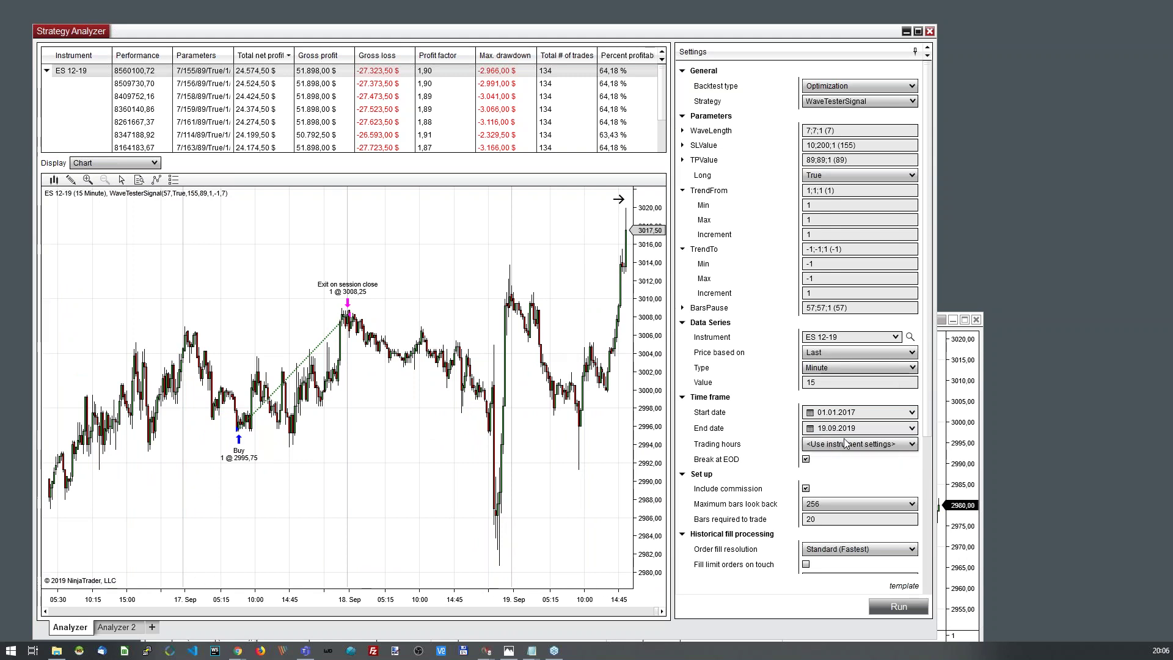
{"action": "left_click", "coordinate": [912, 428]}
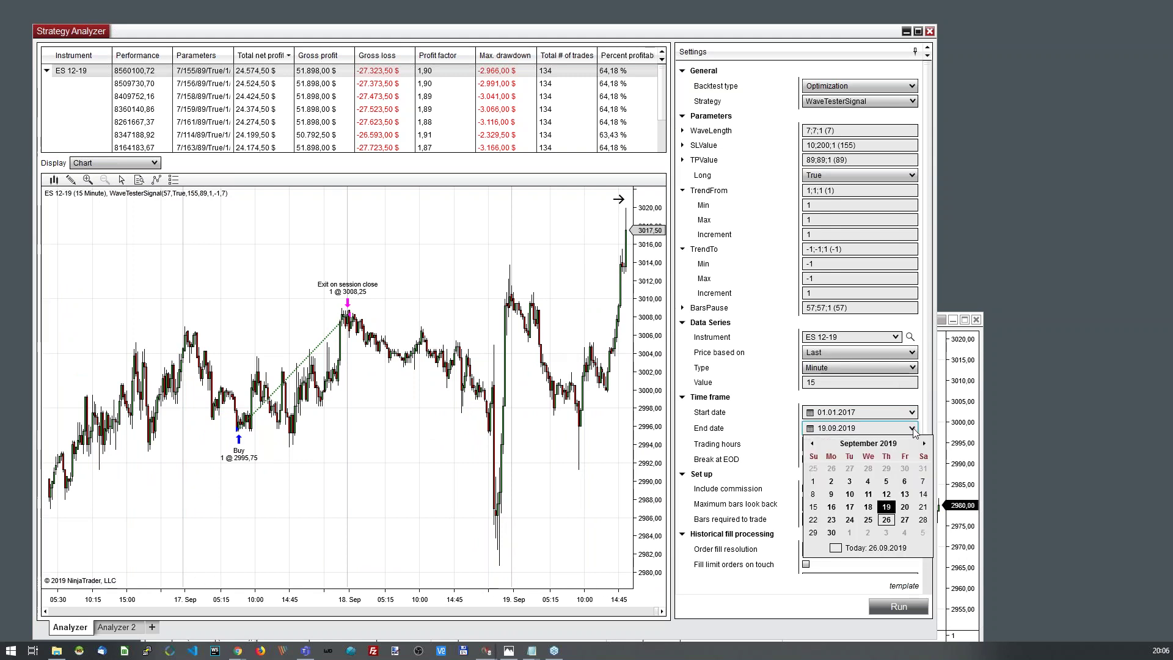
{"action": "left_click", "coordinate": [913, 429]}
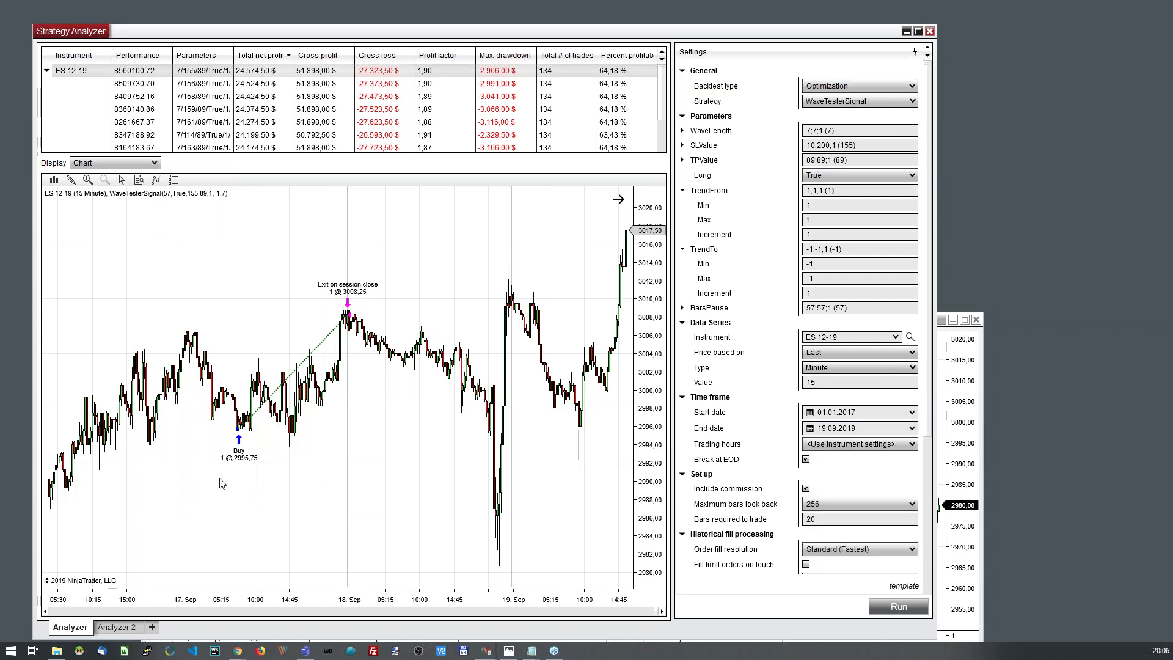
Bring 17 September into view on the Charlie Wave chart and compare its waves with the trade on the Strategy Analyzer chart
{"action": "left_click", "coordinate": [954, 405]}
{"action": "left_click_drag", "start_coordinate": [667, 328], "coordinate": [749, 115]}
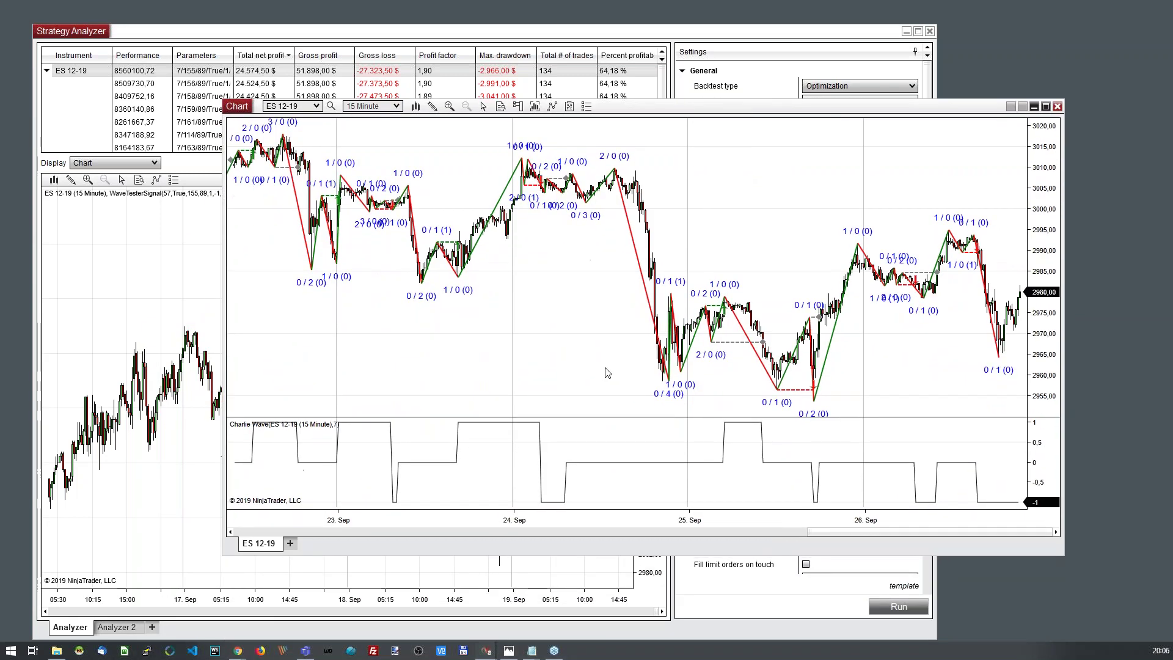
{"action": "left_click_drag", "start_coordinate": [437, 490], "coordinate": [778, 432]}
{"action": "left_click", "coordinate": [380, 465]}
{"action": "left_click_drag", "start_coordinate": [373, 378], "coordinate": [753, 348]}
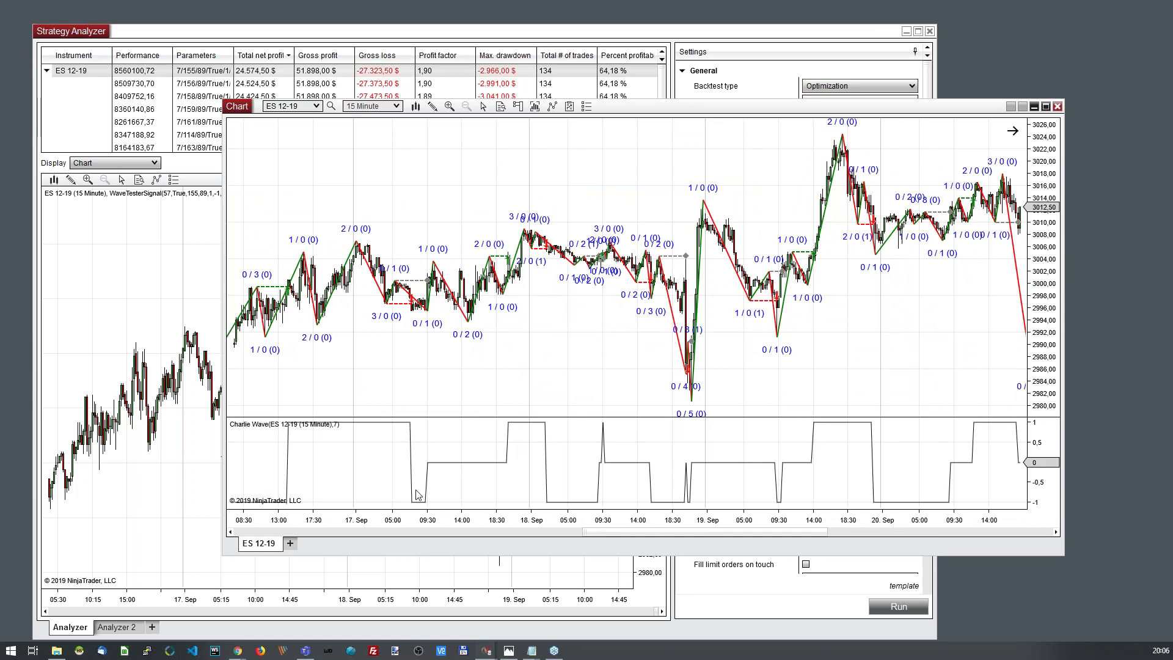
{"action": "left_click_drag", "start_coordinate": [607, 110], "coordinate": [827, 74]}
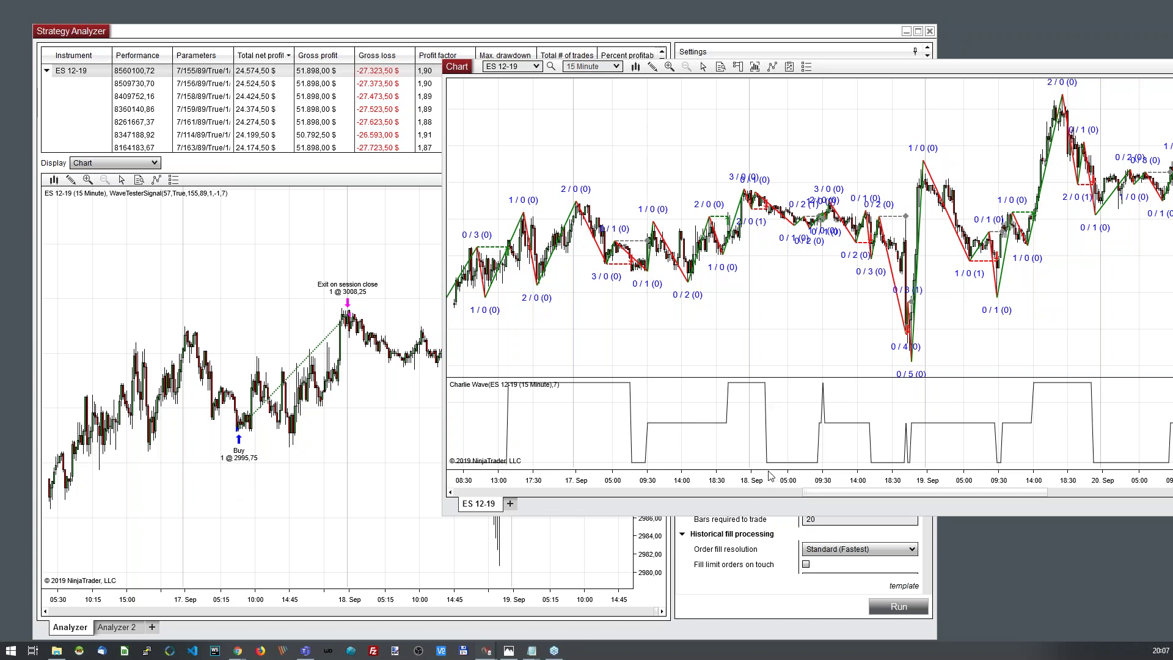
{"action": "left_click_drag", "start_coordinate": [954, 71], "coordinate": [1011, 334]}
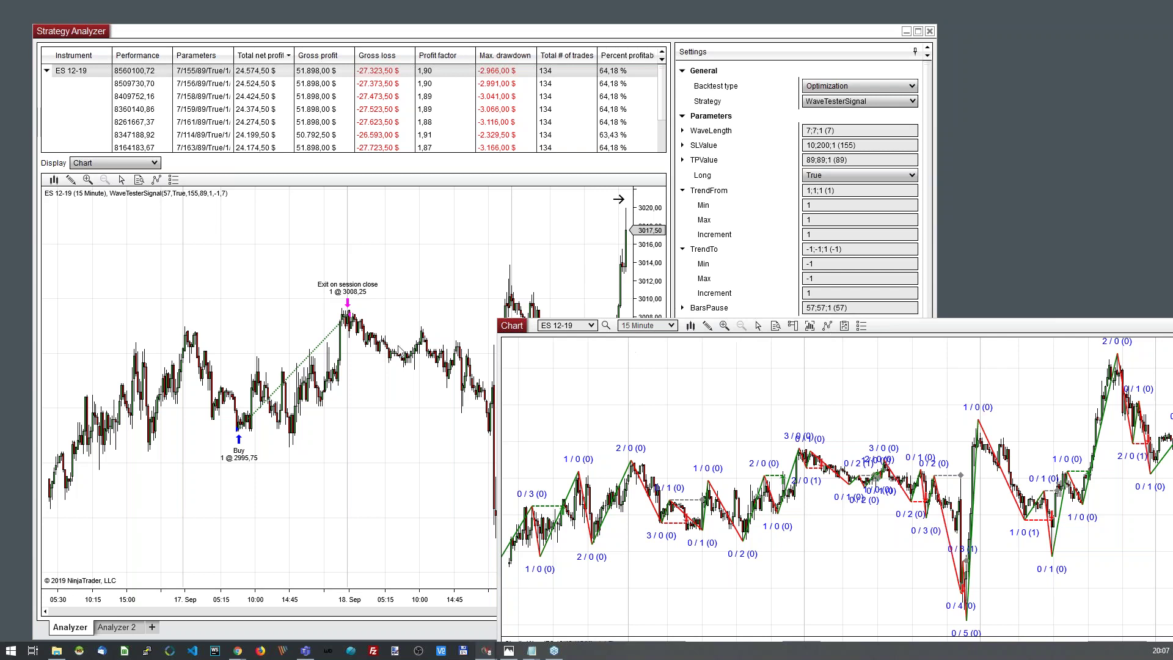
{"action": "left_click_drag", "start_coordinate": [957, 325], "coordinate": [956, 165]}
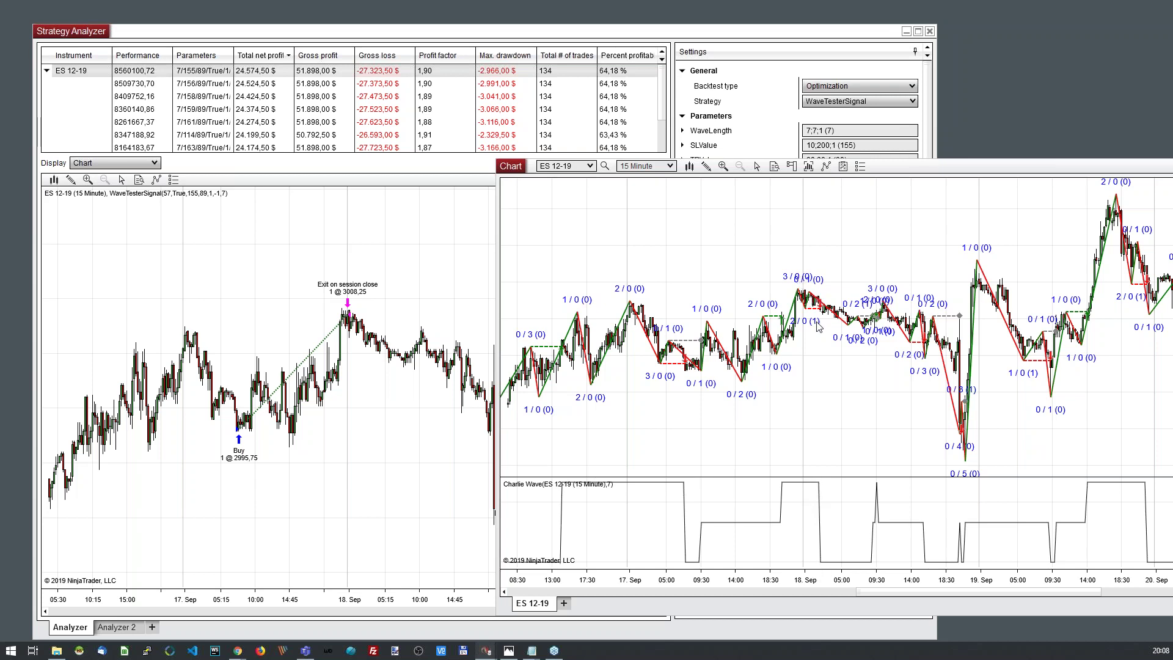
Move the Charlie Wave chart out of the way, and show the results Summary in a maximized Strategy Analyzer
{"action": "left_click_drag", "start_coordinate": [991, 166], "coordinate": [763, 0]}
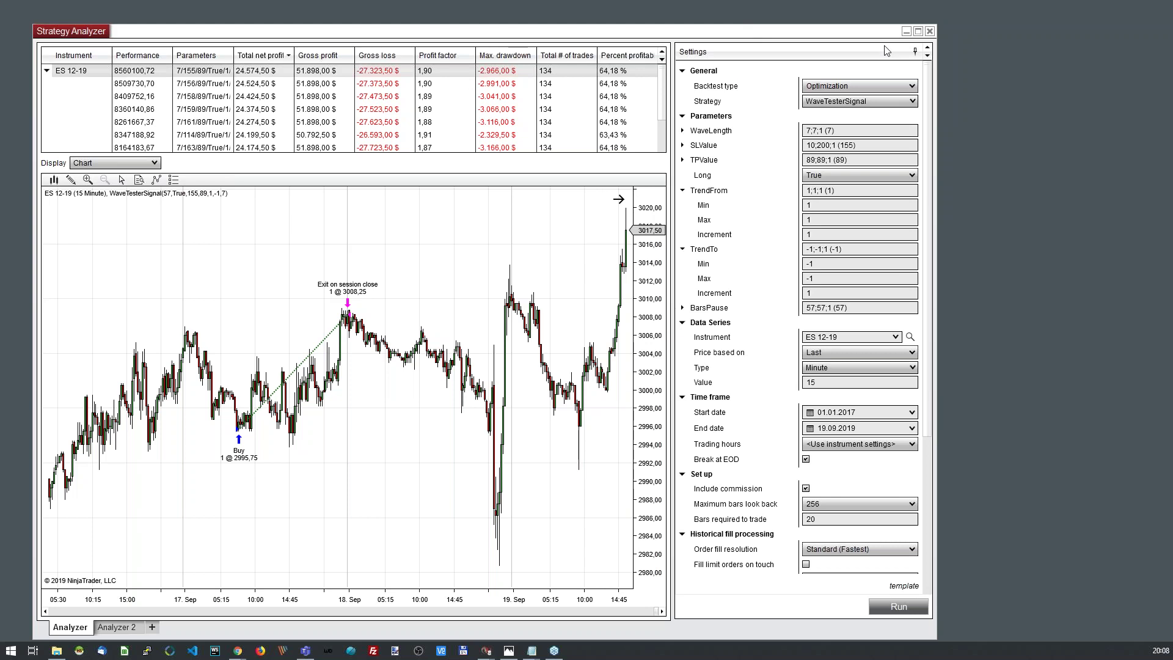
{"action": "left_click", "coordinate": [917, 31]}
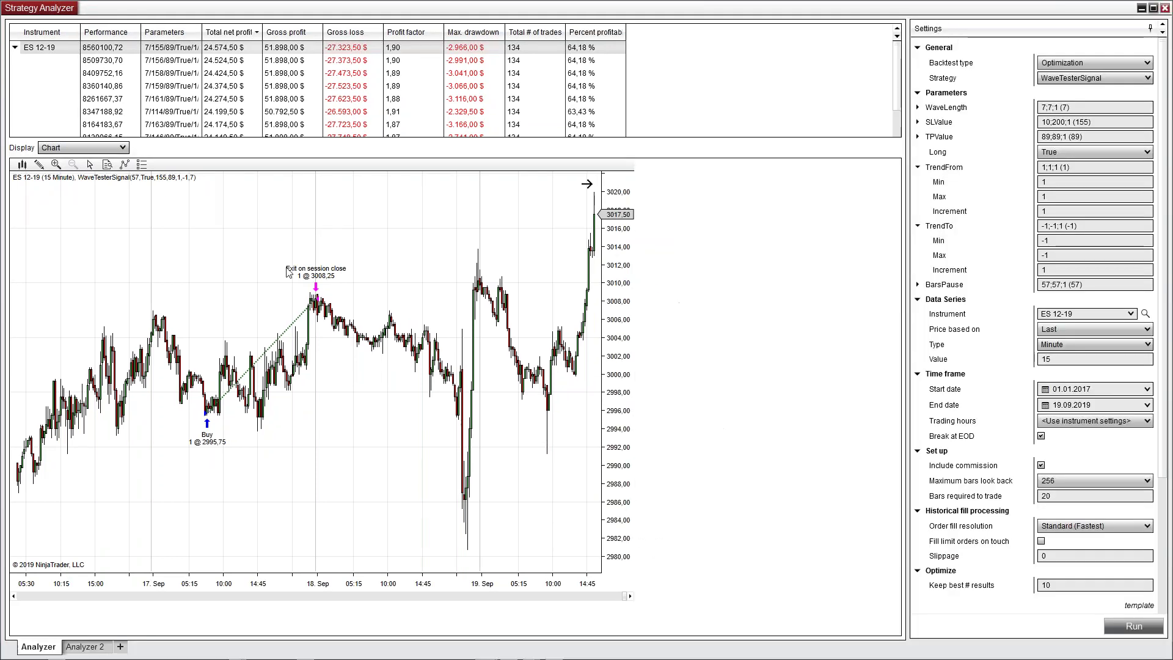
{"action": "left_click", "coordinate": [125, 148]}
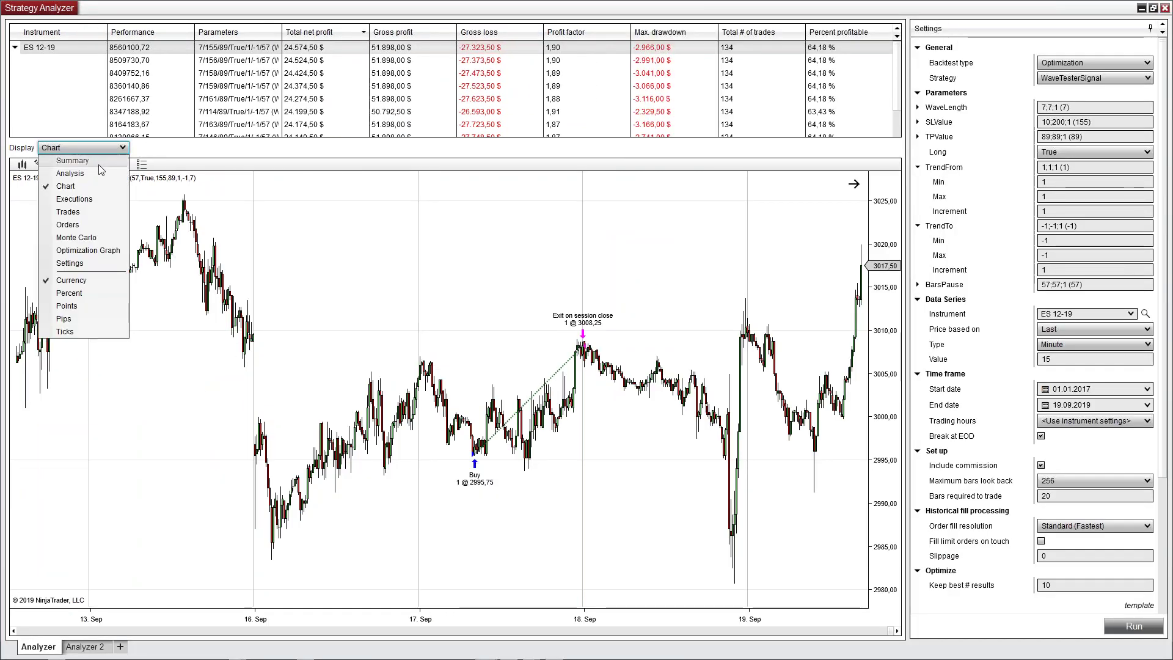
{"action": "left_click", "coordinate": [55, 161]}
Examine the total net profit, profit factor, percent profitable and average trade in the performance summary
{"action": "left_click", "coordinate": [258, 183]}
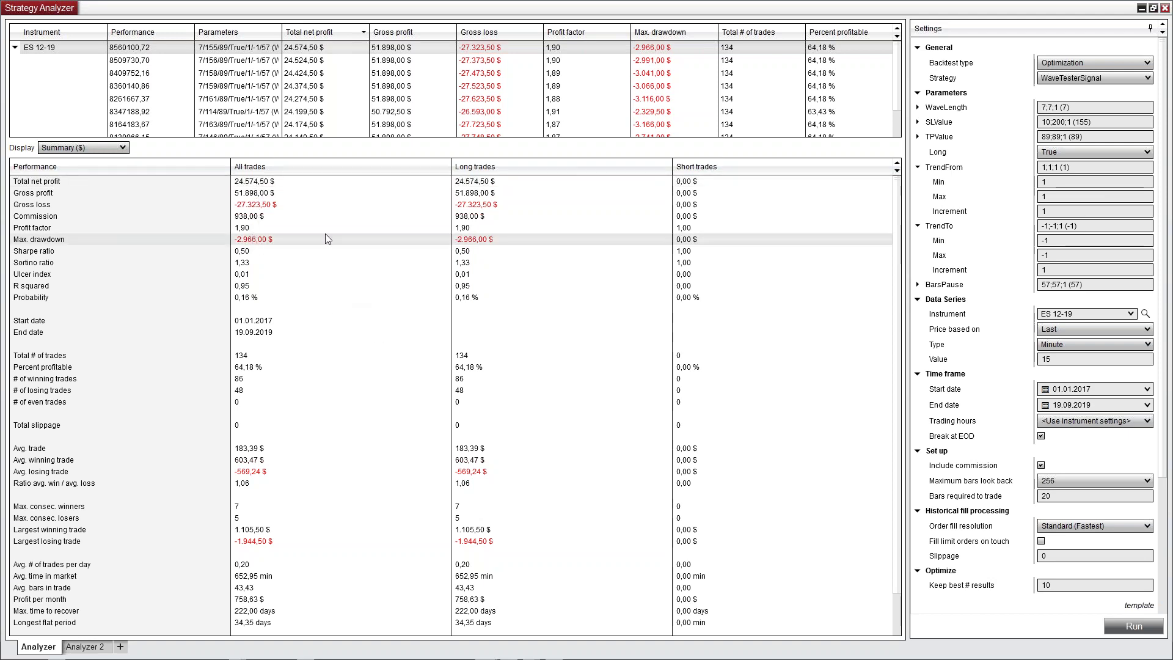
{"action": "left_click", "coordinate": [237, 228]}
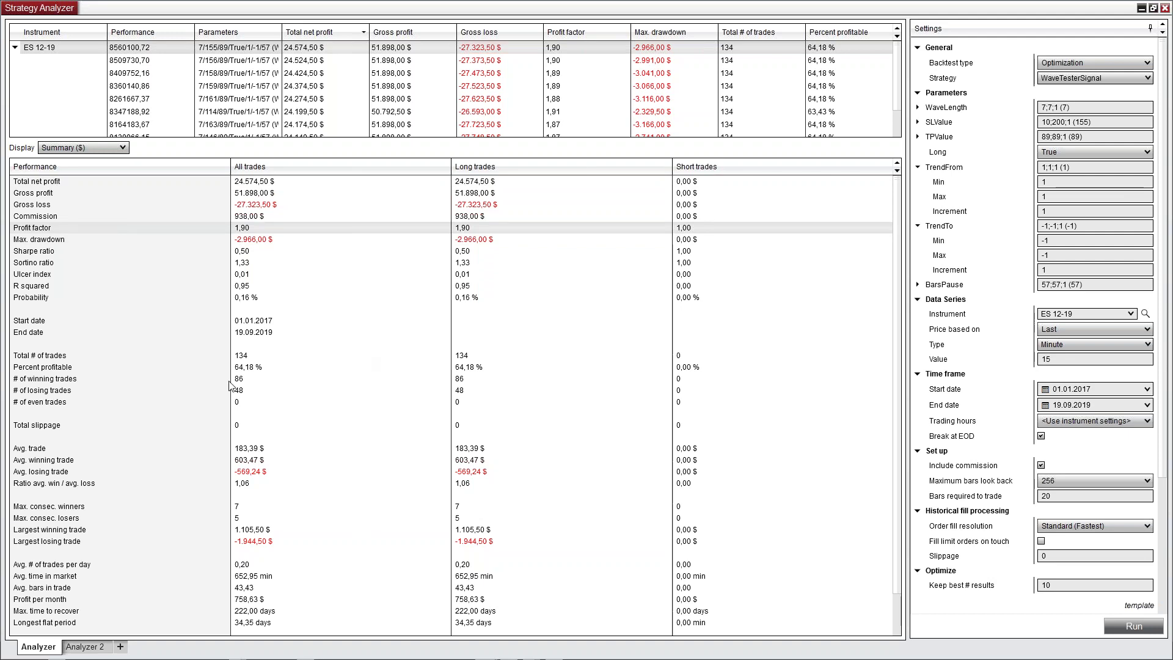
{"action": "left_click", "coordinate": [254, 370]}
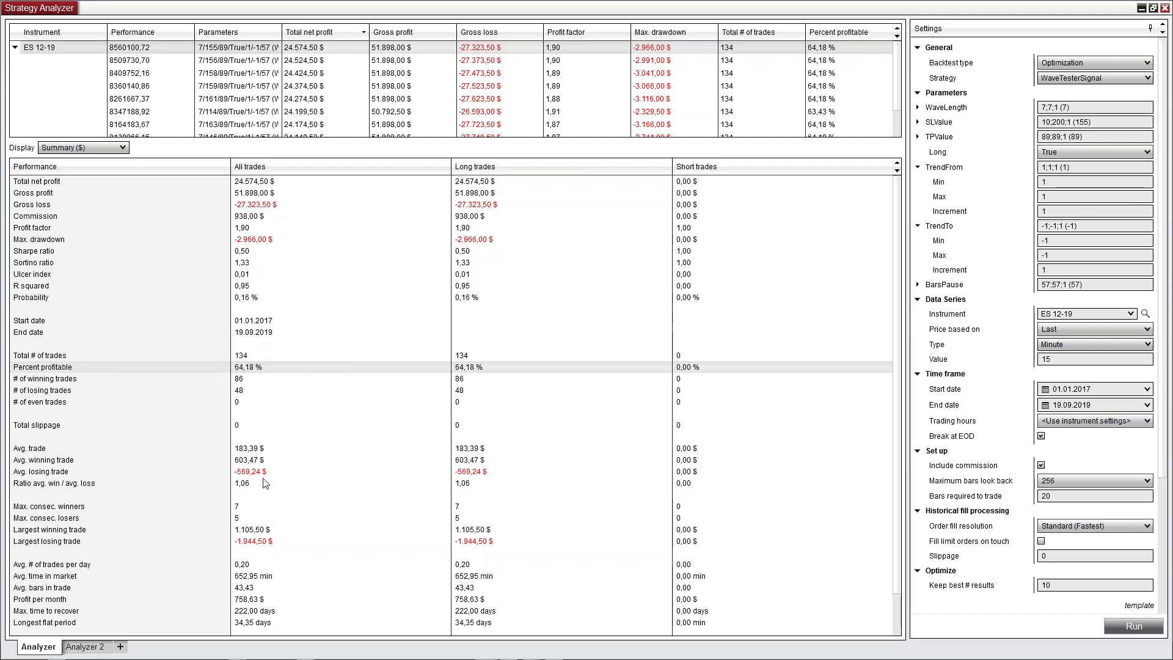
{"action": "left_click", "coordinate": [256, 453]}
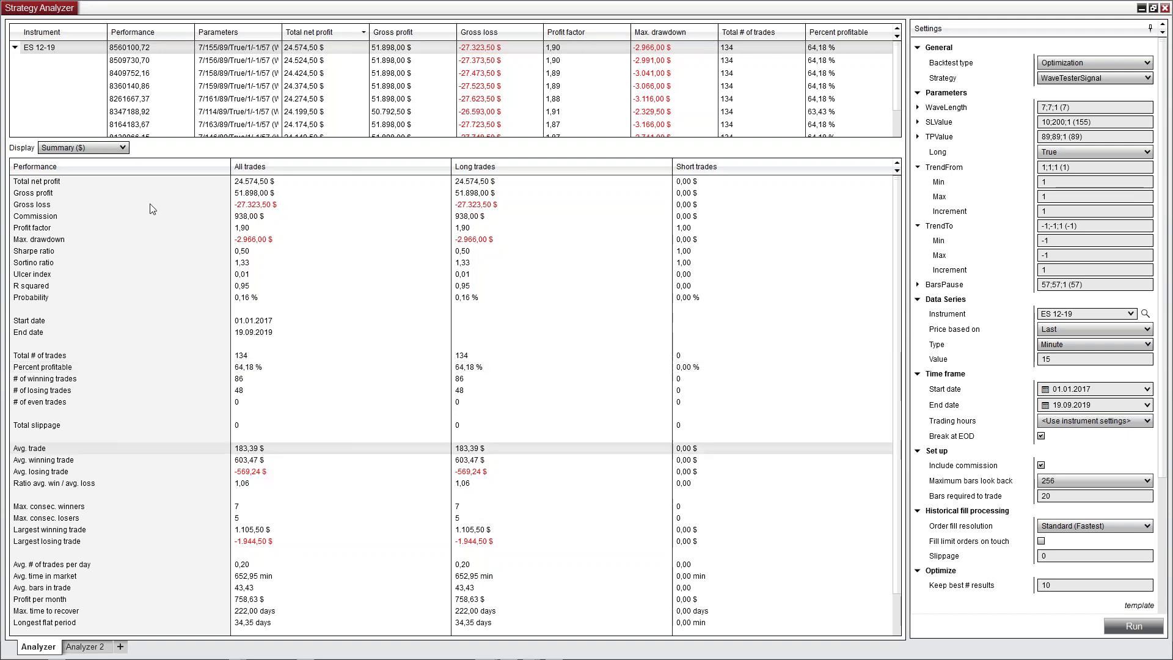
Show the performance summary in Points and examine the average trade, percent profitable, average winning trade and average losing trade
{"action": "left_click", "coordinate": [86, 147]}
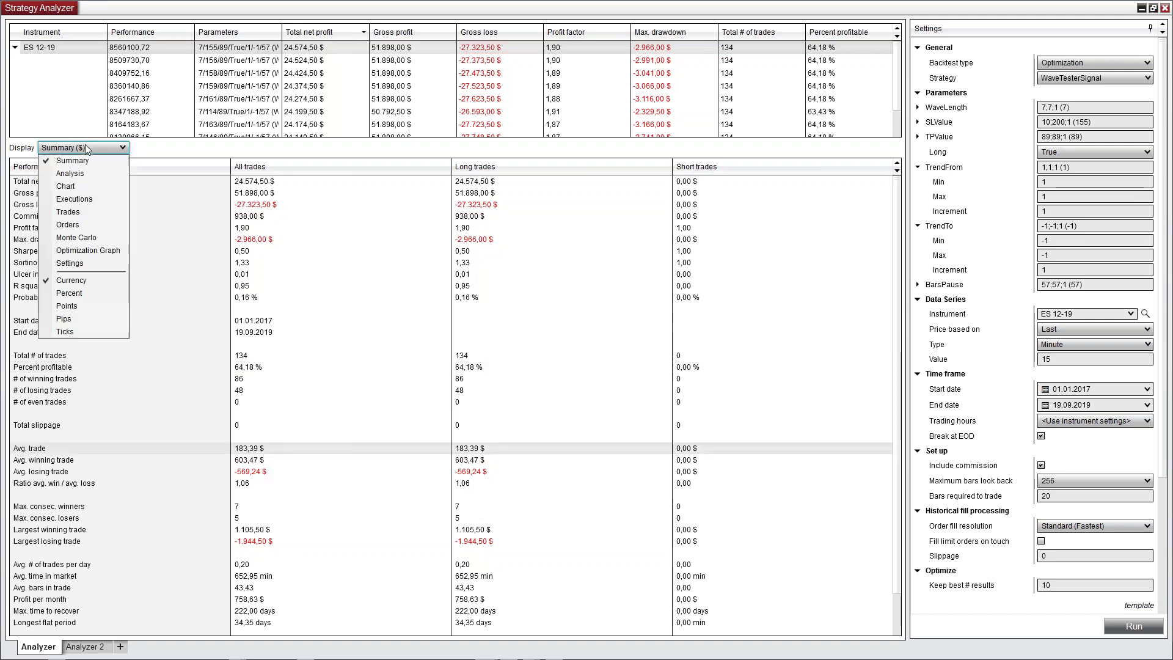
{"action": "left_click", "coordinate": [95, 305]}
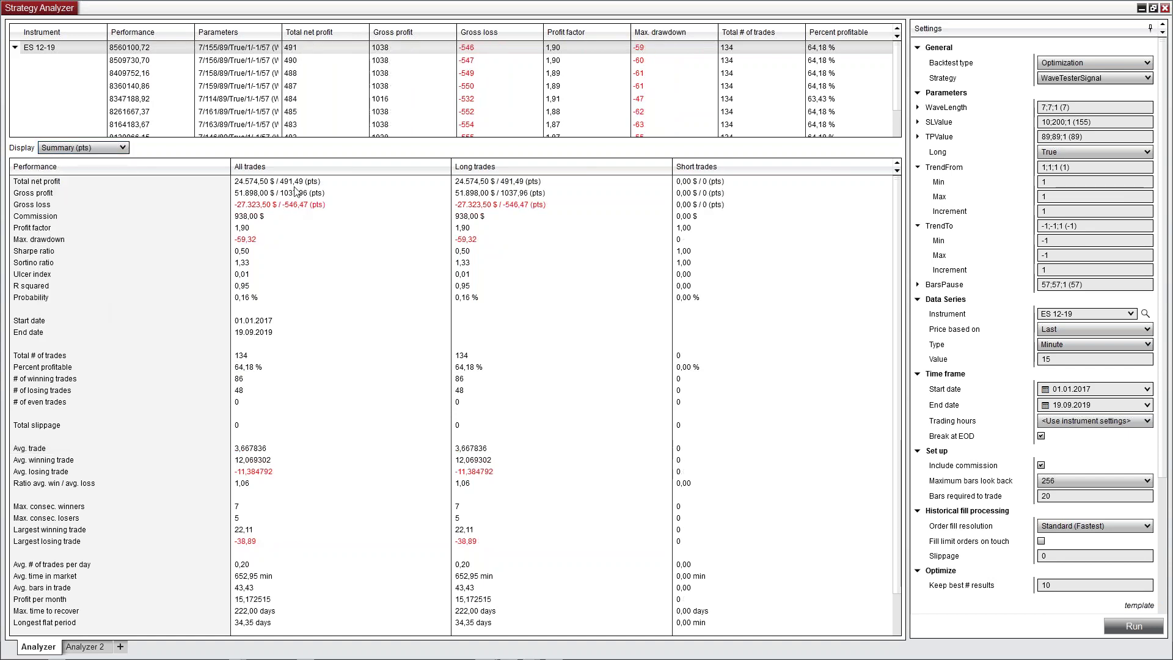
{"action": "left_click", "coordinate": [246, 449]}
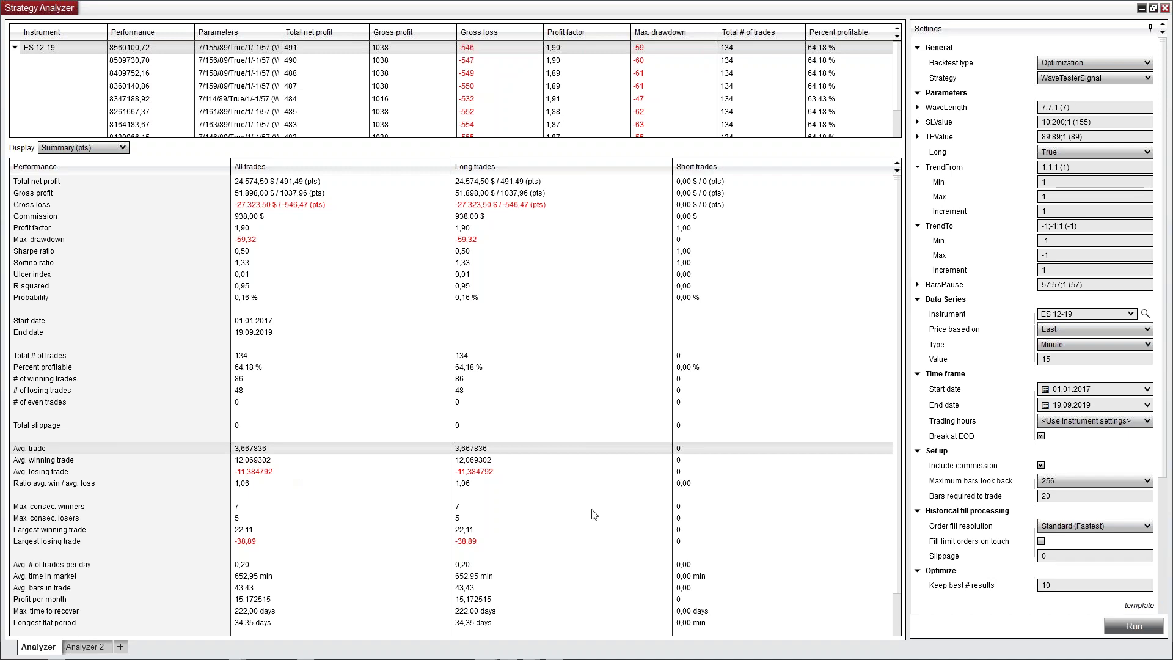
{"action": "left_click", "coordinate": [253, 368]}
{"action": "left_click", "coordinate": [263, 461]}
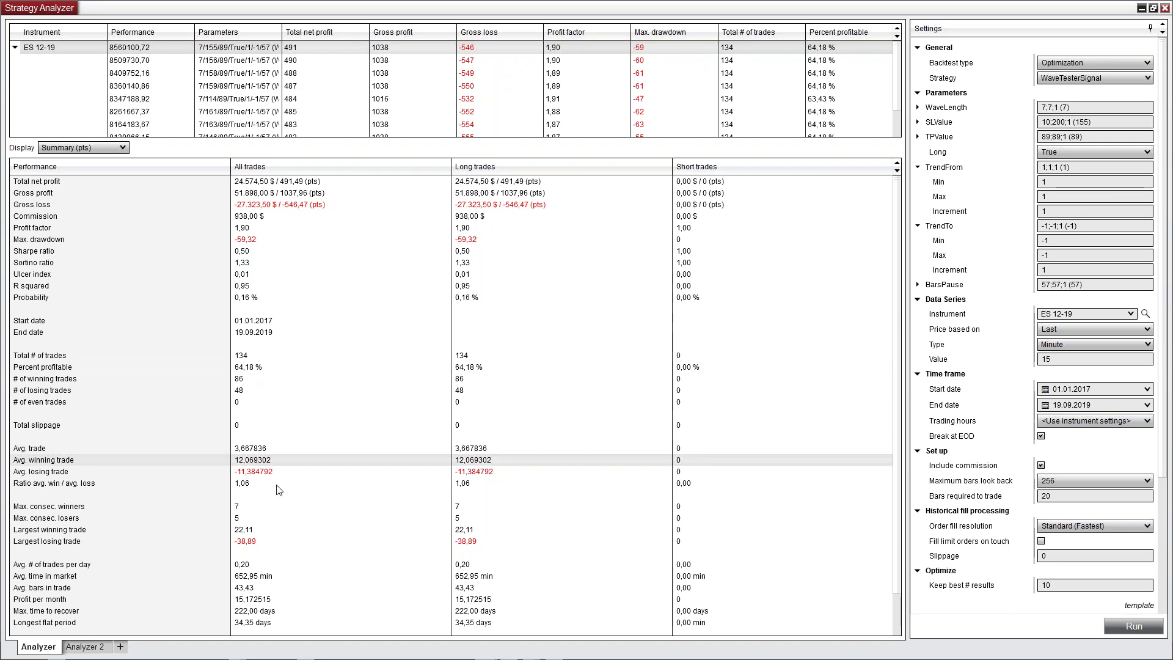
{"action": "left_click", "coordinate": [264, 472]}
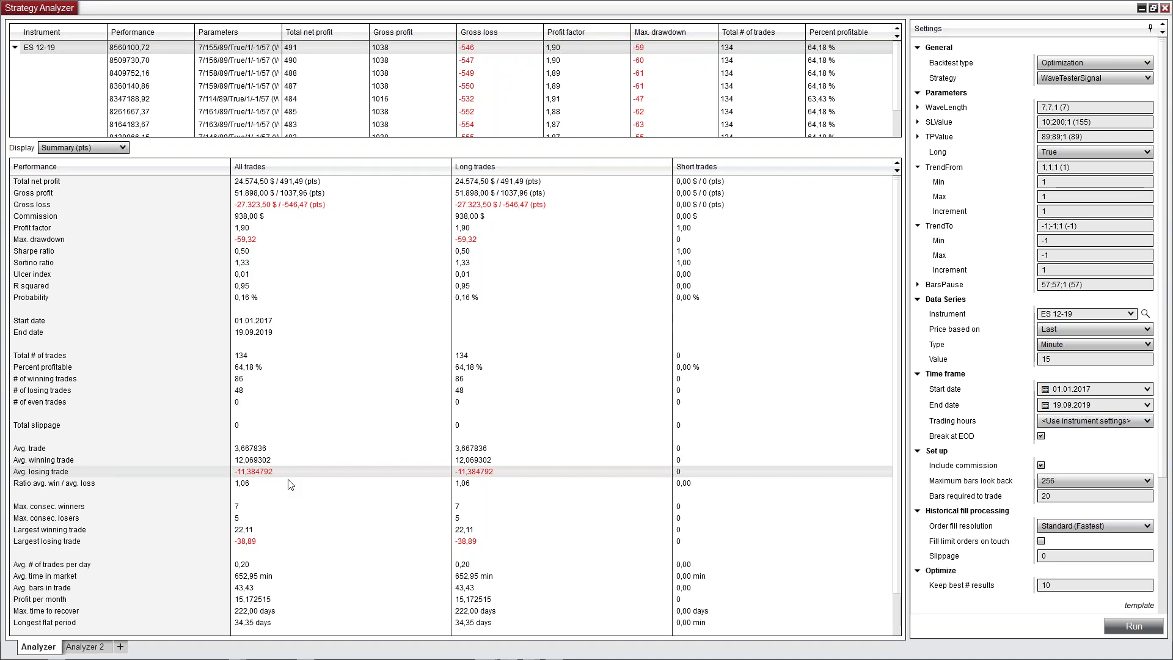
Switch the results display to Analysis and compare the cumulative net profit graph for the Trades and Daily periods
{"action": "left_click", "coordinate": [103, 148]}
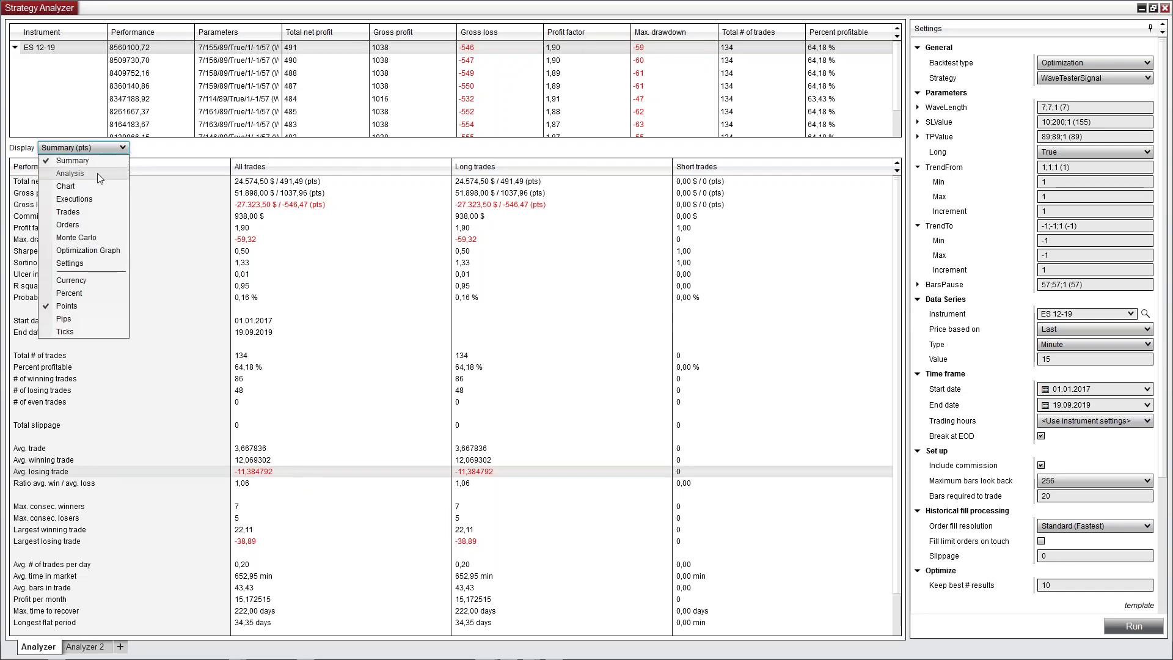
{"action": "left_click", "coordinate": [97, 174]}
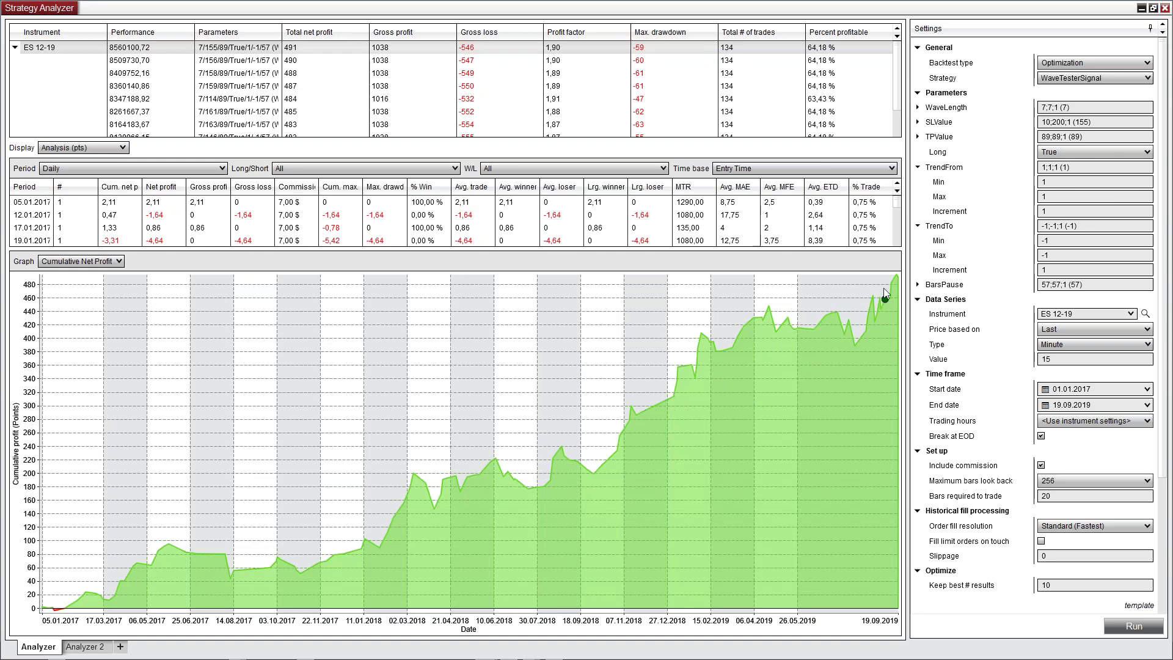
{"action": "left_click", "coordinate": [95, 174]}
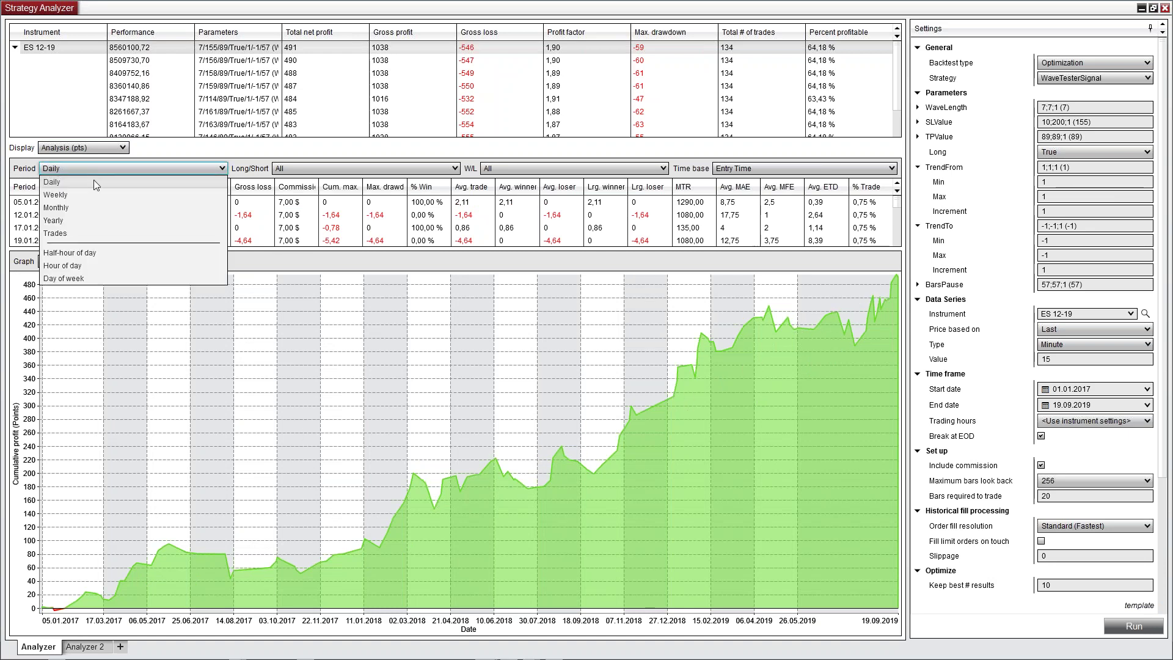
{"action": "left_click", "coordinate": [91, 233]}
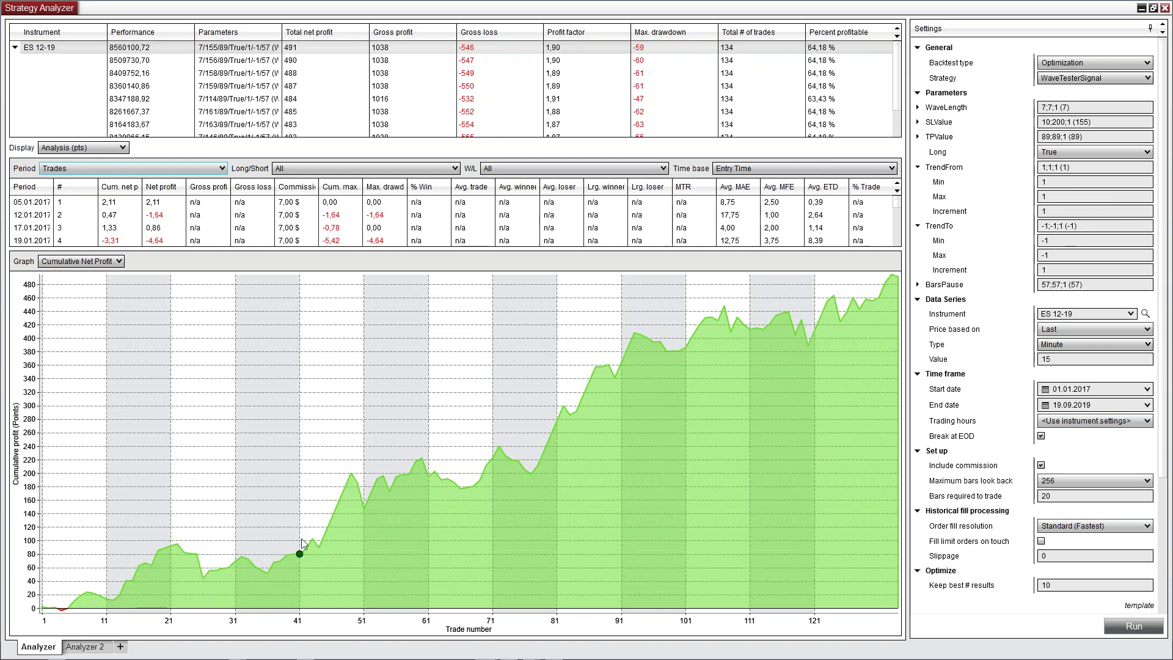
{"action": "left_click", "coordinate": [85, 169]}
{"action": "left_click", "coordinate": [83, 183]}
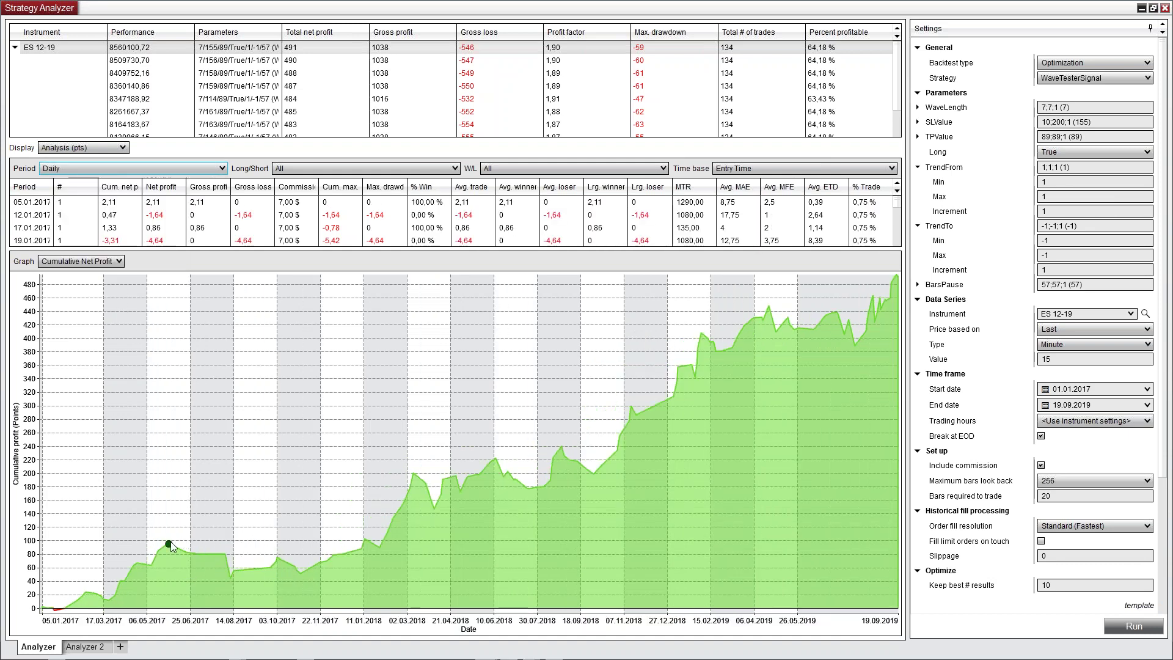
{"action": "mouse_move", "coordinate": [169, 546]}
{"action": "mouse_move", "coordinate": [366, 541]}
Review the order handling settings, and expand the SLValue and TPValue optimization ranges
{"action": "left_click", "coordinate": [113, 150]}
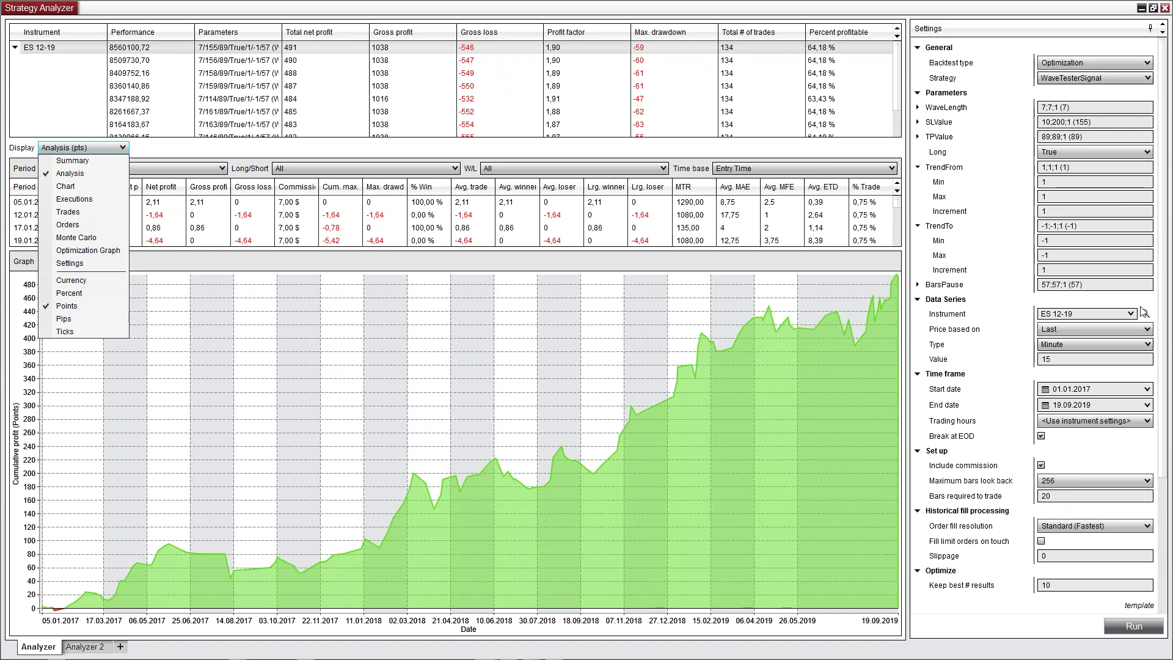
{"action": "left_click", "coordinate": [1165, 293]}
{"action": "left_click_drag", "start_coordinate": [1165, 293], "coordinate": [1166, 469]}
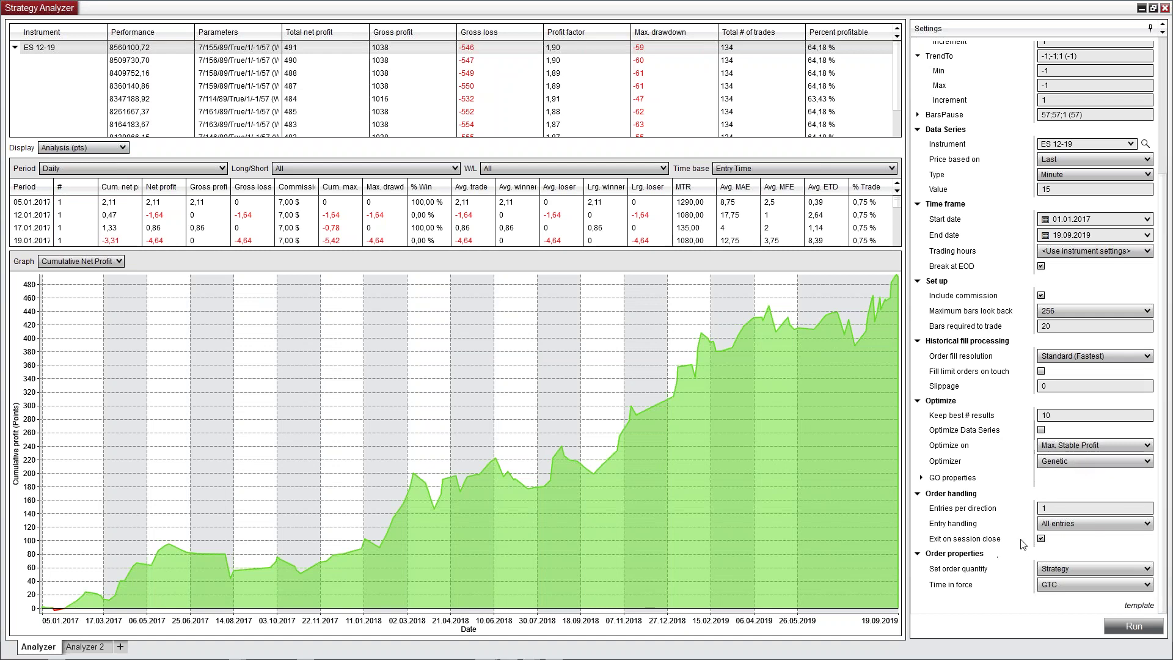
{"action": "scroll", "coordinate": [1032, 366], "scroll_direction": "up", "scroll_amount": 3}
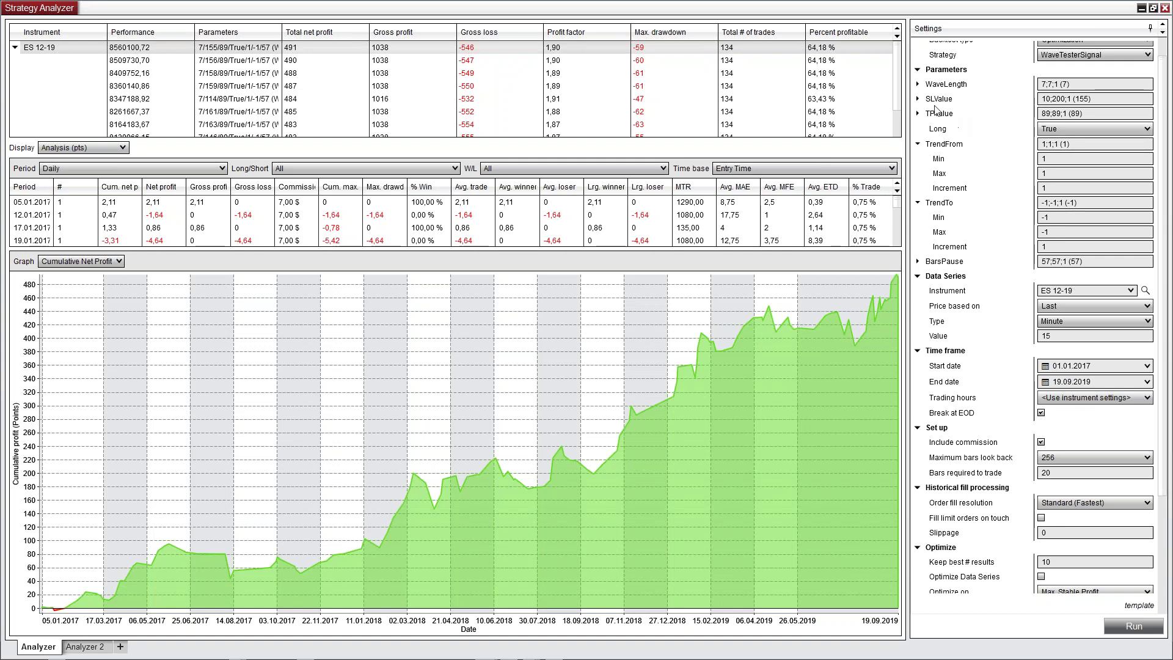
{"action": "left_click", "coordinate": [918, 99]}
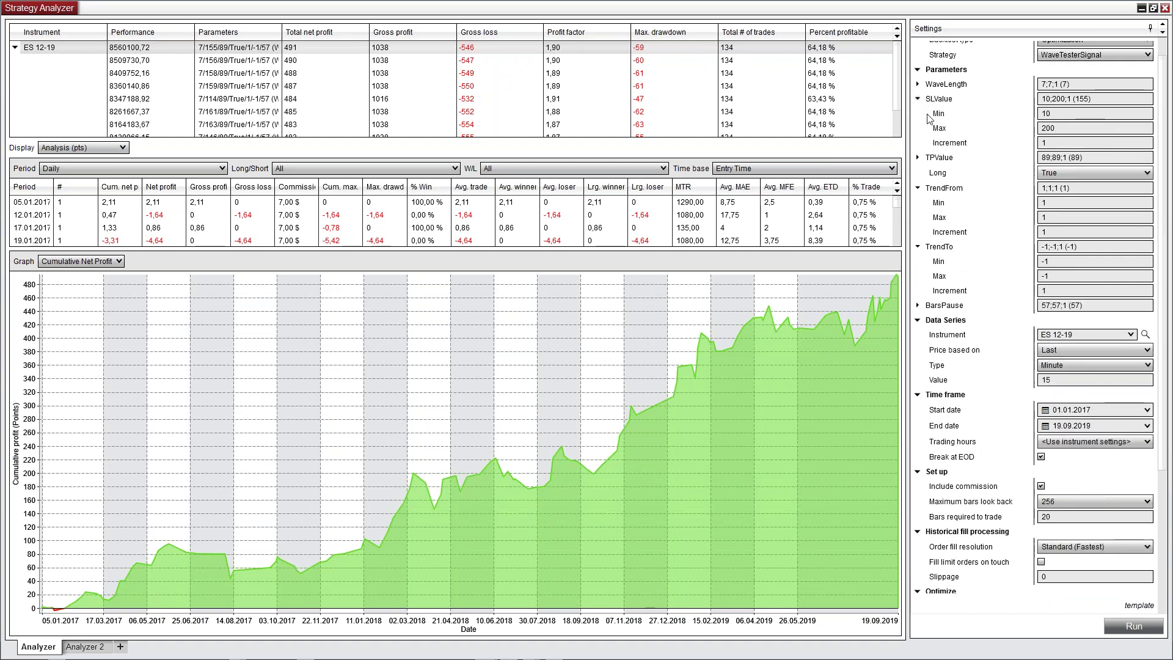
{"action": "left_click", "coordinate": [917, 158]}
{"action": "left_click", "coordinate": [1055, 114]}
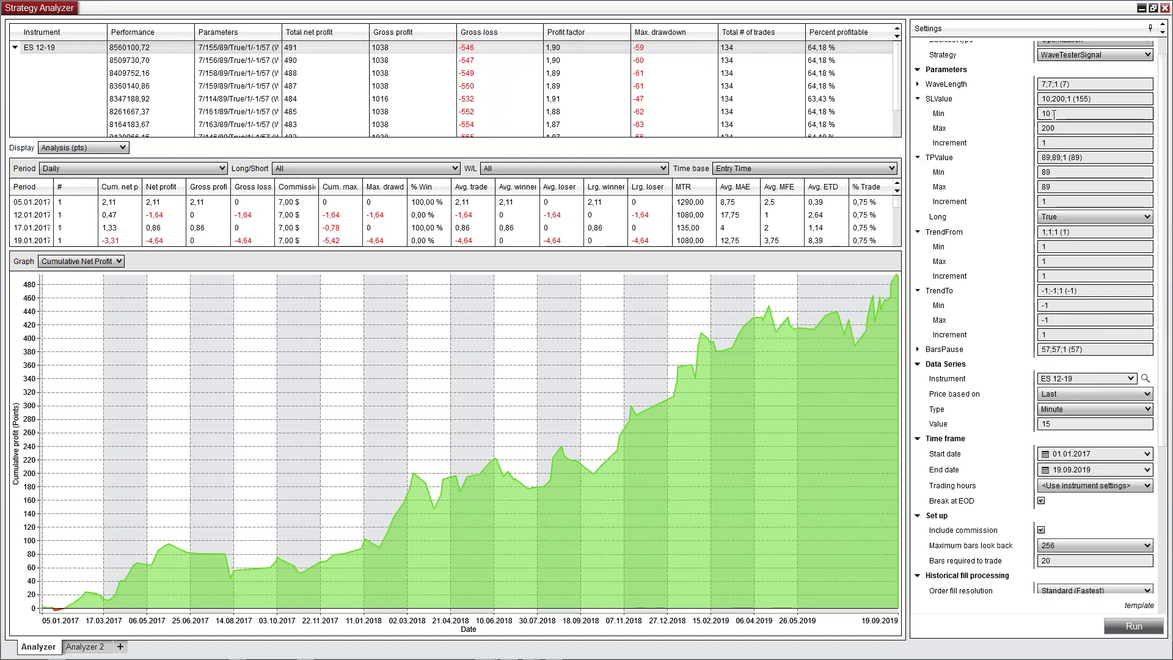
{"action": "left_click", "coordinate": [1065, 130]}
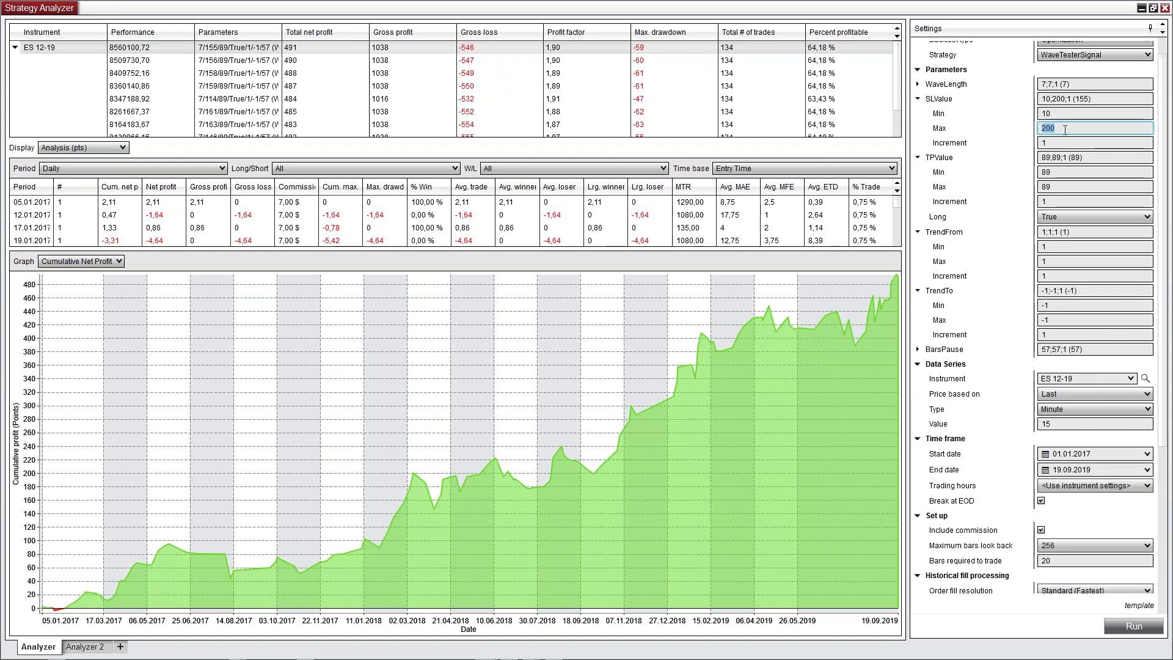
{"action": "left_click", "coordinate": [1060, 174]}
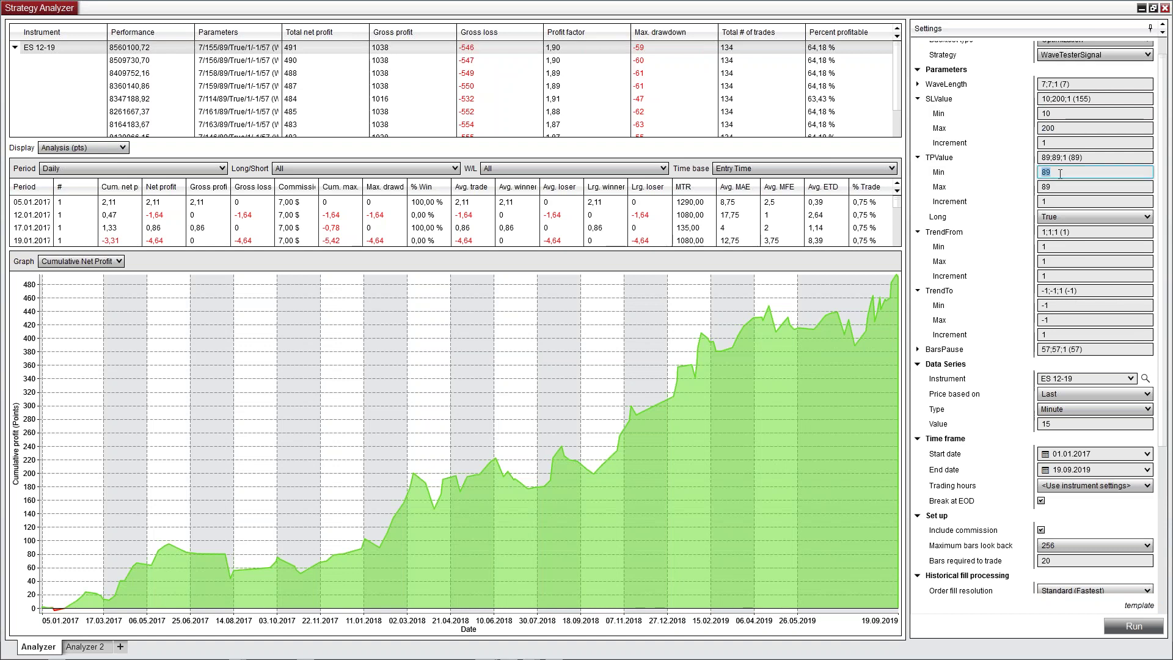
{"action": "type", "text": "10"}
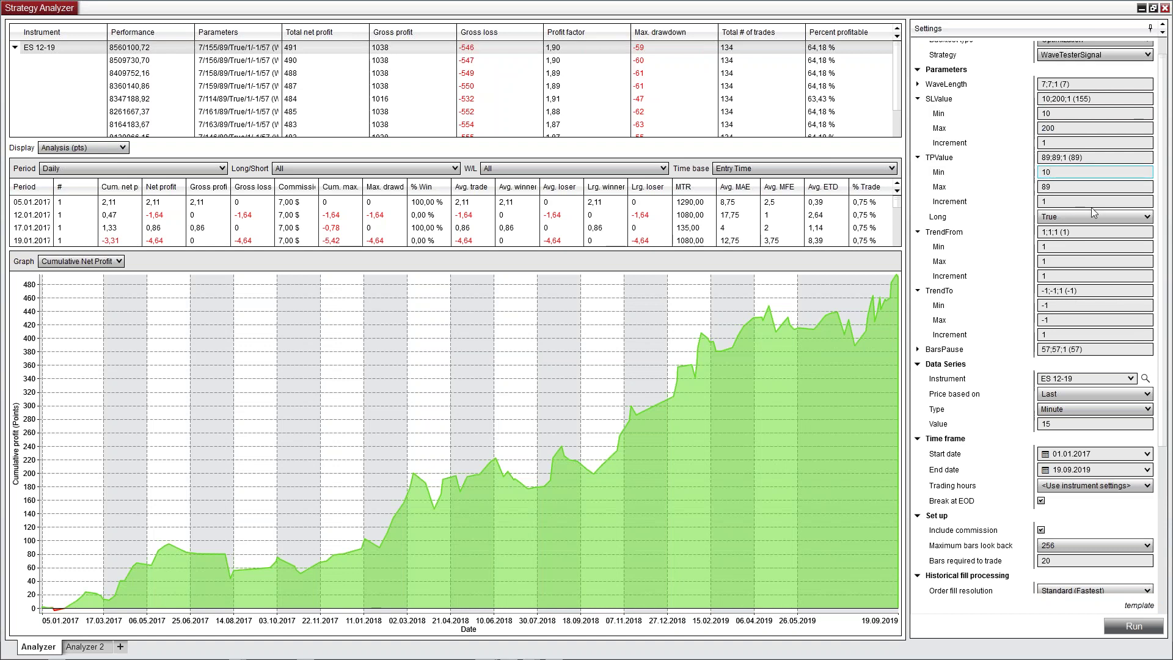
{"action": "double_click", "coordinate": [1068, 176]}
{"action": "type", "text": "89"}
Turn off Exit on session close and rerun the optimization
{"action": "scroll", "coordinate": [1087, 437], "scroll_direction": "down", "scroll_amount": 8}
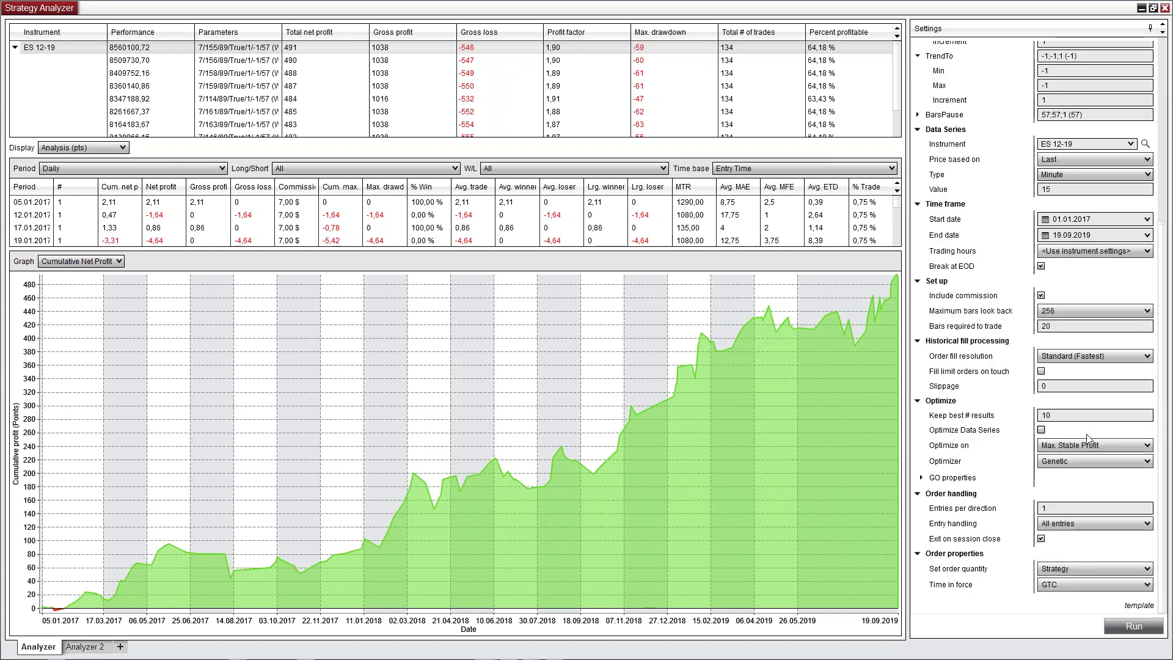
{"action": "left_click", "coordinate": [1041, 539]}
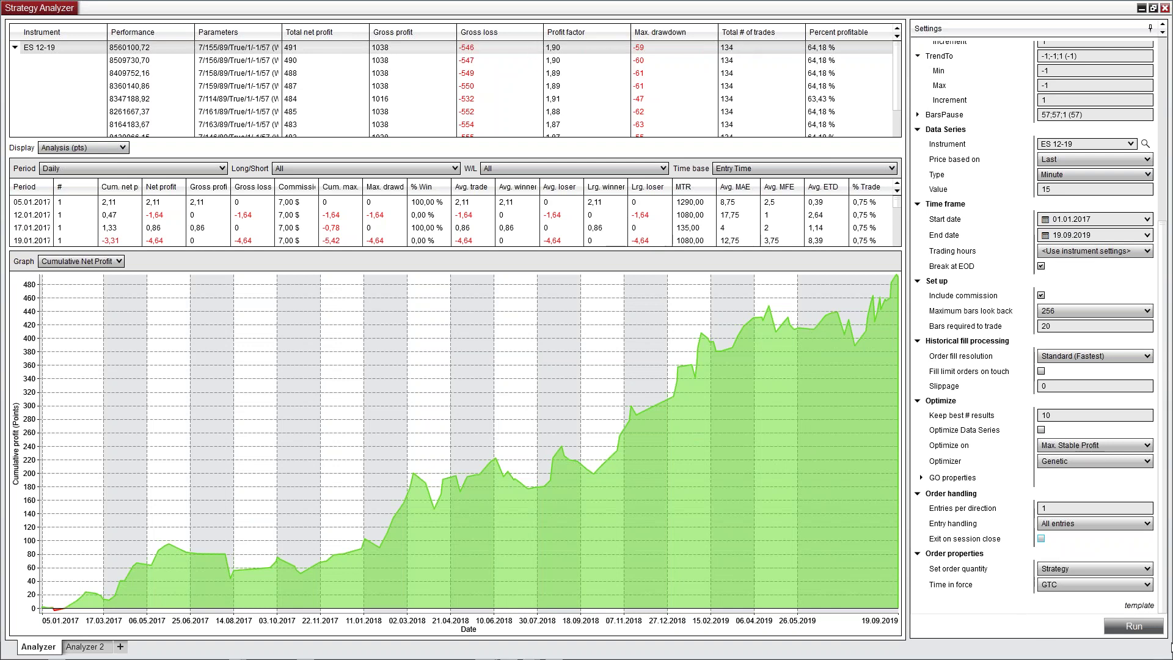
{"action": "left_click", "coordinate": [1138, 626]}
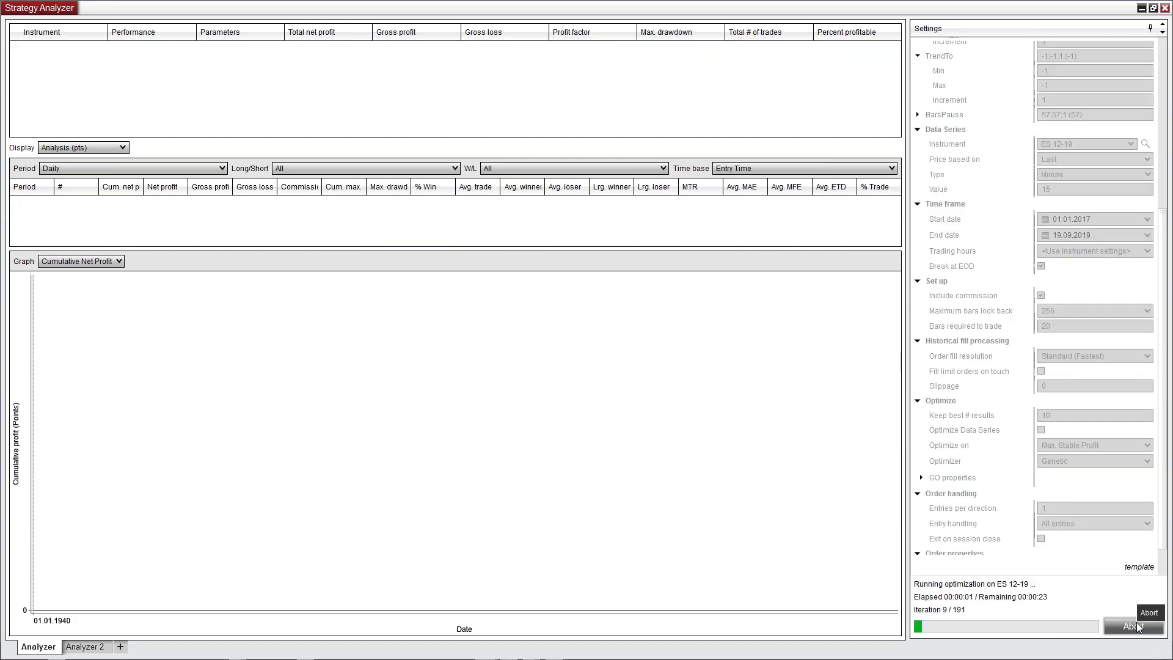
Set the TPValue optimization range to a minimum of 10 and a maximum of 200
{"action": "scroll", "coordinate": [1037, 526], "scroll_direction": "up", "scroll_amount": 6}
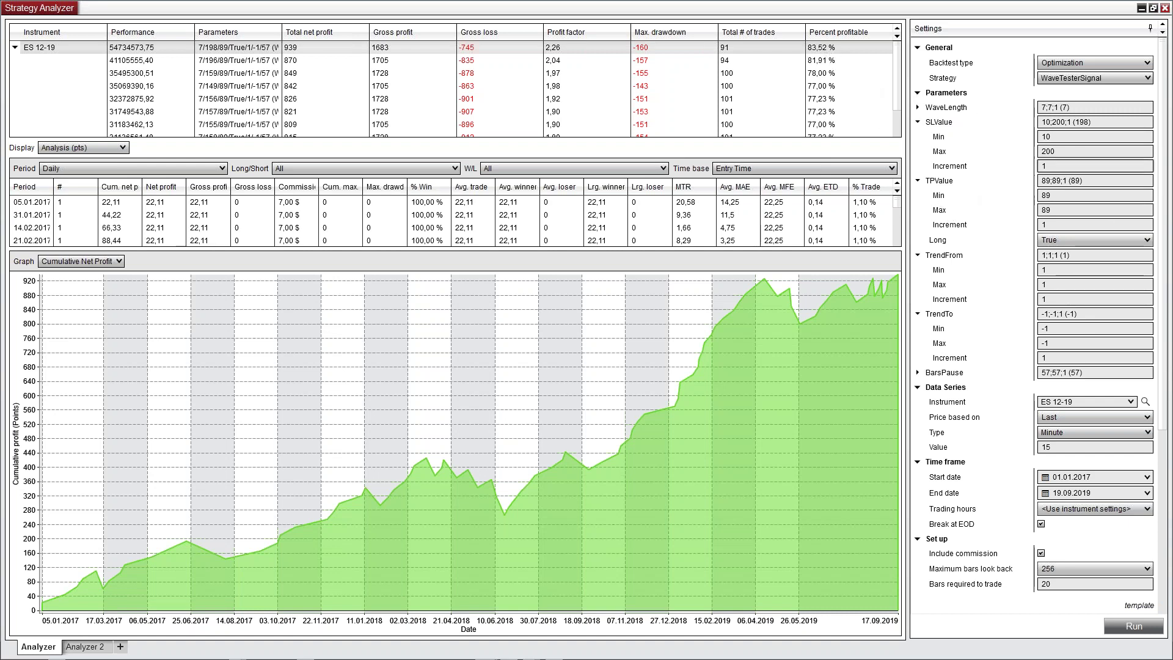
{"action": "double_click", "coordinate": [1072, 195]}
{"action": "type", "text": "10"}
{"action": "double_click", "coordinate": [1072, 210]}
{"action": "type", "text": "200"}
Set the increment of both SLValue and TPValue to 2 and rerun the optimization
{"action": "double_click", "coordinate": [1062, 168]}
{"action": "type", "text": "2"}
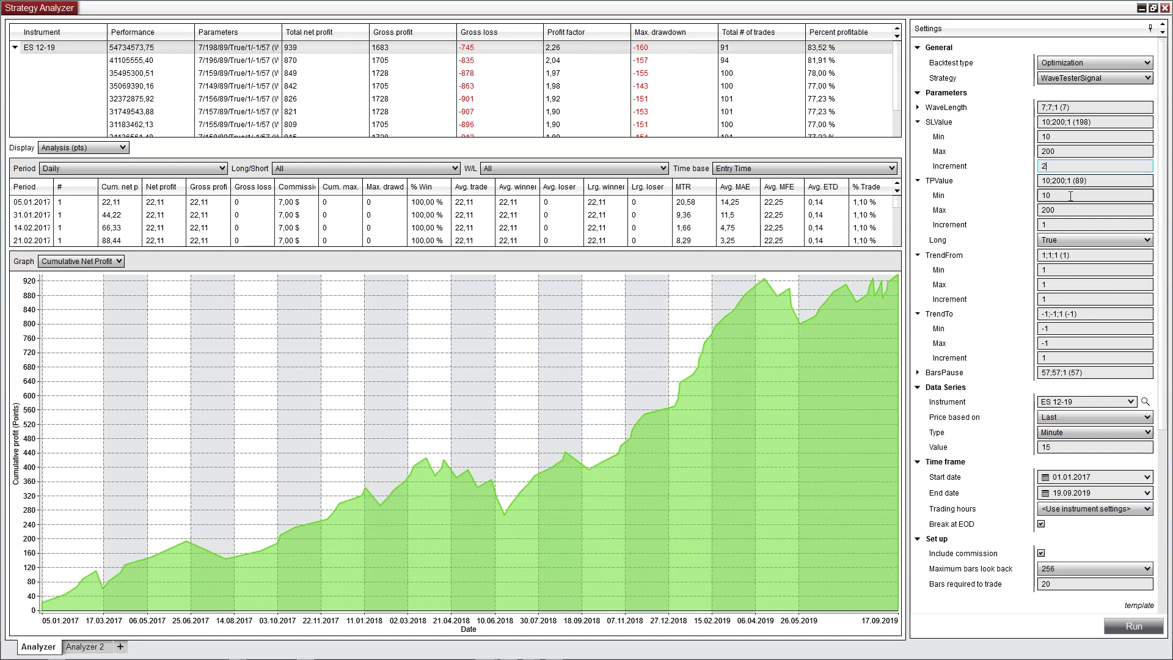
{"action": "double_click", "coordinate": [1071, 225]}
{"action": "type", "text": "2"}
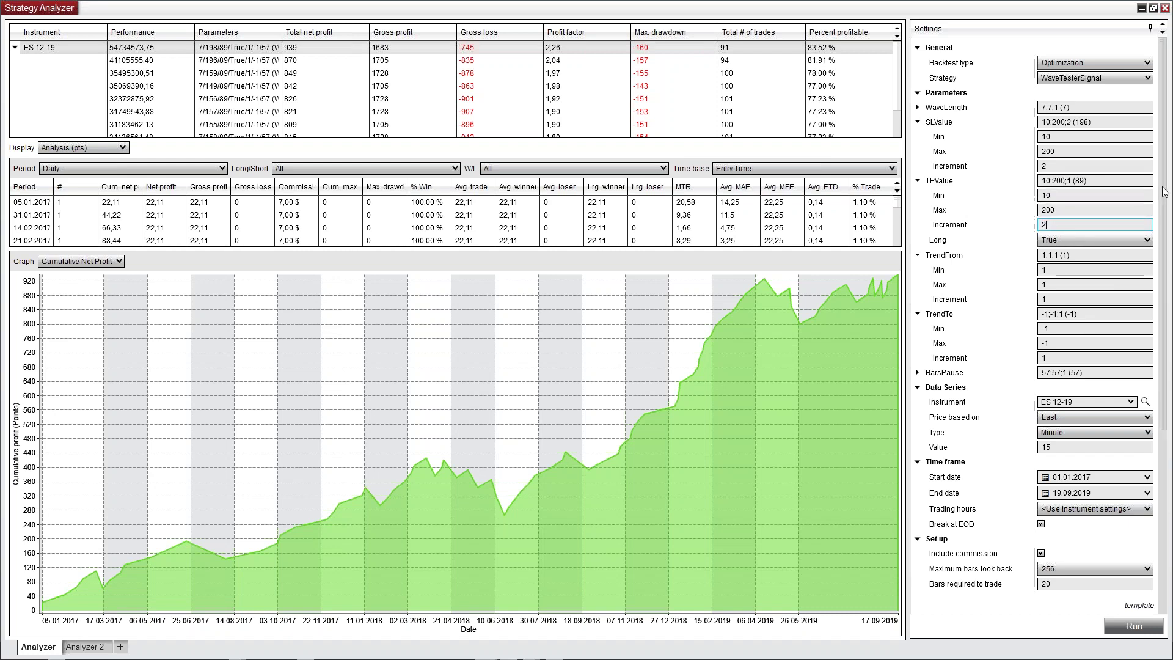
{"action": "scroll", "coordinate": [1165, 297], "scroll_direction": "down", "scroll_amount": 3}
{"action": "scroll", "coordinate": [1165, 297], "scroll_direction": "down", "scroll_amount": 3}
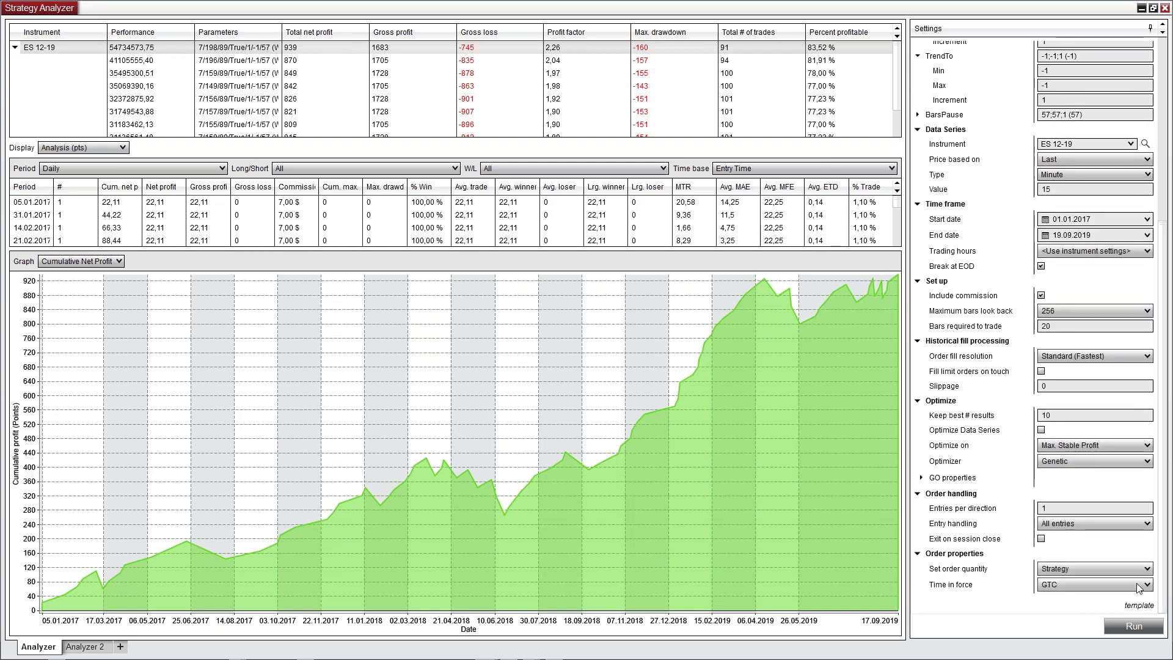
{"action": "left_click", "coordinate": [1127, 625]}
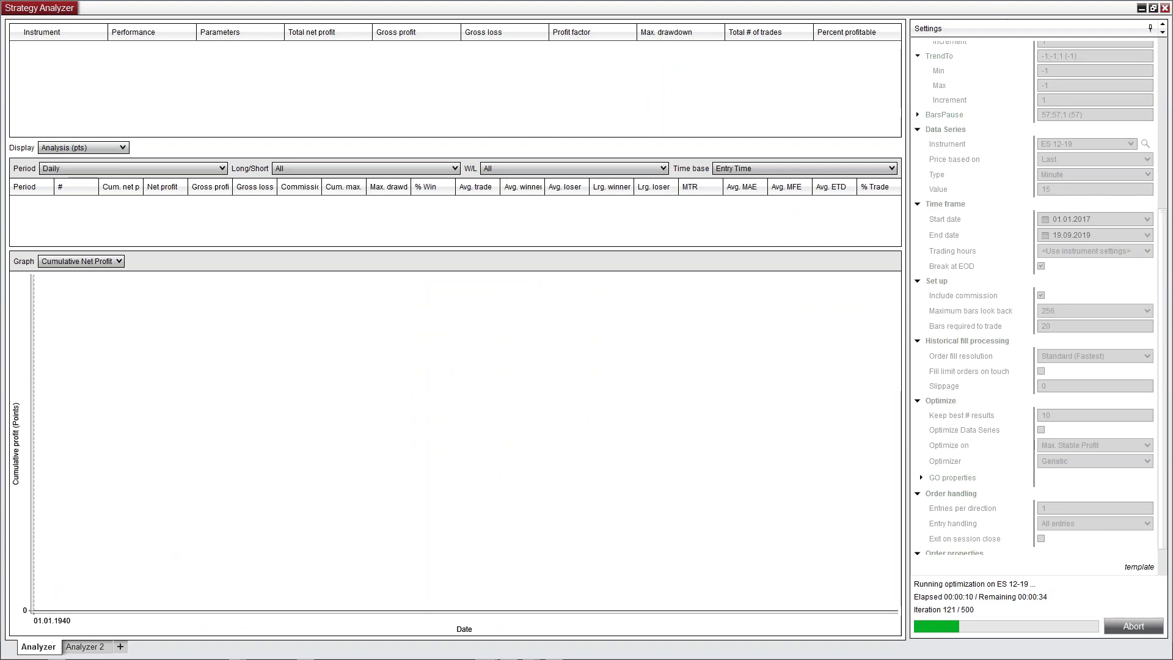
Bring up the Charlie Wave chart, jump to its latest bars, and close the chart window
{"action": "key", "text": "alt+Tab"}
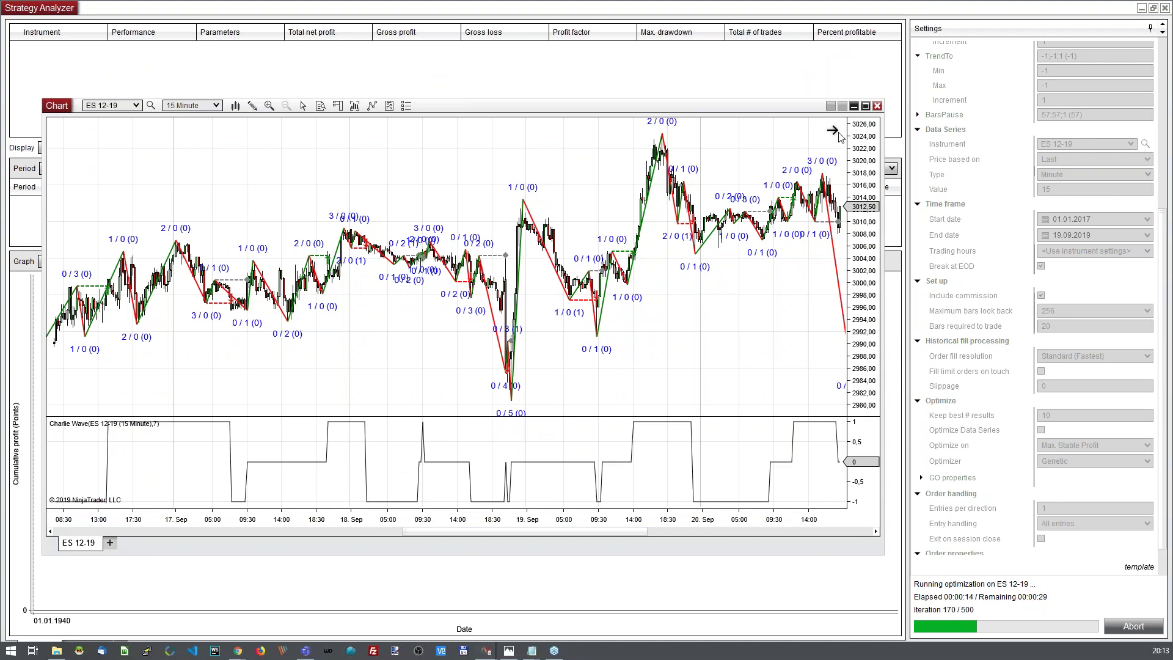
{"action": "left_click", "coordinate": [832, 130]}
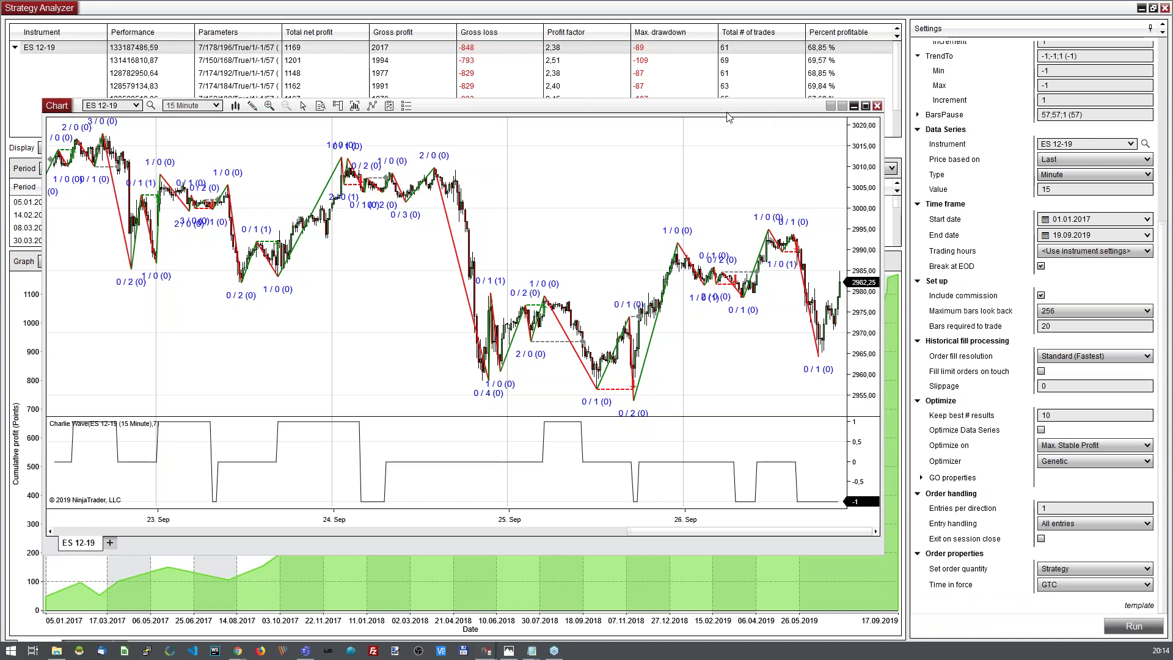
{"action": "left_click", "coordinate": [877, 106]}
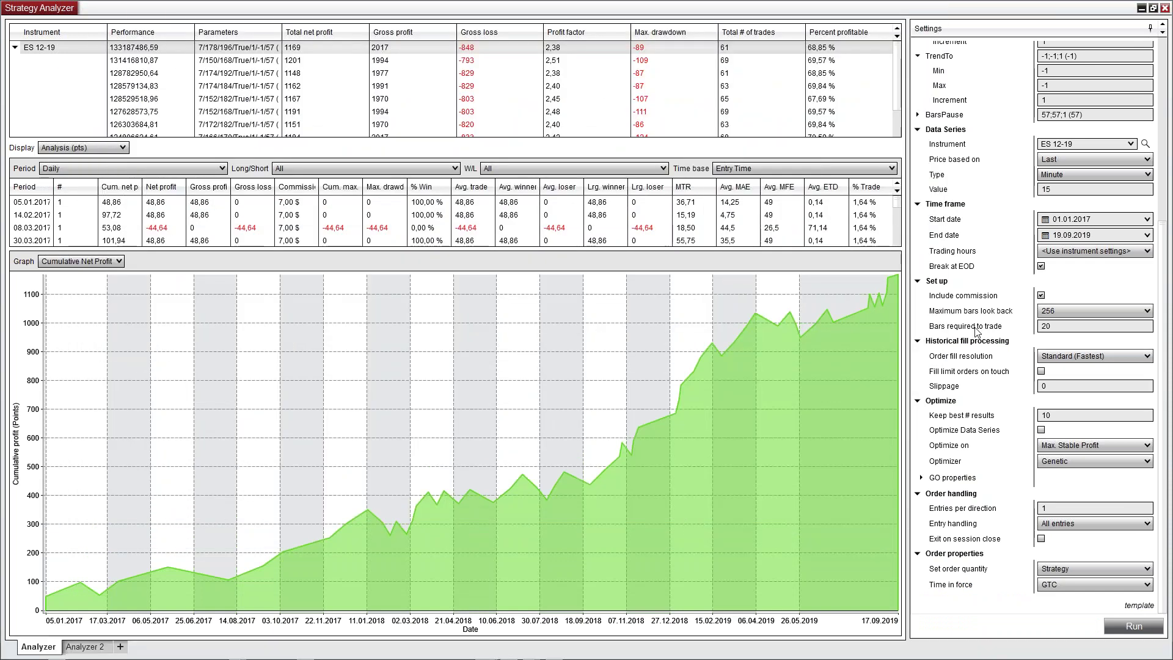
Review the optimized SLValue and TPValue parameters, and switch the results display to Chart
{"action": "scroll", "coordinate": [977, 331], "scroll_direction": "up", "scroll_amount": 5}
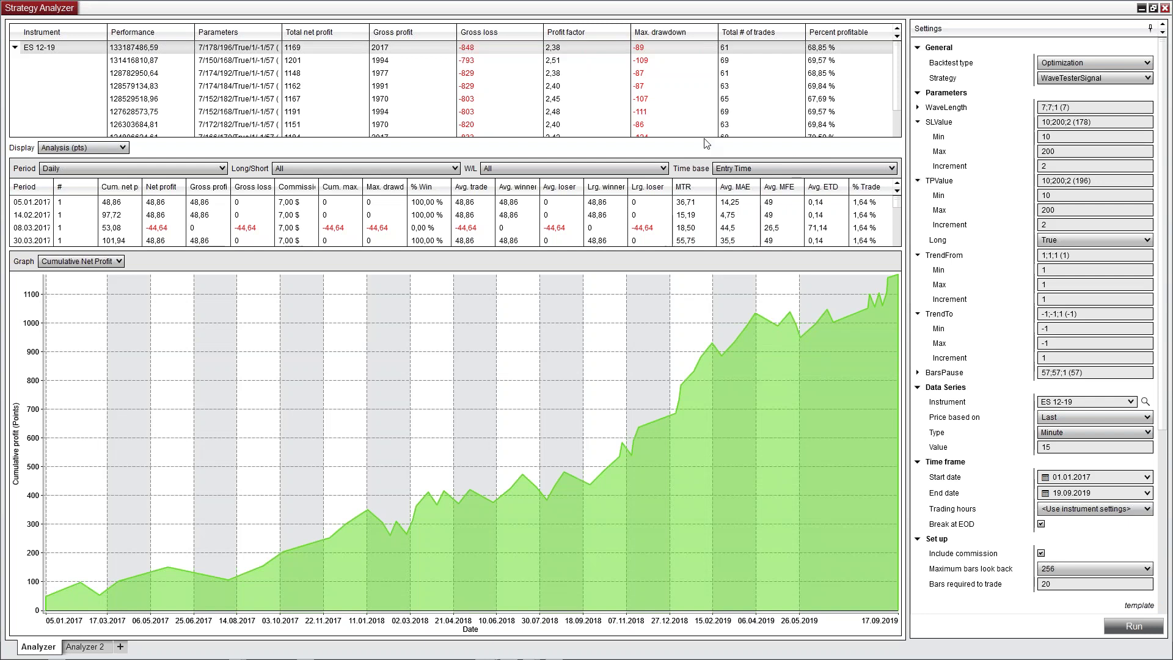
{"action": "left_click", "coordinate": [111, 148]}
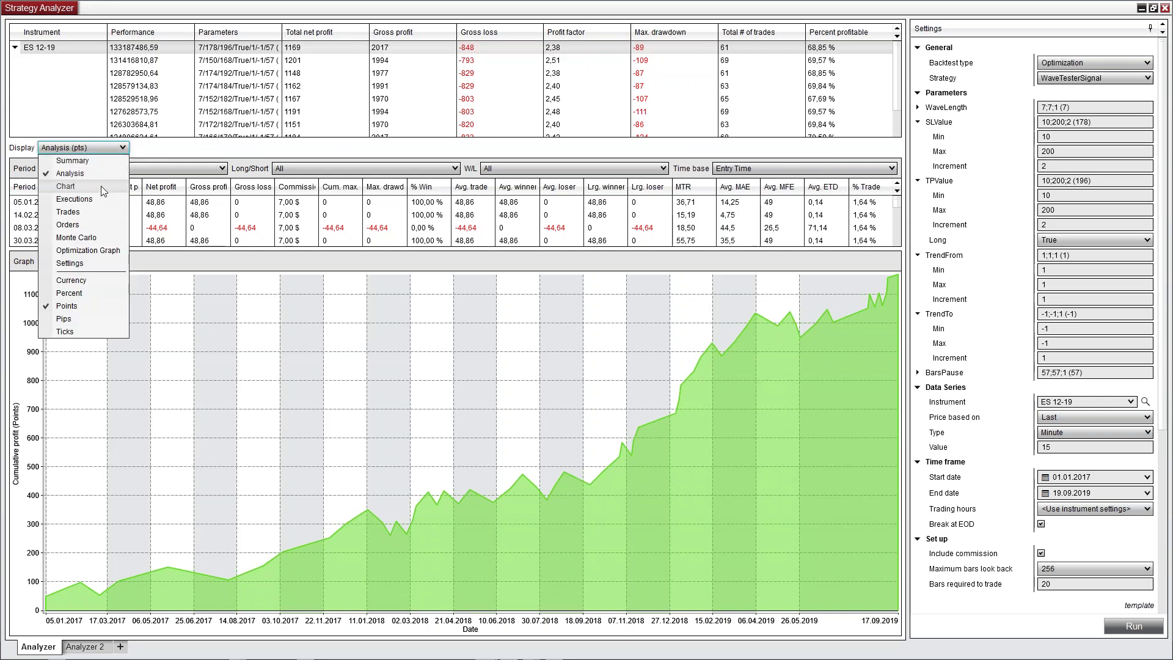
{"action": "key", "text": "Escape"}
{"action": "key", "text": "Down"}
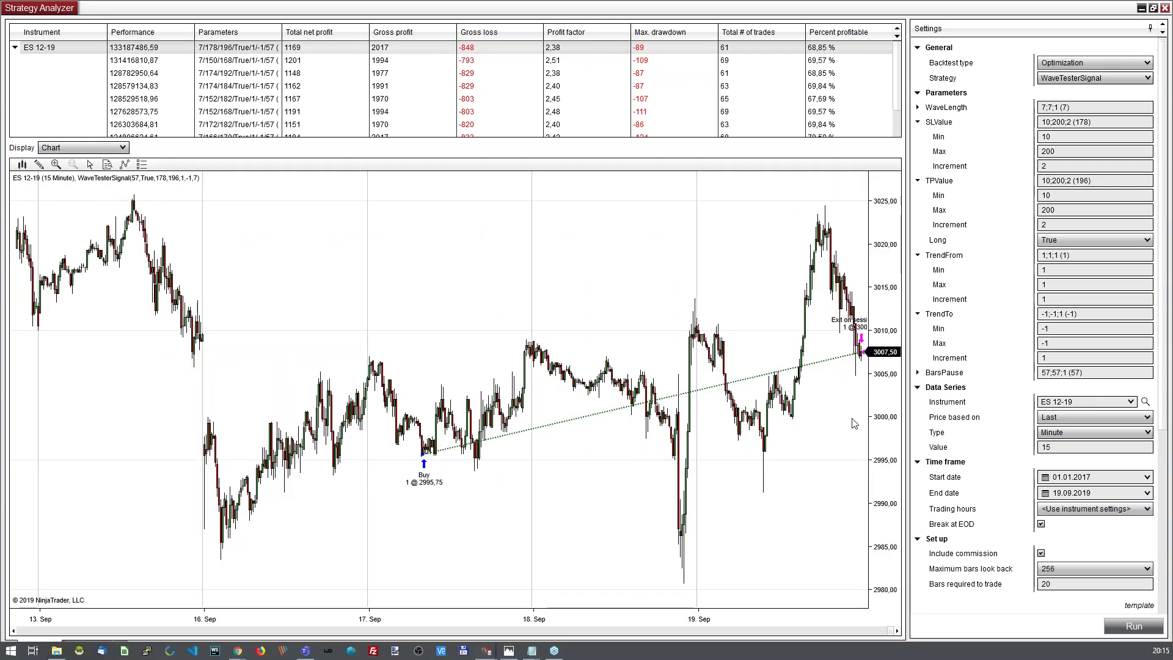
Set the backtest's end date to 26.09.2019 and rerun the optimization
{"action": "left_click", "coordinate": [1148, 496]}
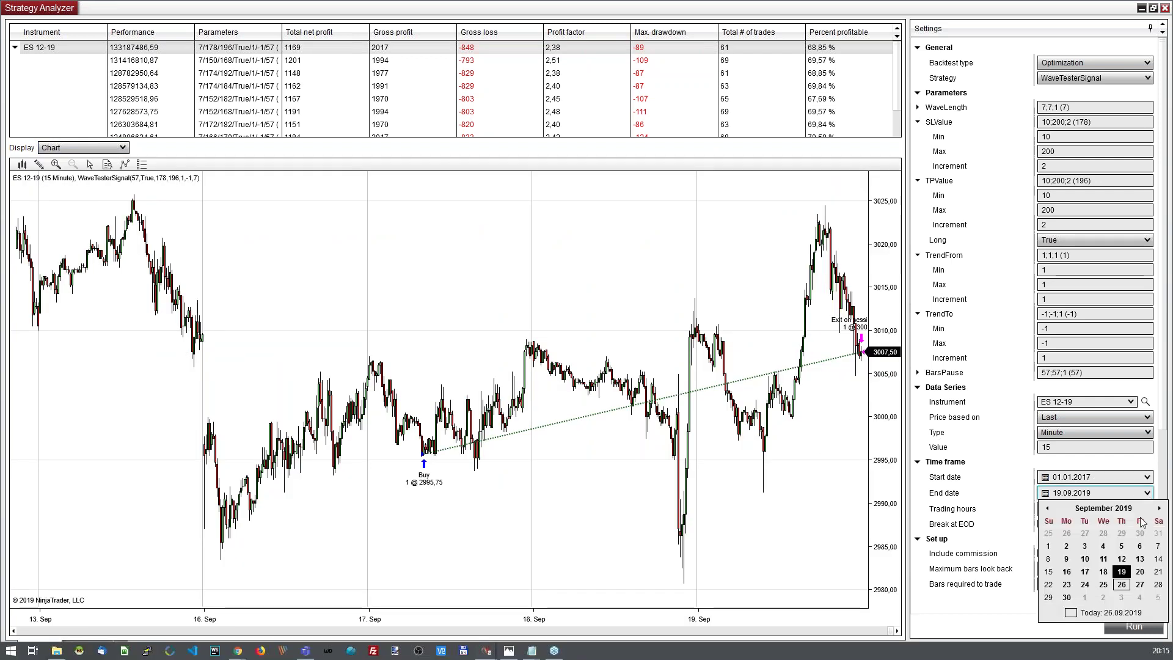
{"action": "left_click", "coordinate": [1126, 587]}
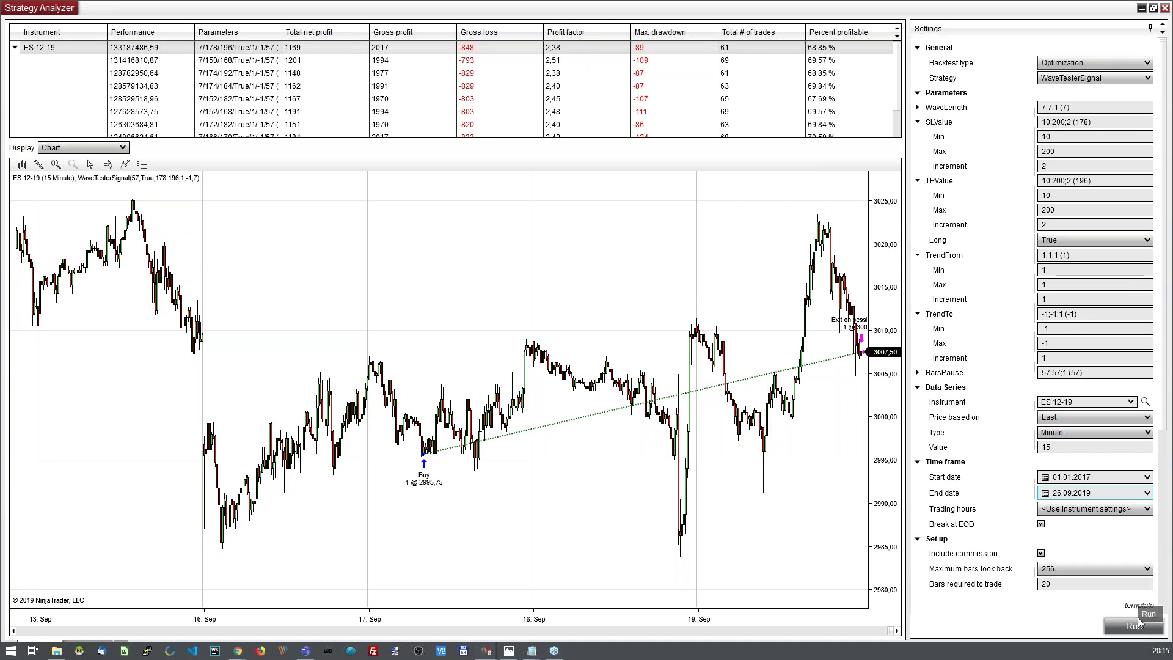
{"action": "left_click", "coordinate": [1135, 627]}
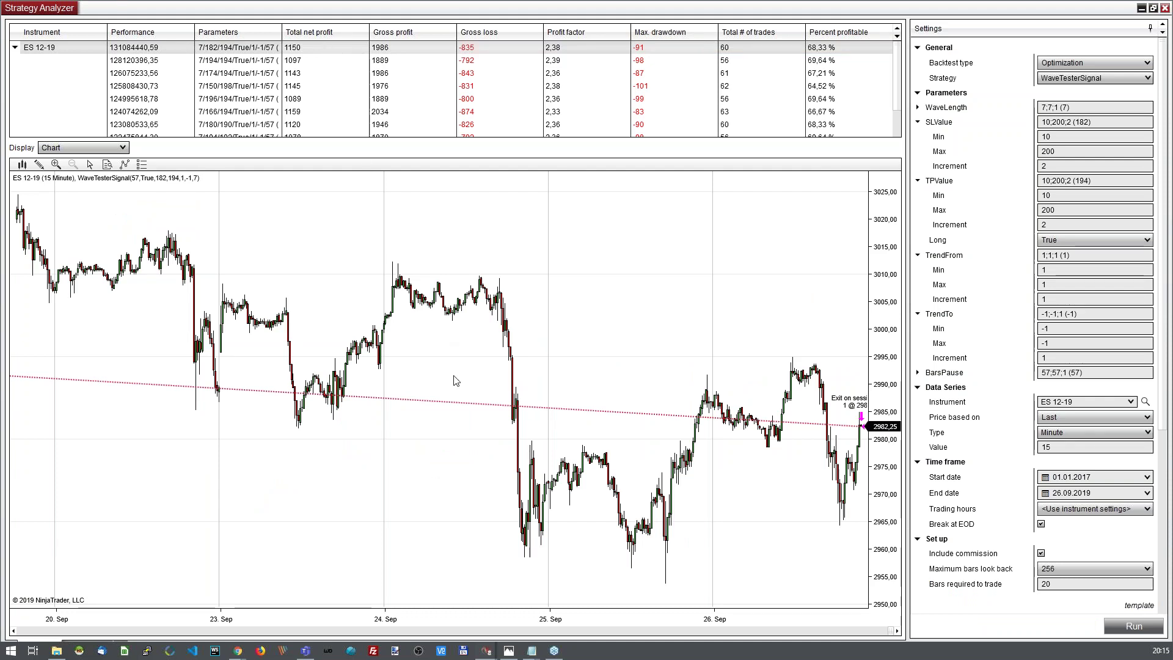
Examine the backtest's entries, profit targets and stop losses on the chart back to early August, and switch the results display to Analysis
{"action": "left_click_drag", "start_coordinate": [433, 616], "coordinate": [613, 605]}
{"action": "mouse_move", "coordinate": [354, 540]}
{"action": "left_mouse_down"}
{"action": "mouse_move", "coordinate": [382, 533]}
{"action": "mouse_move", "coordinate": [333, 537]}
{"action": "left_mouse_up"}
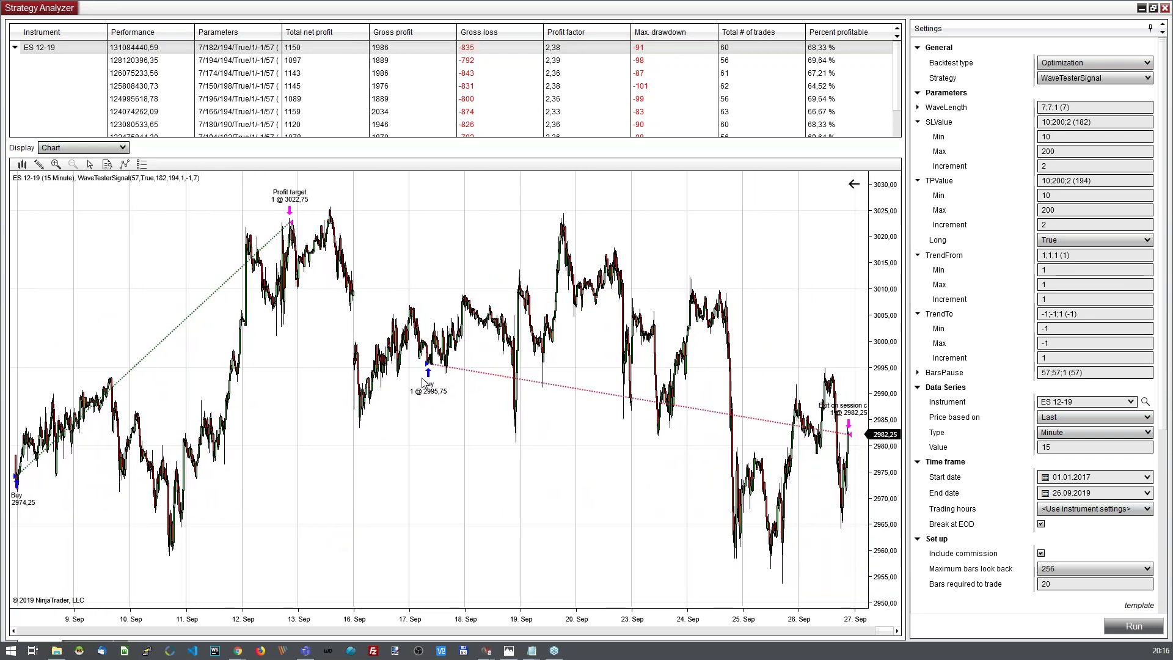
{"action": "left_click_drag", "start_coordinate": [366, 507], "coordinate": [698, 471]}
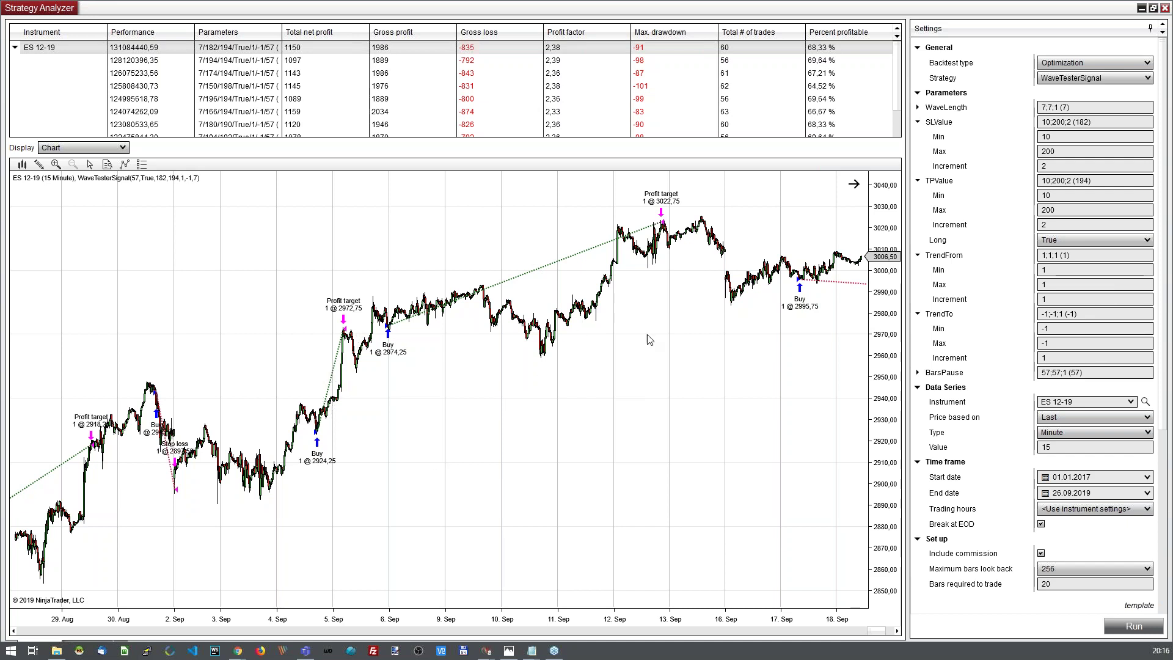
{"action": "left_click_drag", "start_coordinate": [487, 579], "coordinate": [717, 566]}
{"action": "left_click_drag", "start_coordinate": [427, 568], "coordinate": [637, 543]}
{"action": "left_click_drag", "start_coordinate": [397, 537], "coordinate": [539, 524]}
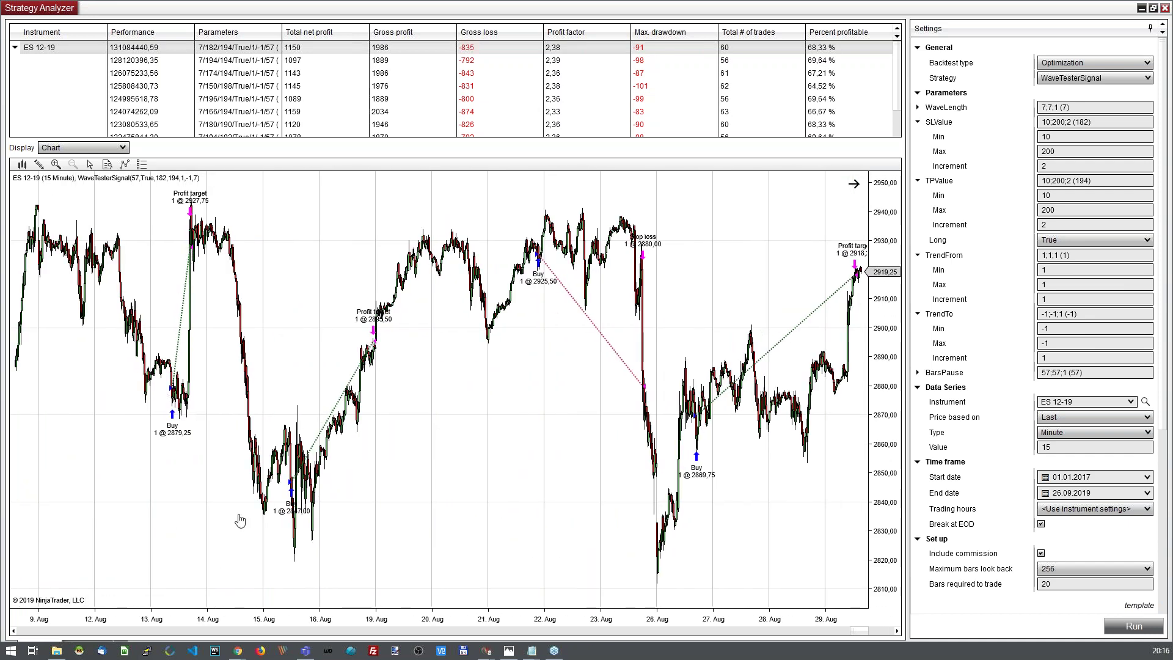
{"action": "left_click_drag", "start_coordinate": [236, 515], "coordinate": [772, 515]}
{"action": "left_click_drag", "start_coordinate": [710, 622], "coordinate": [440, 621]}
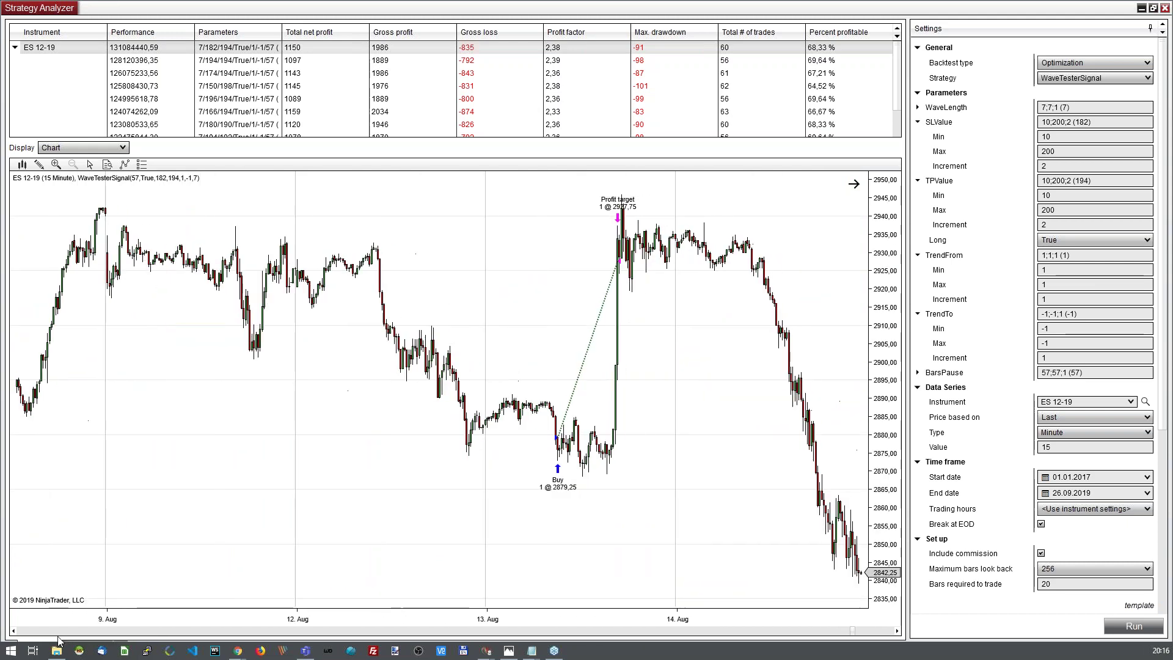
{"action": "left_click_drag", "start_coordinate": [694, 483], "coordinate": [335, 544]}
{"action": "left_click_drag", "start_coordinate": [696, 526], "coordinate": [335, 551]}
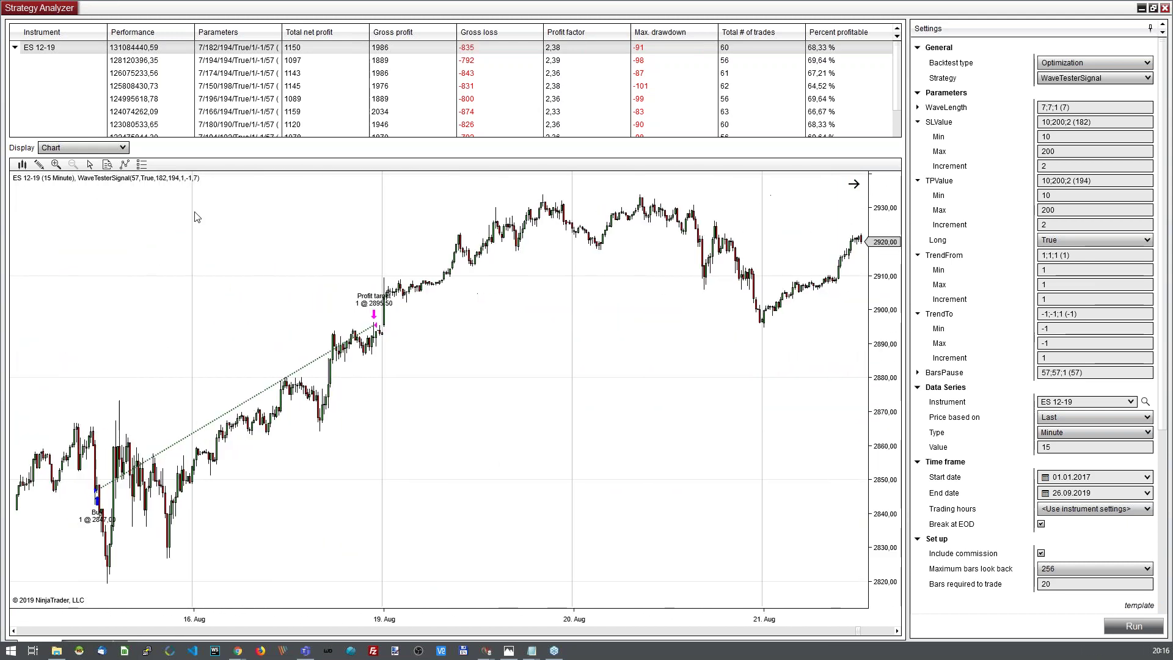
{"action": "left_click", "coordinate": [86, 147]}
{"action": "left_click", "coordinate": [90, 177]}
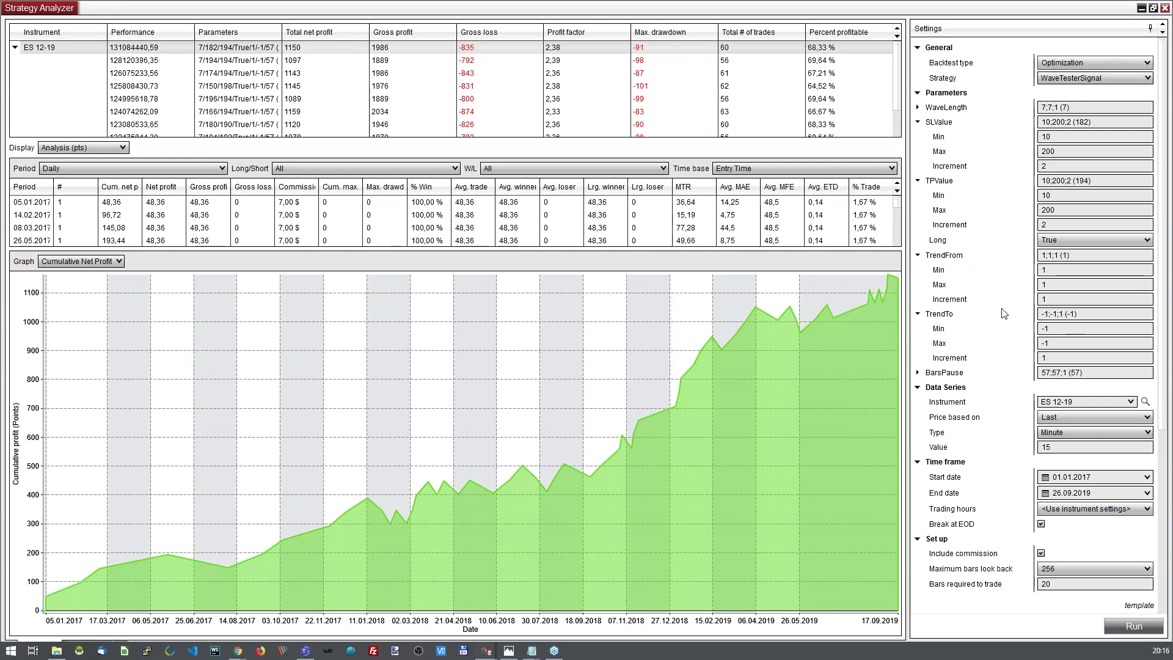
Set the entries per direction to 2 in the order handling settings and rerun the optimization
{"action": "scroll", "coordinate": [1002, 360], "scroll_direction": "down", "scroll_amount": 5}
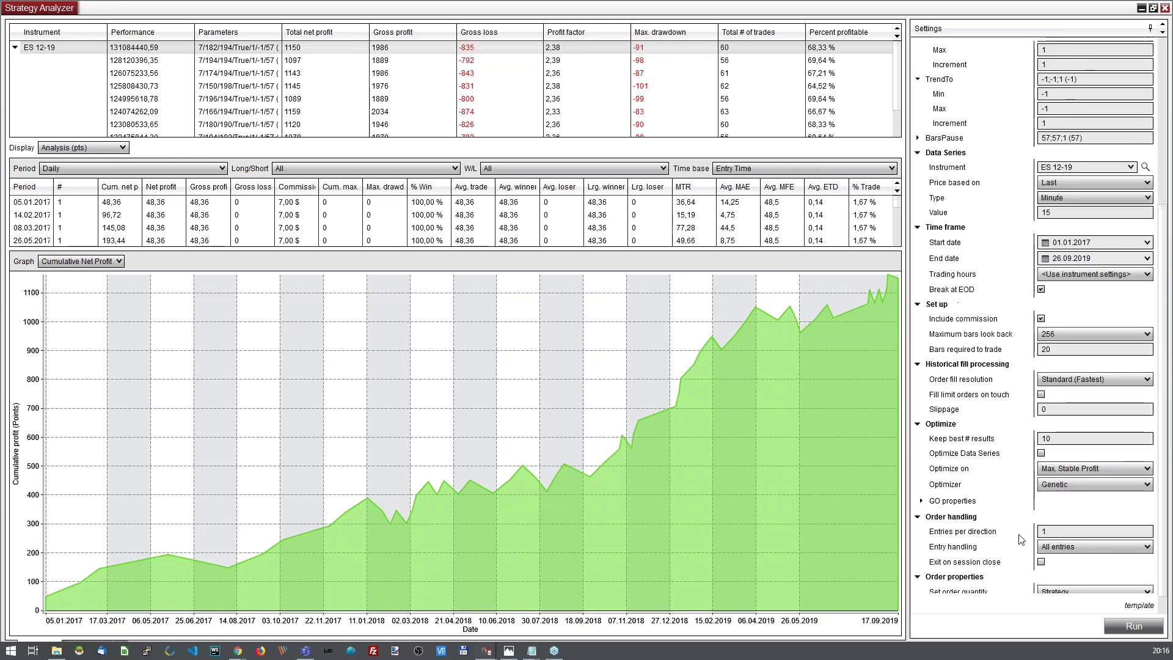
{"action": "left_click", "coordinate": [1068, 531]}
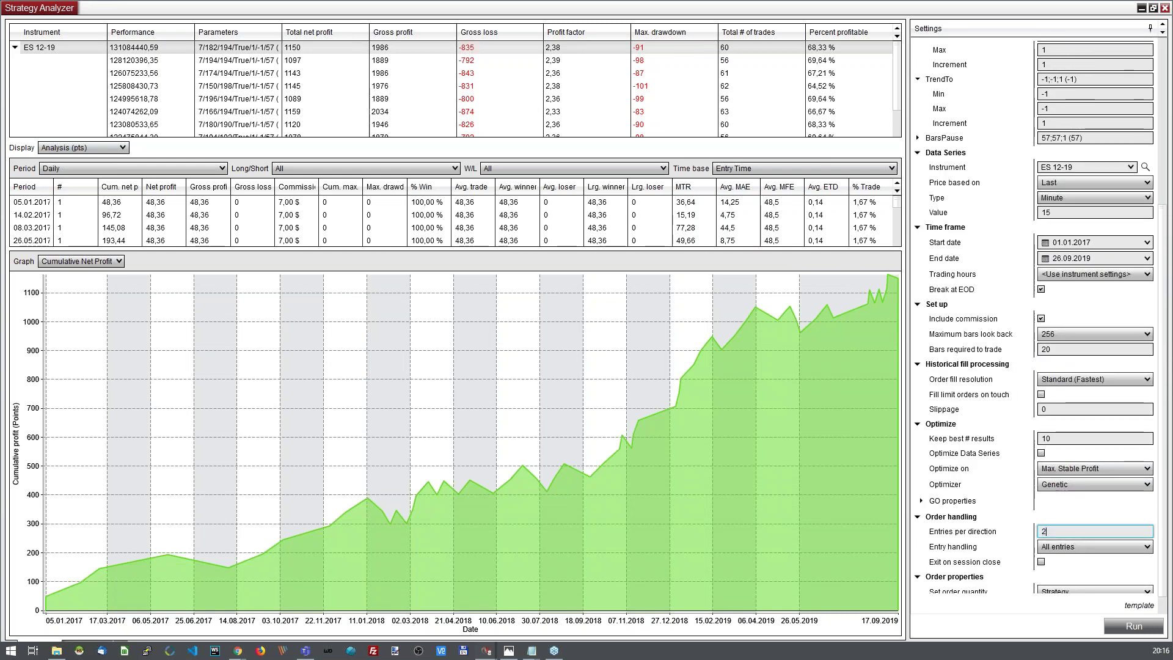
{"action": "left_click", "coordinate": [1115, 625]}
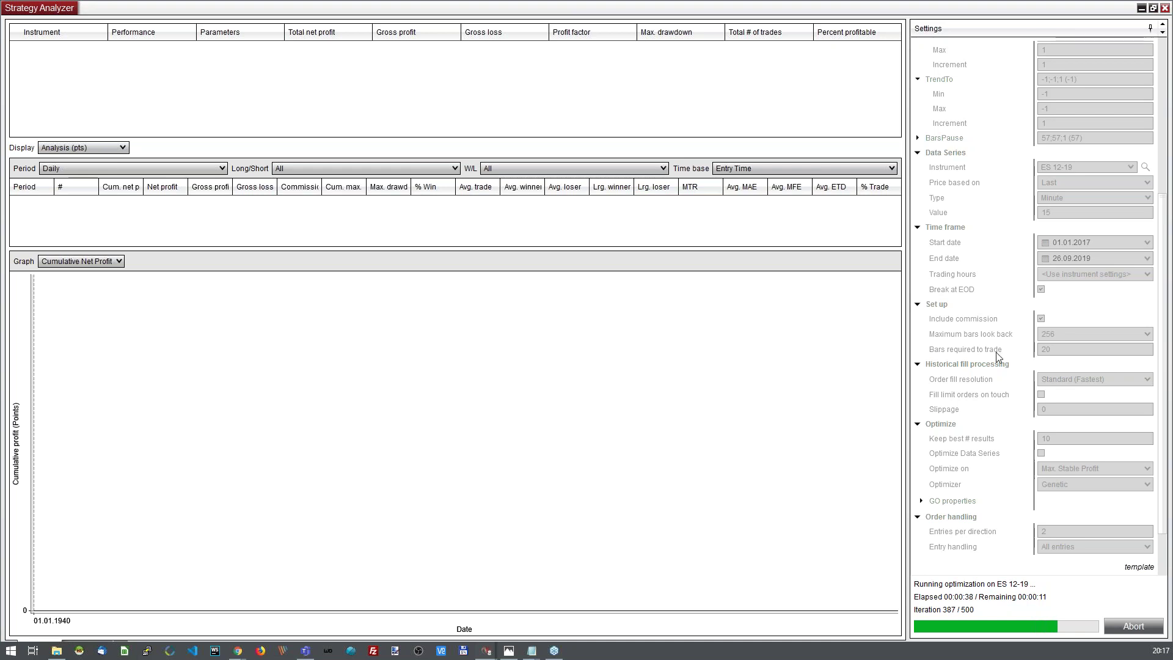
{"action": "scroll", "coordinate": [997, 357], "scroll_direction": "up", "scroll_amount": 5}
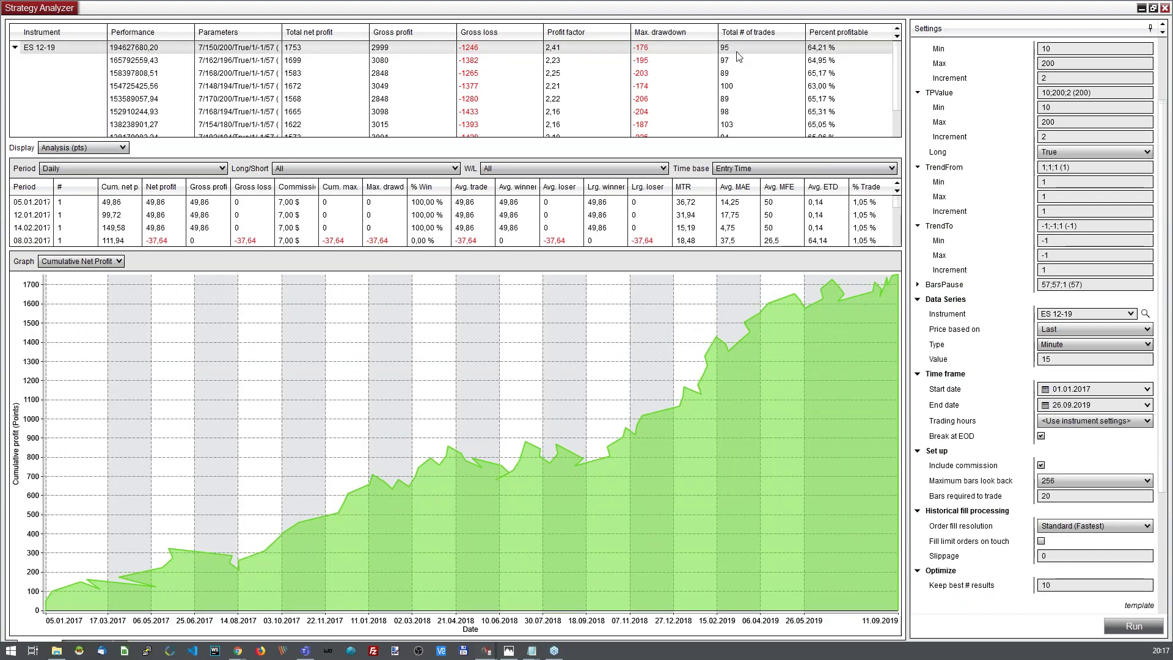
Show the new results as Chart and examine the overlapping entries and exits from late August through September
{"action": "left_click", "coordinate": [92, 147]}
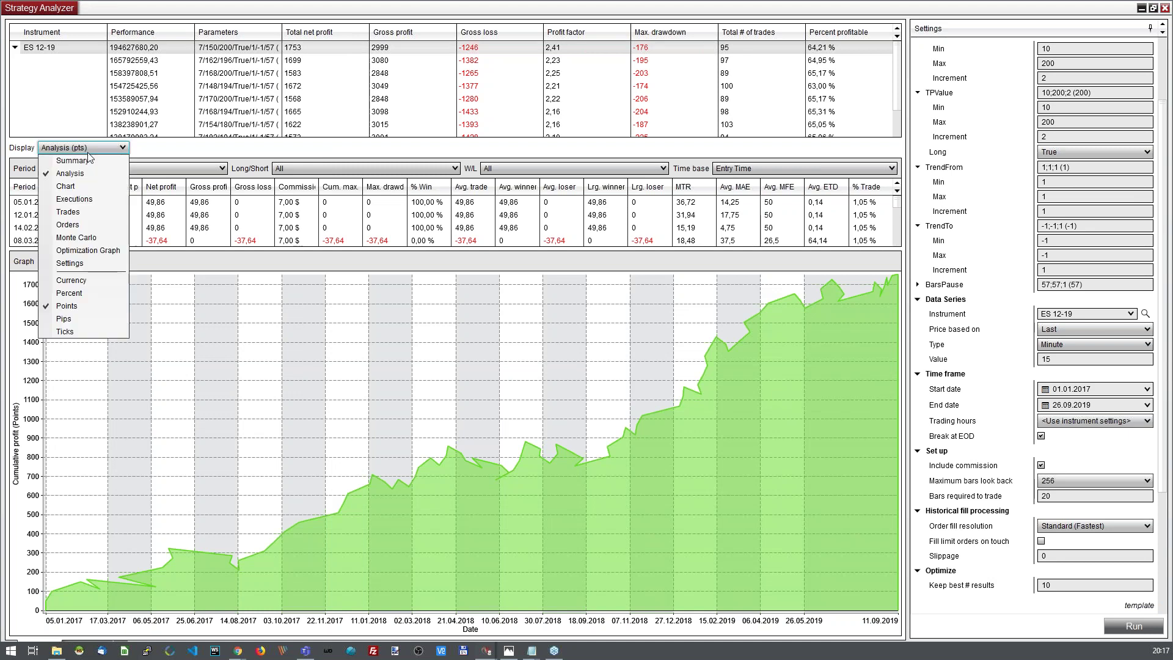
{"action": "left_click", "coordinate": [90, 191]}
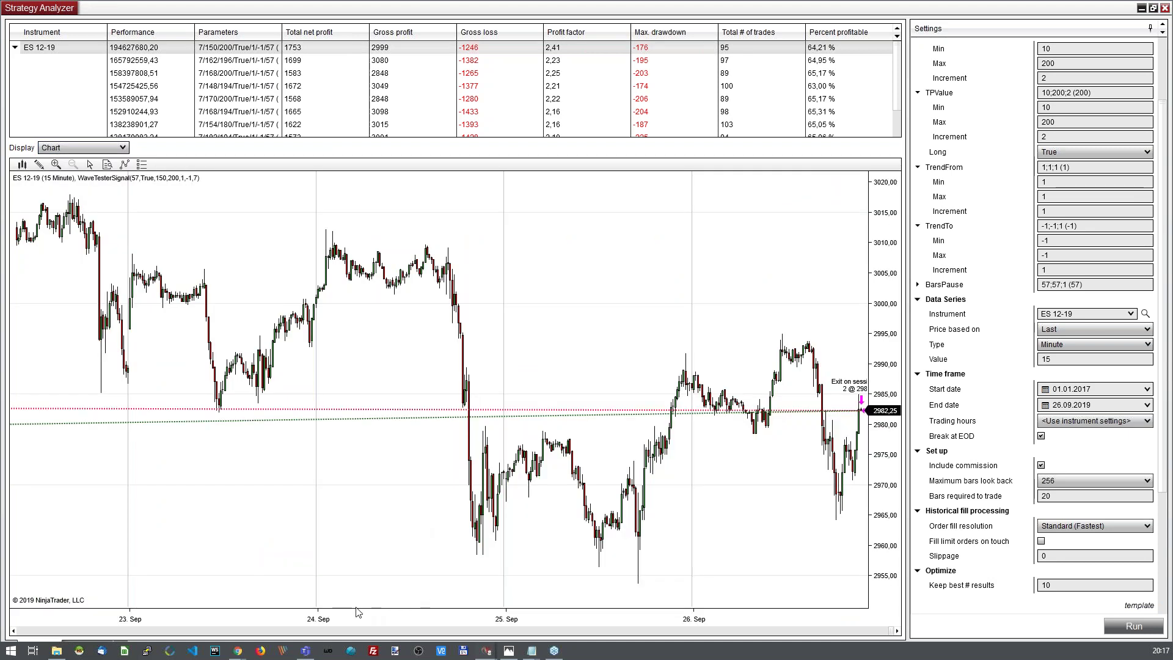
{"action": "left_click_drag", "start_coordinate": [383, 618], "coordinate": [531, 618]}
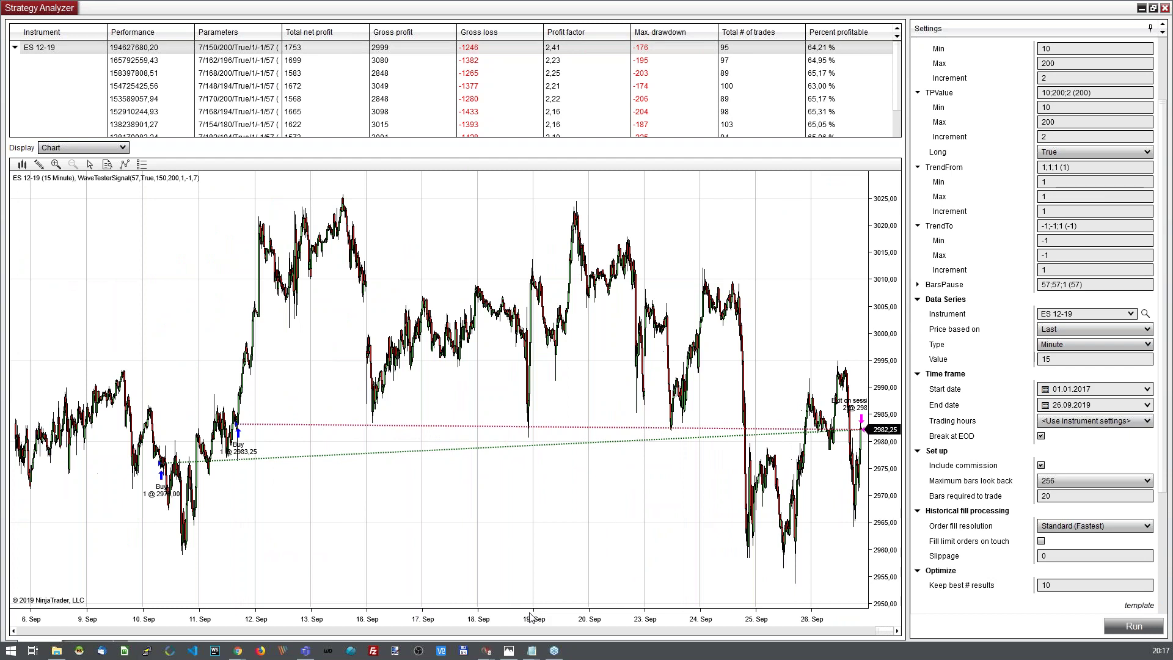
{"action": "left_click_drag", "start_coordinate": [328, 565], "coordinate": [332, 479]}
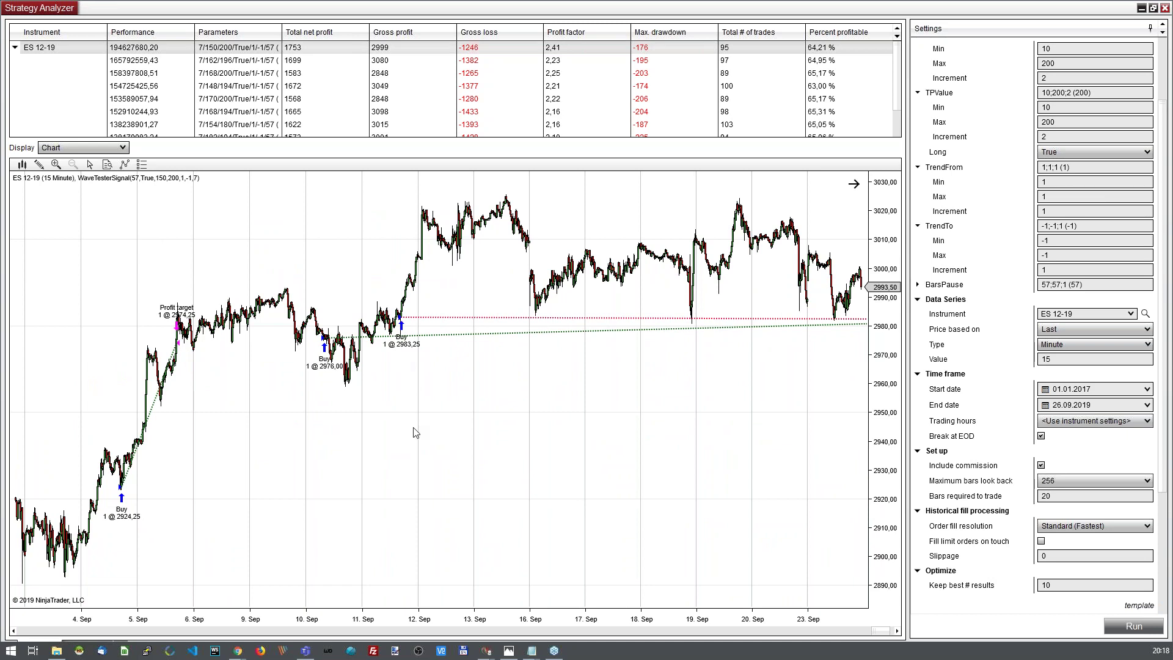
{"action": "left_click_drag", "start_coordinate": [461, 474], "coordinate": [758, 471]}
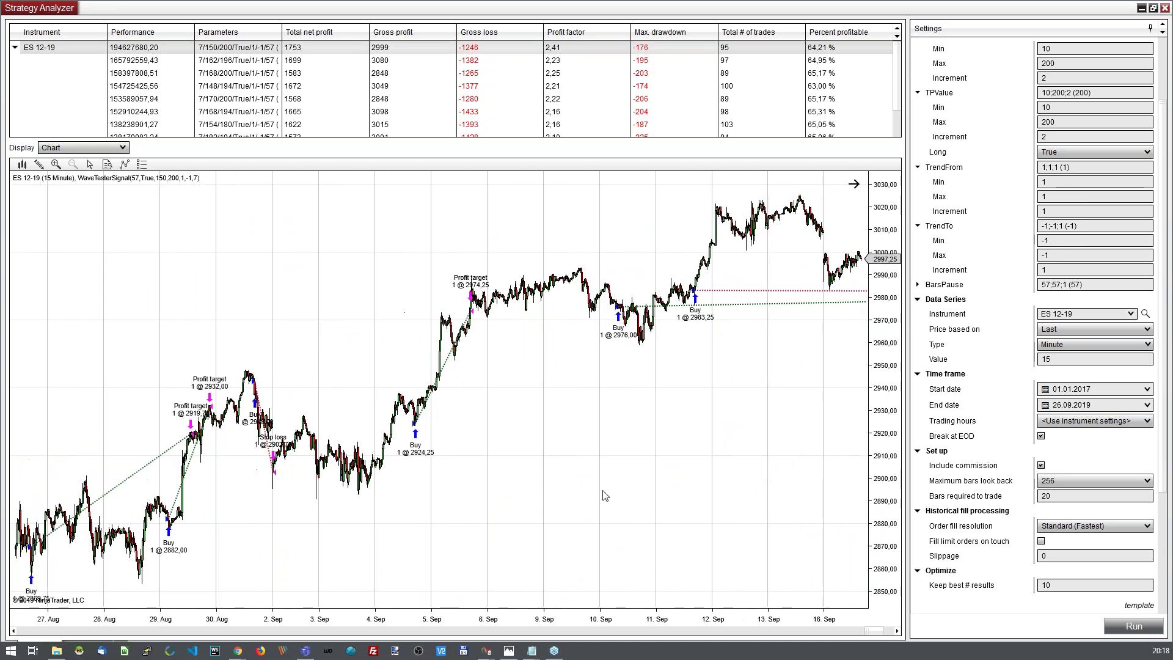
{"action": "left_click_drag", "start_coordinate": [371, 522], "coordinate": [531, 513]}
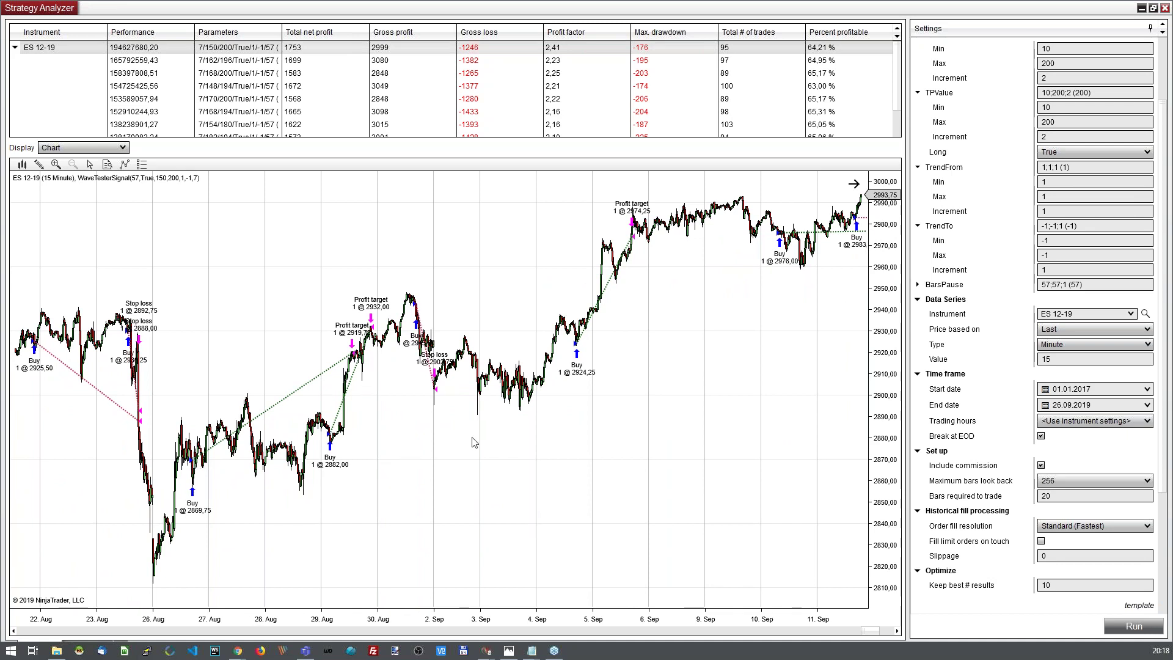
{"action": "left_click_drag", "start_coordinate": [718, 470], "coordinate": [585, 480]}
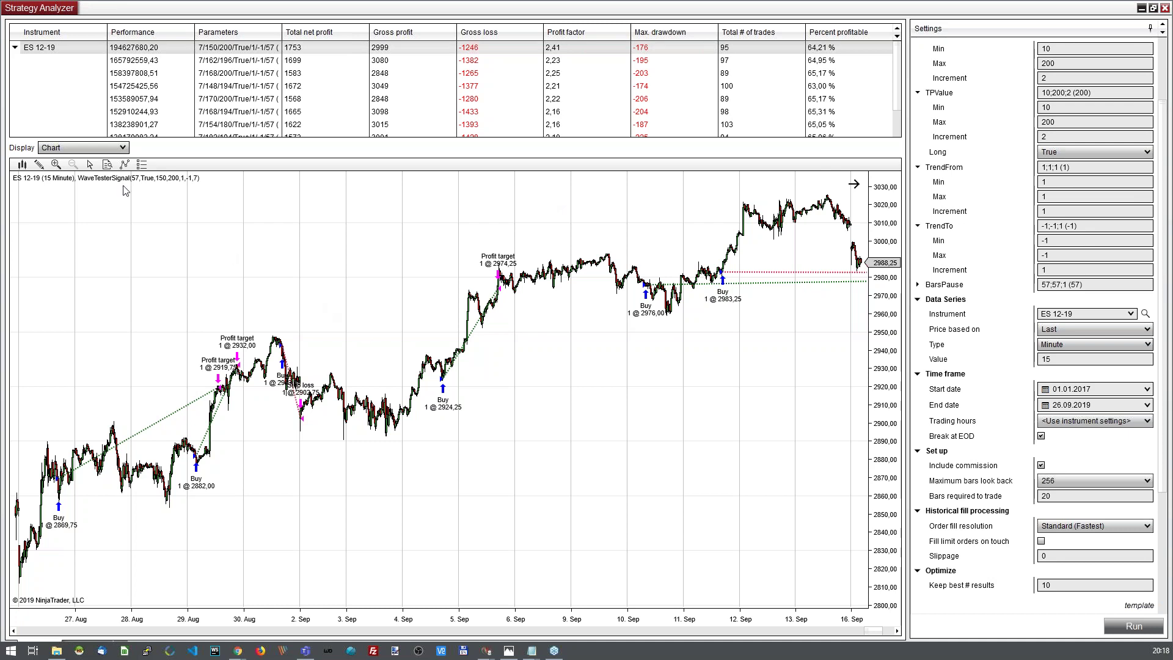
Switch the results display to Analysis and set its period to Trades to view cumulative net profit per trade
{"action": "left_click", "coordinate": [92, 152]}
{"action": "left_click", "coordinate": [70, 173]}
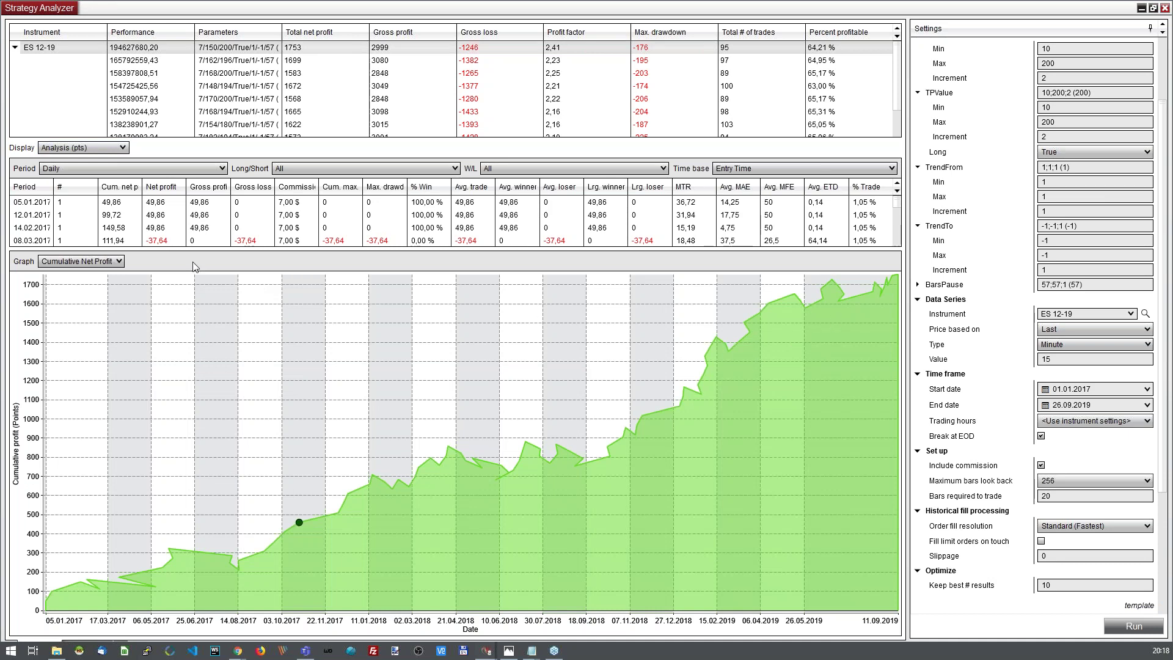
{"action": "left_click", "coordinate": [98, 169]}
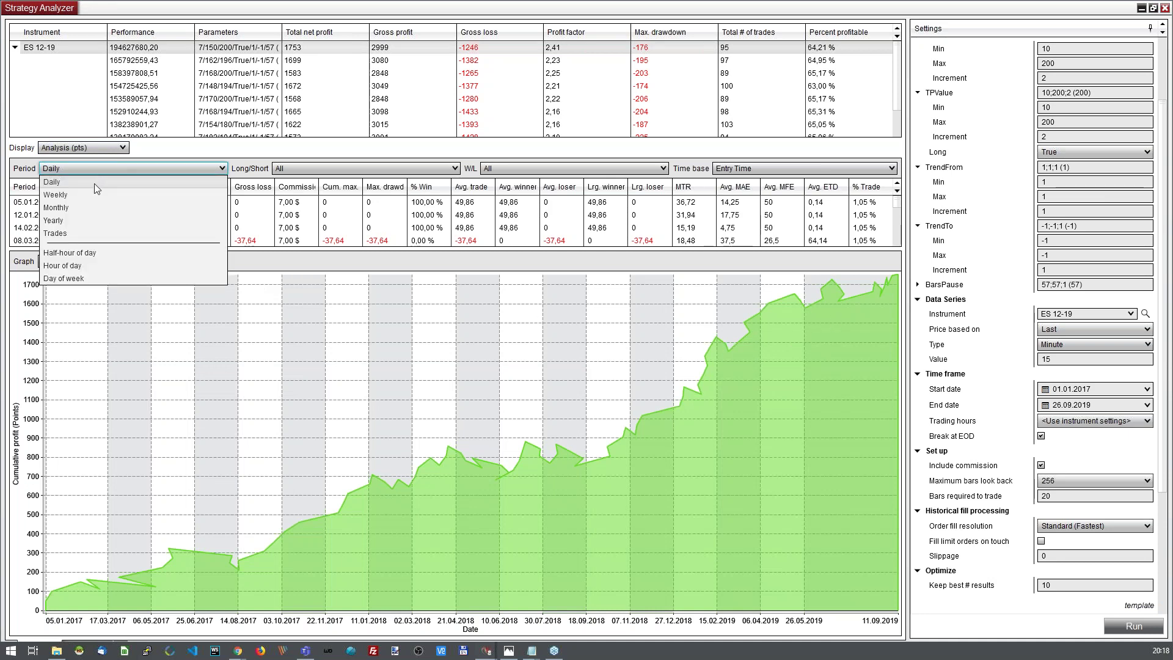
{"action": "left_click", "coordinate": [94, 231]}
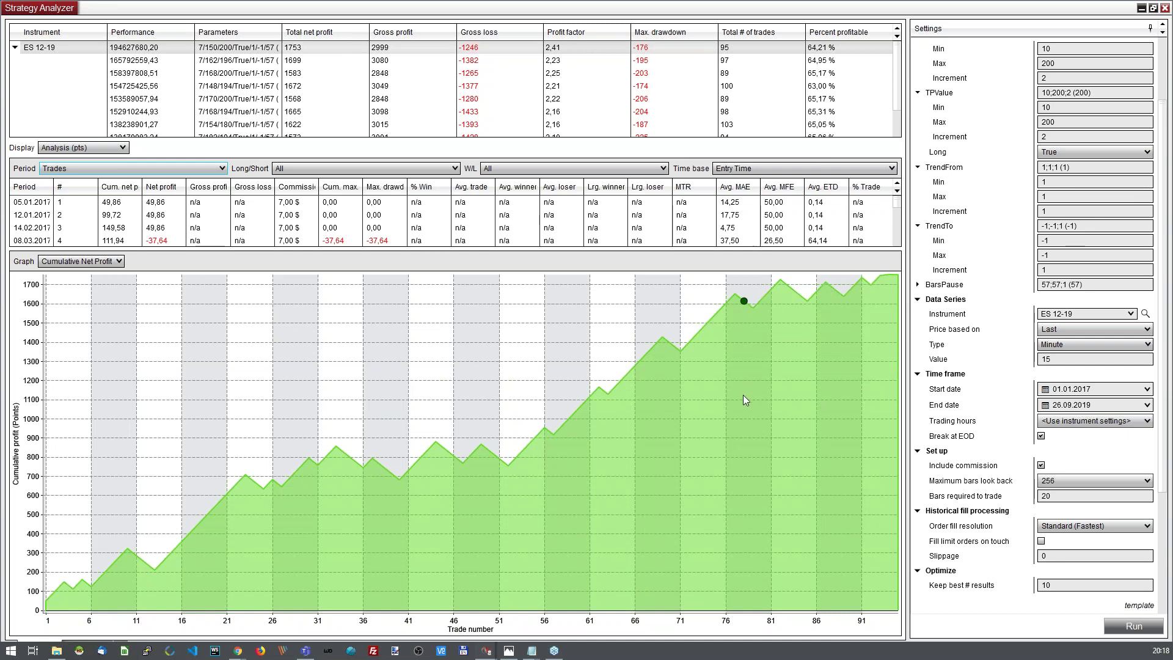
Bring up the Charlie Wave chart, examine its waves around 25 and 26 September, and move the chart window off the analyzer results
{"action": "scroll", "coordinate": [1104, 178], "scroll_direction": "up", "scroll_amount": 3}
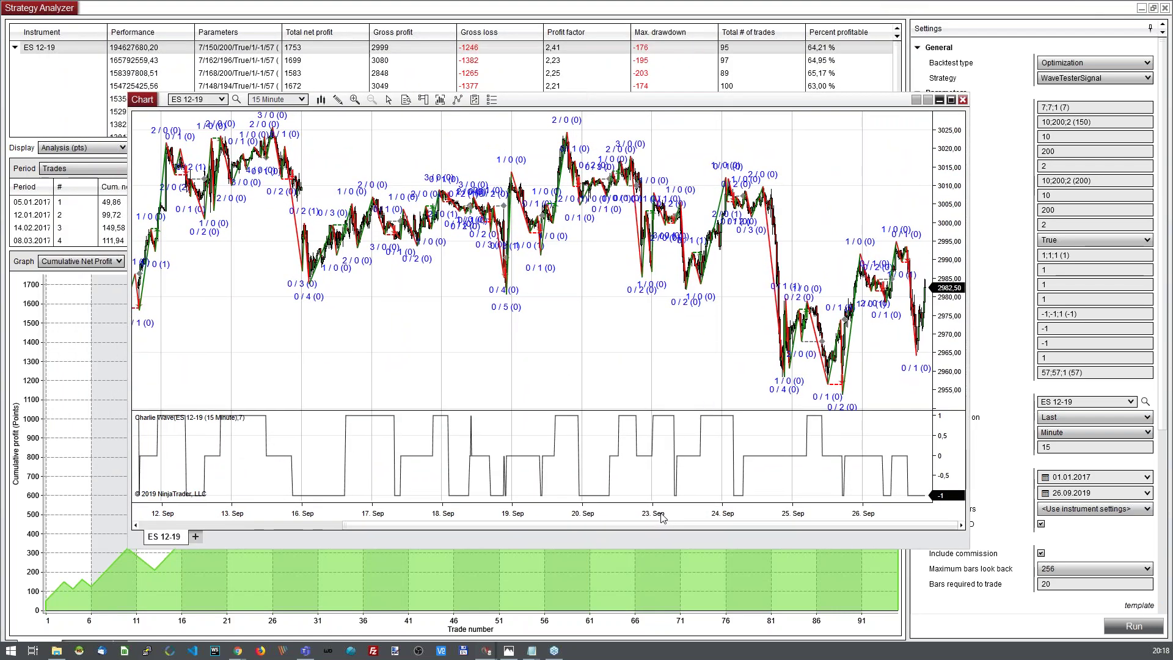
{"action": "scroll", "coordinate": [541, 526], "scroll_direction": "up", "scroll_amount": 5}
{"action": "scroll", "coordinate": [552, 518], "scroll_direction": "up", "scroll_amount": 4}
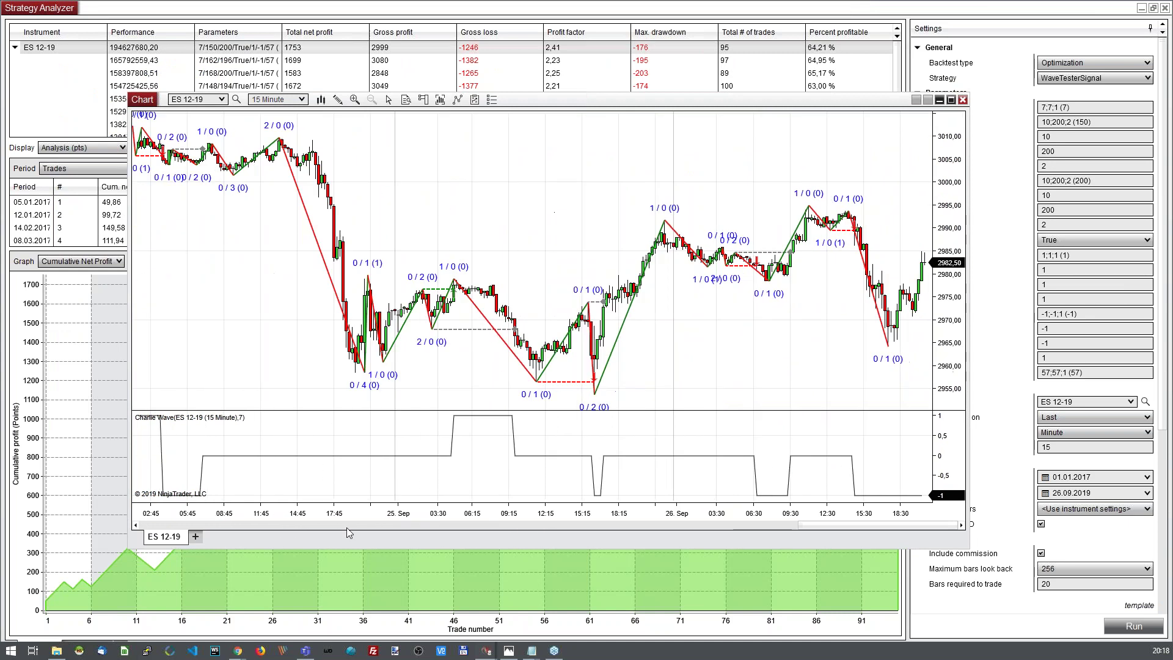
{"action": "scroll", "coordinate": [370, 534], "scroll_direction": "down", "scroll_amount": 3}
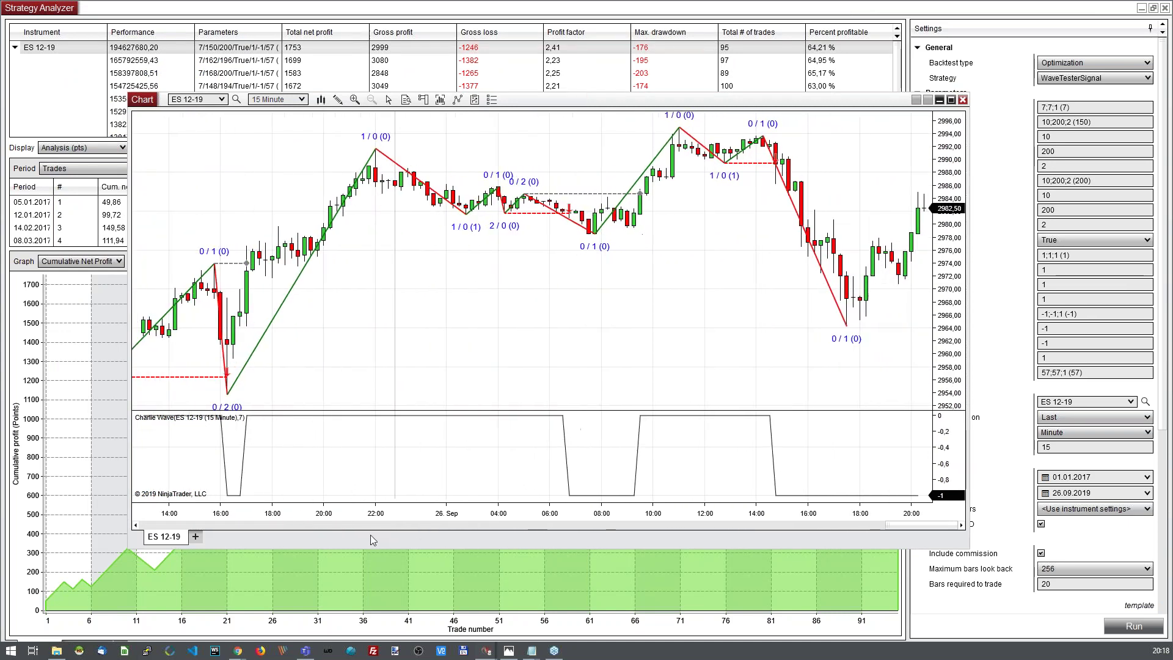
{"action": "scroll", "coordinate": [486, 526], "scroll_direction": "up", "scroll_amount": 2}
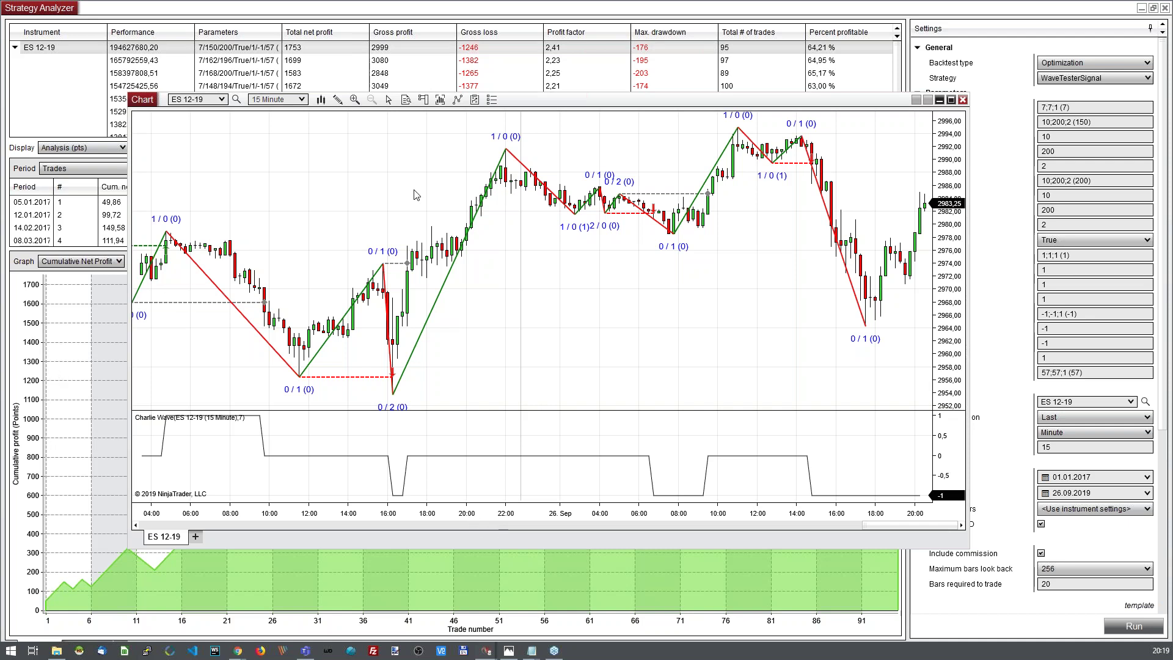
{"action": "left_click_drag", "start_coordinate": [568, 104], "coordinate": [568, 6]}
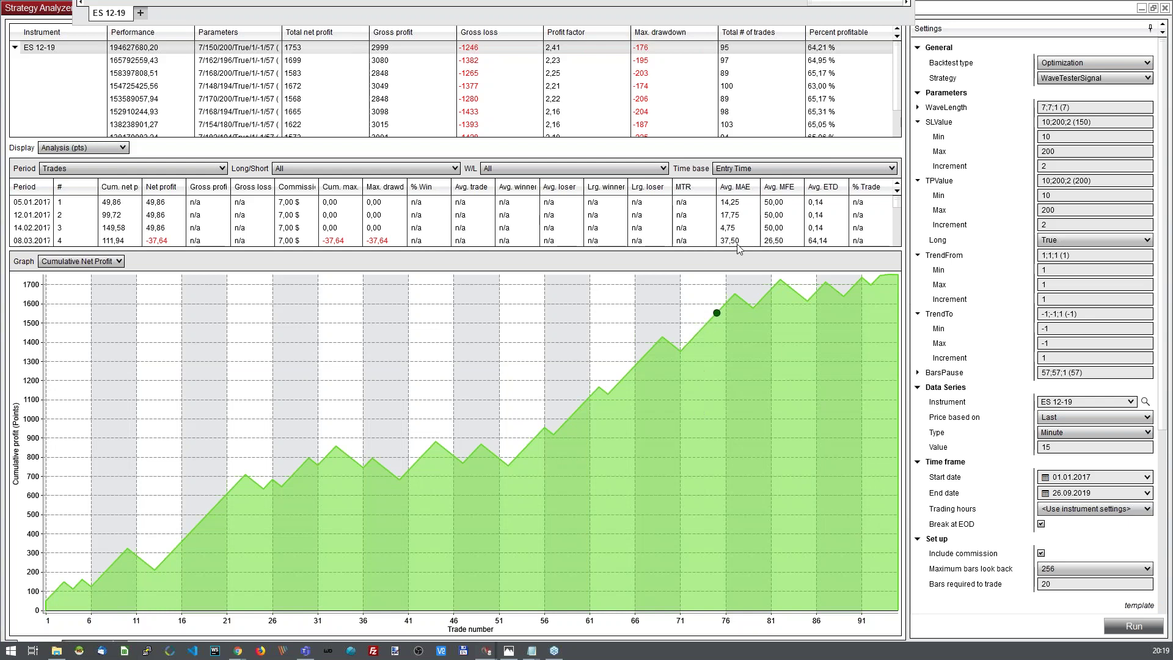
Switch the results display to Summary and review the total number of trades, average trades per day and profit factor
{"action": "left_click", "coordinate": [83, 147]}
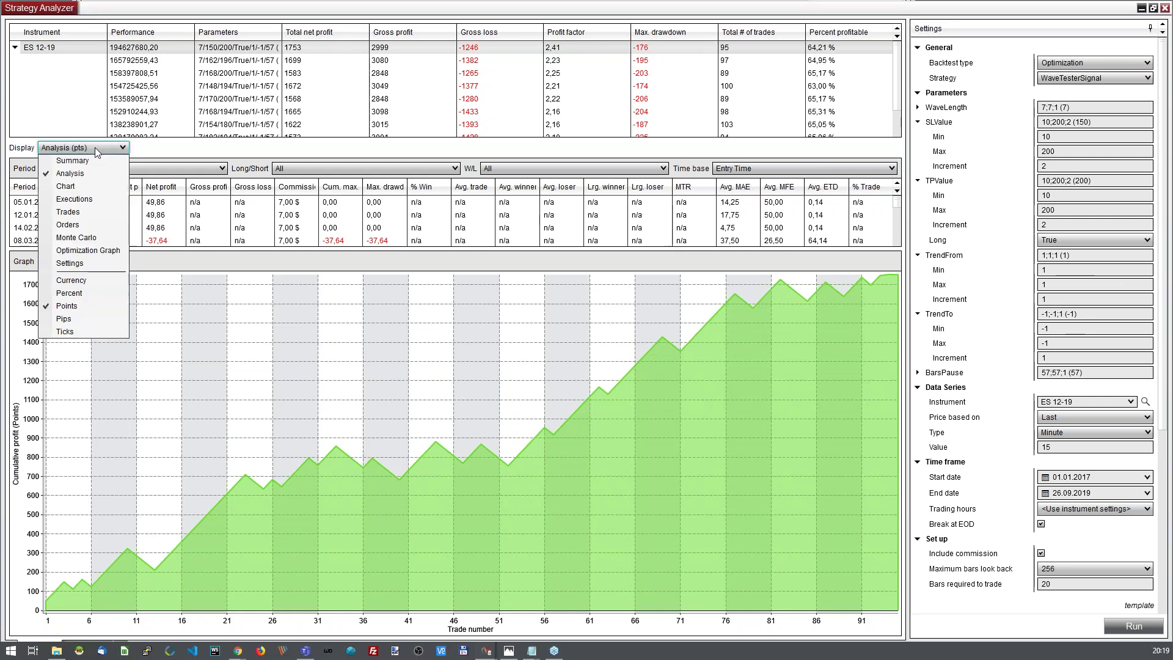
{"action": "left_click", "coordinate": [80, 160]}
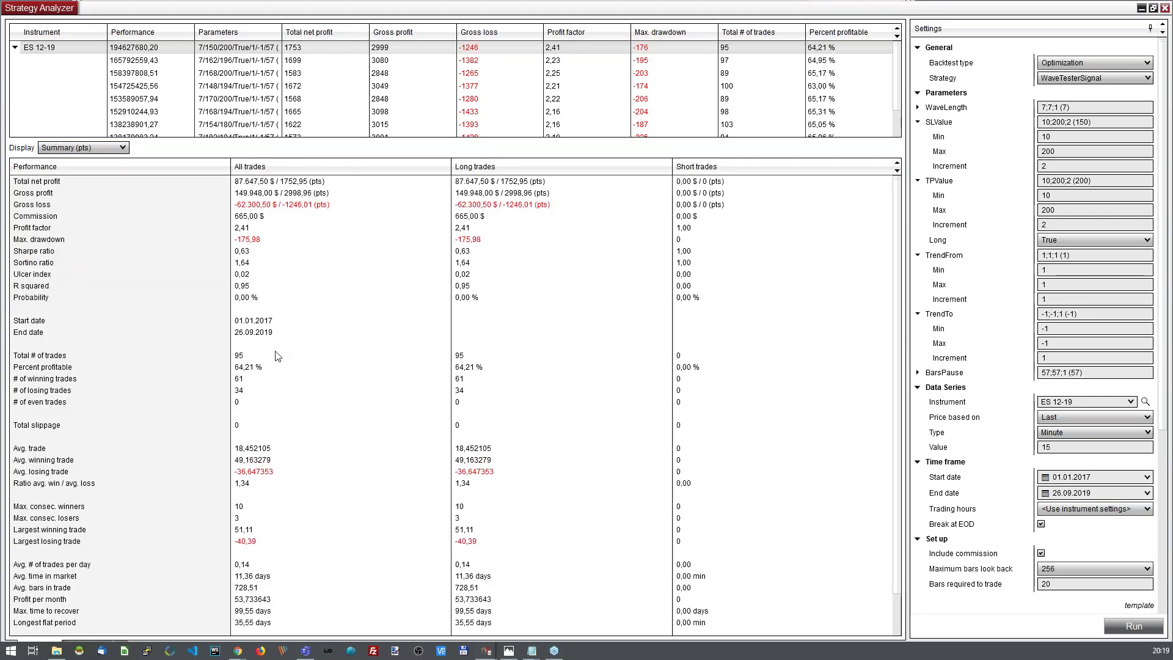
{"action": "left_click", "coordinate": [247, 360]}
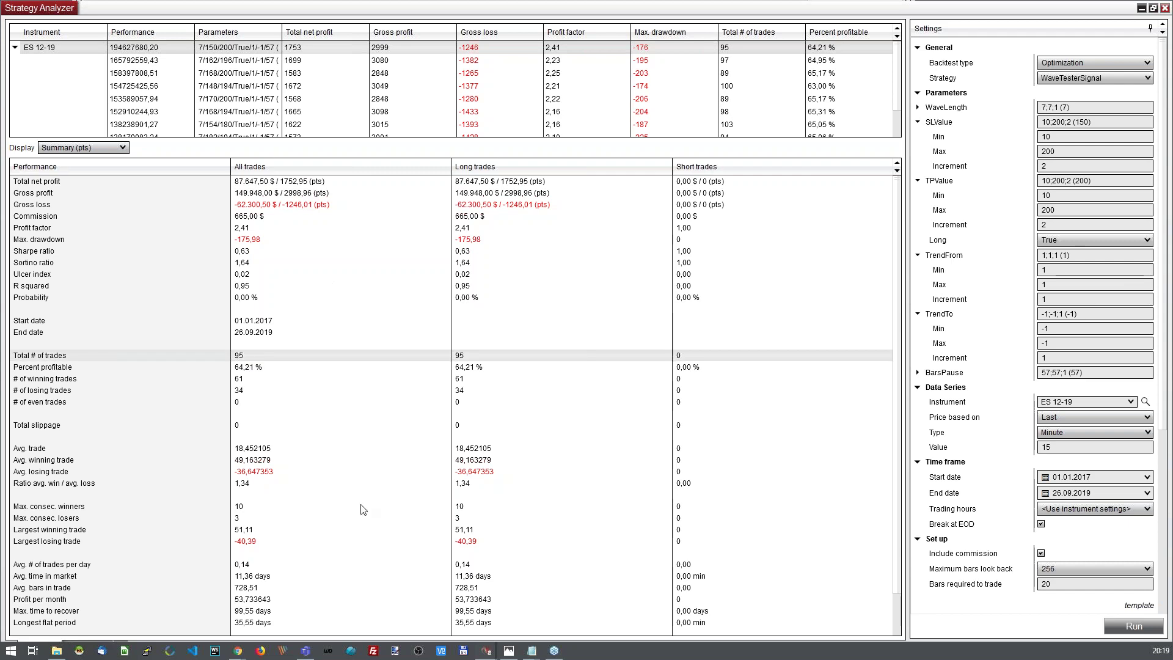
{"action": "left_click", "coordinate": [240, 560]}
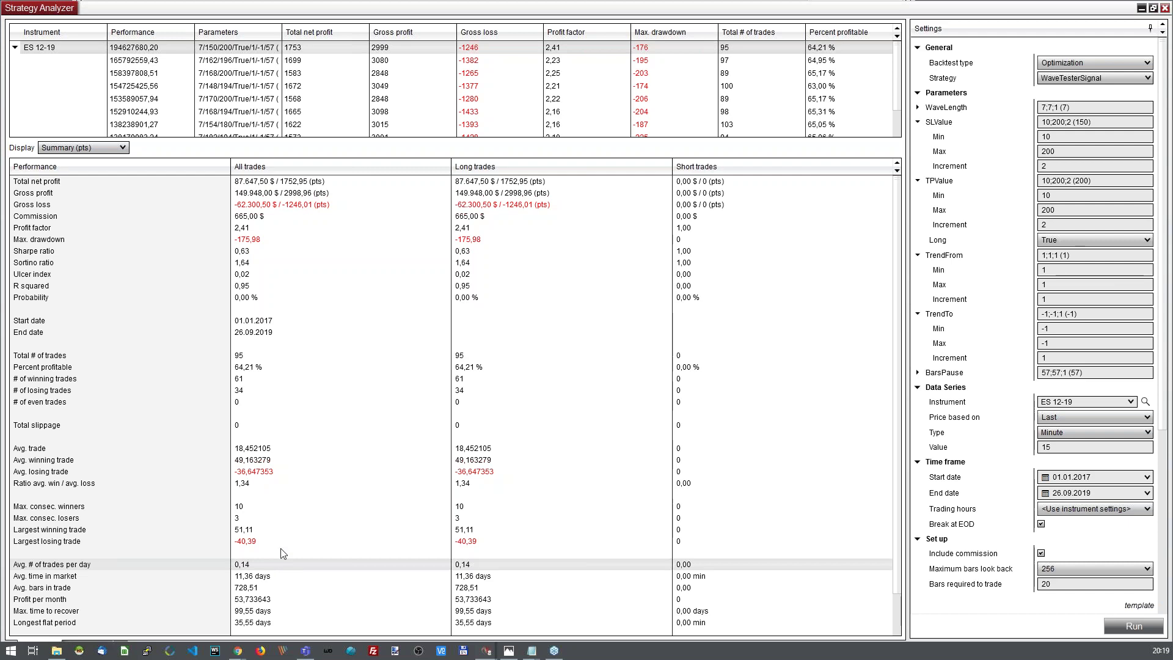
{"action": "left_click", "coordinate": [255, 229]}
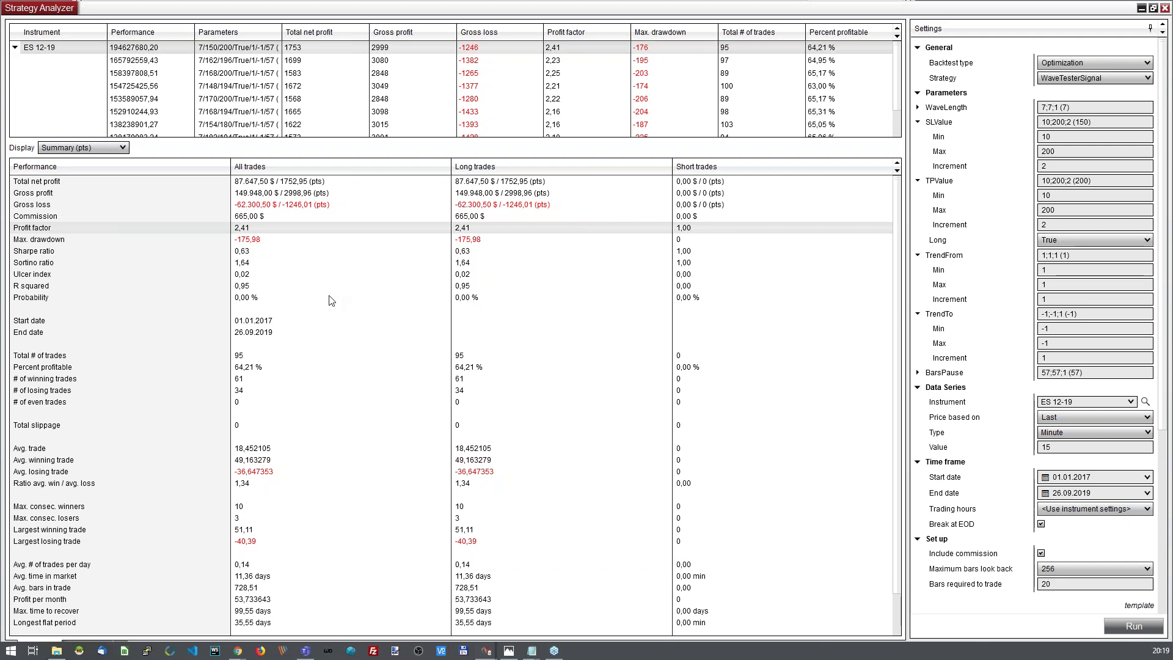